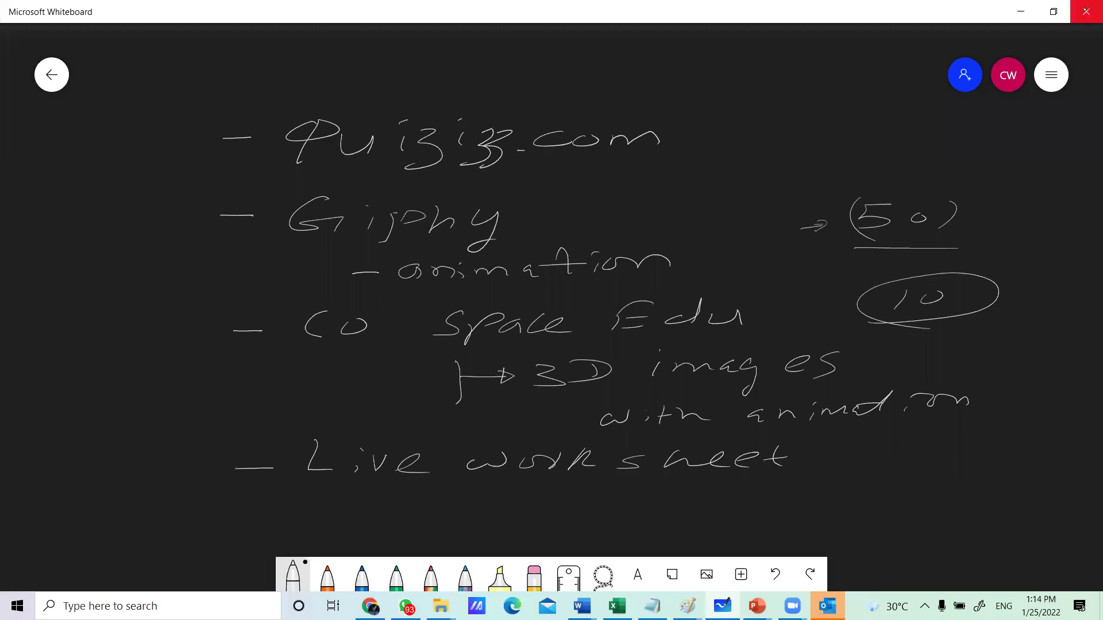
Step: Minimize the Whiteboard and File Explorer windows, and exit the Outlook 2016 setup wizard, dismissing its error message
left_click(1021, 11)
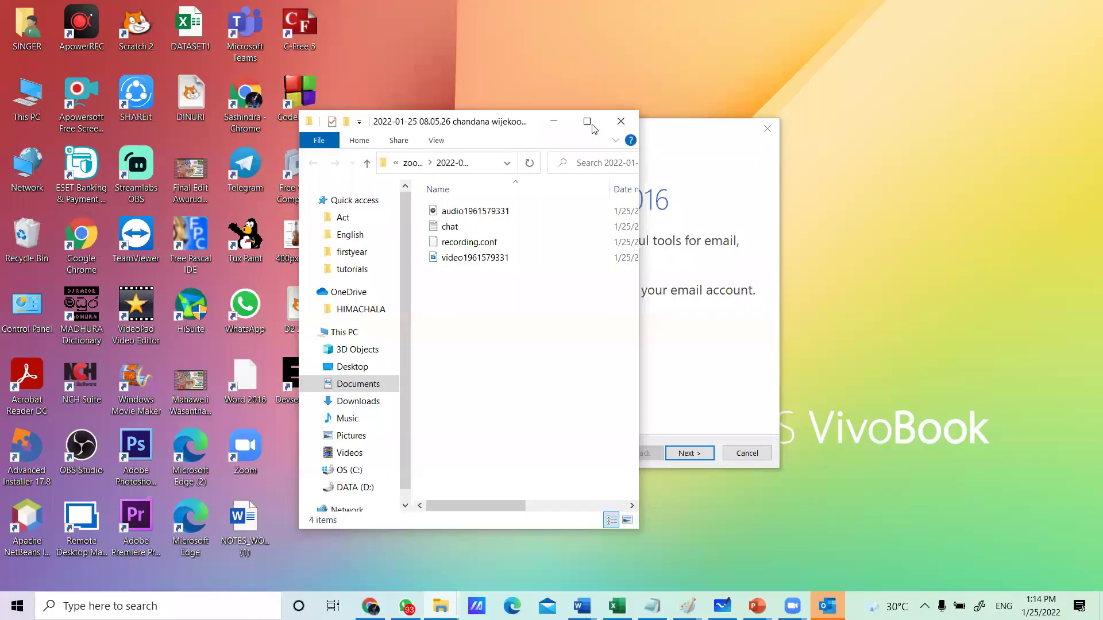
left_click(554, 121)
left_click(765, 135)
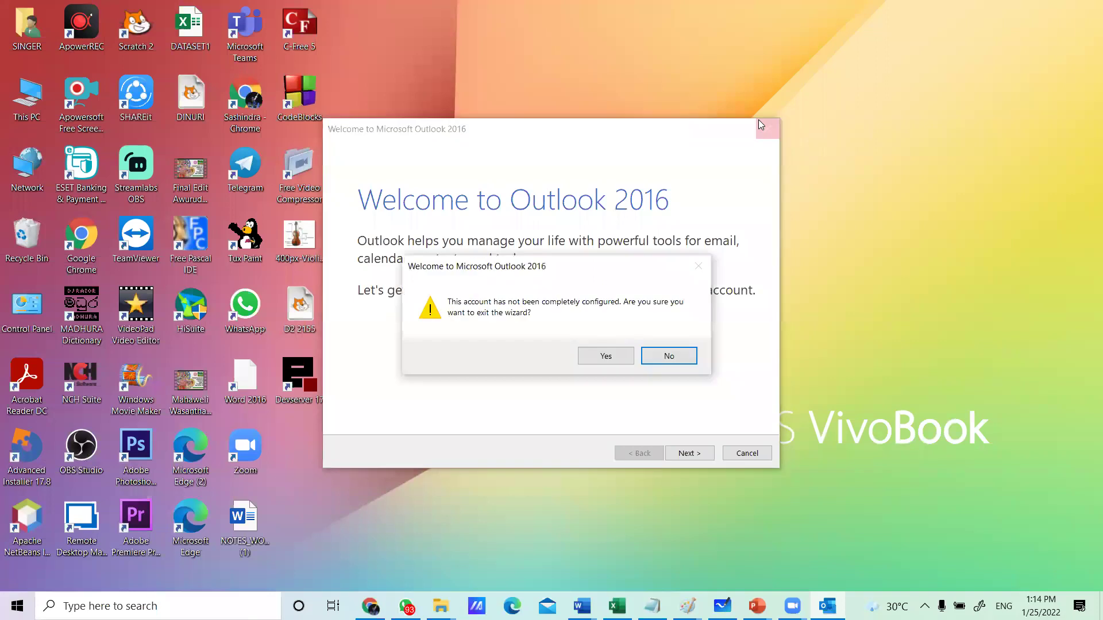
left_click(615, 352)
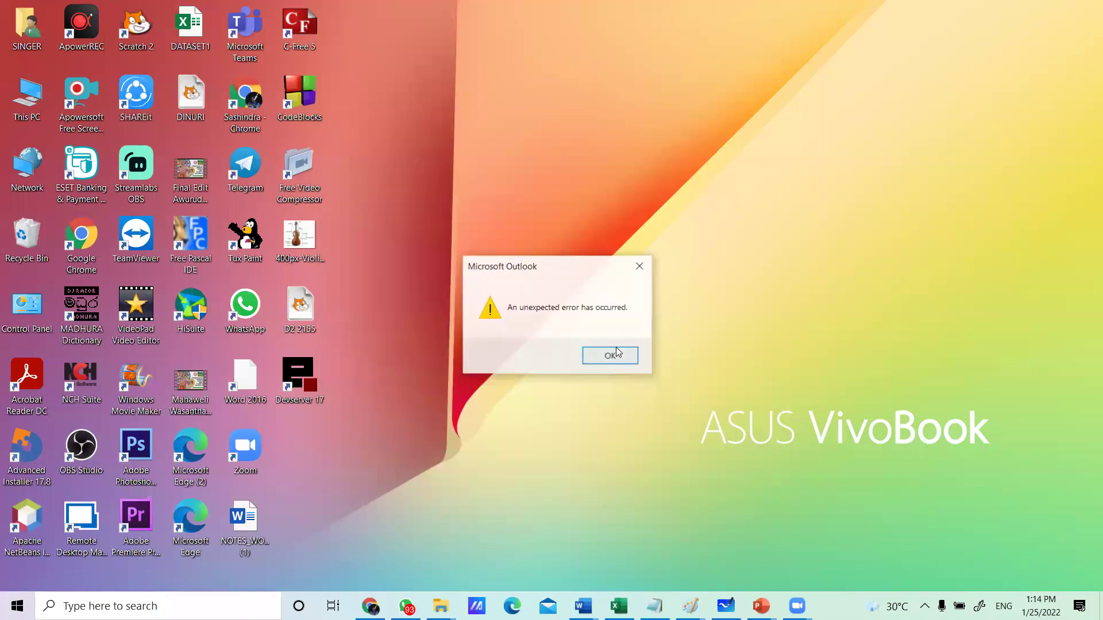
left_click(599, 355)
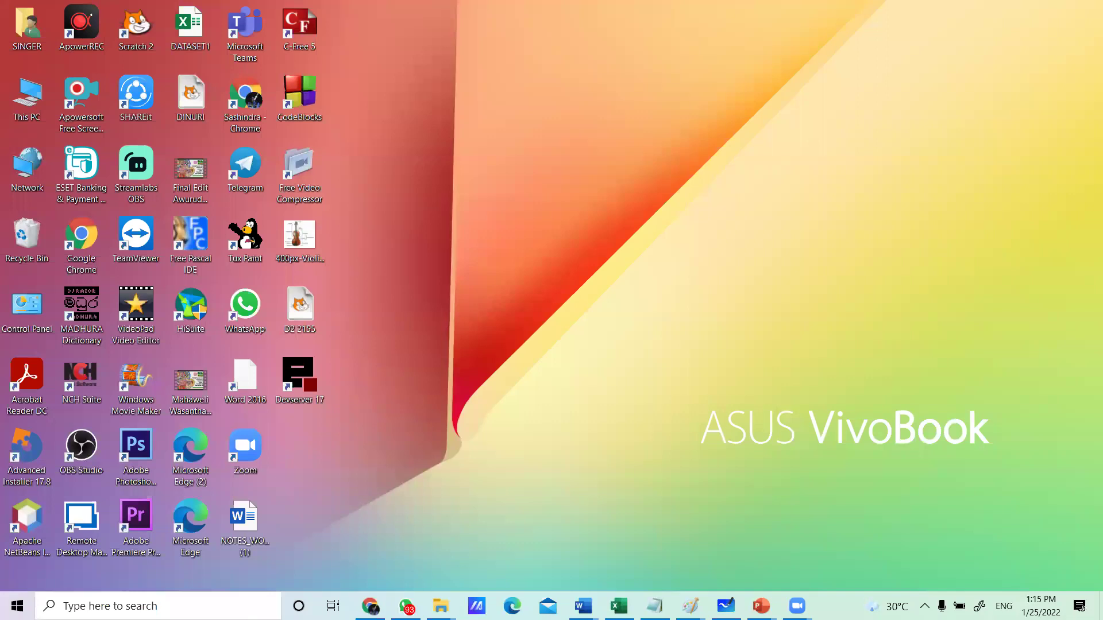
Step: Switch to the Quizizz page in Chrome and start the Parts of Computer quiz from Recent Activity
key("alt+Tab")
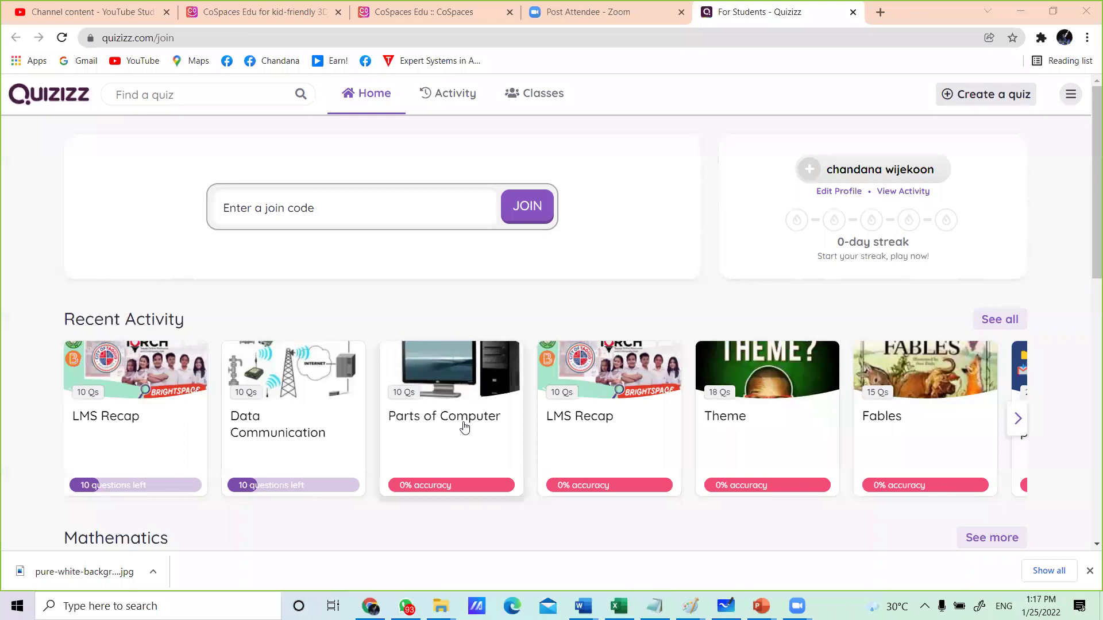
scroll(465, 428, "down", 1)
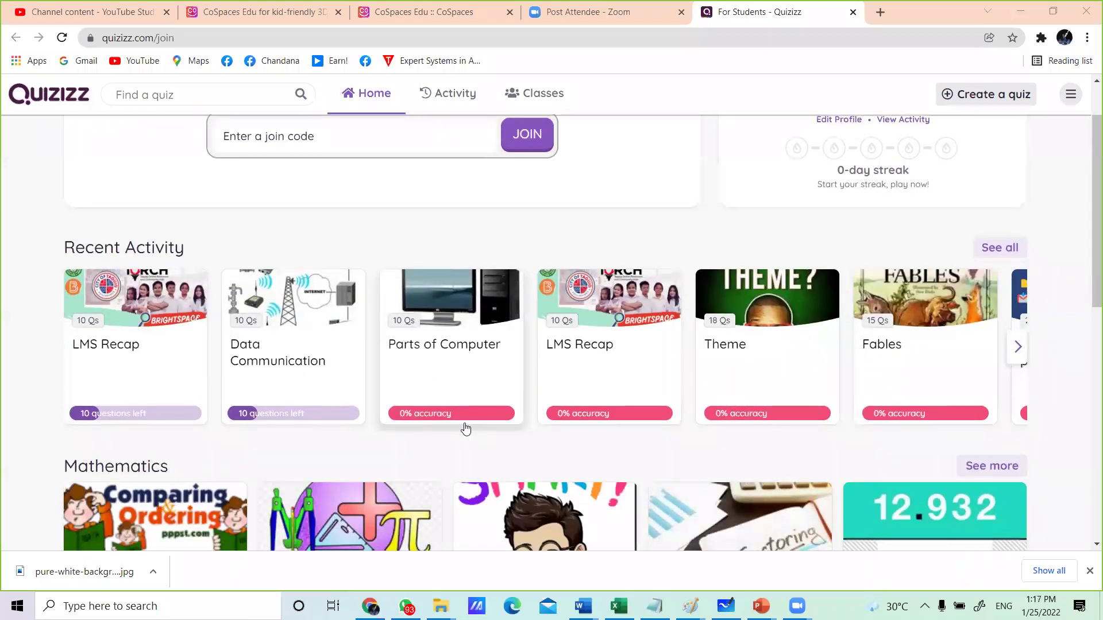
scroll(466, 428, "up", 1)
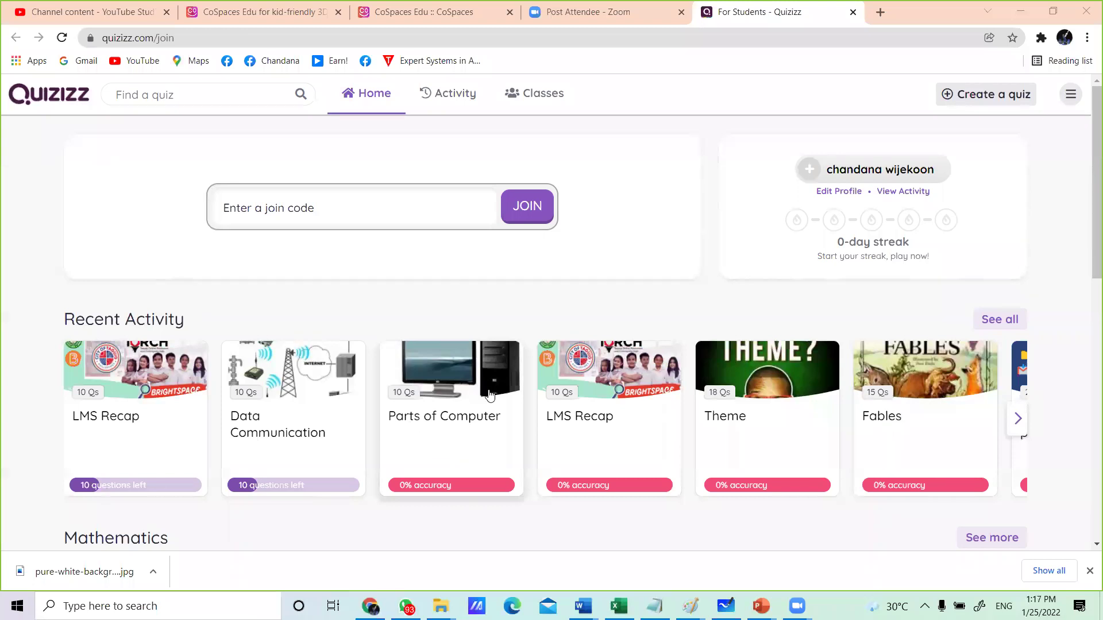
right_click(463, 418)
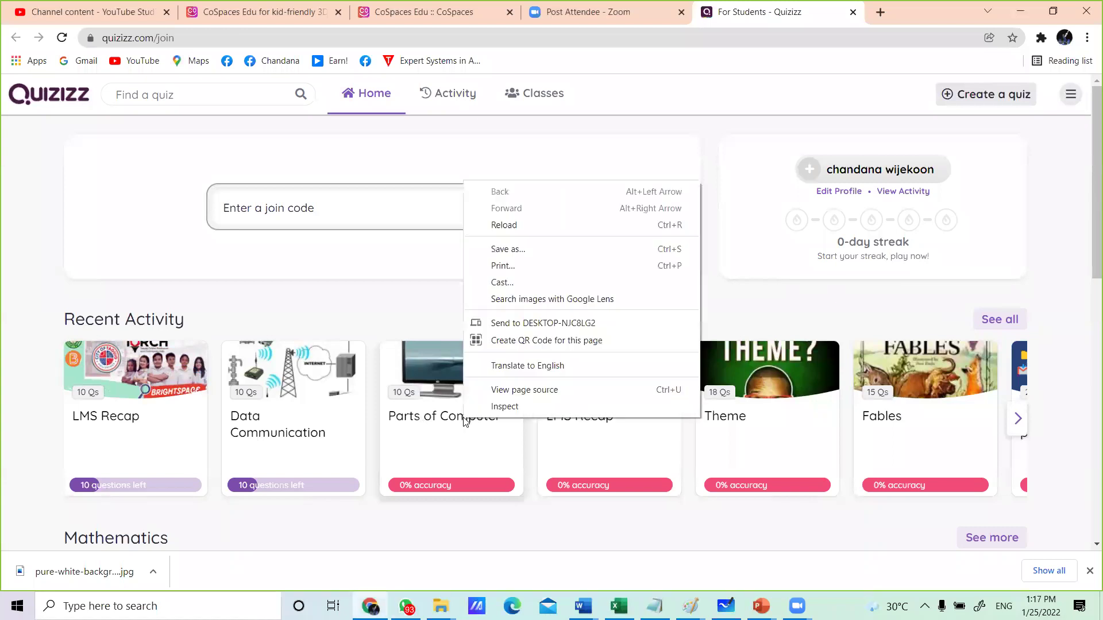
left_click(368, 250)
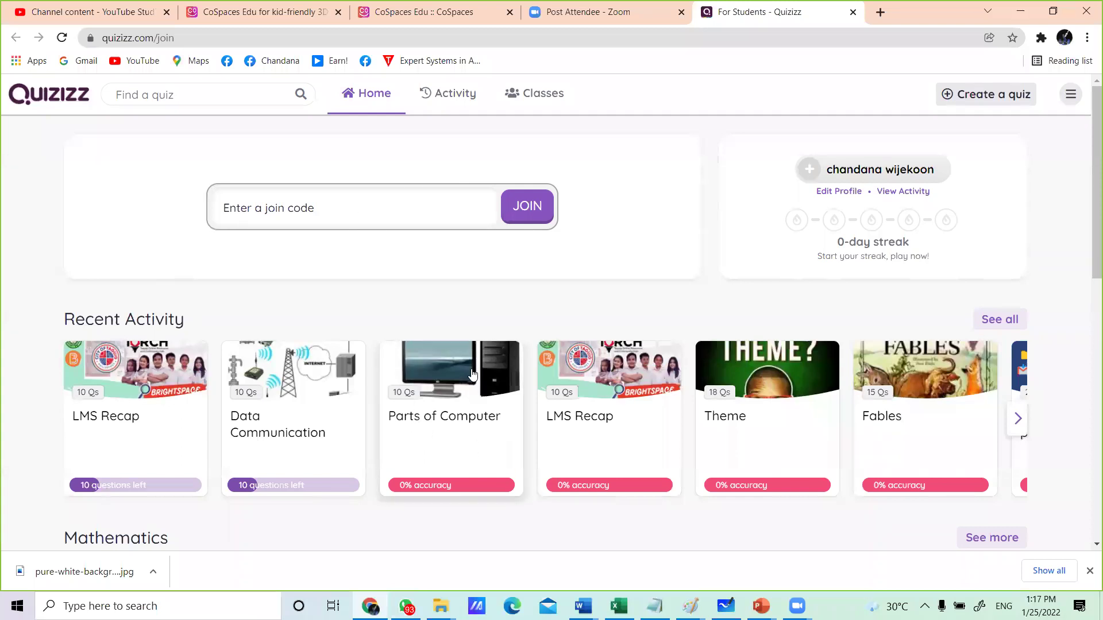
left_click(453, 458)
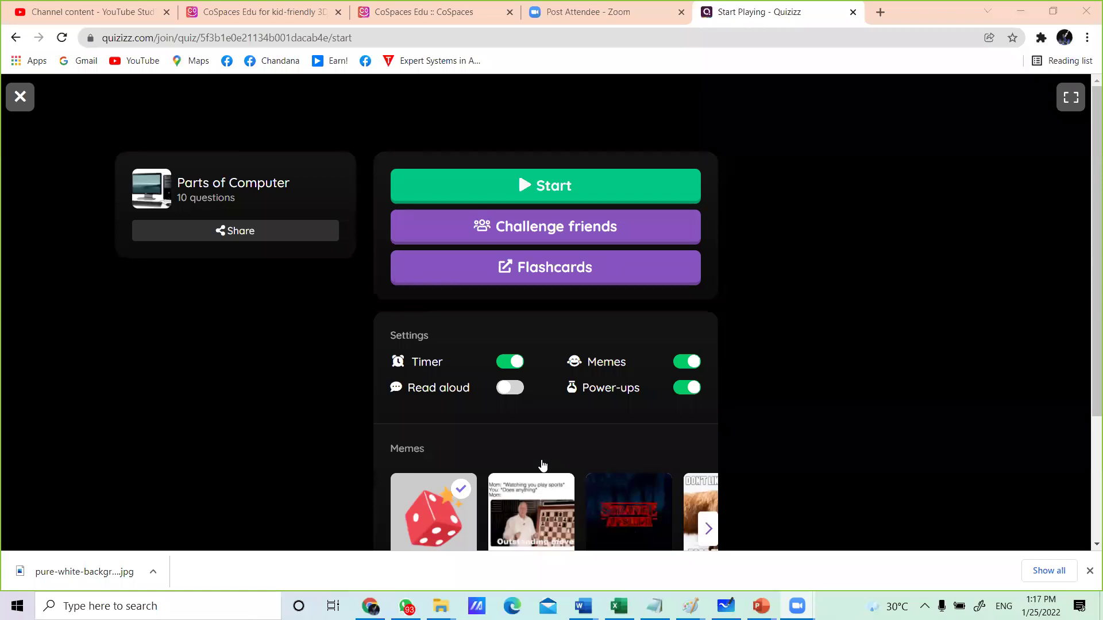
left_click(591, 177)
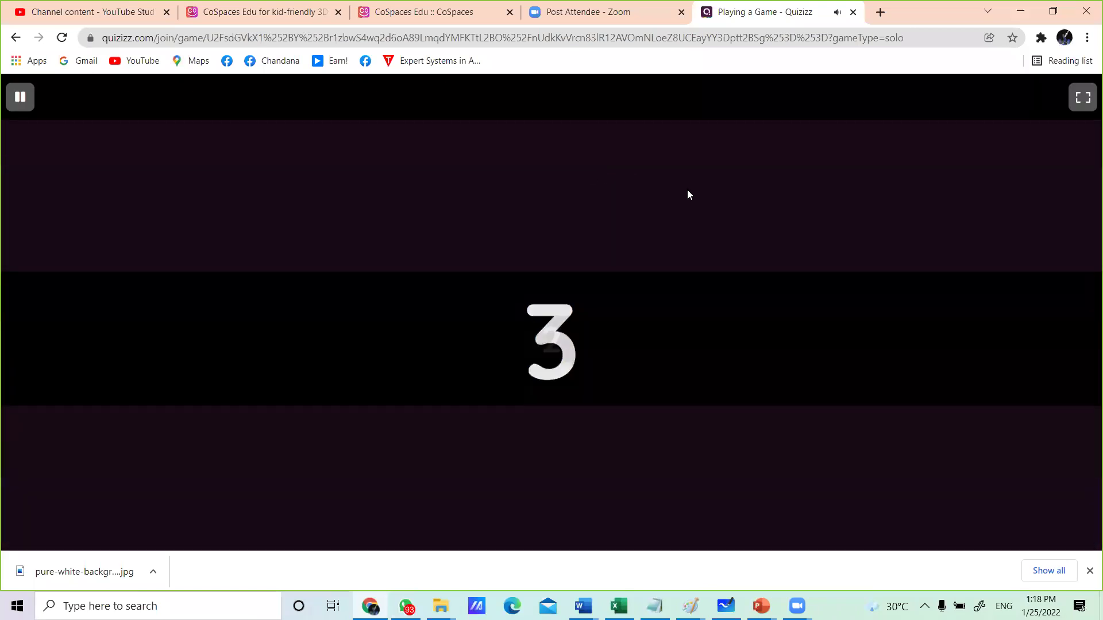
Step: Resume the Parts of Computer attempt from the running activities, and go back to the home page
left_click(16, 39)
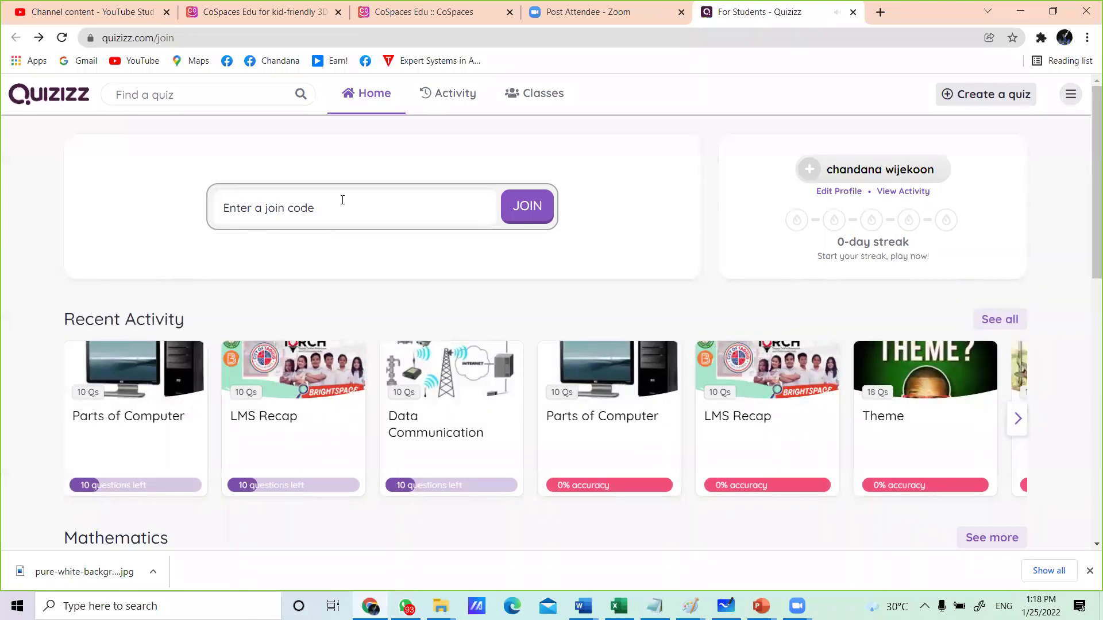
left_click(451, 106)
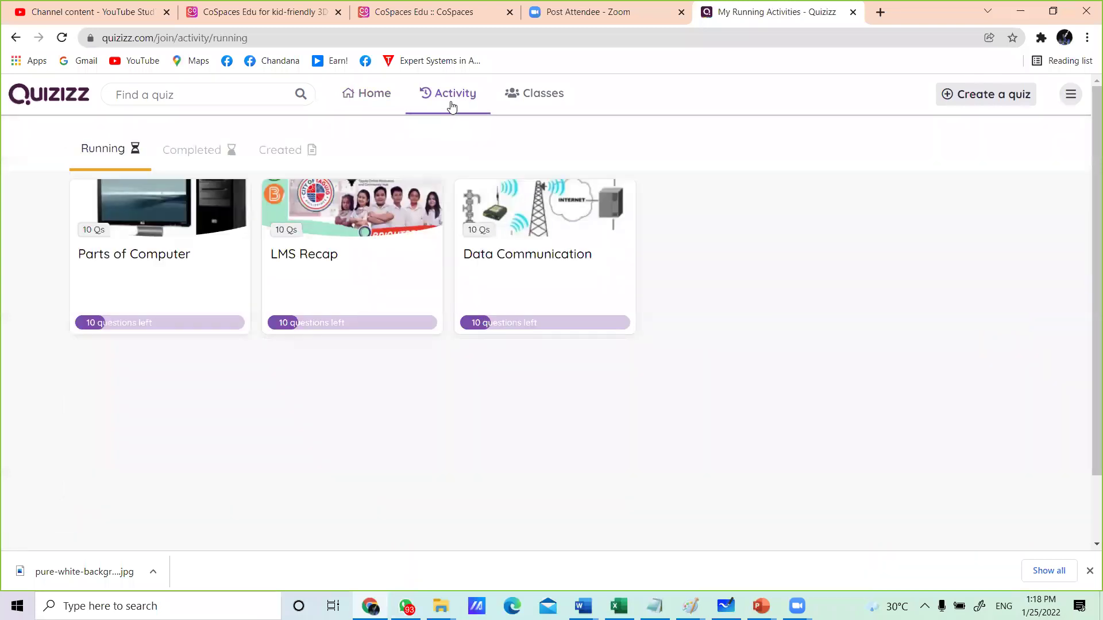
left_click(163, 281)
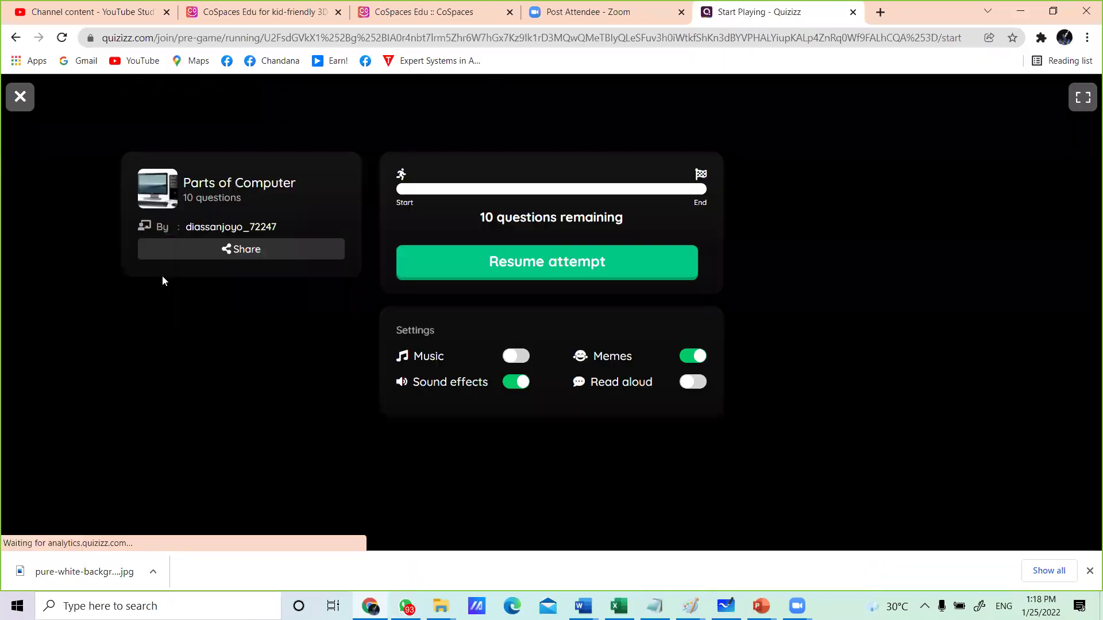
left_click(529, 267)
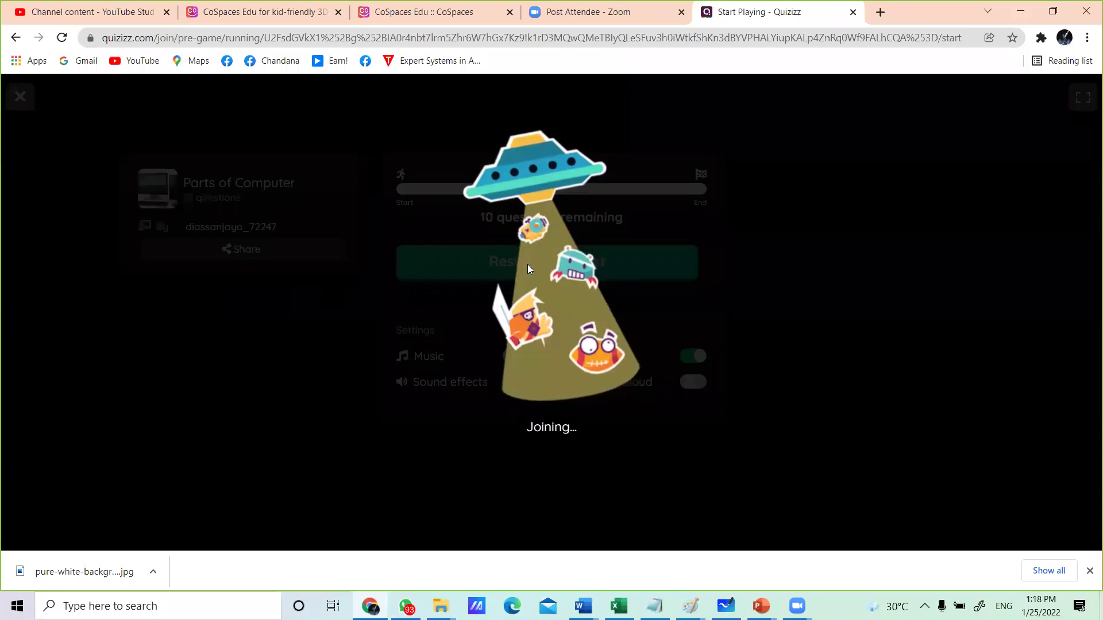
left_click(16, 38)
left_click(15, 39)
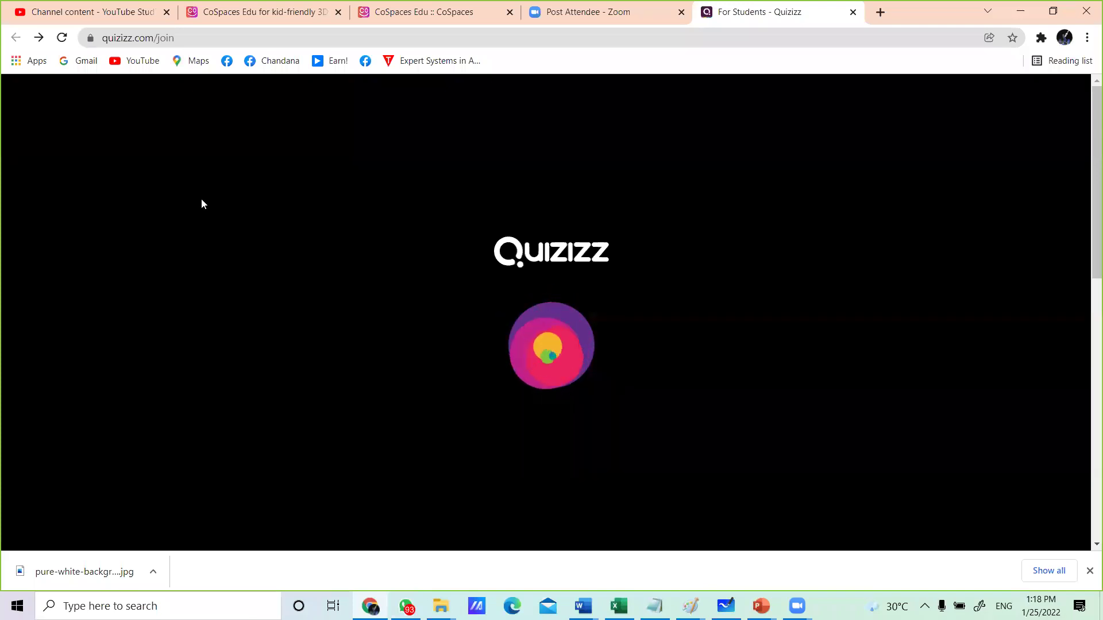
Step: Exit the unresponsive page and load quizizz.com/join again
left_click(185, 38)
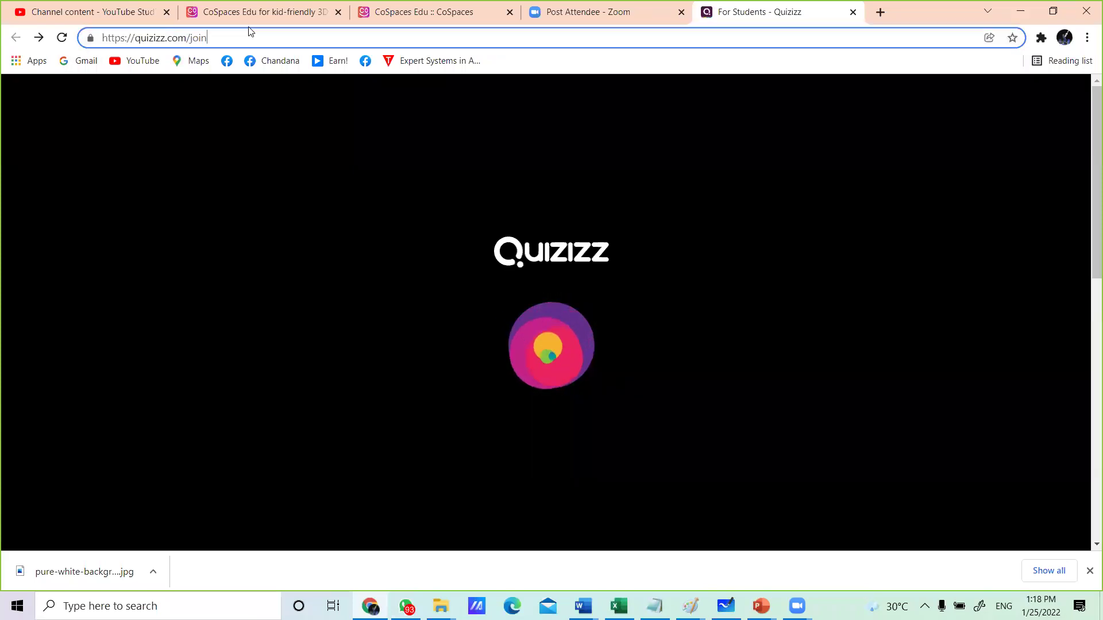
key("BackSpace")
key("BackSpace")
key("BackSpace")
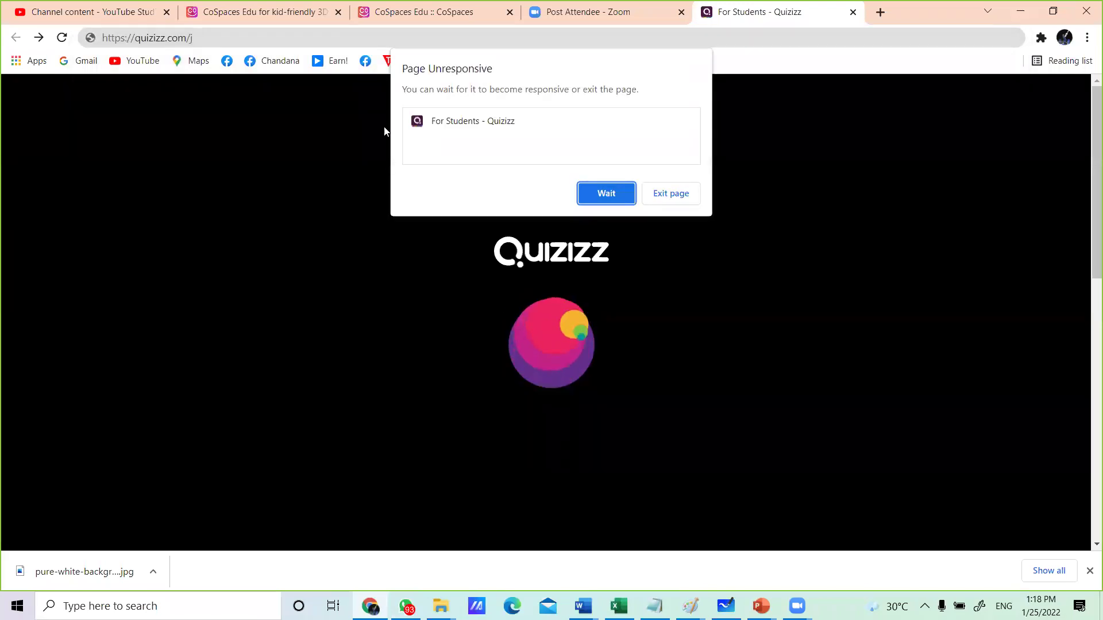
left_click(670, 193)
left_click(251, 36)
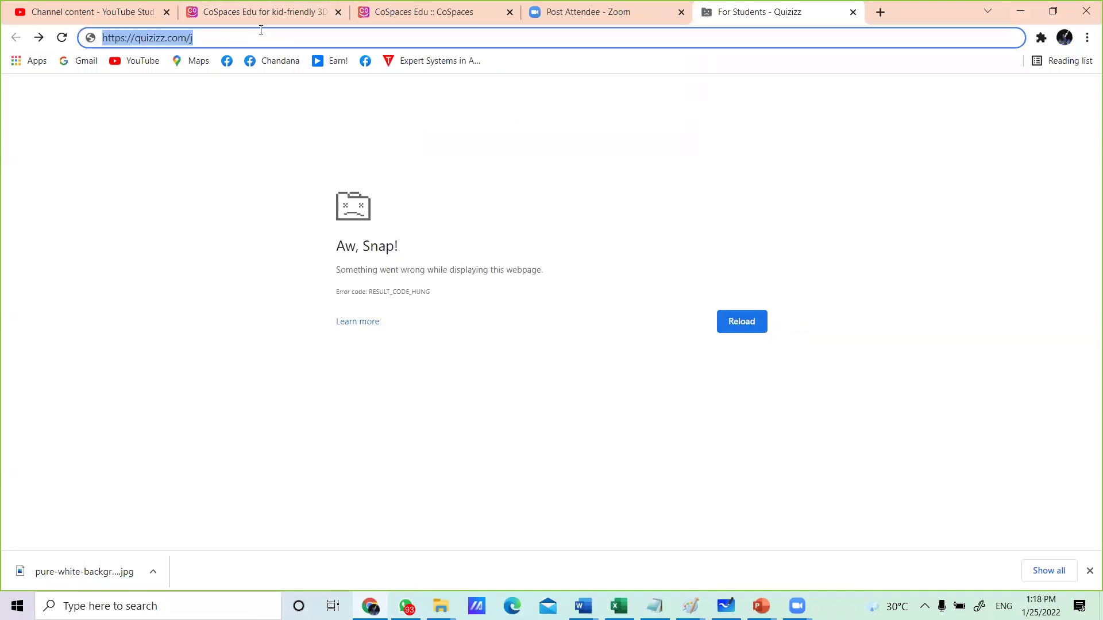
left_click(278, 35)
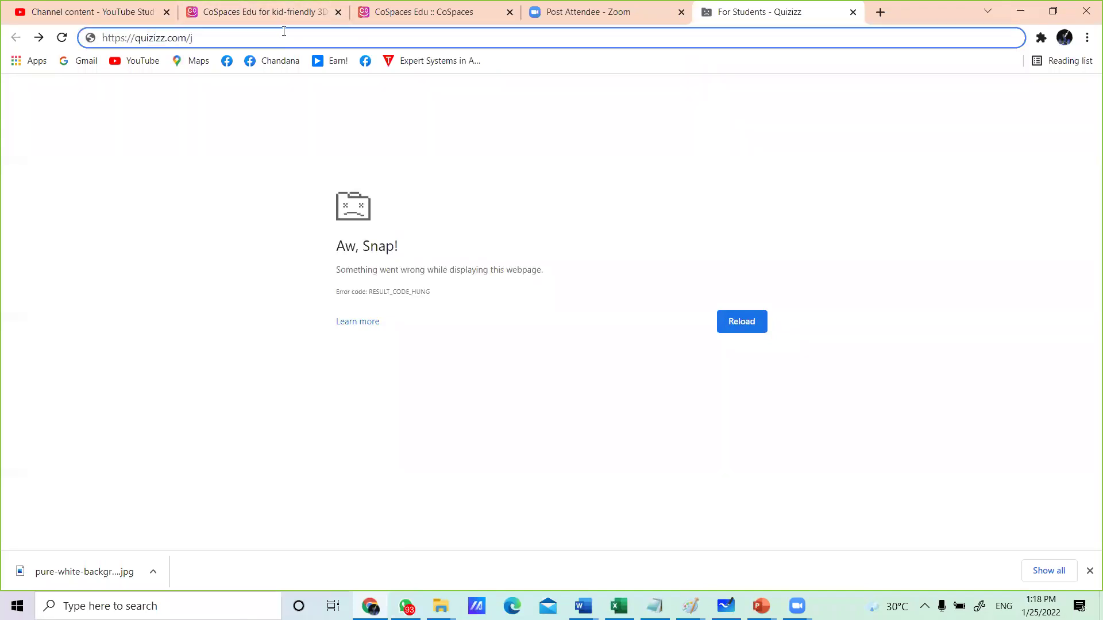
type("oin")
key("Return")
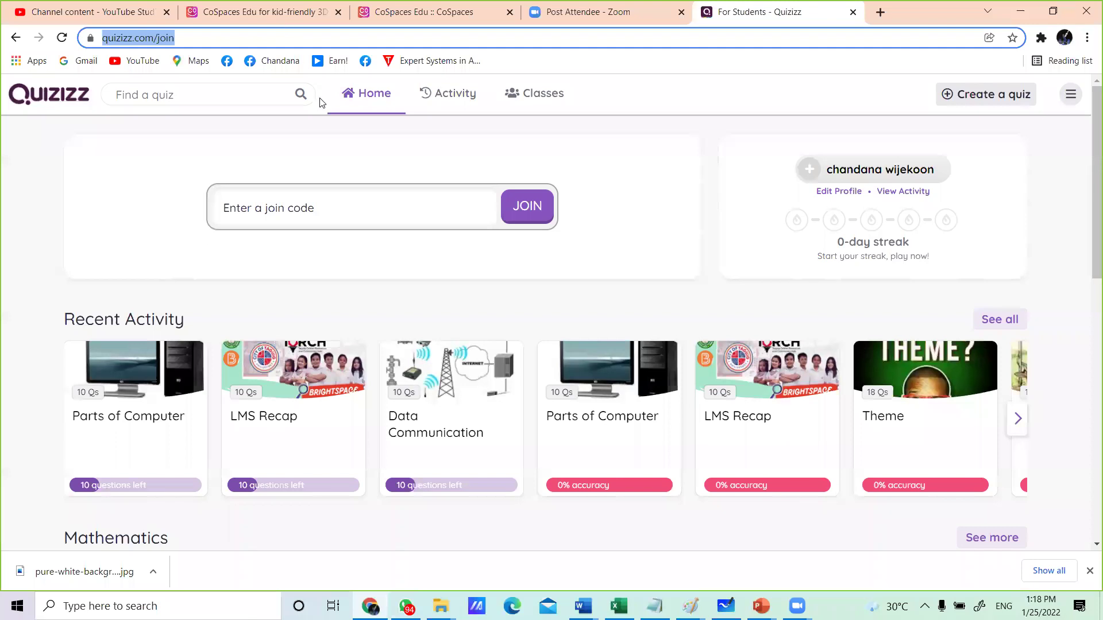
Step: View the share link and sharing options of the running Parts of Computer quiz, and close the quiz page
left_click(443, 97)
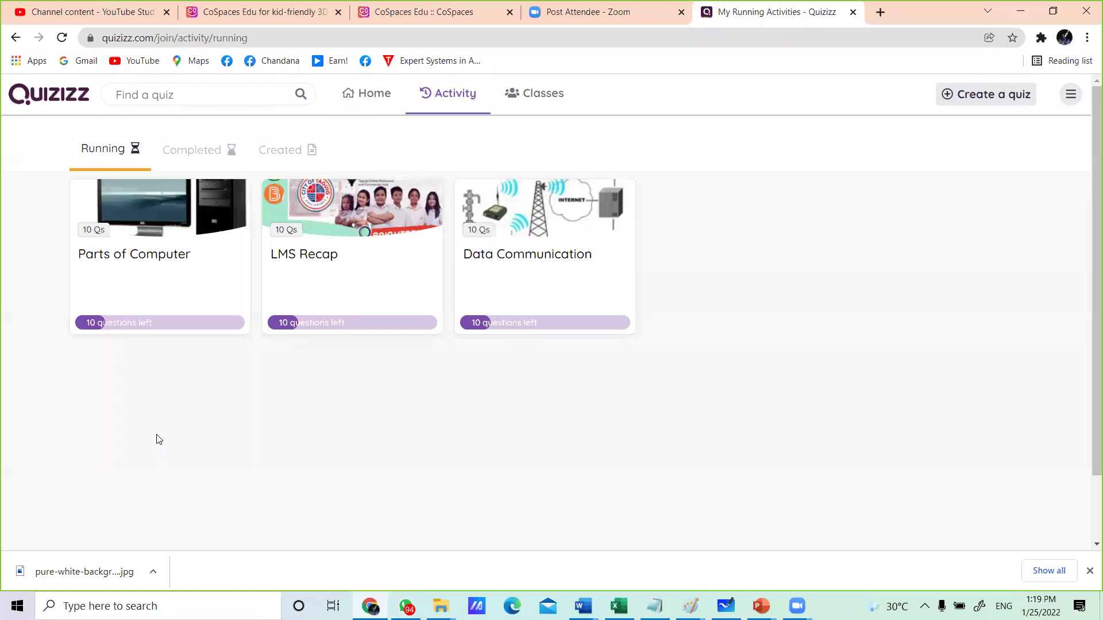
left_click(193, 288)
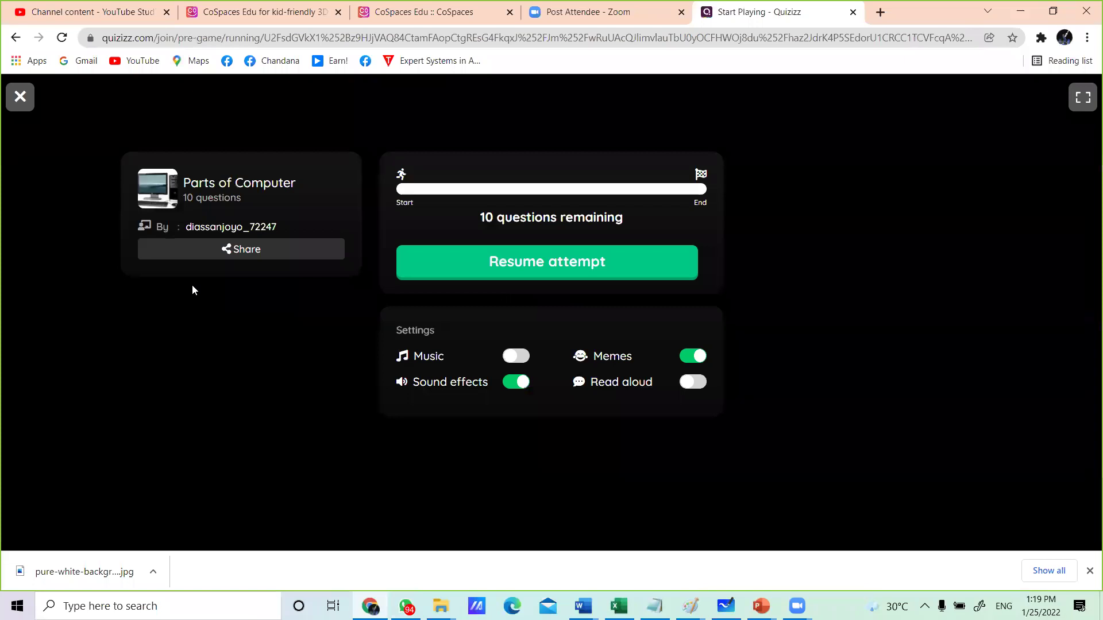
left_click(204, 249)
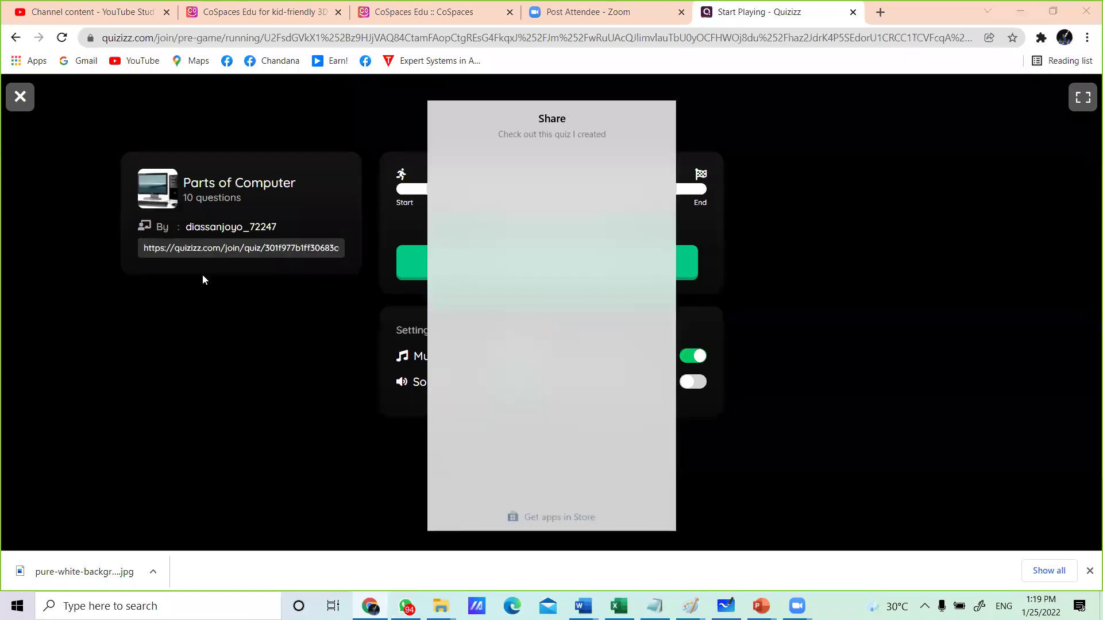
left_click(100, 349)
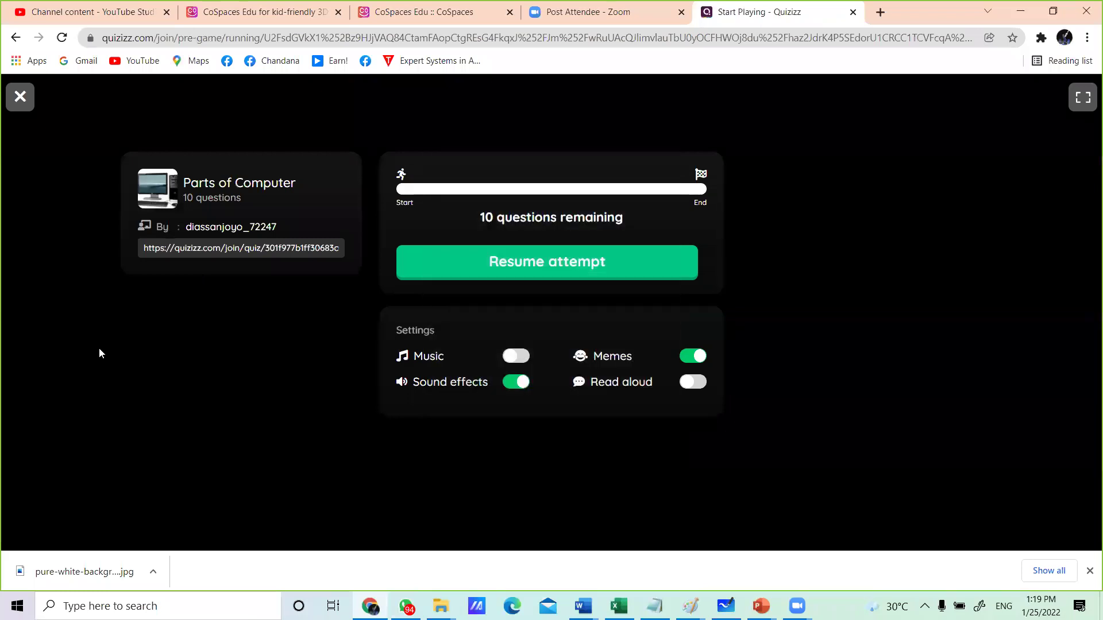
left_click(19, 108)
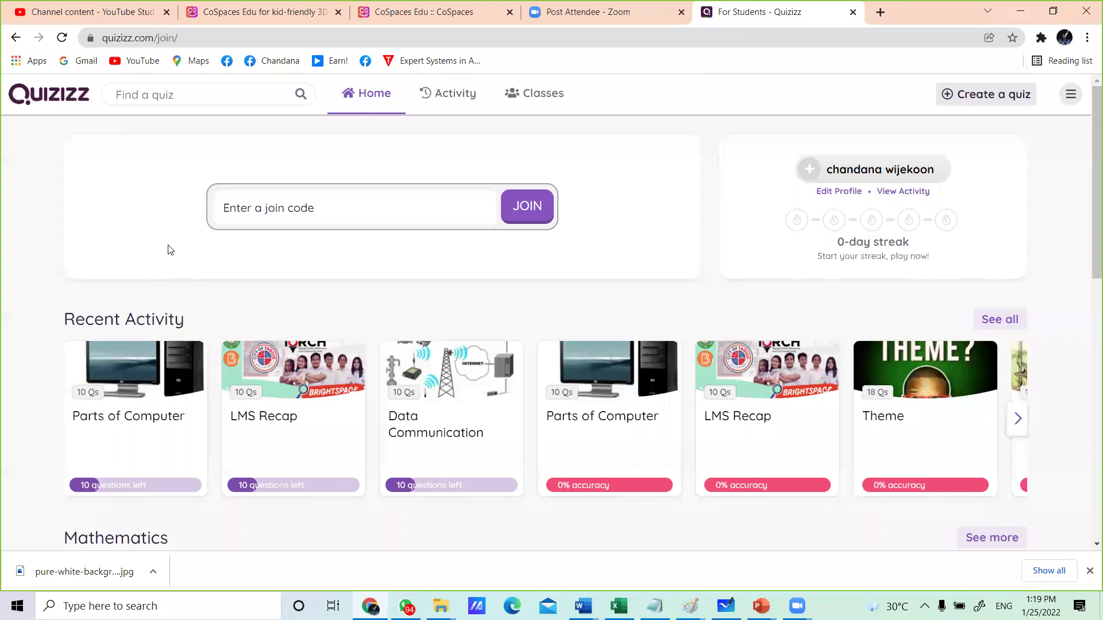
Step: Look through the home page's recent and subject quizzes, and view the completed activities
scroll(167, 246, "down", 3)
scroll(168, 251, "up", 4)
type("p")
key("BackSpace")
scroll(454, 154, "down", 3)
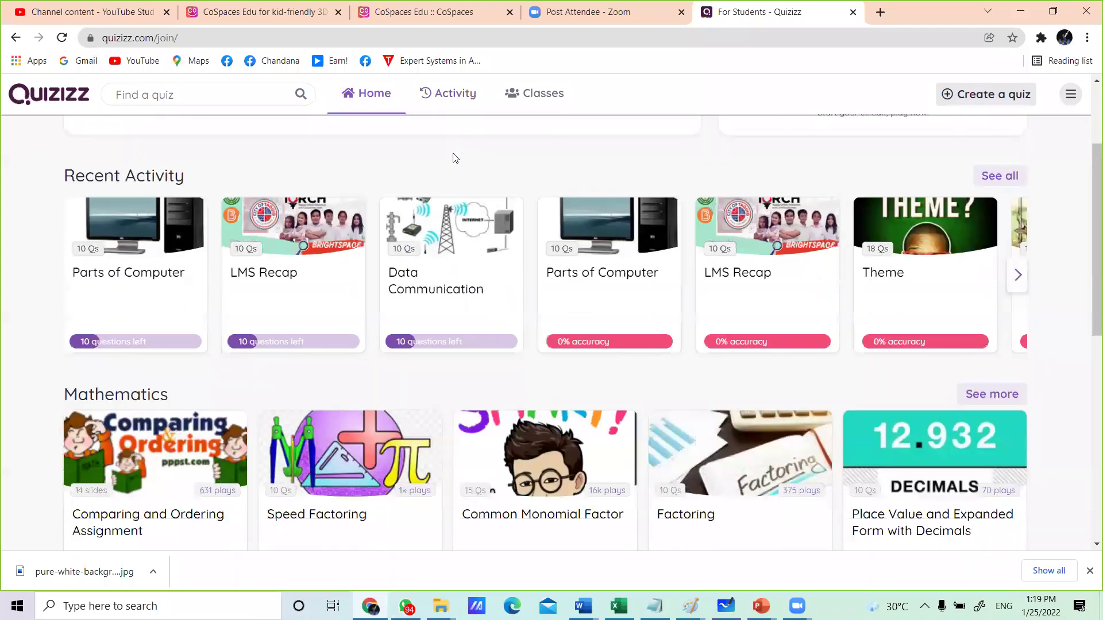
scroll(458, 159, "down", 9)
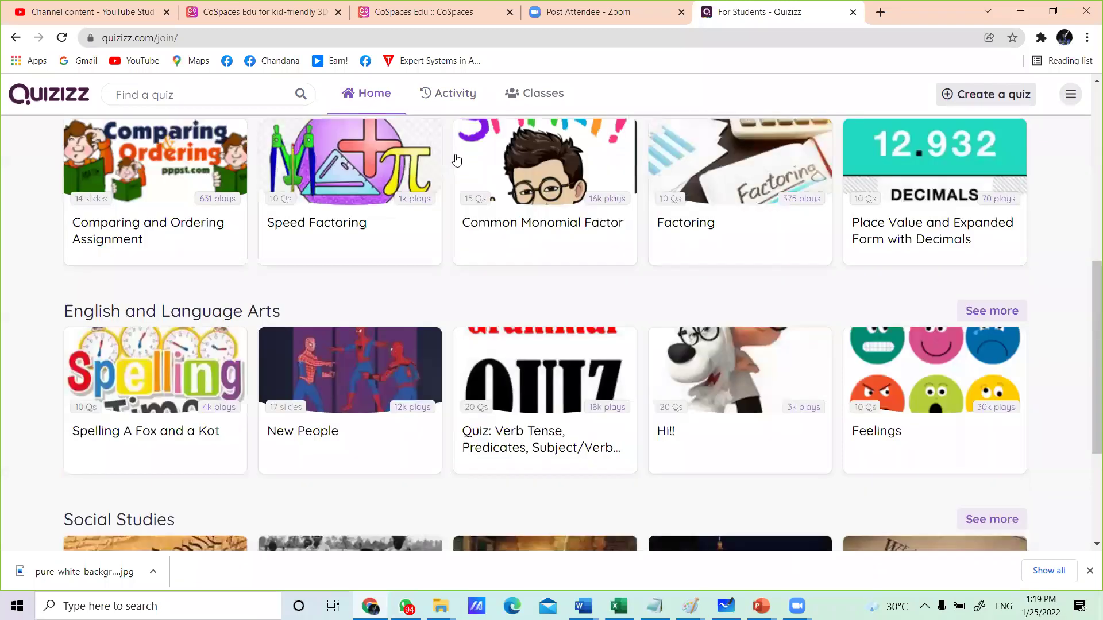
scroll(446, 182, "up", 11)
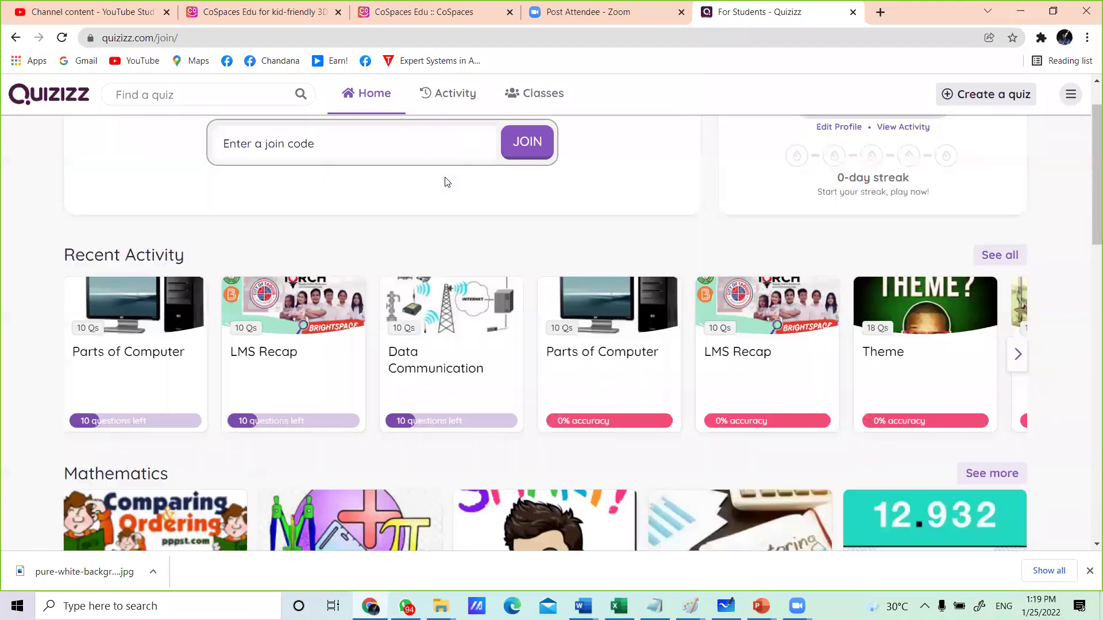
scroll(448, 182, "up", 1)
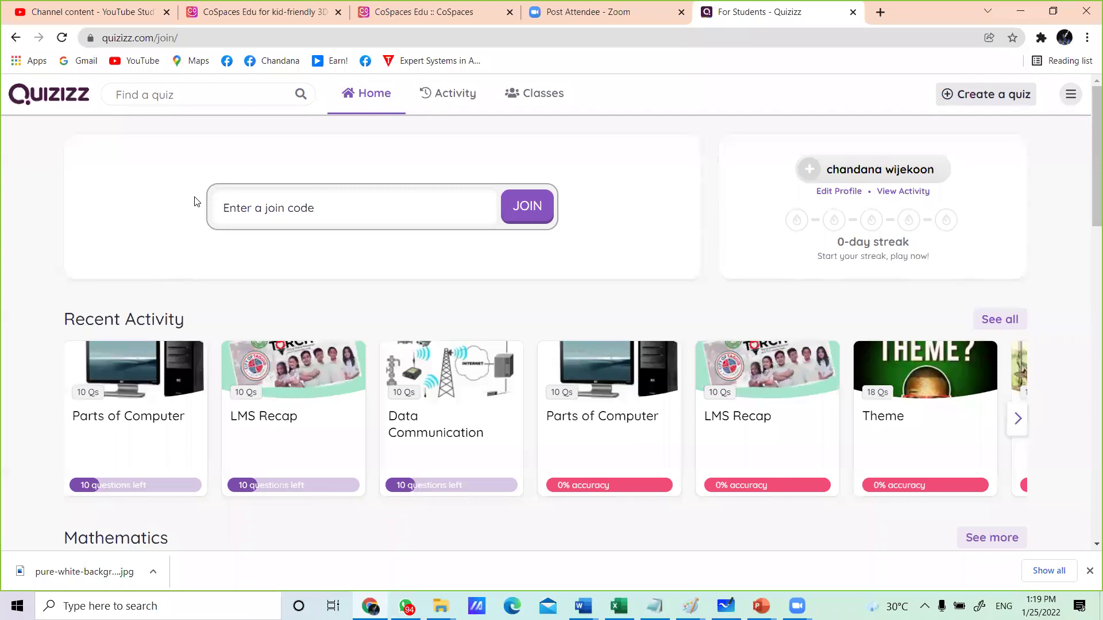
left_click(451, 102)
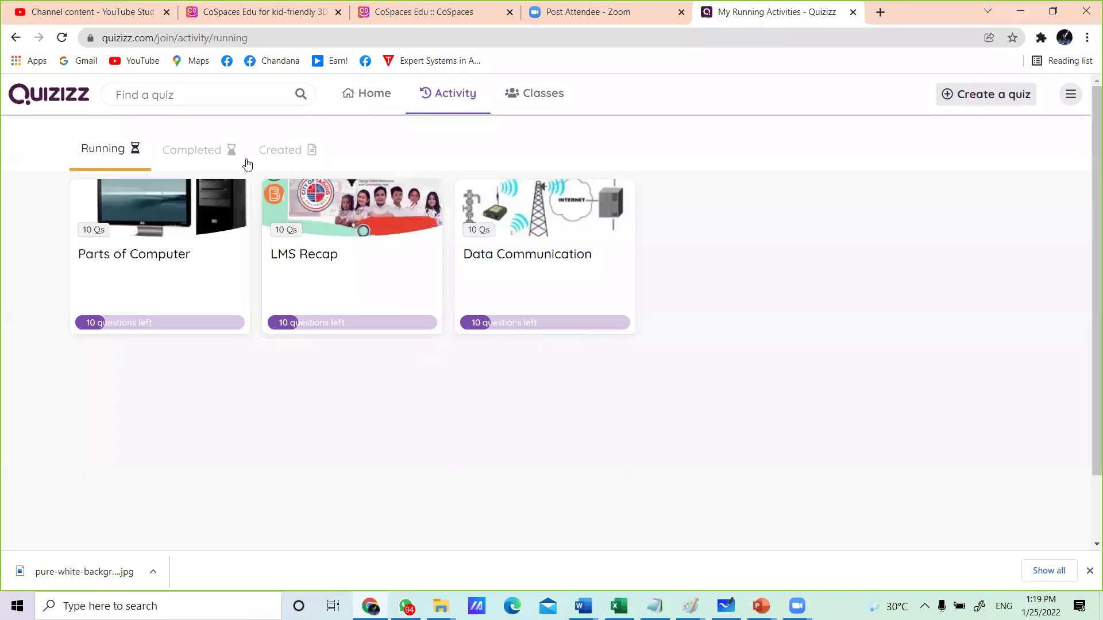
left_click(193, 153)
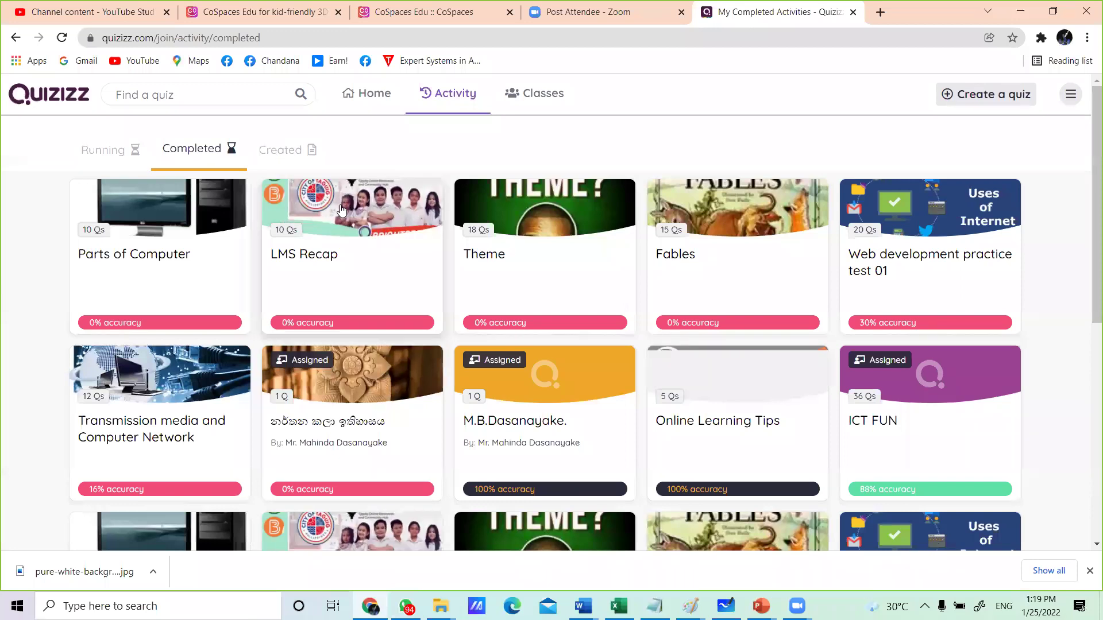
Step: Search the quizzes for "parts of computer"
left_click(254, 87)
type("part")
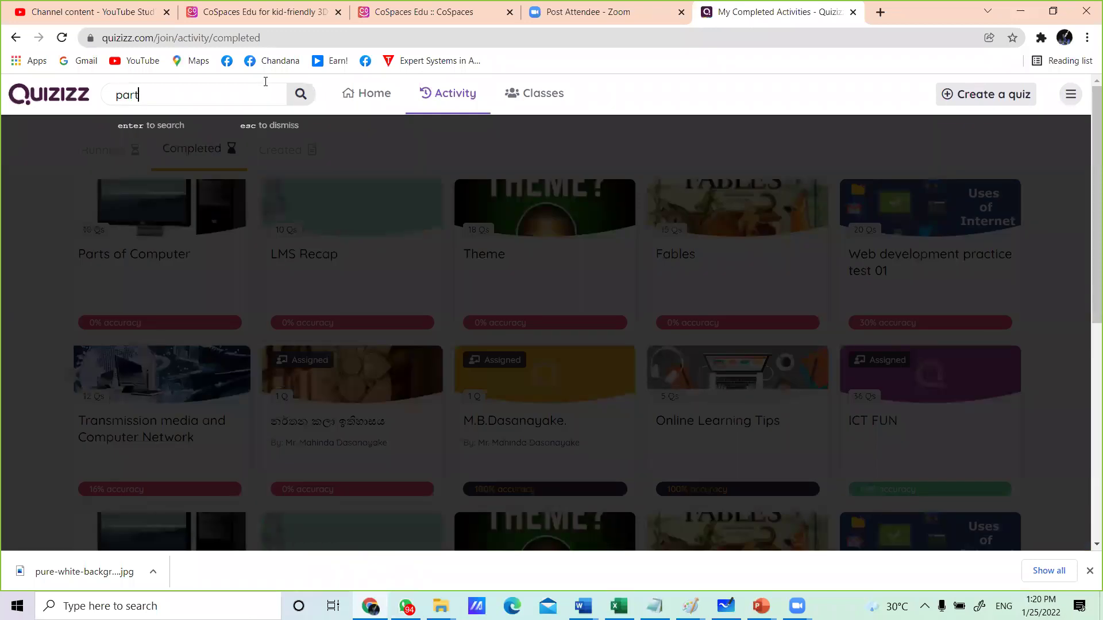
type("s of com")
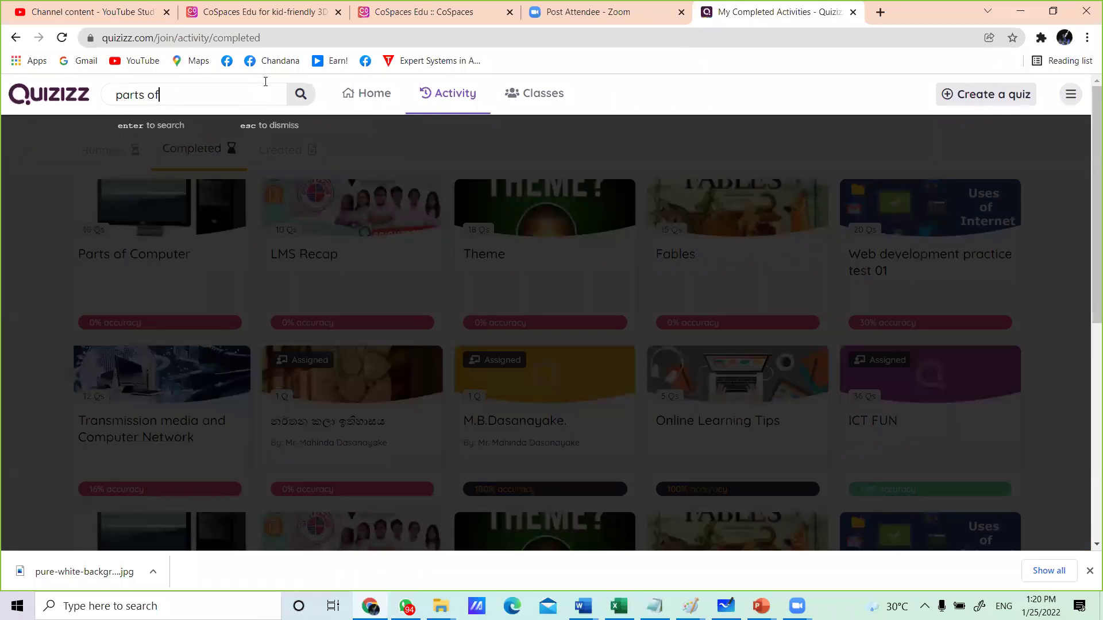
type("uter")
key("Return")
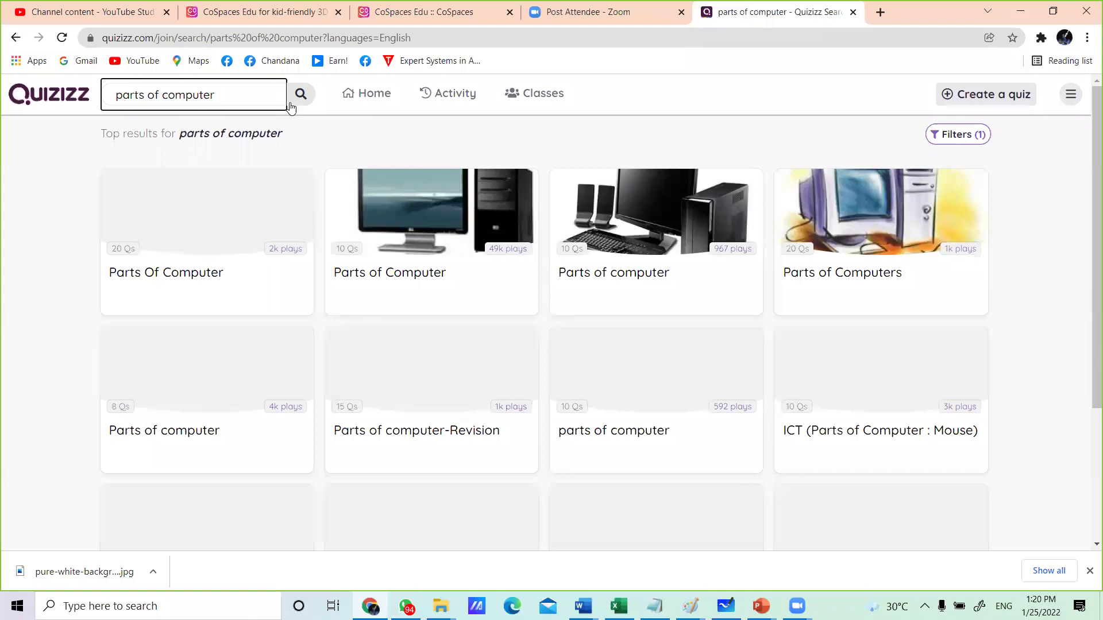
Step: Open the 20-question Parts Of Computer quiz as a Challenge Friends game and start it once the players have joined
left_click(191, 267)
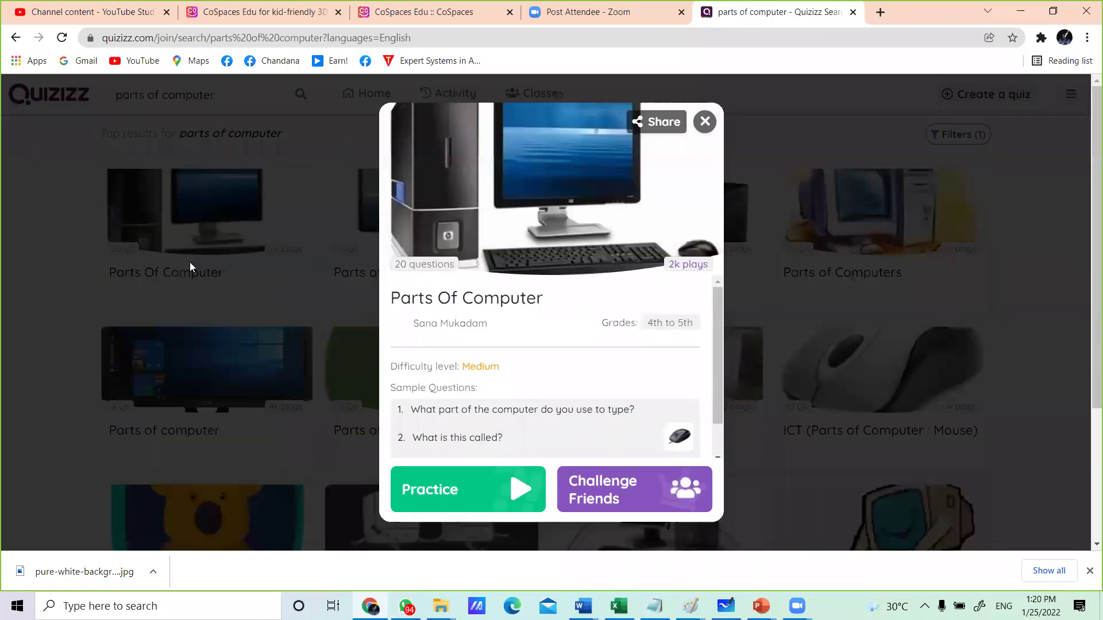
left_click(605, 498)
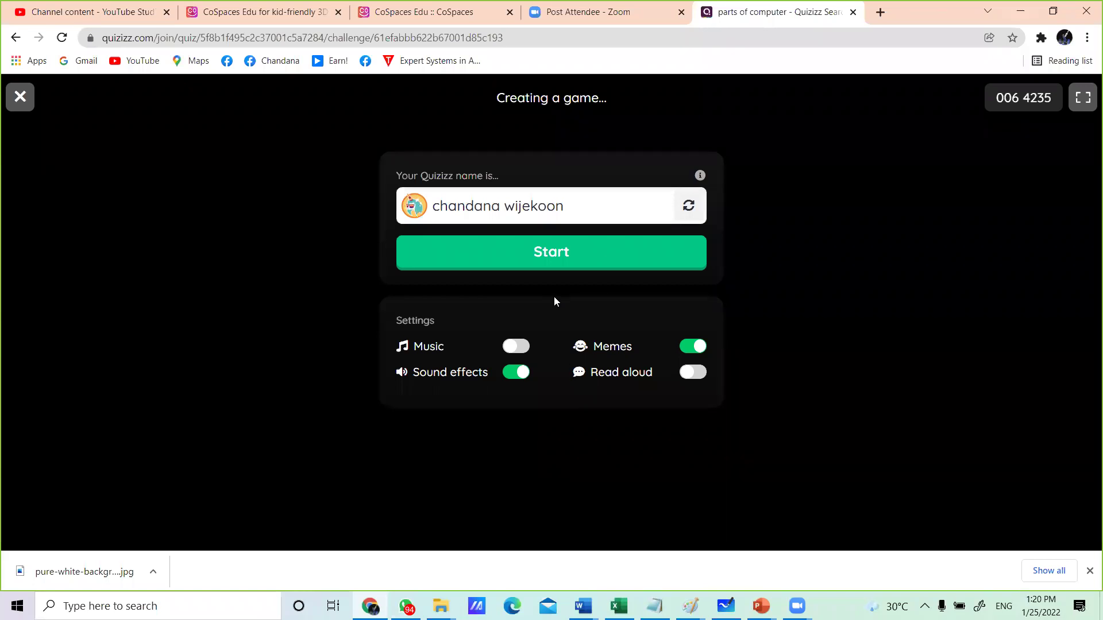
left_click(550, 267)
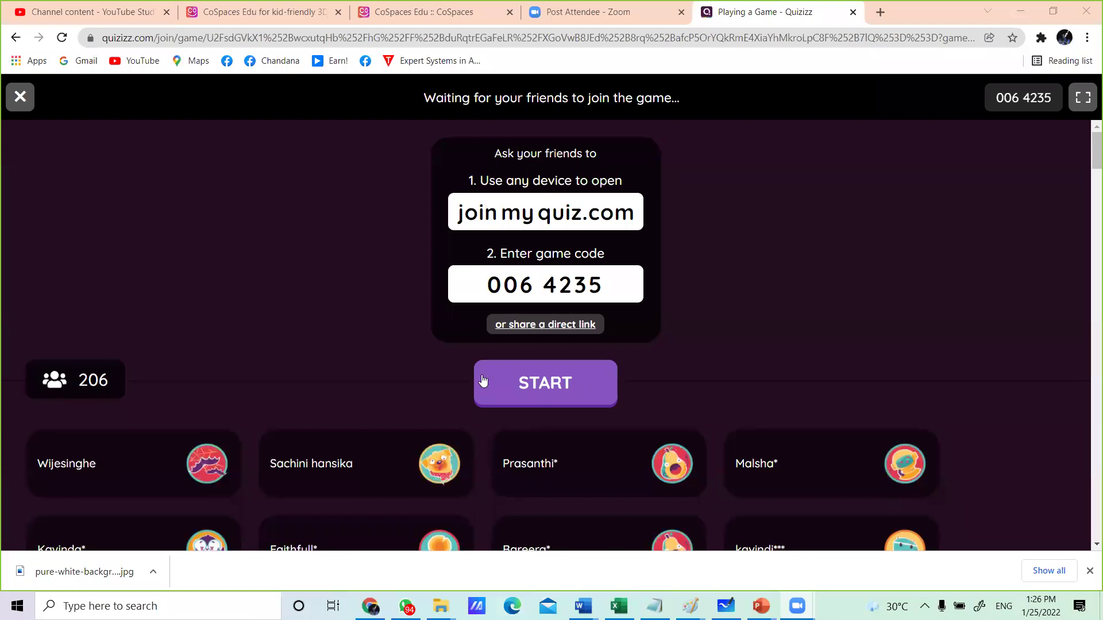
left_click(540, 388)
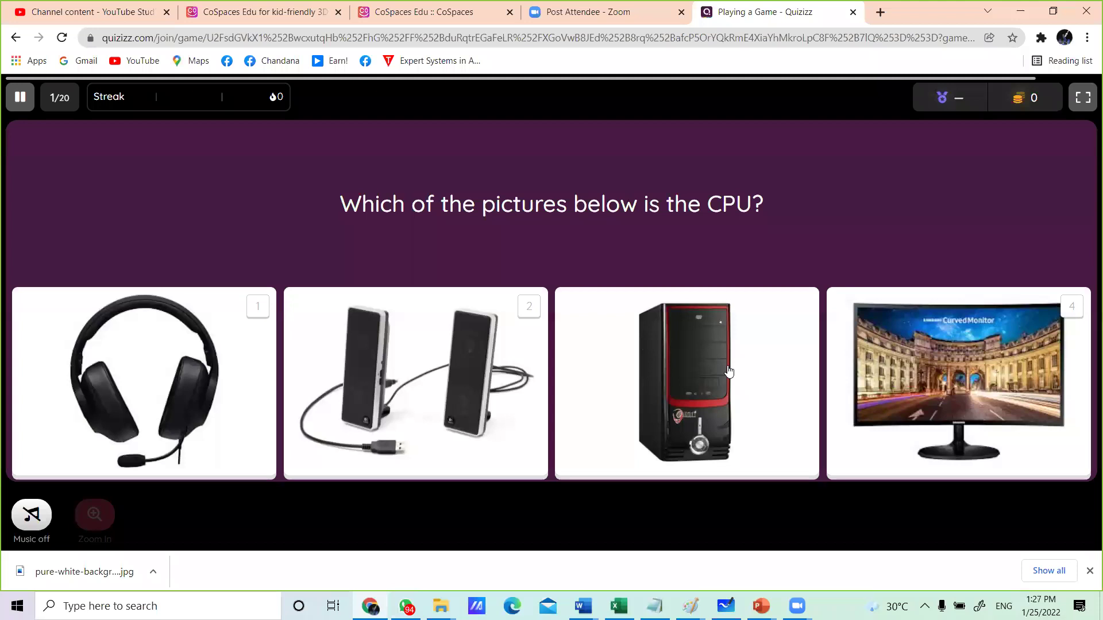
Step: Answer the first two questions with the computer tower picture and "It takes picture.", turning the game music on in between
left_click(730, 371)
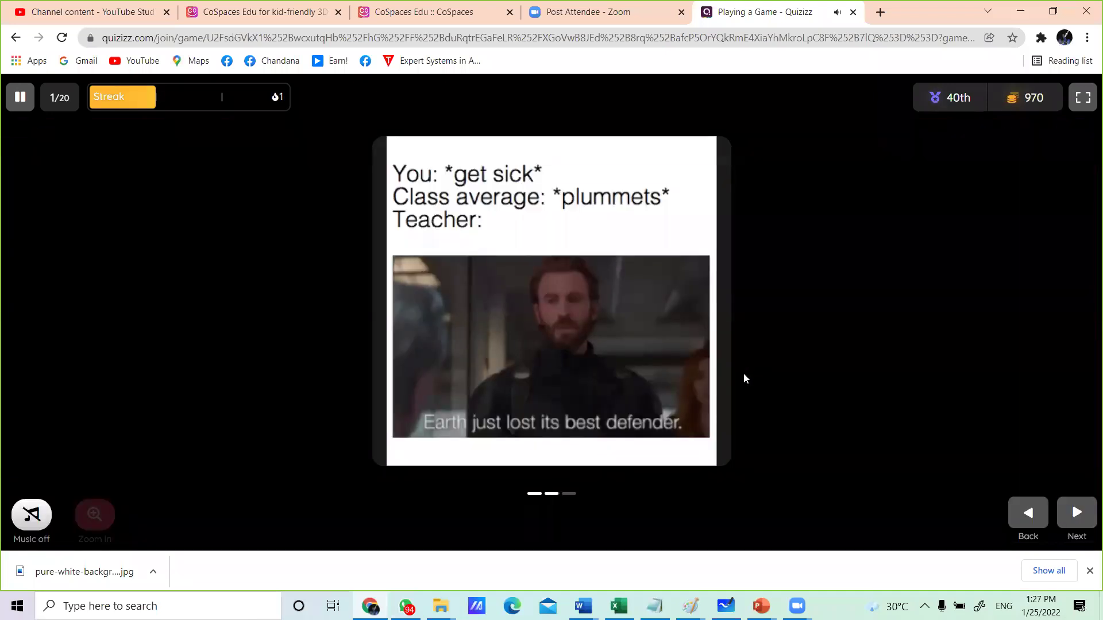
left_click(32, 515)
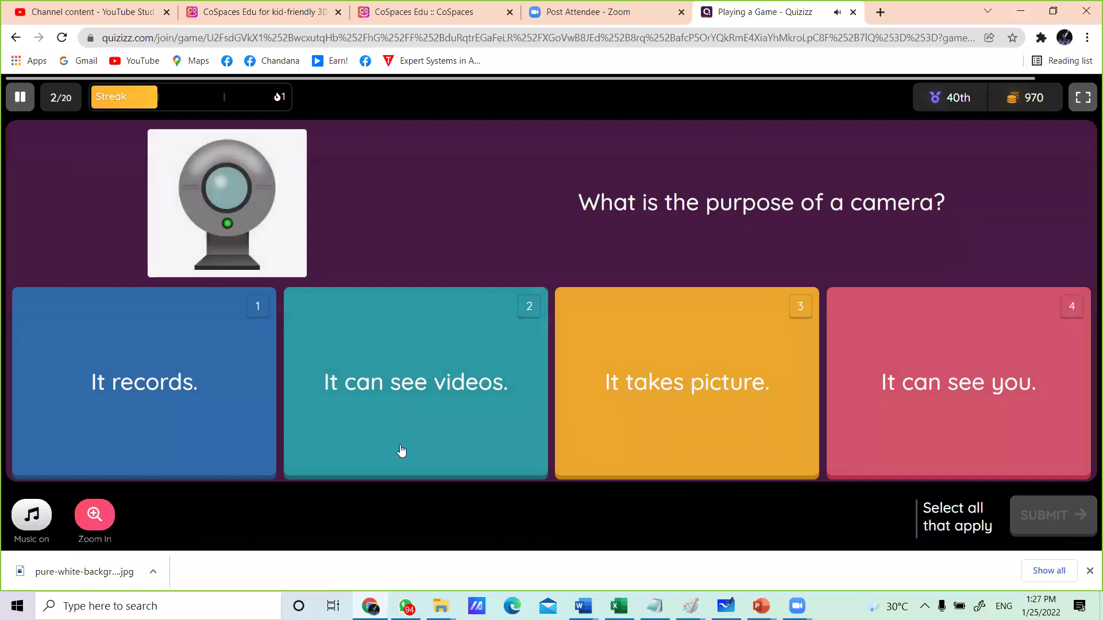
left_click(674, 380)
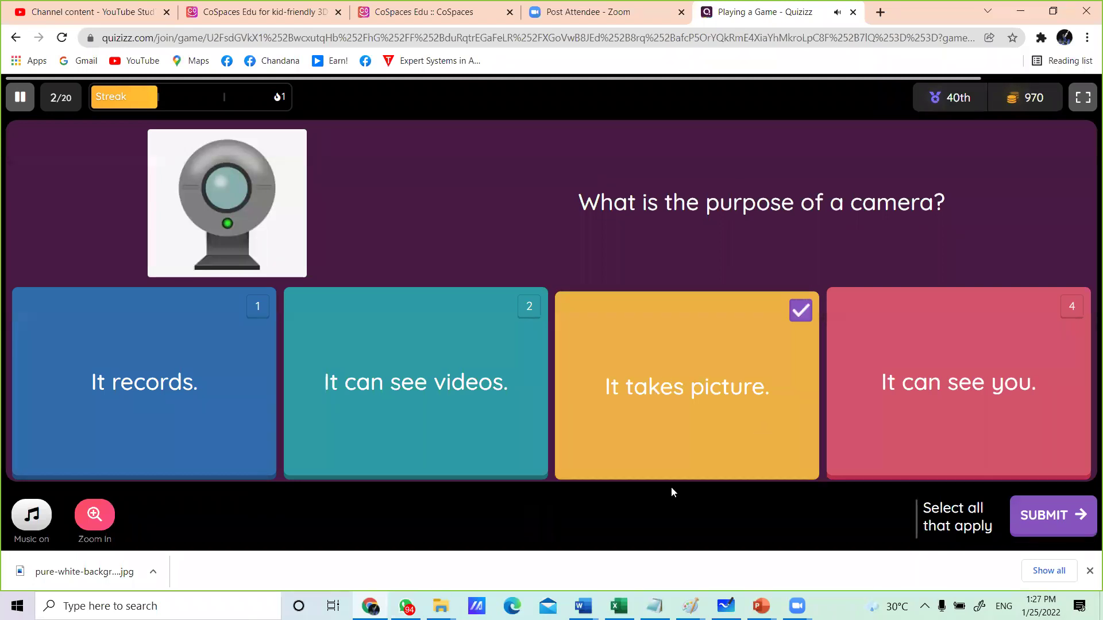
left_click(1072, 525)
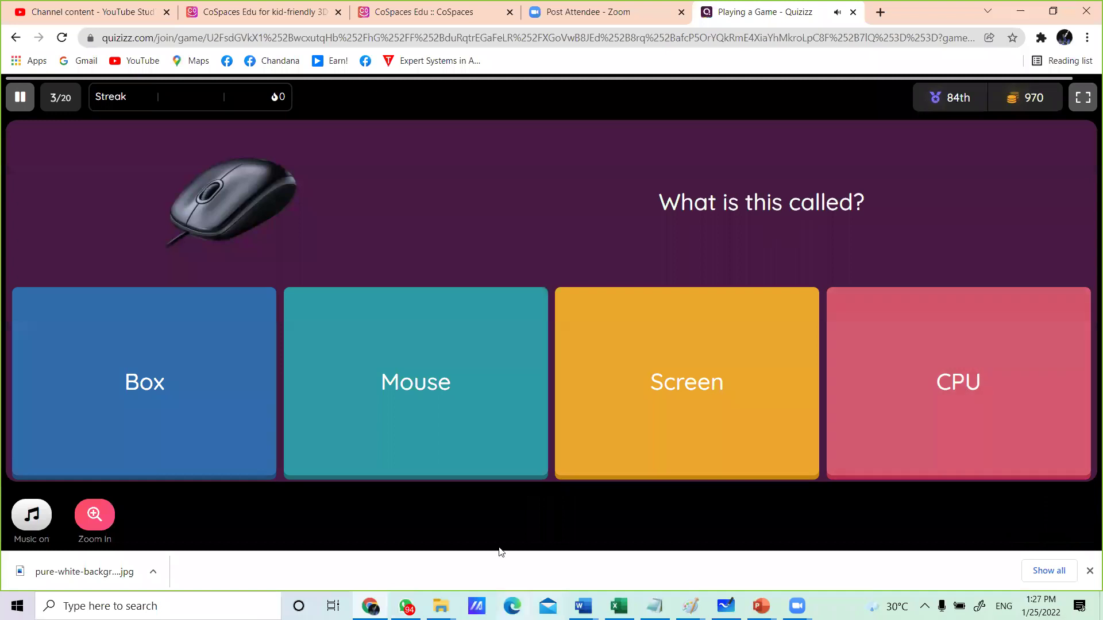
Step: Answer questions 3 to 6 with Mouse, Printer, Monitor and Keyboard
left_click(492, 456)
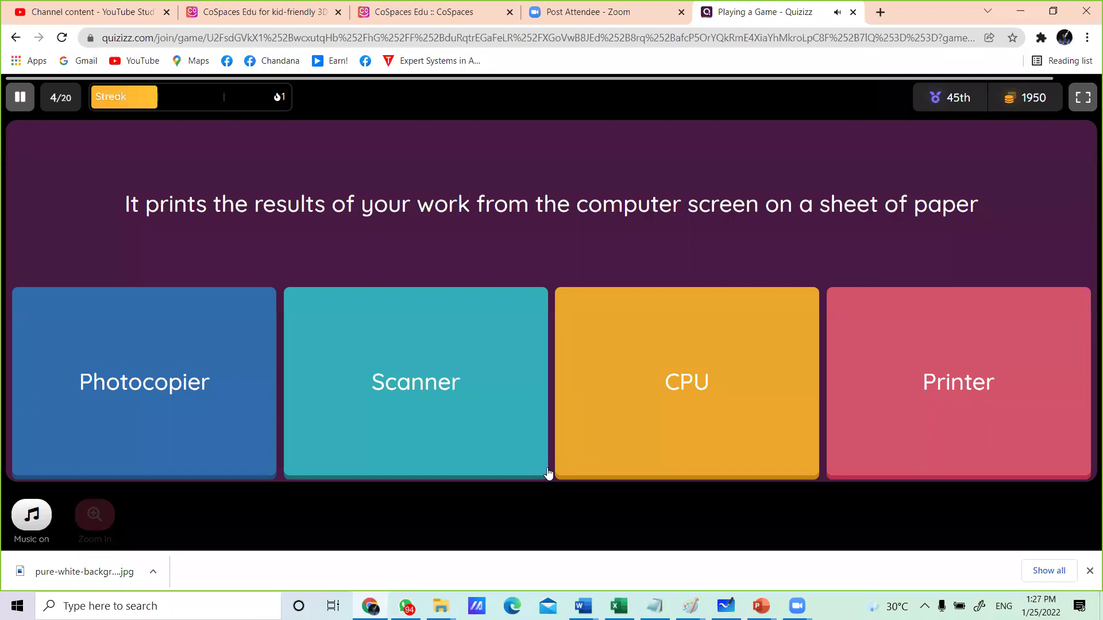
left_click(943, 405)
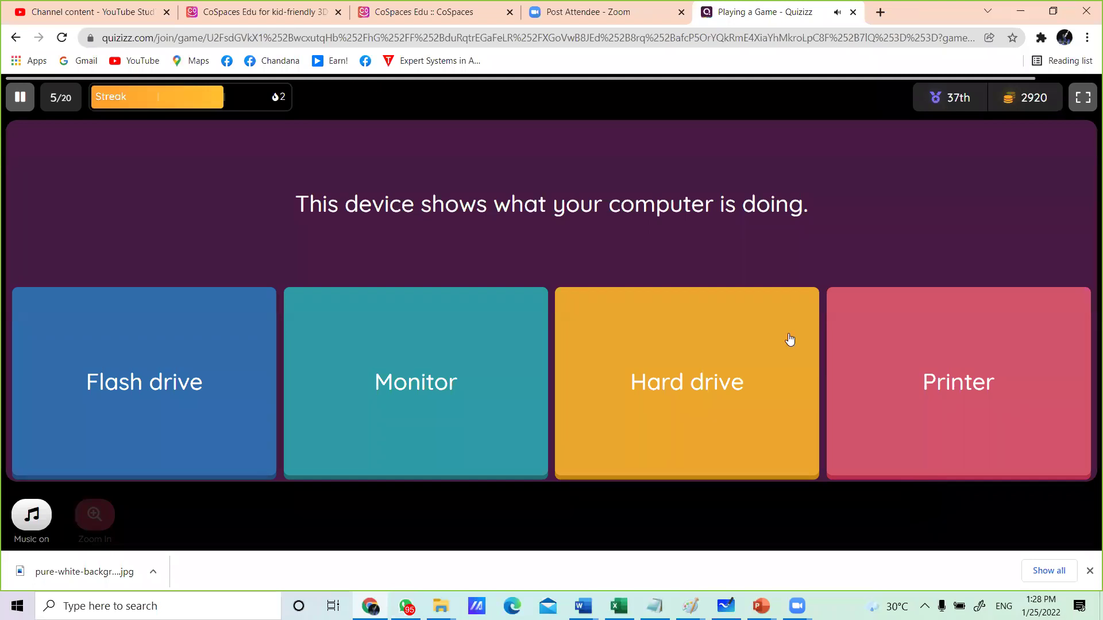
left_click(511, 337)
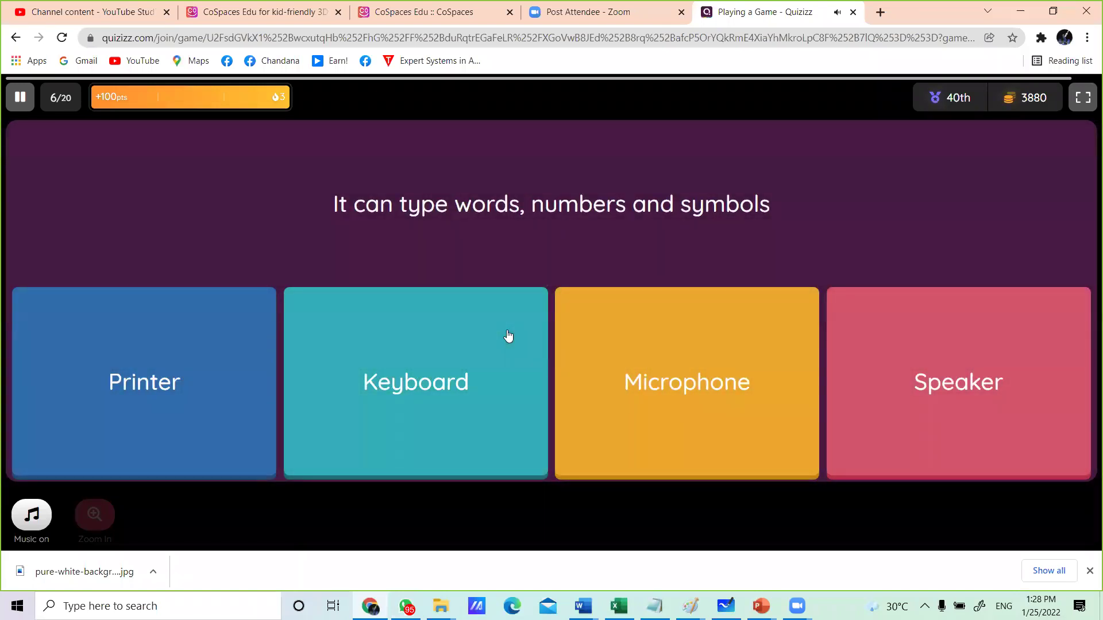
left_click(507, 331)
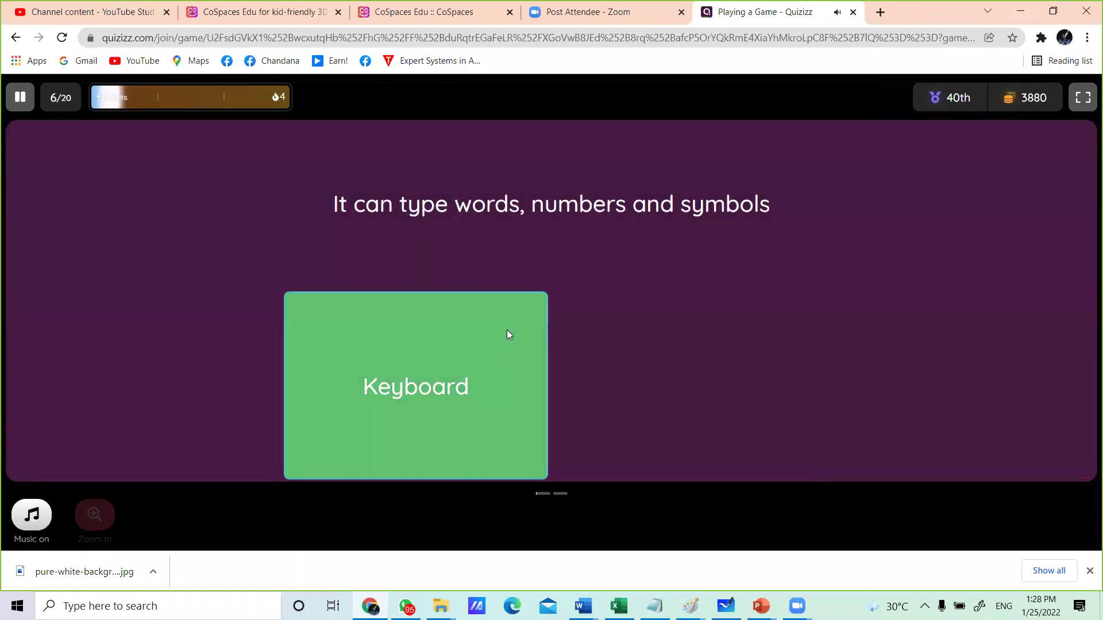
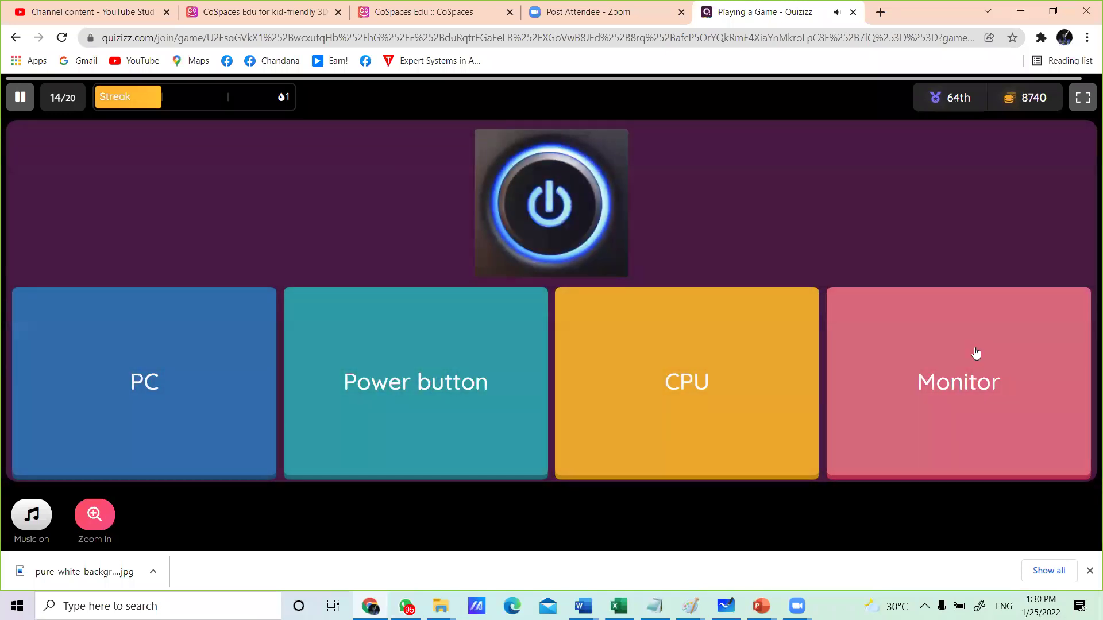
Step: Answer questions 14 to 20 with Power button, Laptop, Keyboard, "It shows what is on the computer.", Speakers, Headphones and Tower
left_click(472, 342)
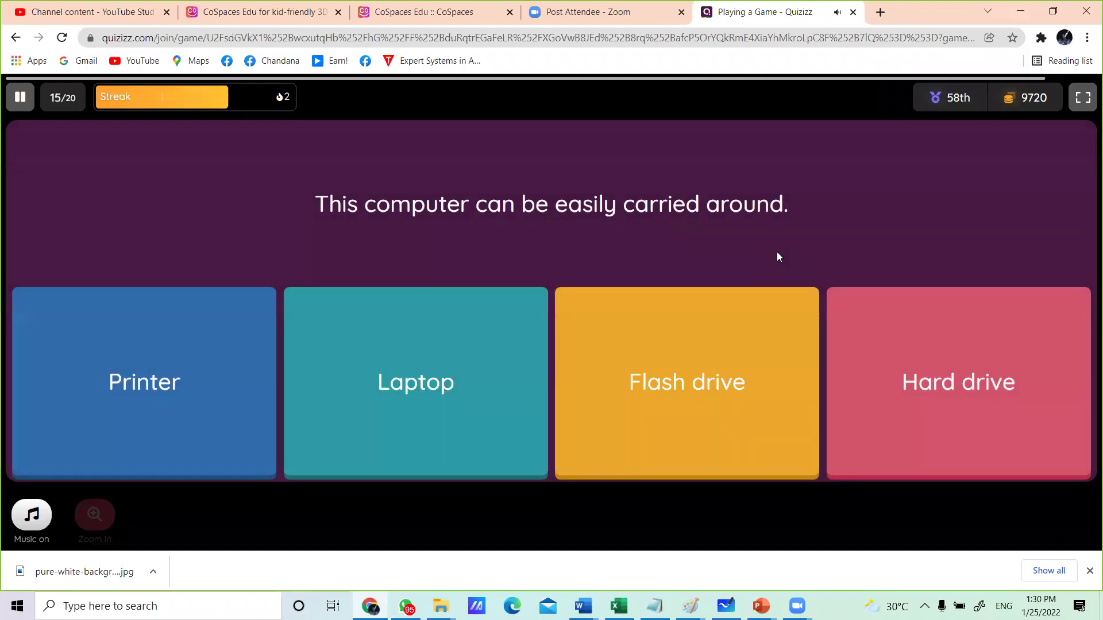
left_click(455, 419)
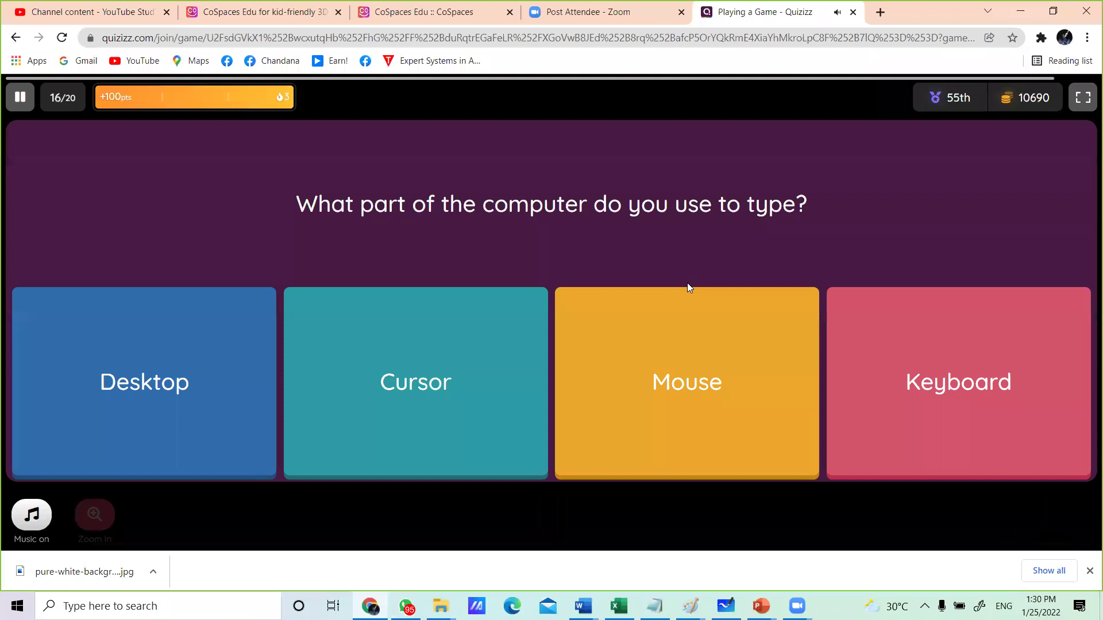
left_click(981, 406)
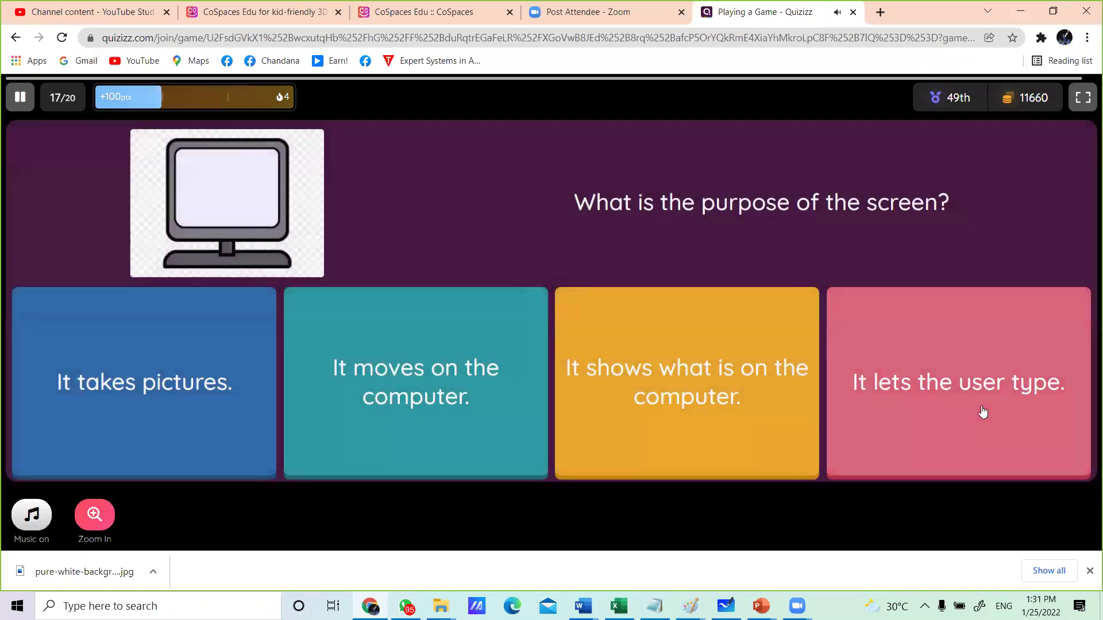
left_click(742, 397)
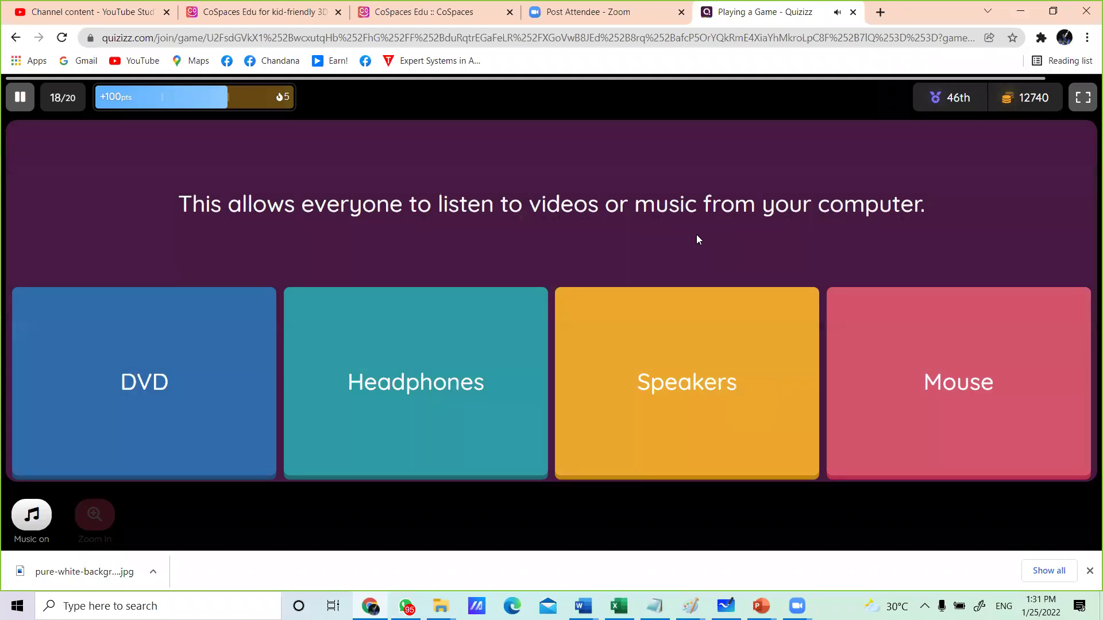
left_click(697, 345)
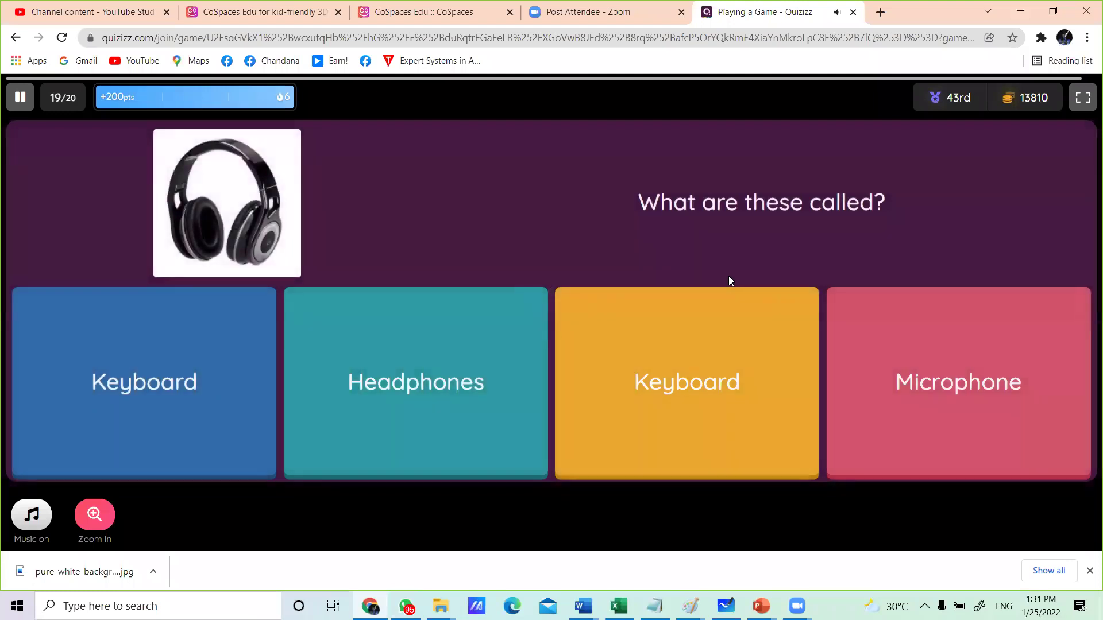
left_click(530, 393)
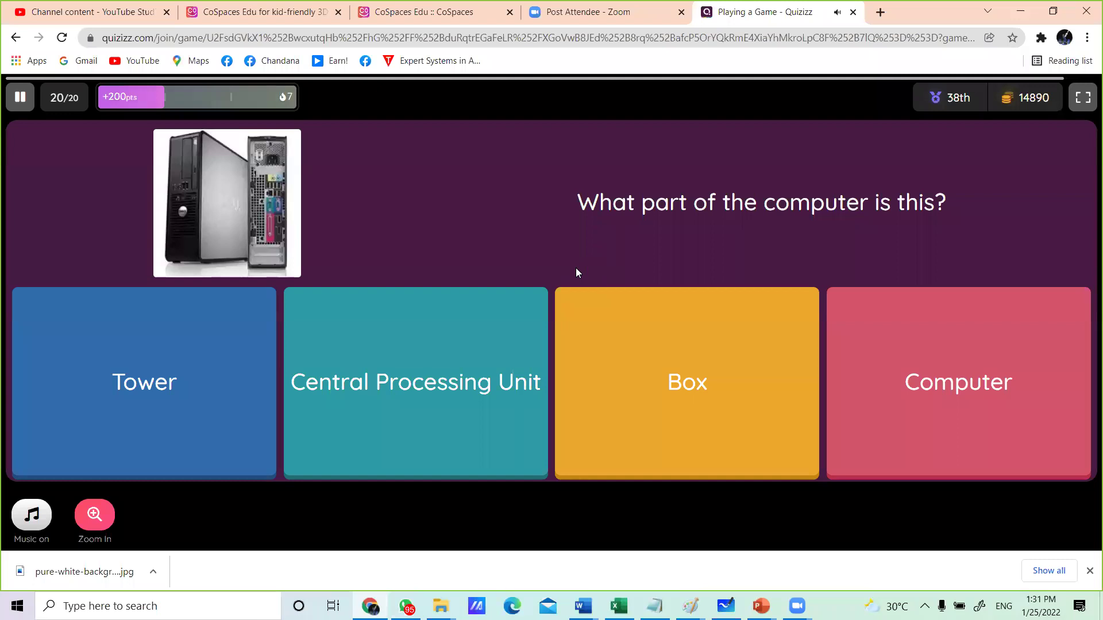
left_click(242, 377)
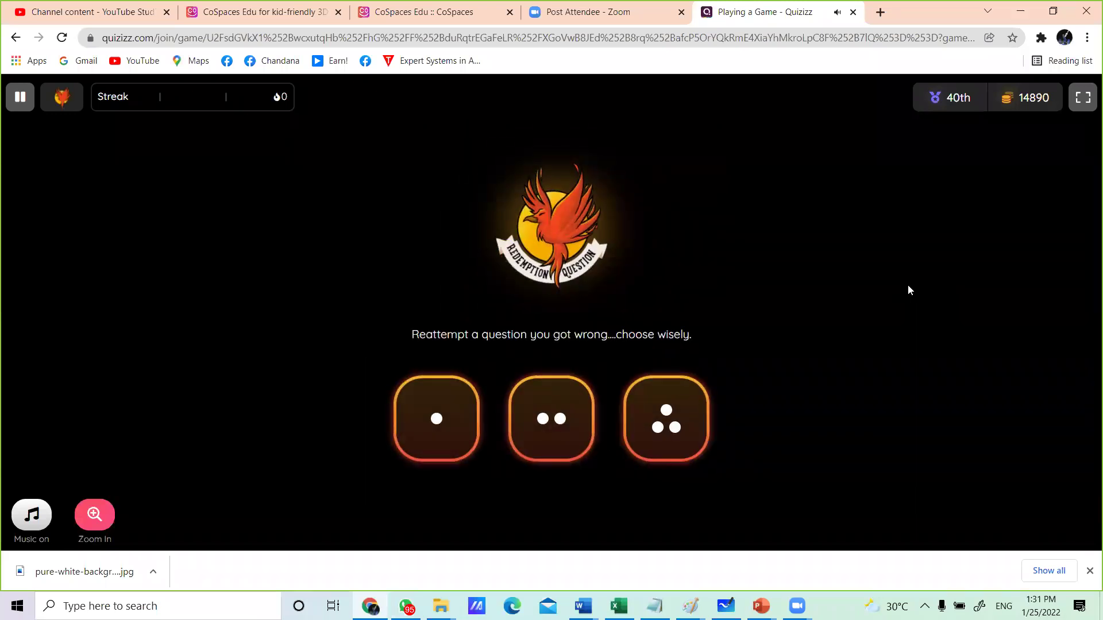
Step: Choose the one-dot redemption question, answer it with Monitor, and continue past the meme
left_click(467, 432)
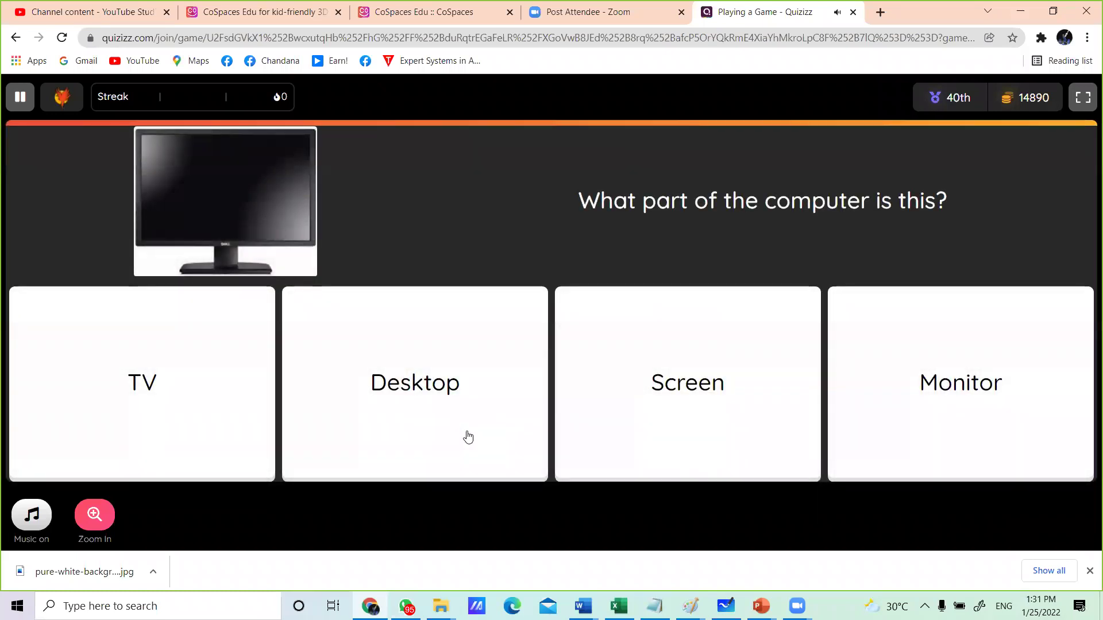
left_click(1037, 372)
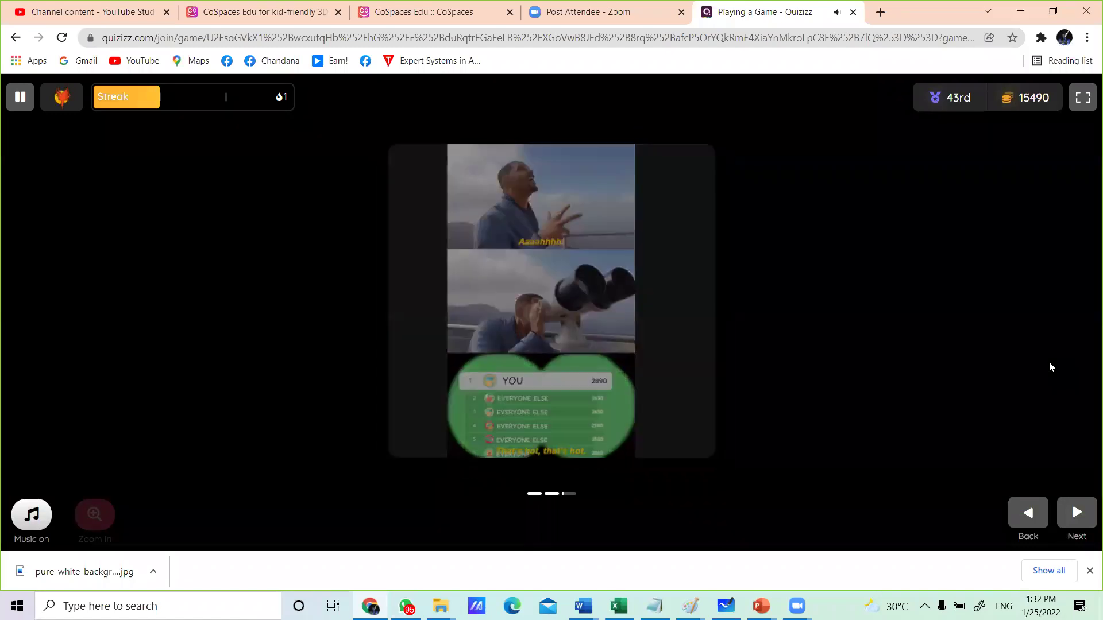
left_click(1073, 506)
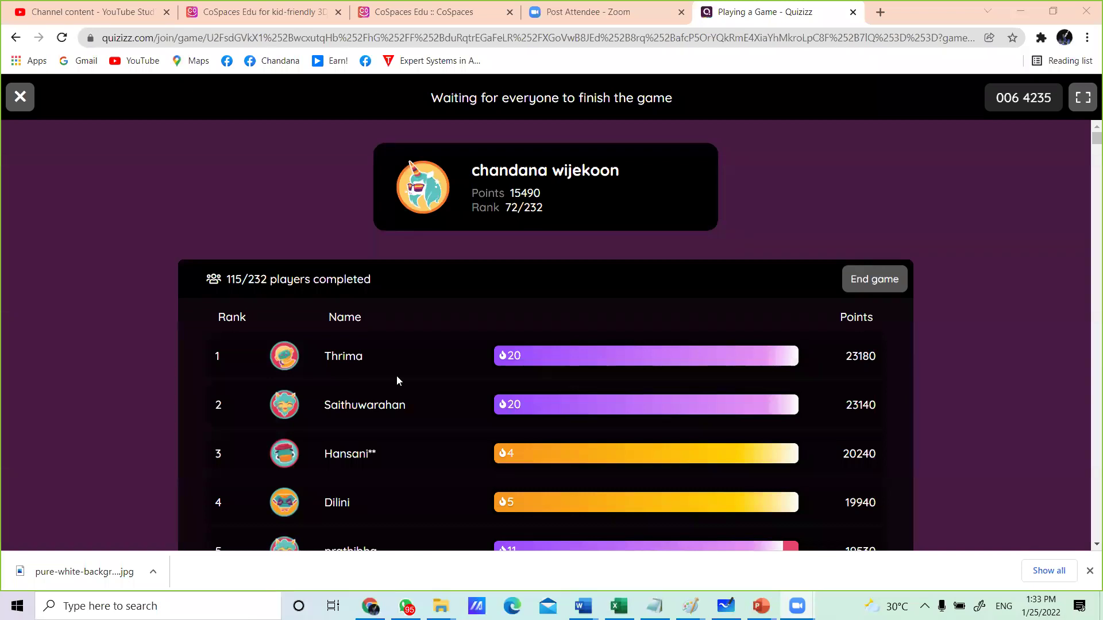
Step: Look through the game's leaderboard to compare the players' ranks, streaks and points
scroll(399, 375, "down", 3)
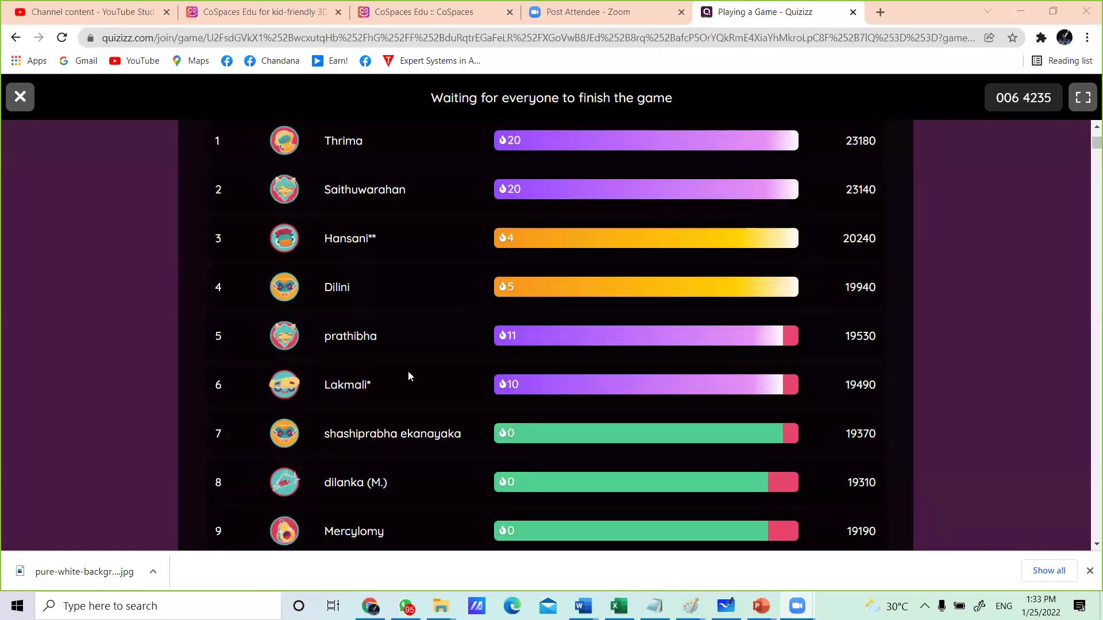
scroll(450, 357, "up", 3)
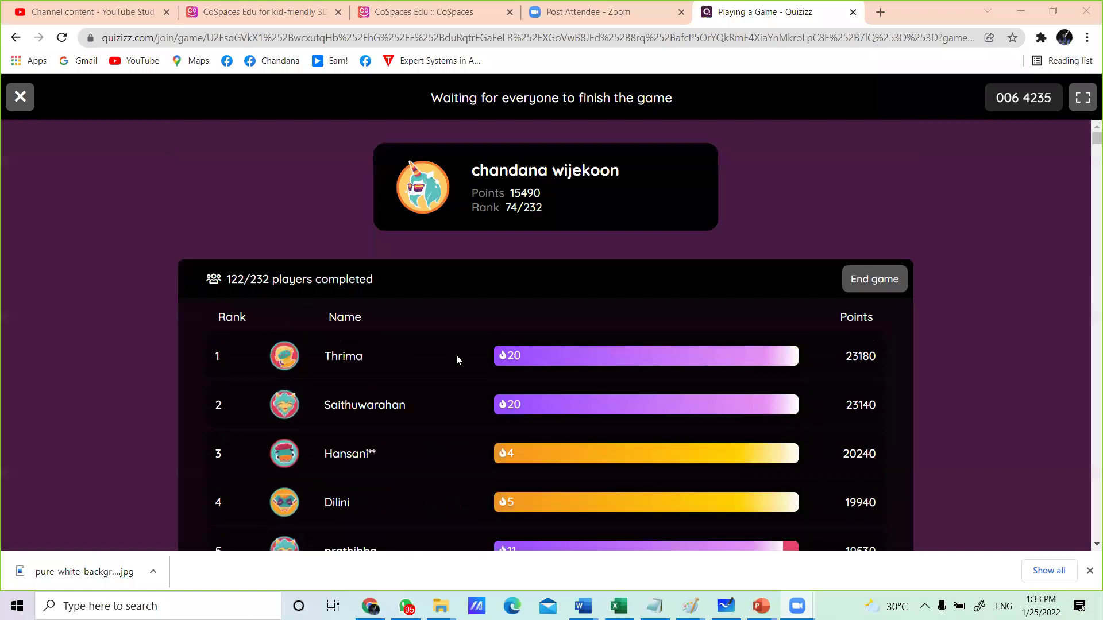
scroll(460, 353, "down", 1)
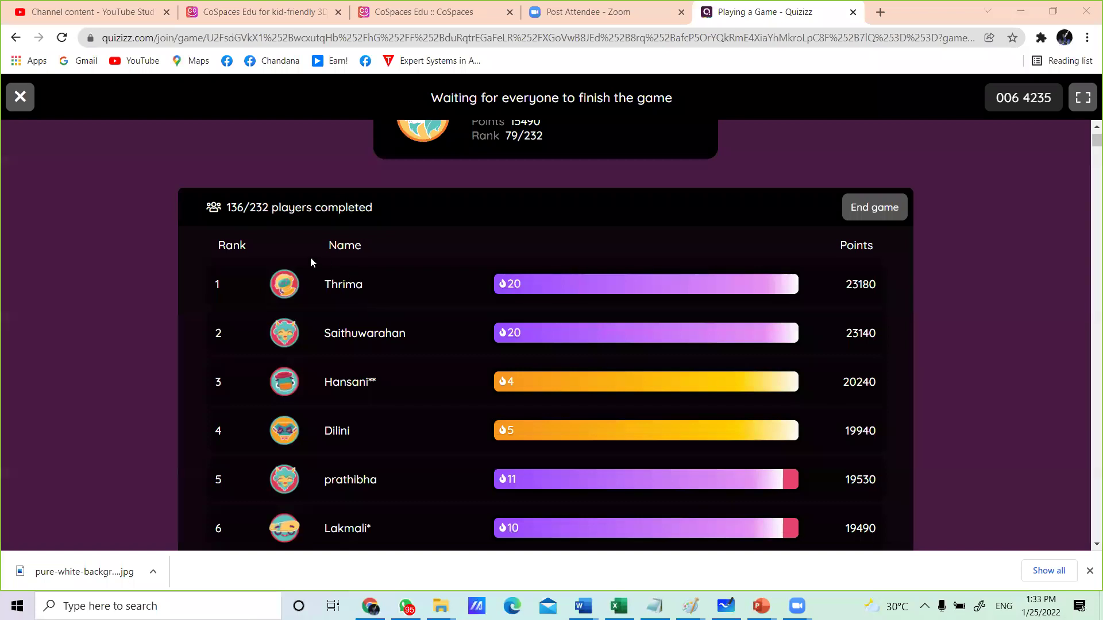
scroll(400, 344, "down", 3)
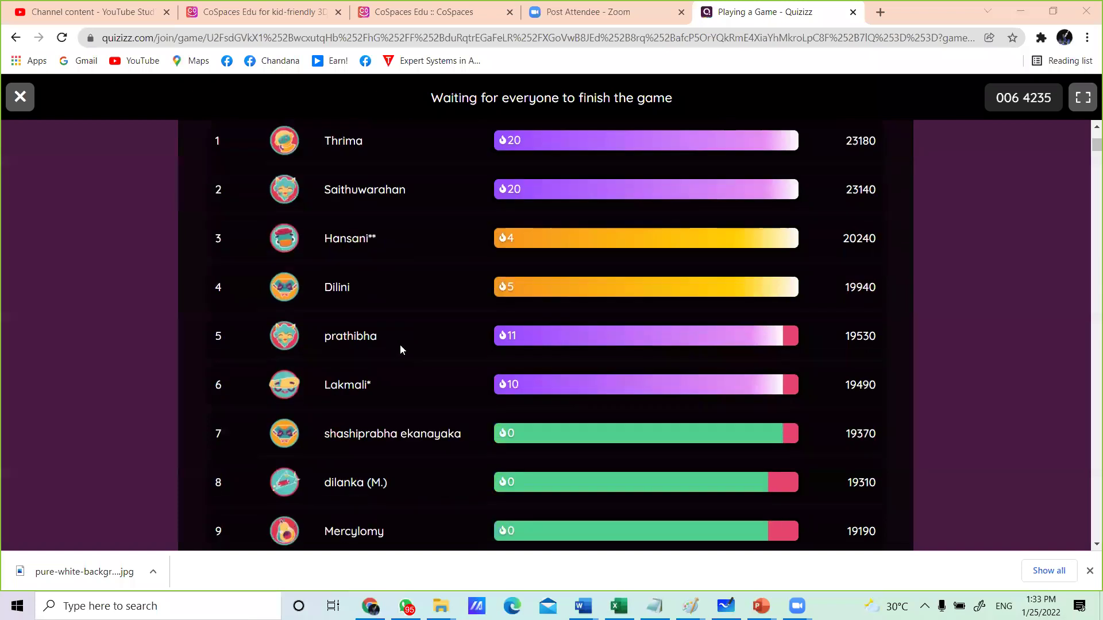
scroll(402, 343, "down", 10)
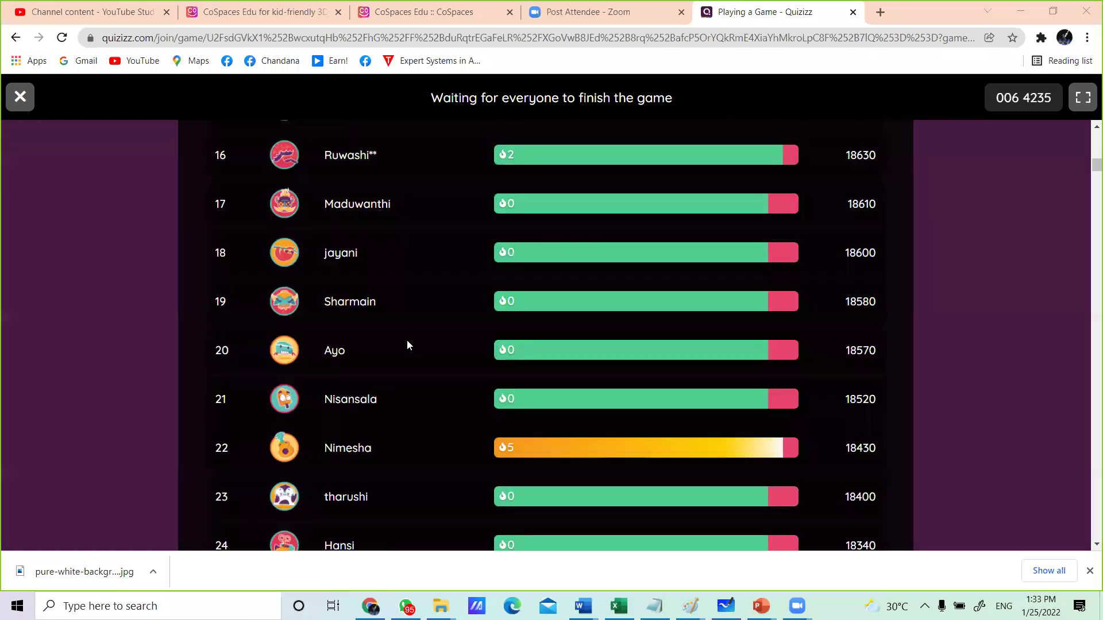
scroll(408, 344, "up", 13)
scroll(408, 344, "down", 1)
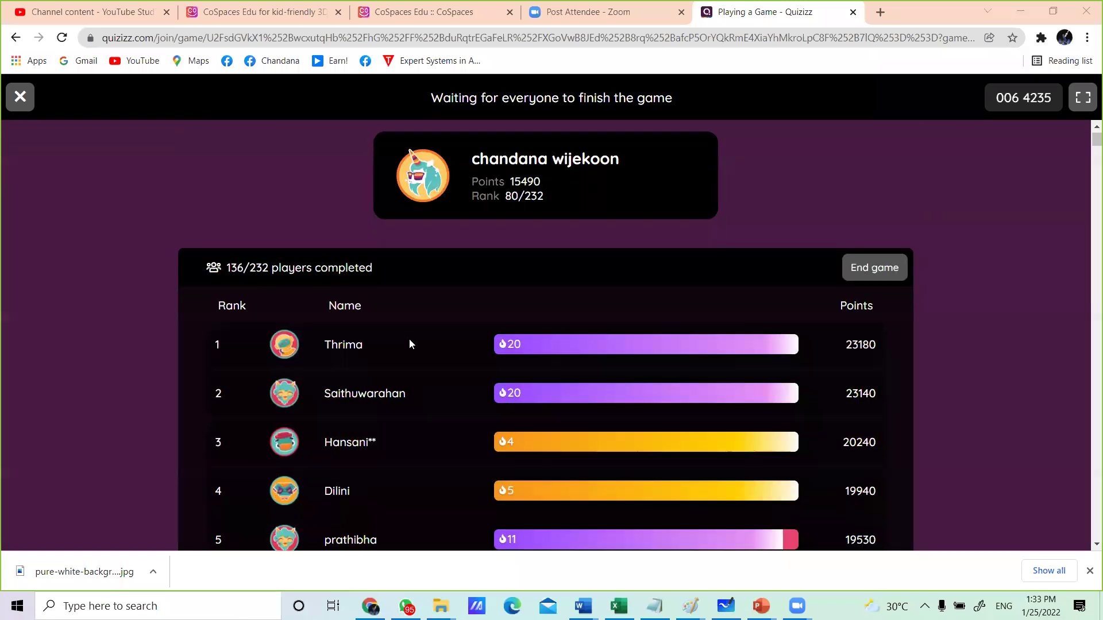
scroll(409, 344, "down", 18)
scroll(412, 343, "down", 20)
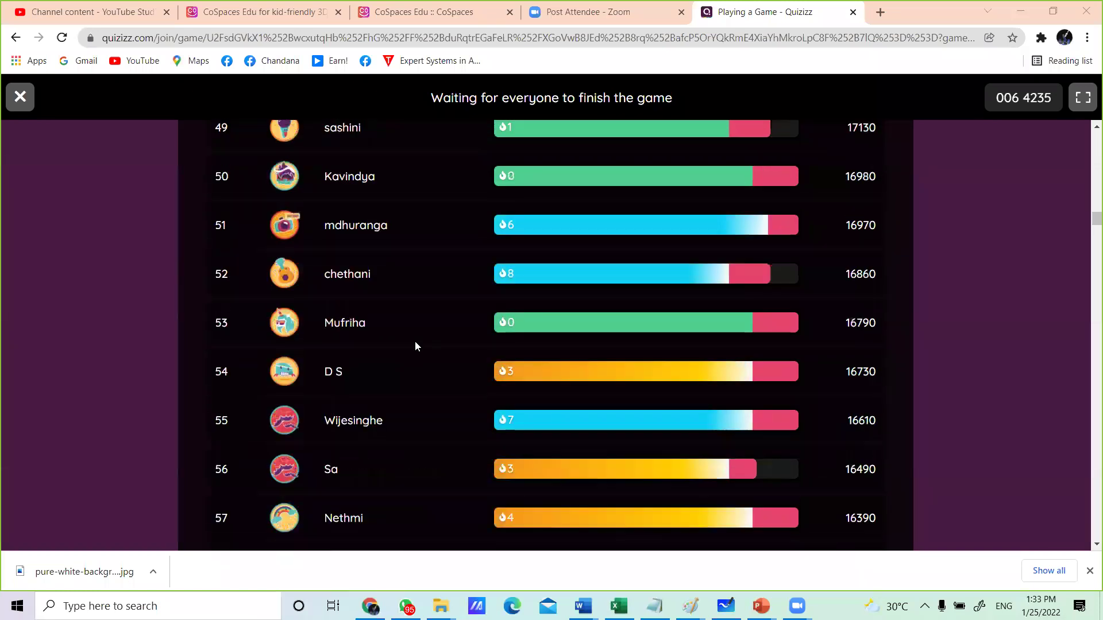
scroll(419, 346, "down", 20)
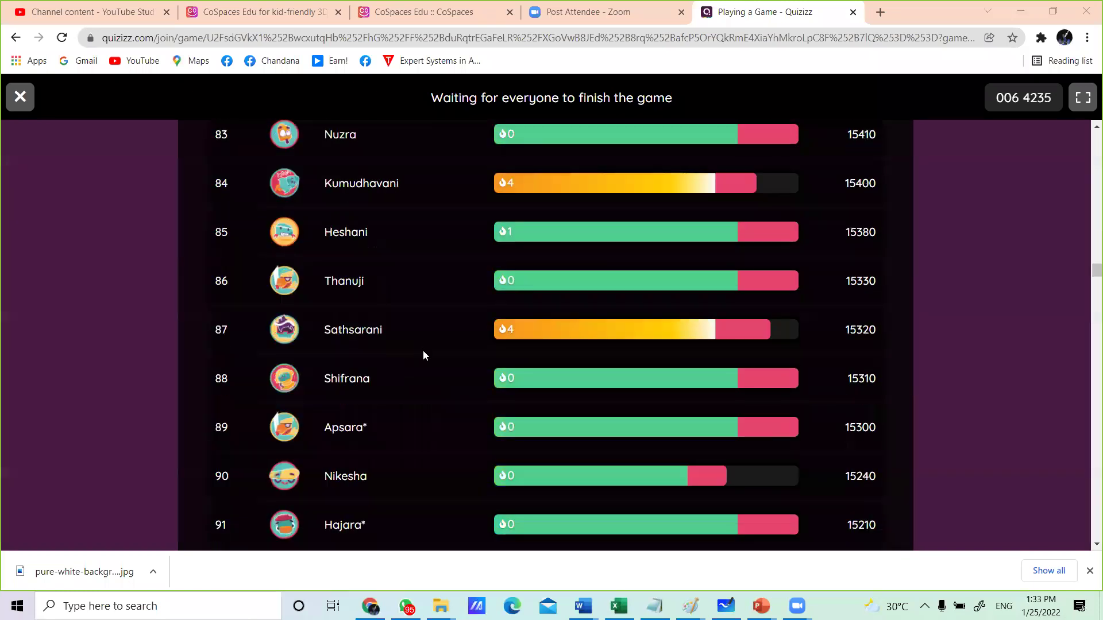
scroll(428, 355, "down", 8)
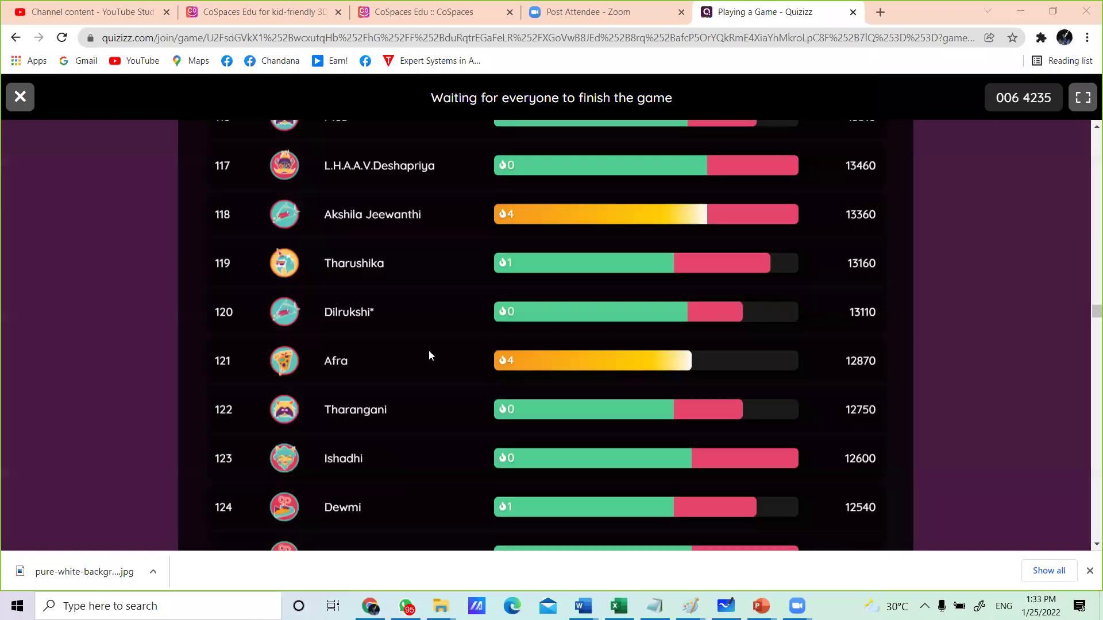
scroll(430, 351, "down", 5)
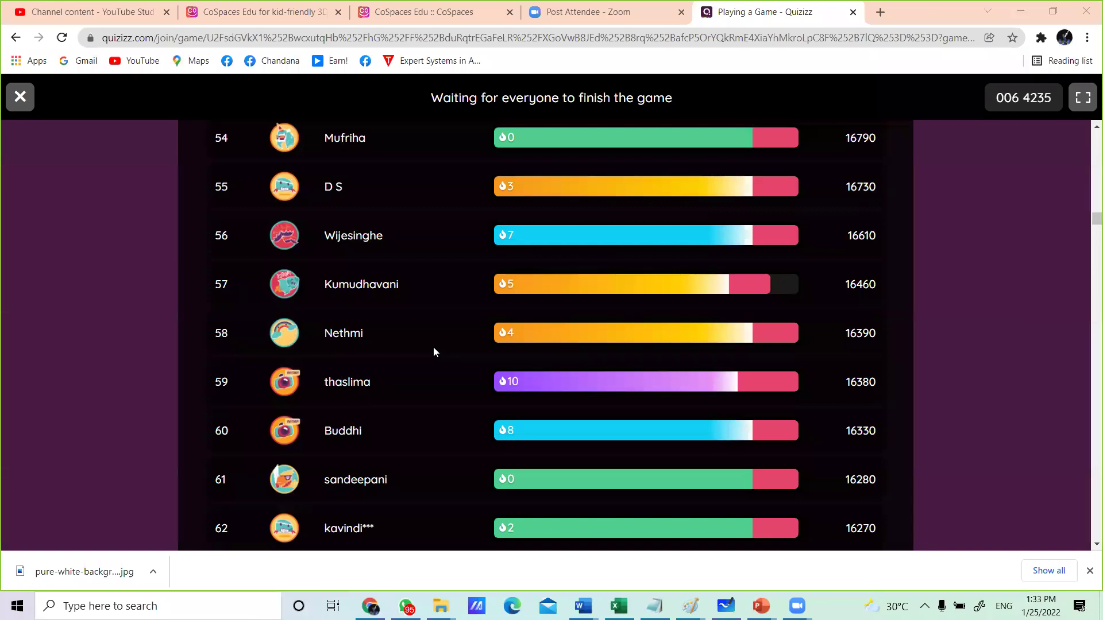
scroll(433, 347, "up", 8)
scroll(434, 344, "up", 20)
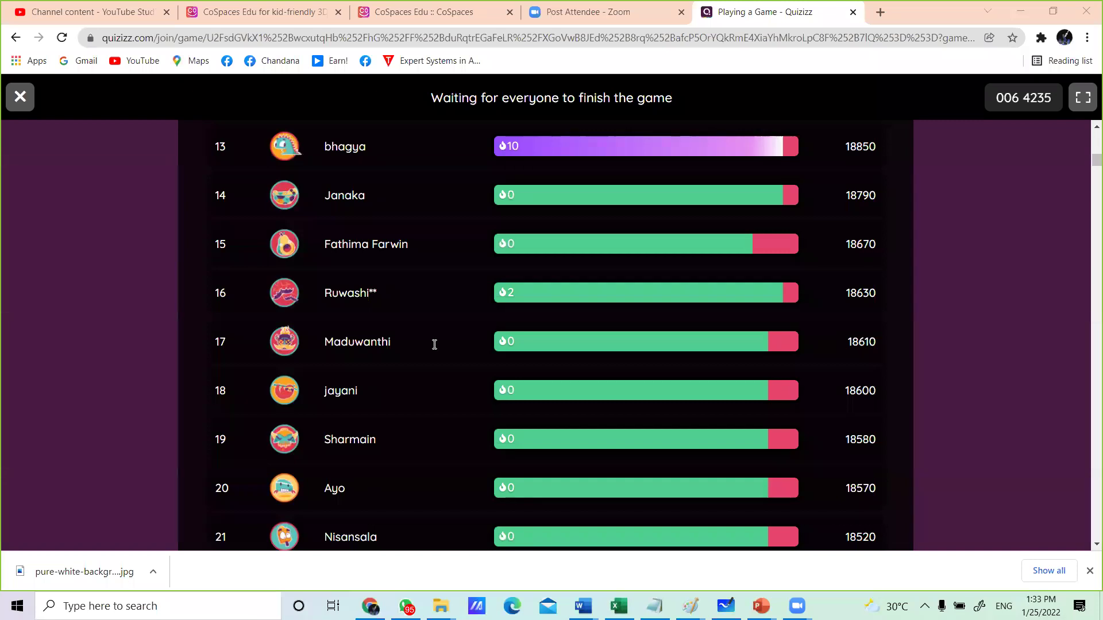
scroll(430, 345, "up", 10)
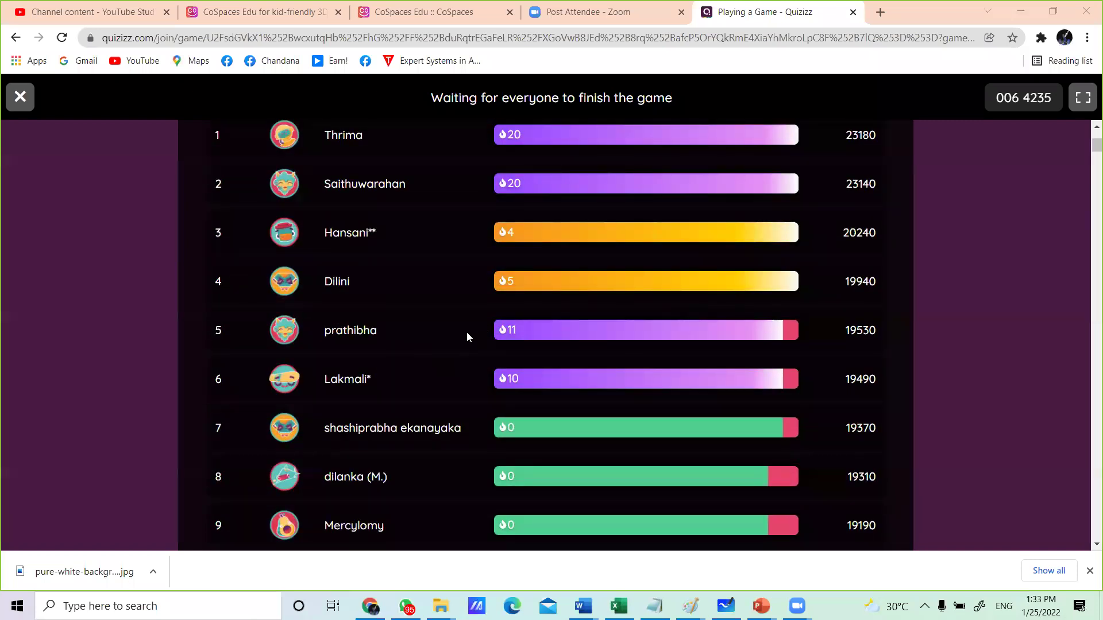
left_click(853, 11)
left_click(709, 13)
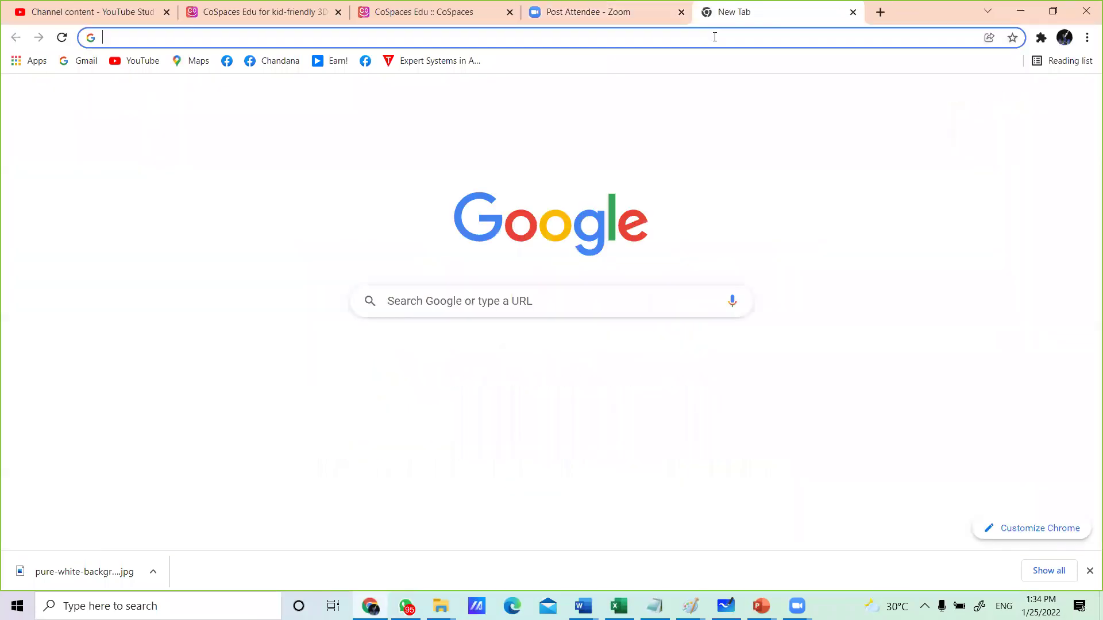
type("www.google.com")
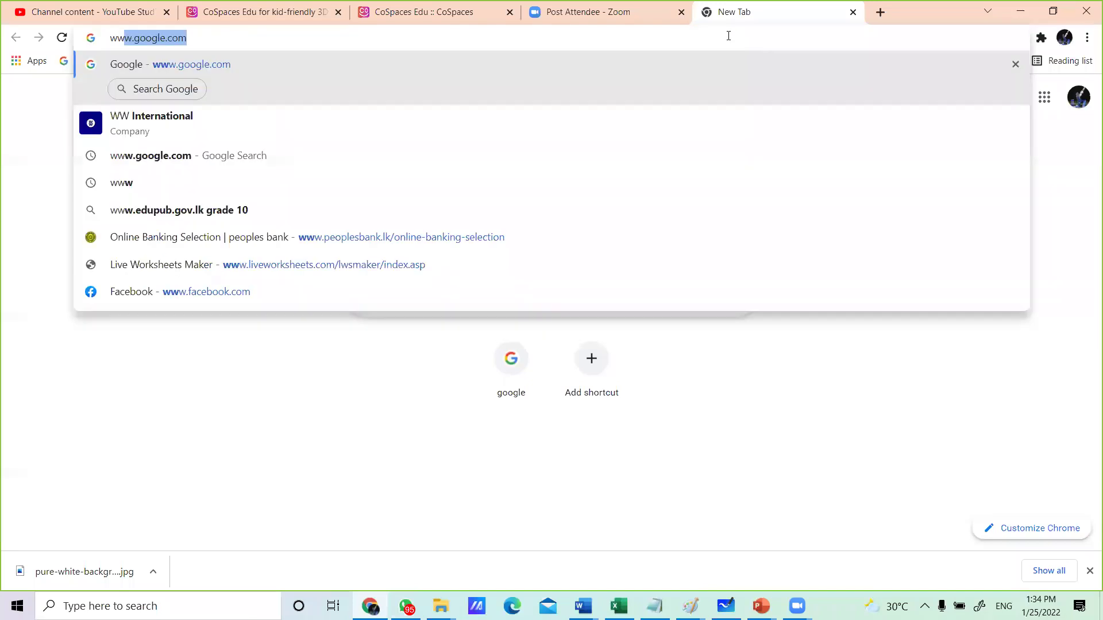
key("Return")
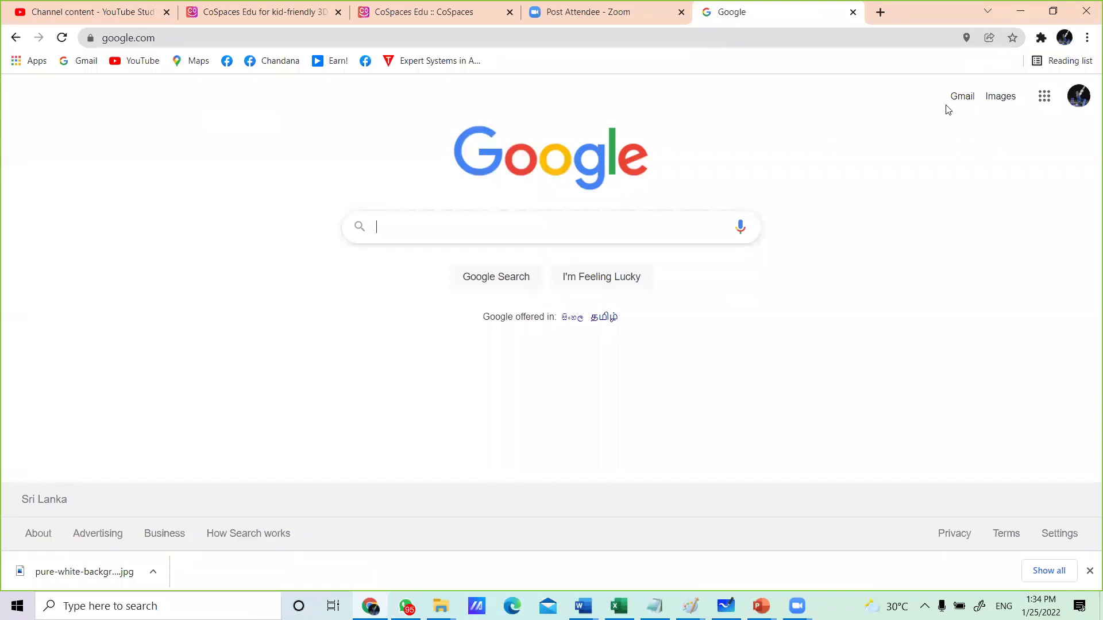
Step: Search Google for quizizz.com and open the official Quizizz site from the results
type("q")
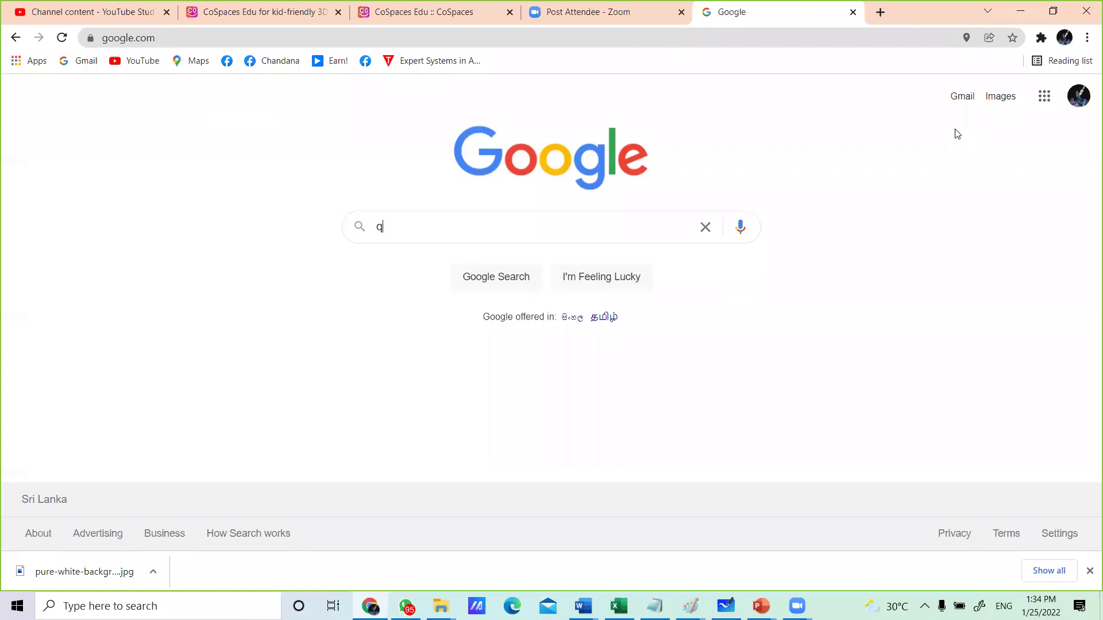
type("ui")
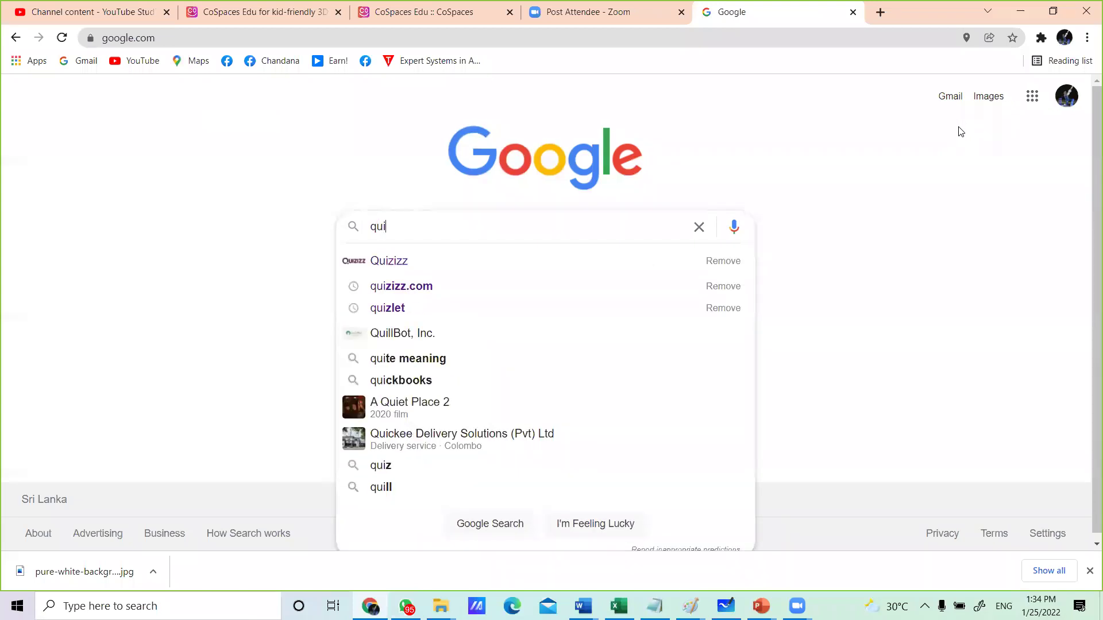
left_click(410, 287)
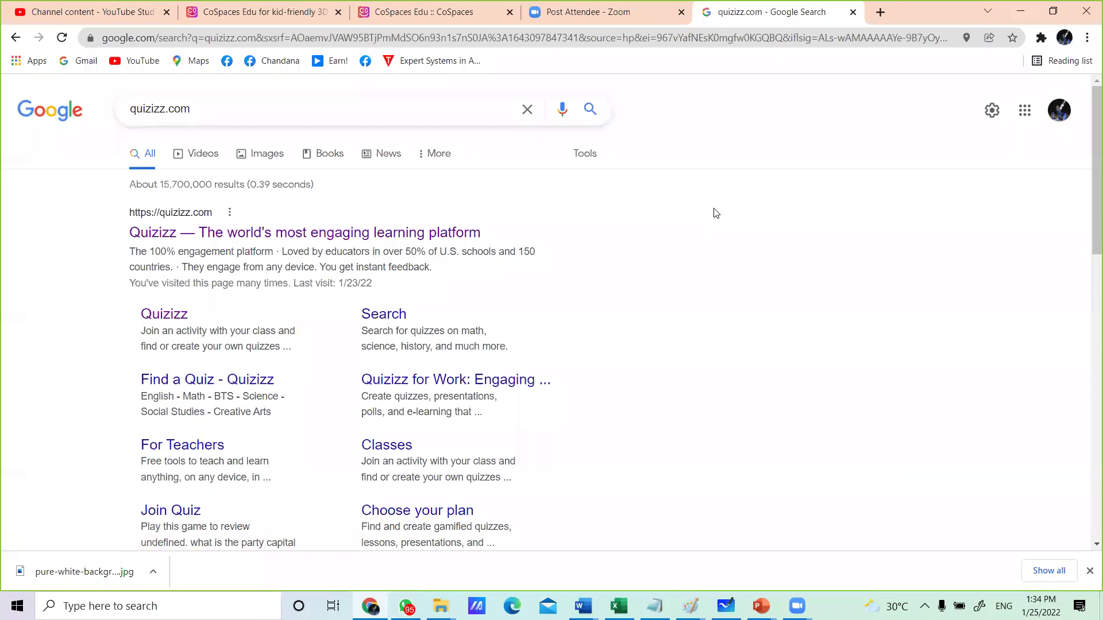
scroll(716, 213, "down", 10)
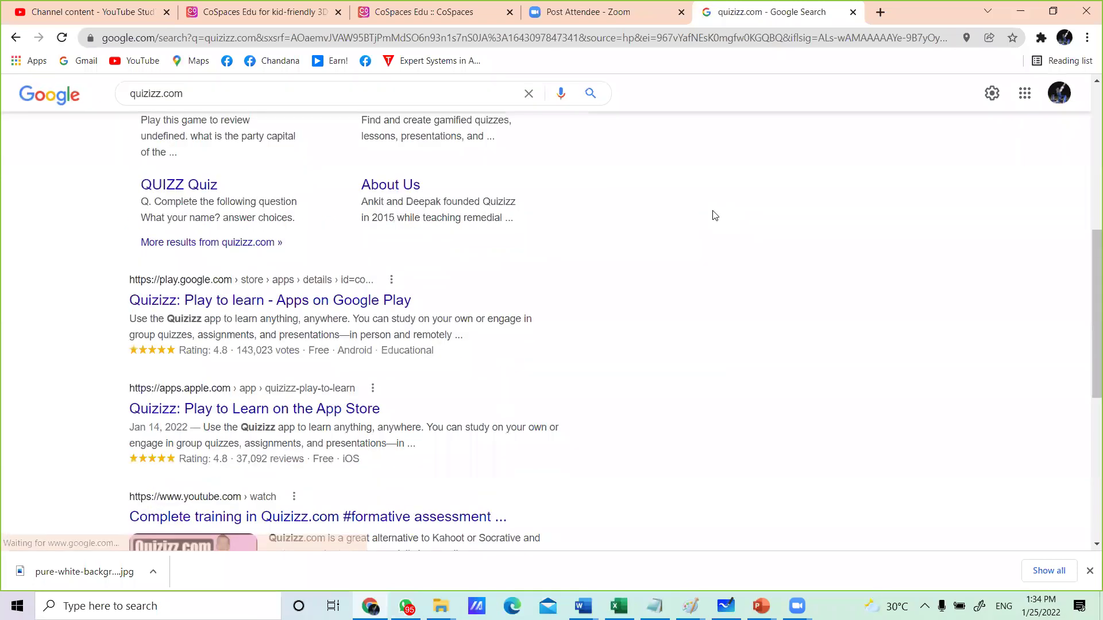
scroll(714, 214, "down", 2)
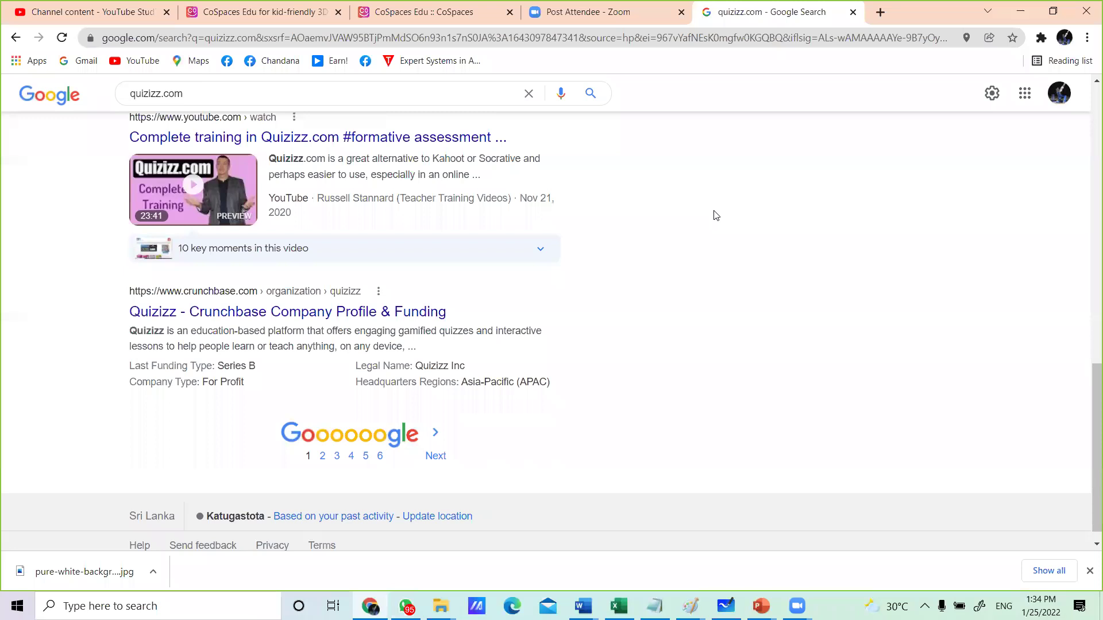
scroll(714, 213, "up", 15)
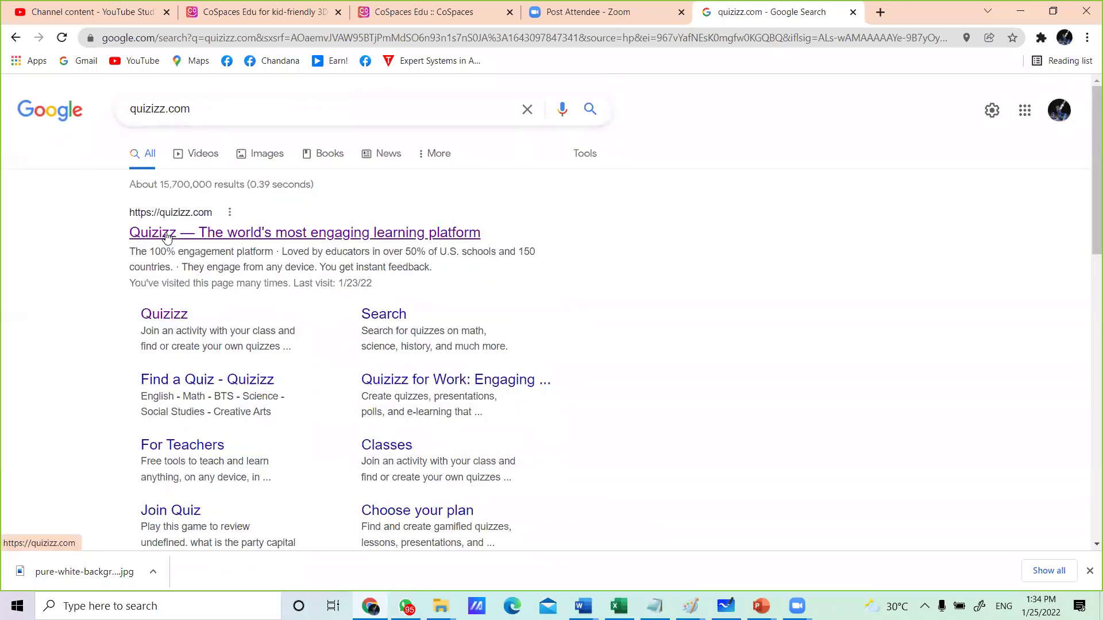
left_click(260, 234)
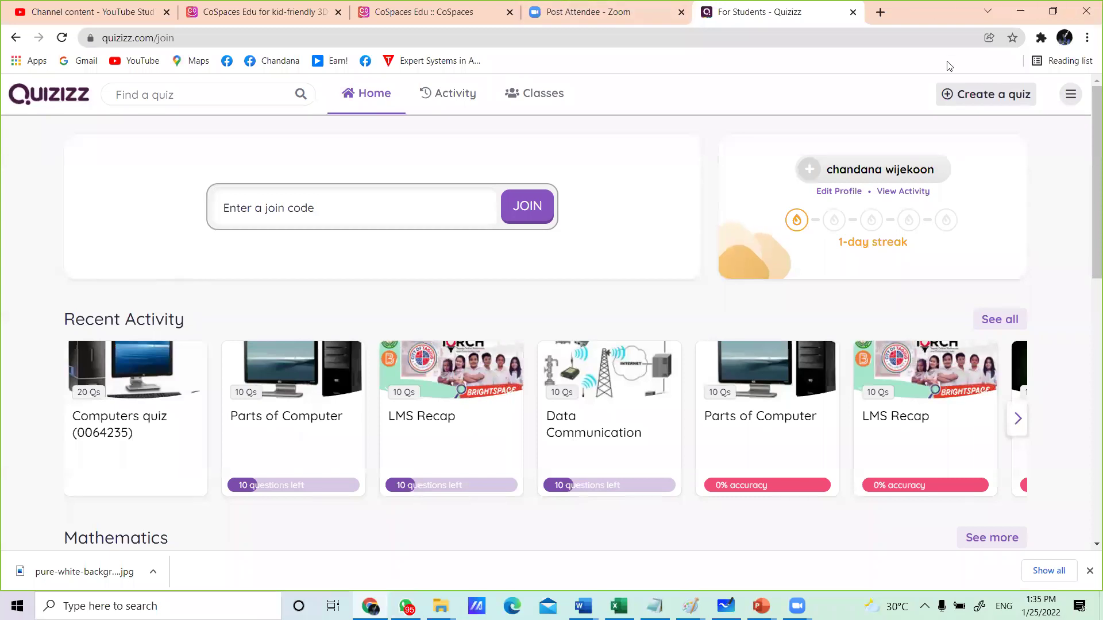
Step: Create a new quiz named "Computer" with the subject Computers
left_click(978, 97)
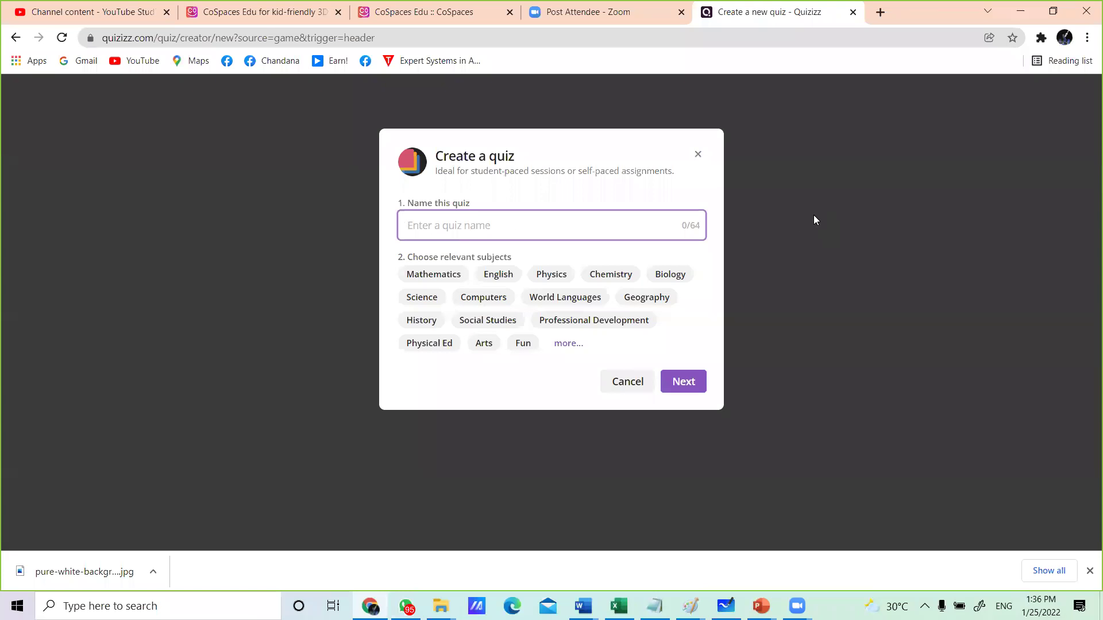
type("Computer")
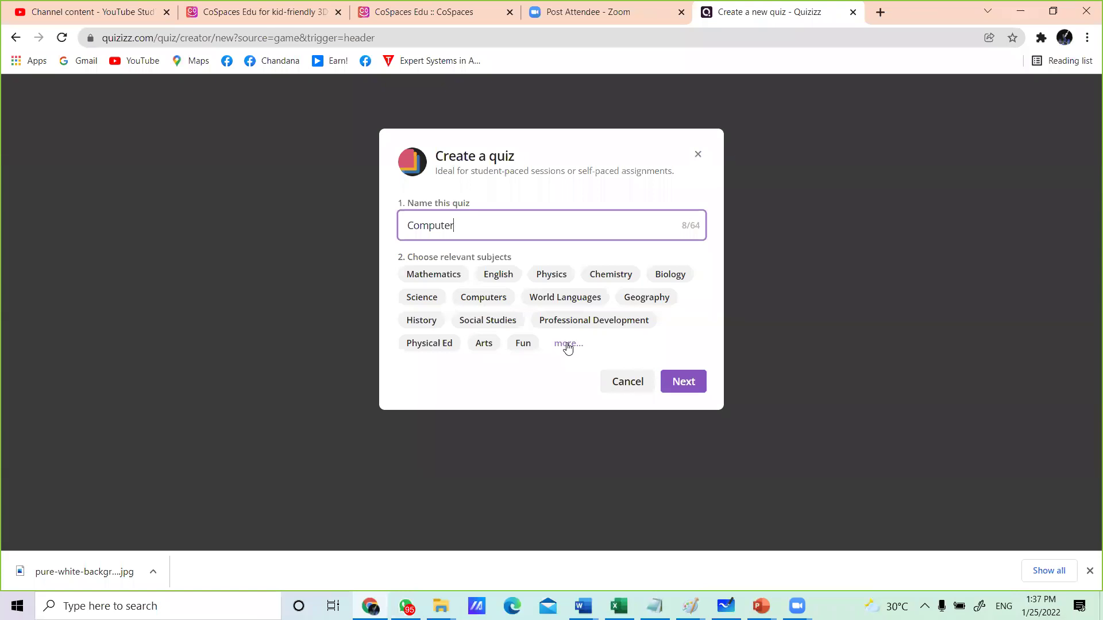
left_click(493, 301)
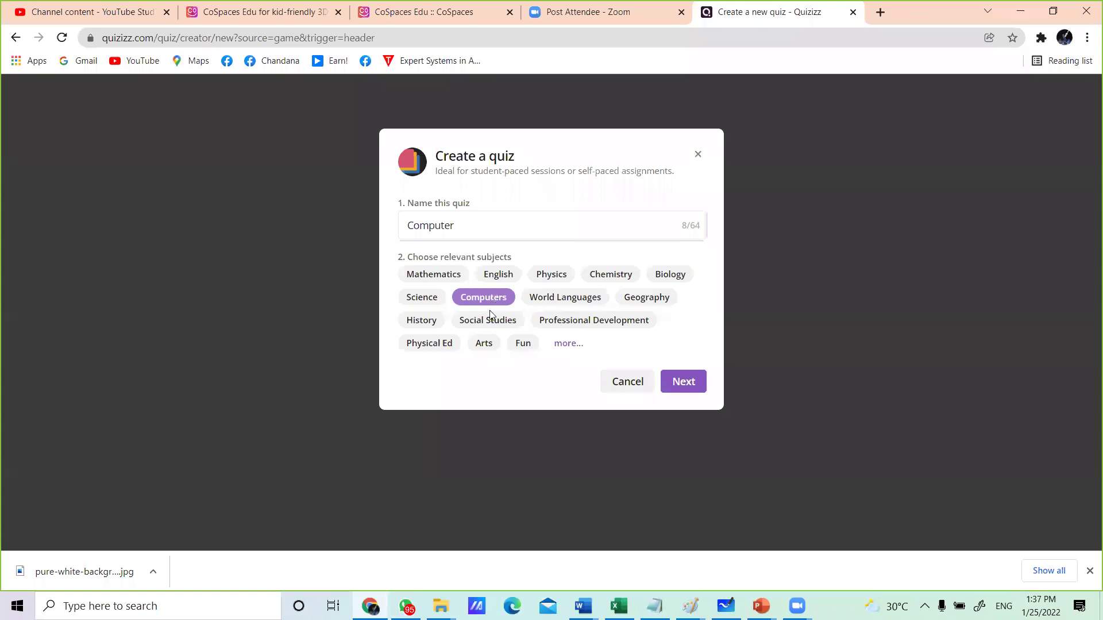
left_click(684, 389)
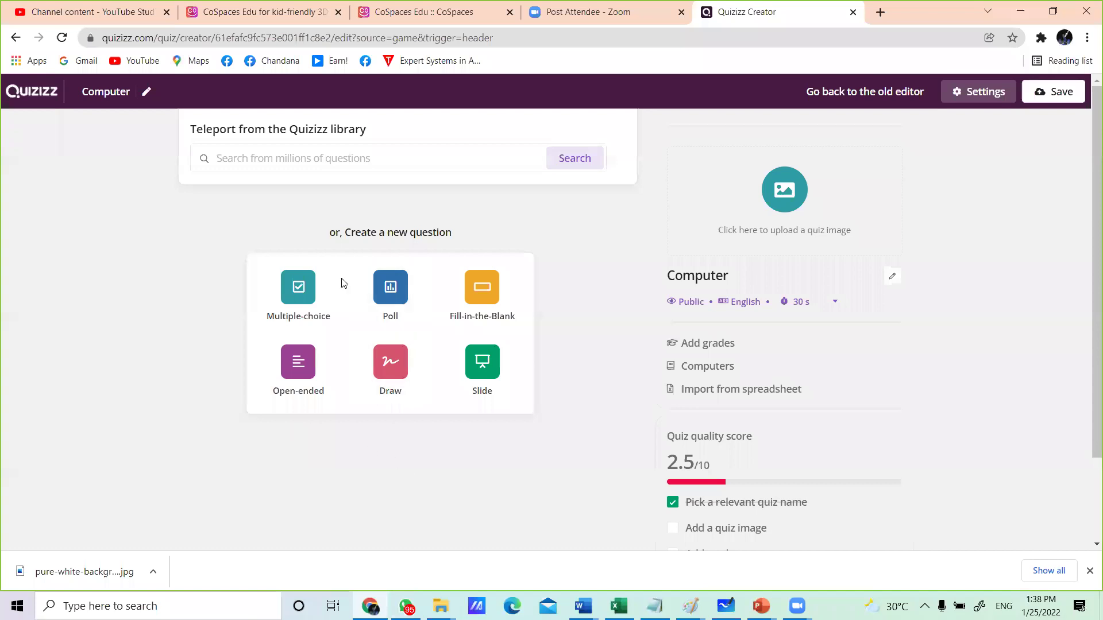
left_click(298, 294)
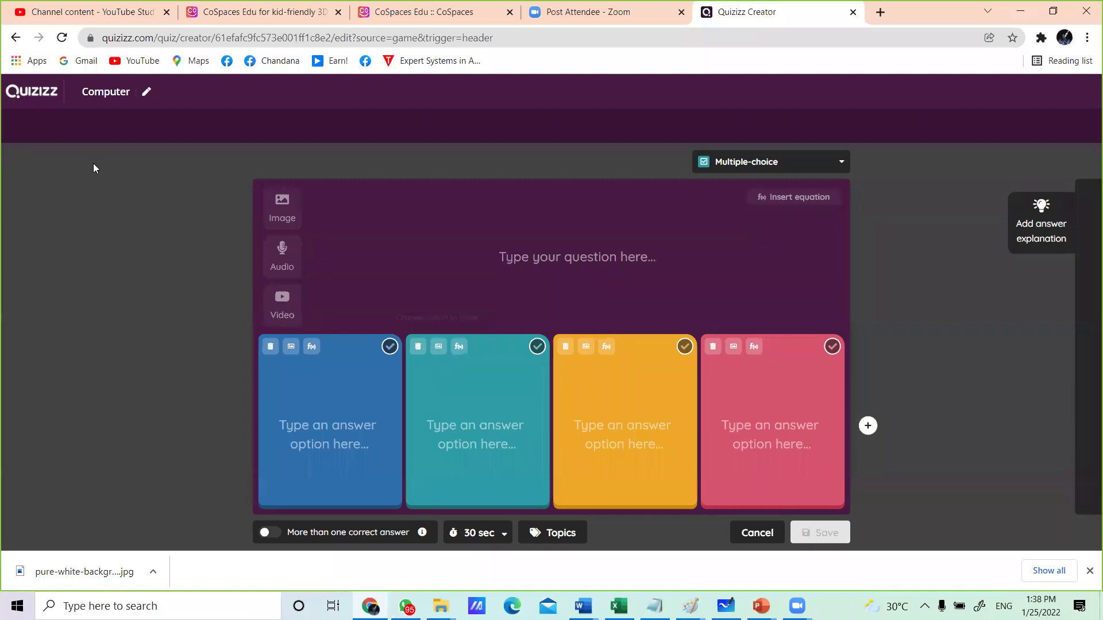
left_click(15, 37)
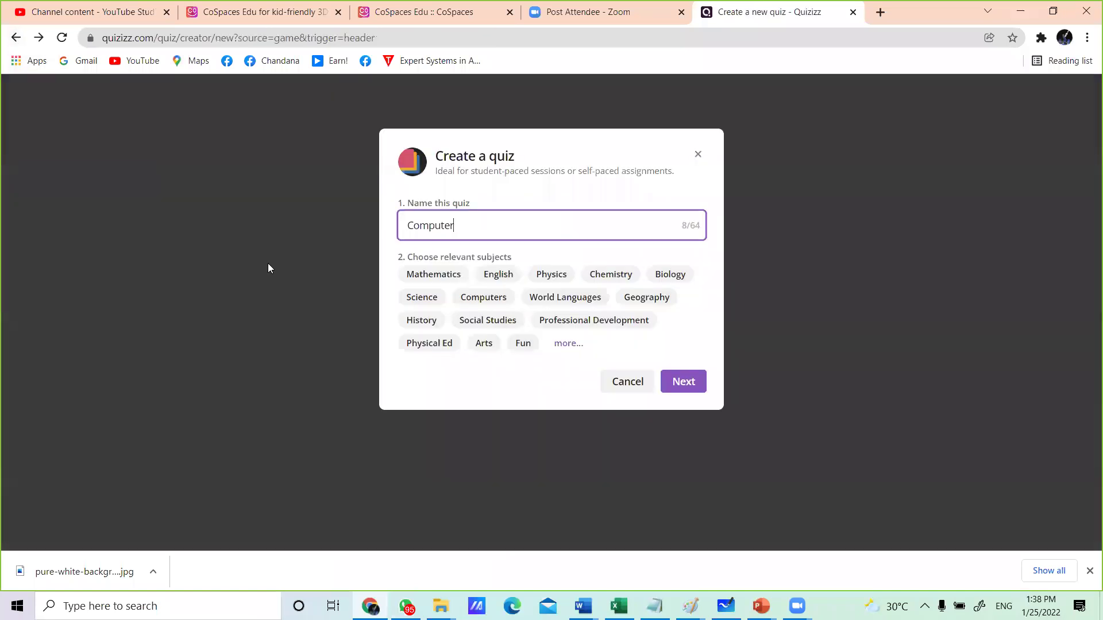
left_click(699, 154)
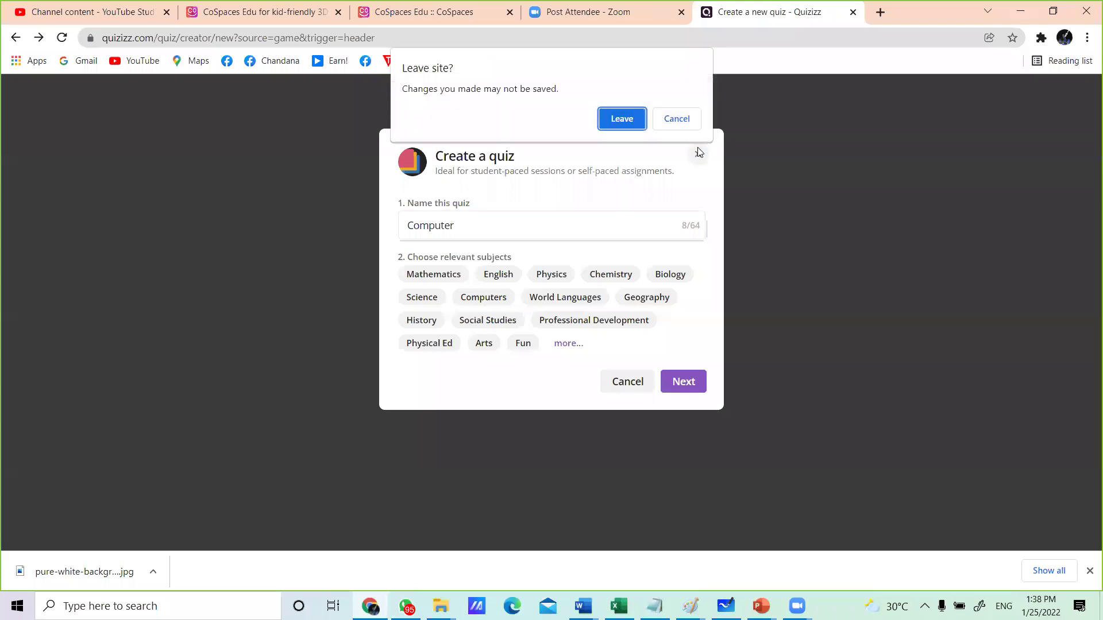
left_click(639, 115)
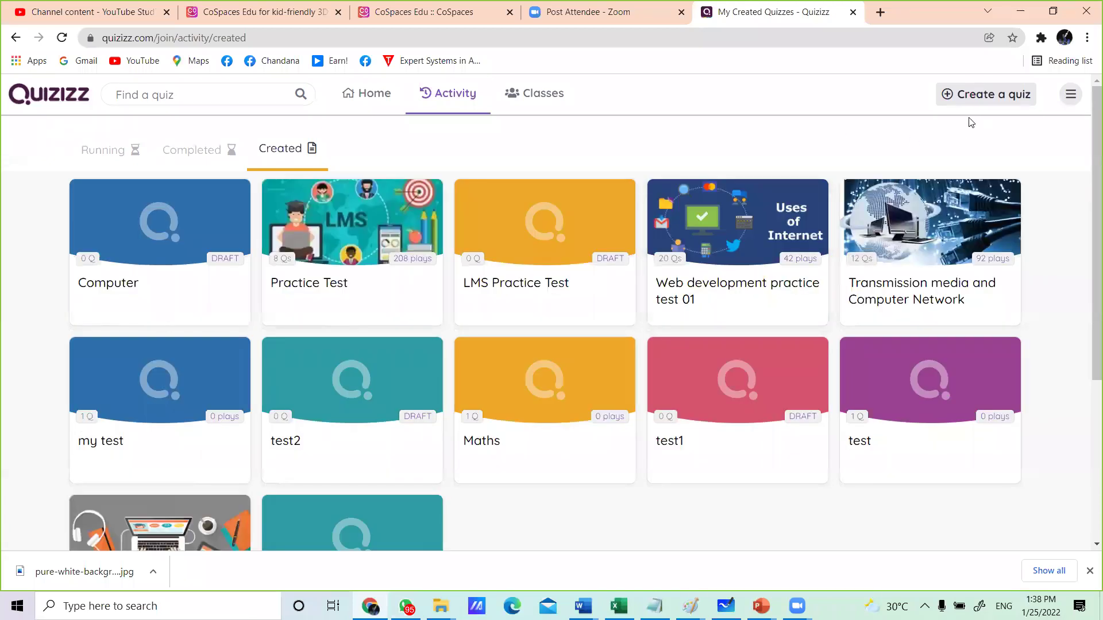
Step: Create another quiz named "computer" with the subject Computers
left_click(989, 97)
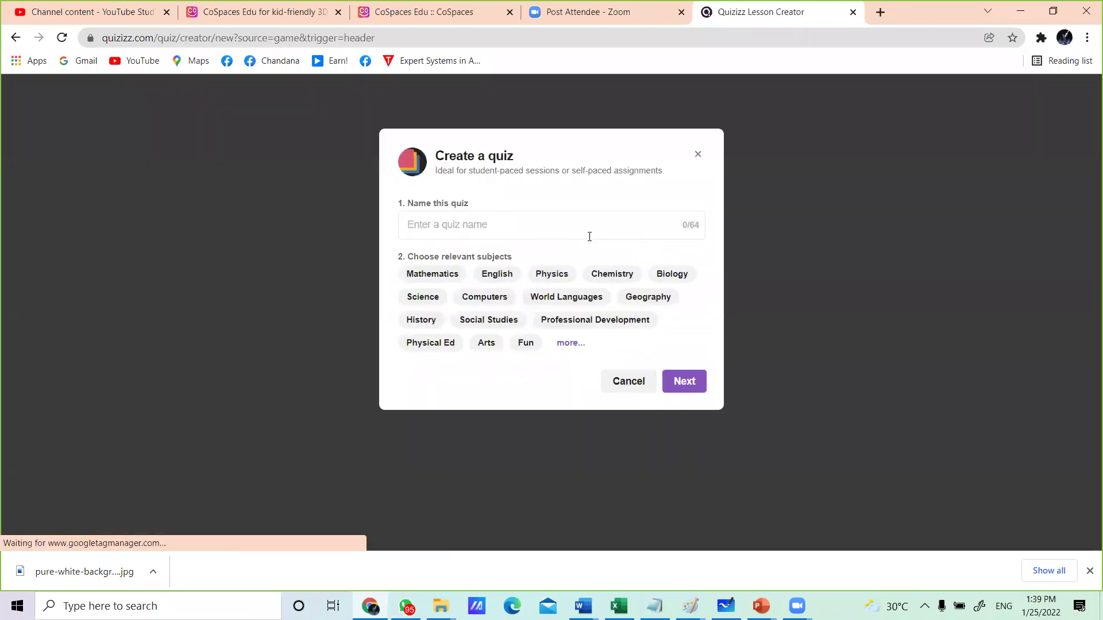
left_click(587, 225)
type("computer")
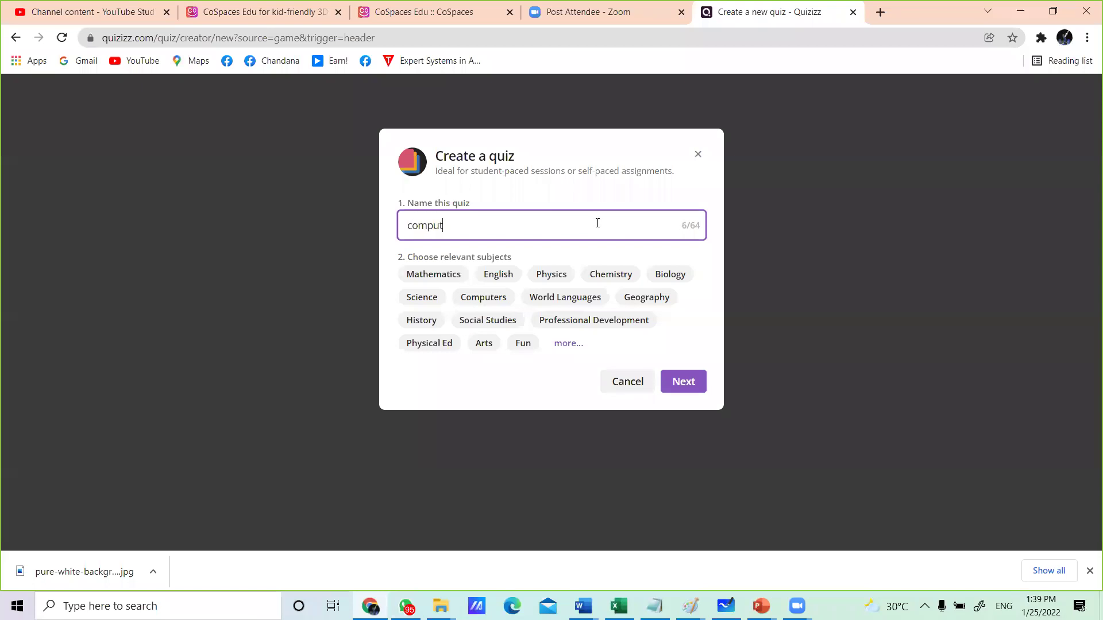
left_click(492, 297)
left_click(682, 381)
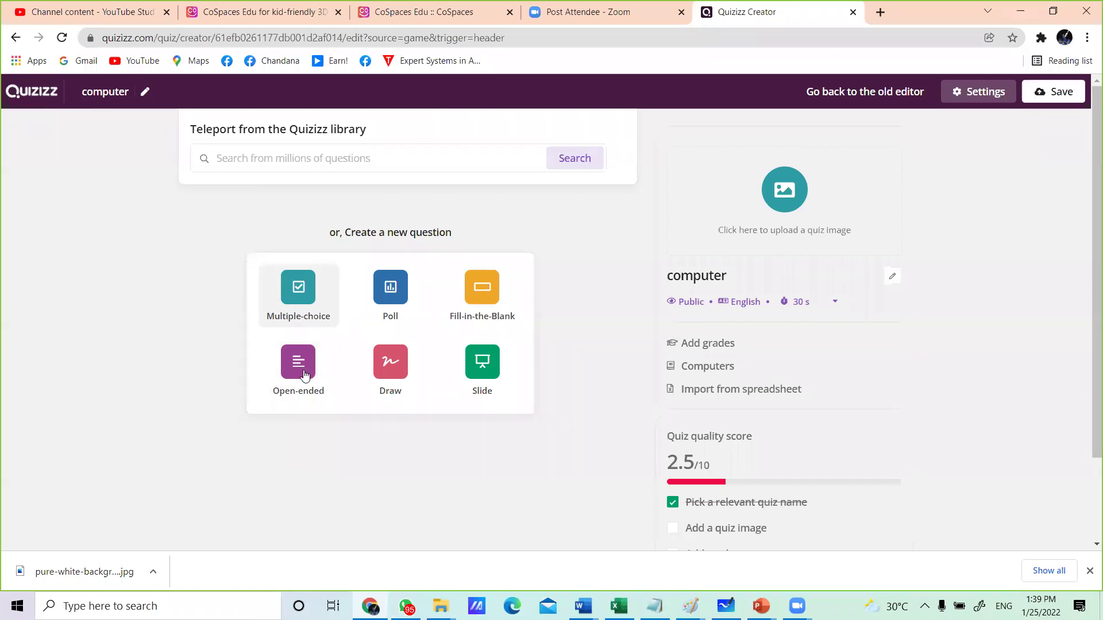
Step: Add a multiple-choice question with the text "Which of the following is a input device"
left_click(296, 305)
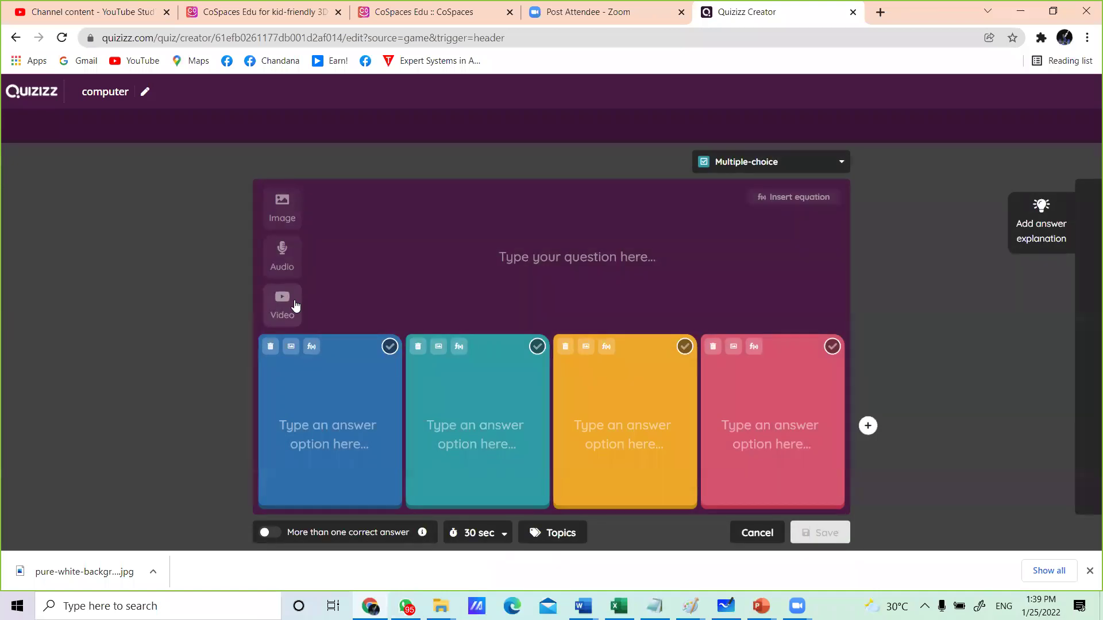
left_click(416, 275)
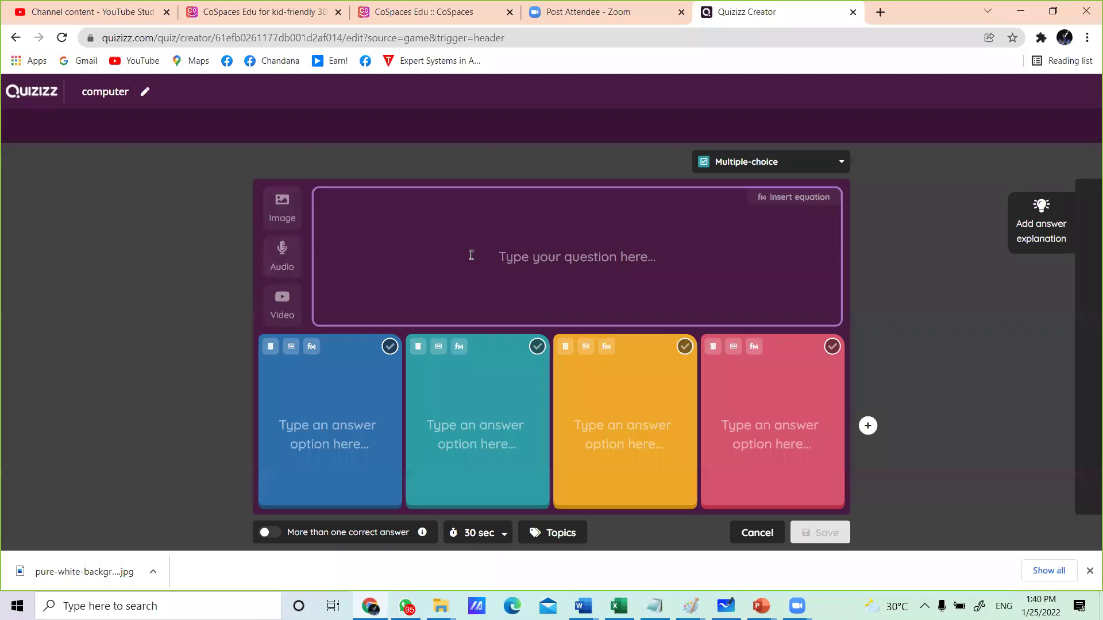
left_click(546, 253)
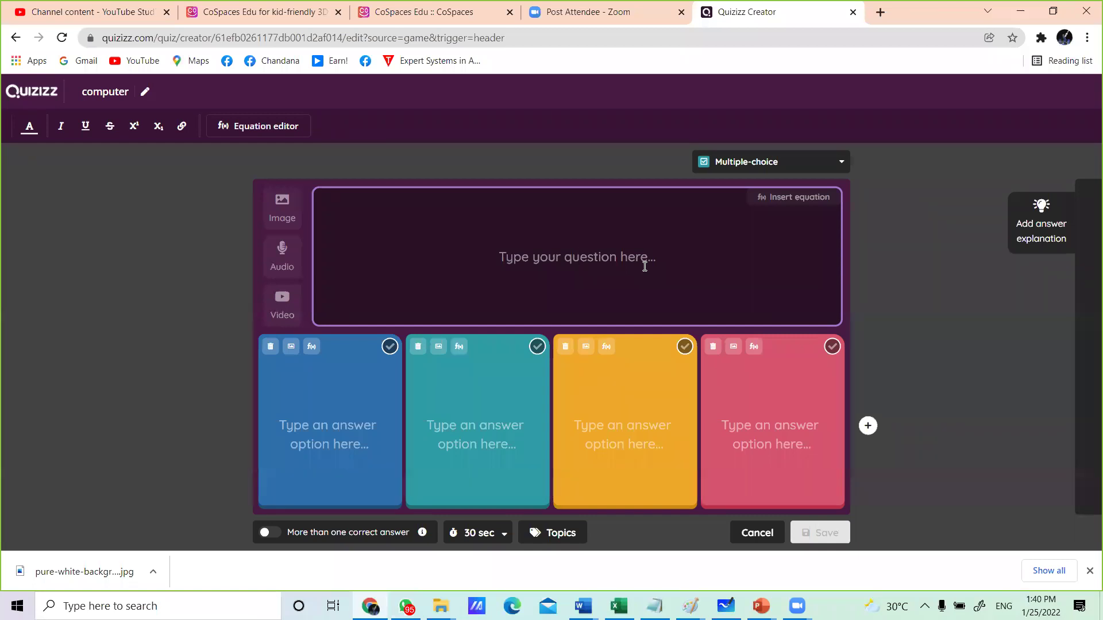
type("W")
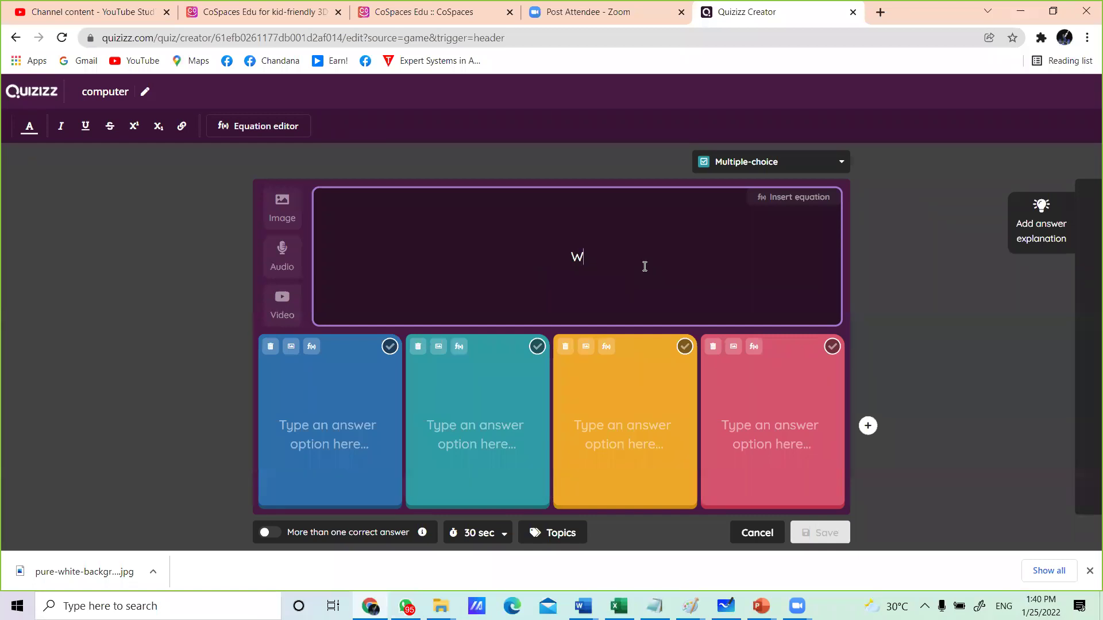
type("hich of the follo")
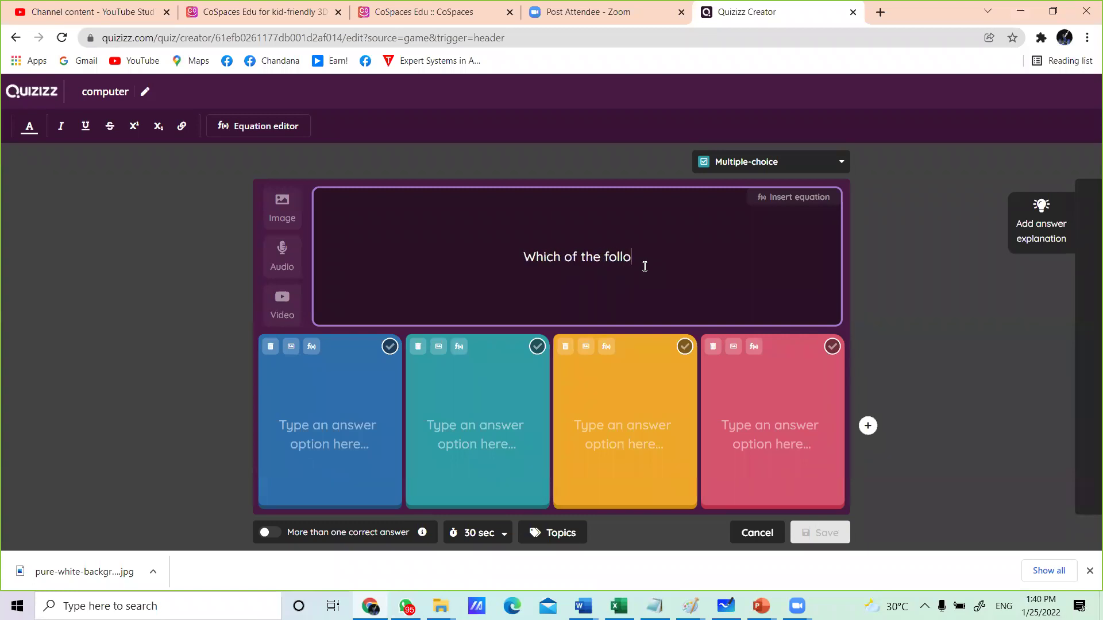
type("wing ")
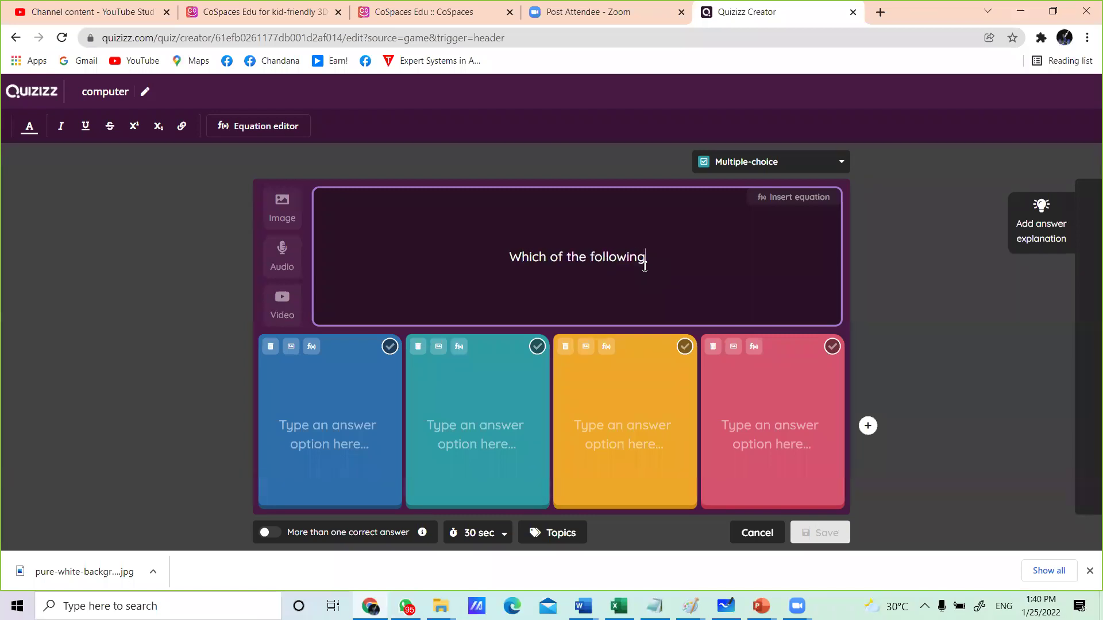
type("is")
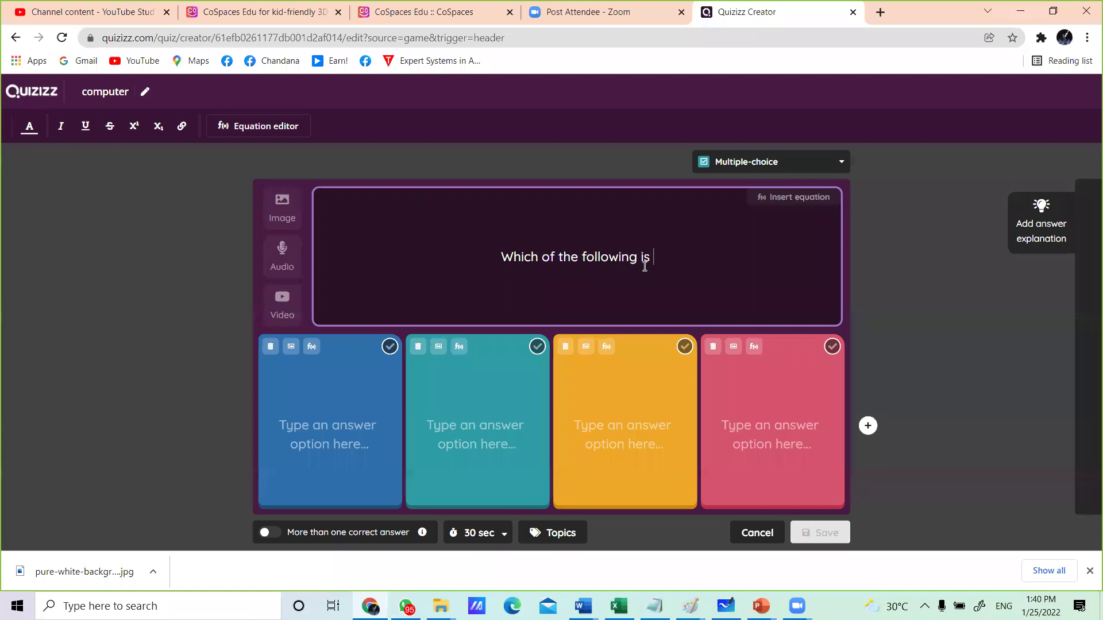
type(" a input dev")
type("ice")
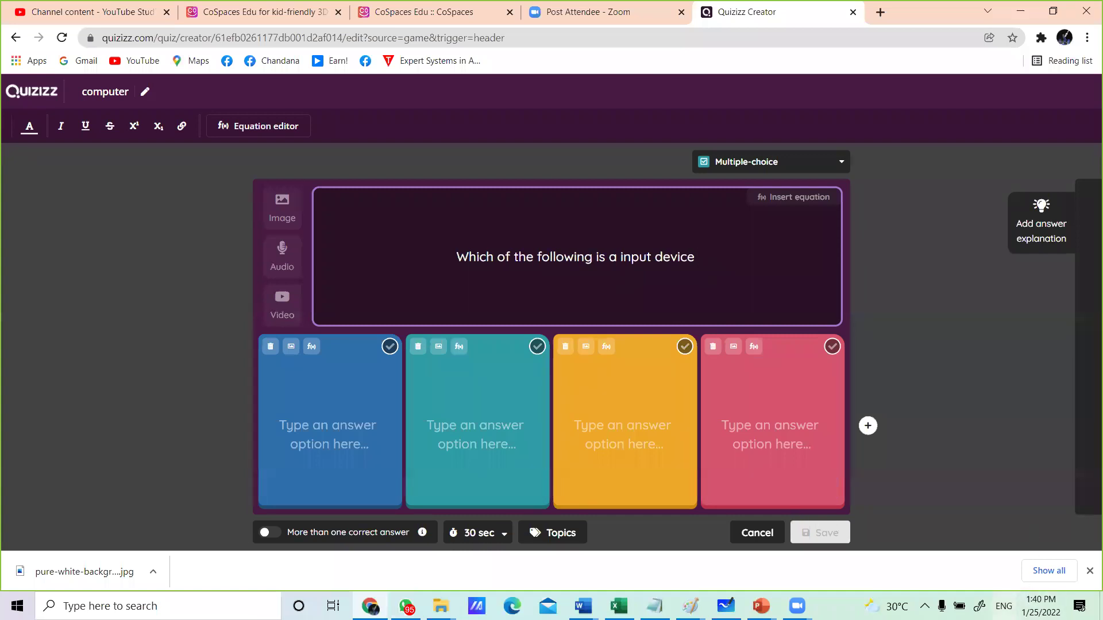
Step: Switch the keyboard language to Sinhala, try out some Sinhala characters after the question text, and delete them again
left_click(1004, 606)
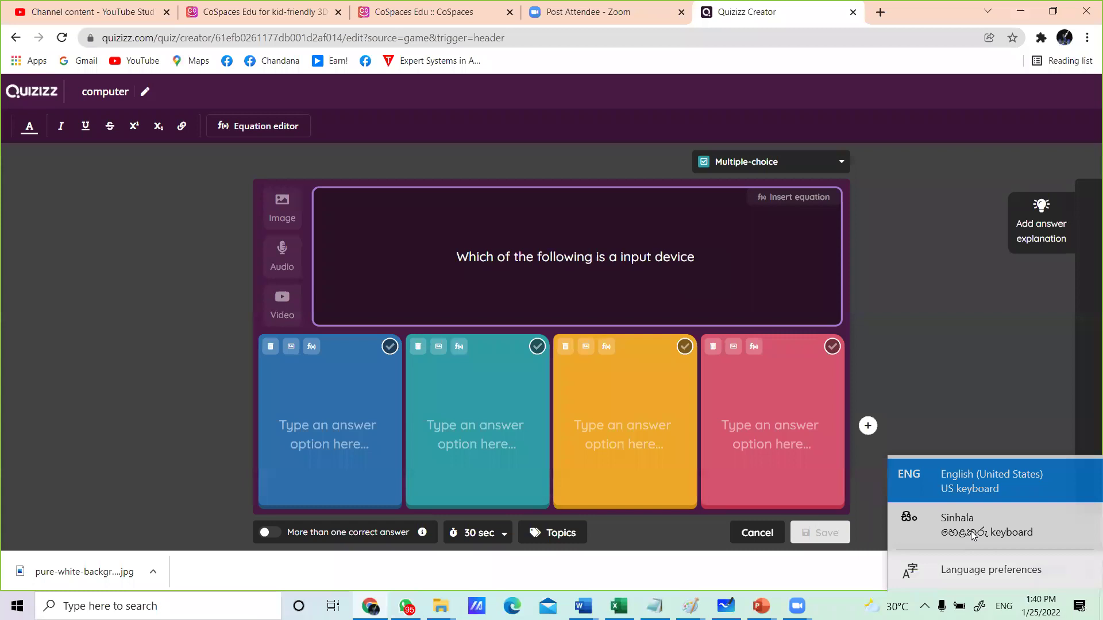
left_click(970, 535)
type("වවඉවඉඉඉවනඉවන")
type("ද")
key("BackSpace")
key("BackSpace")
key("BackSpace")
key("BackSpace")
key("BackSpace")
key("BackSpace")
key("BackSpace")
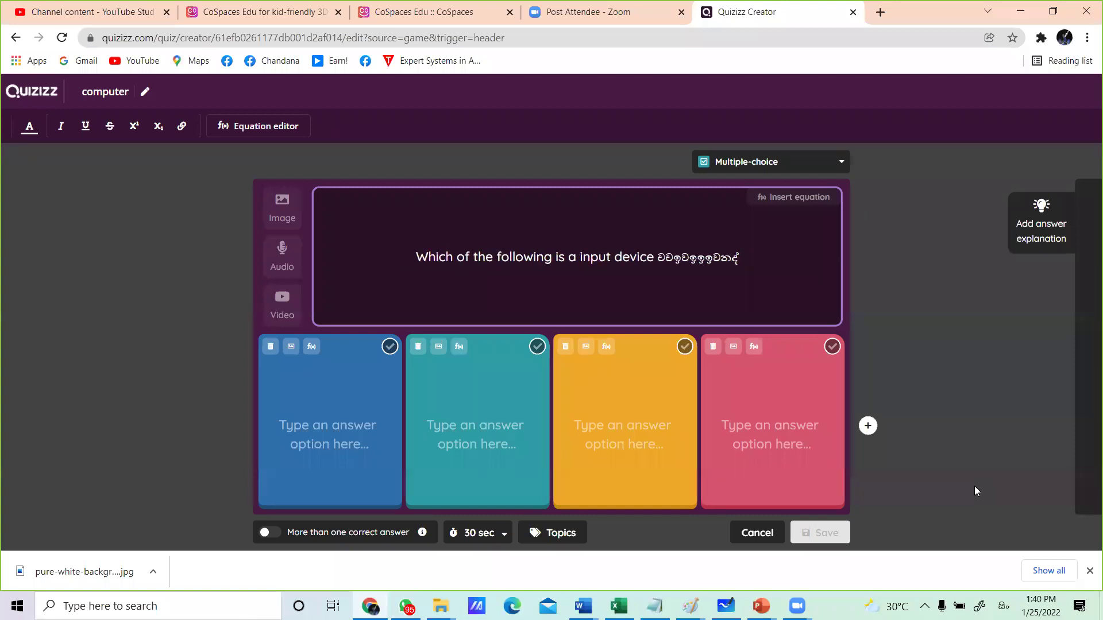
key("BackSpace")
key("BackSpace")
key("BackSpace")
key("BackSpace")
key("BackSpace")
key("BackSpace")
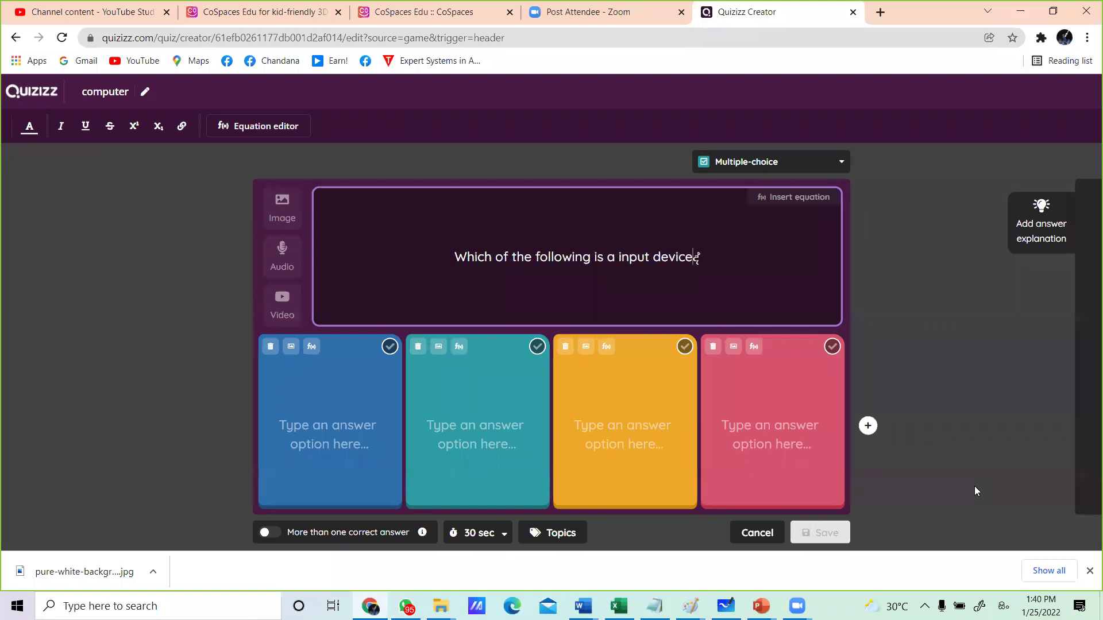
key("BackSpace")
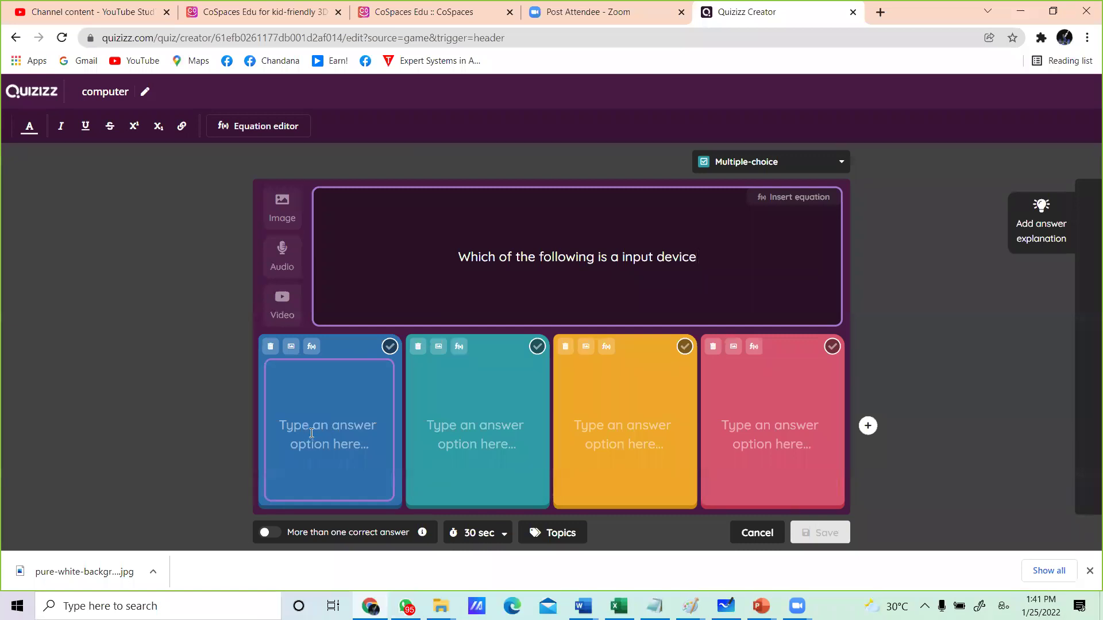
Step: Switch the keyboard language back to English and enter "printer" and "keyboard" as the first two answer options
left_click(352, 435)
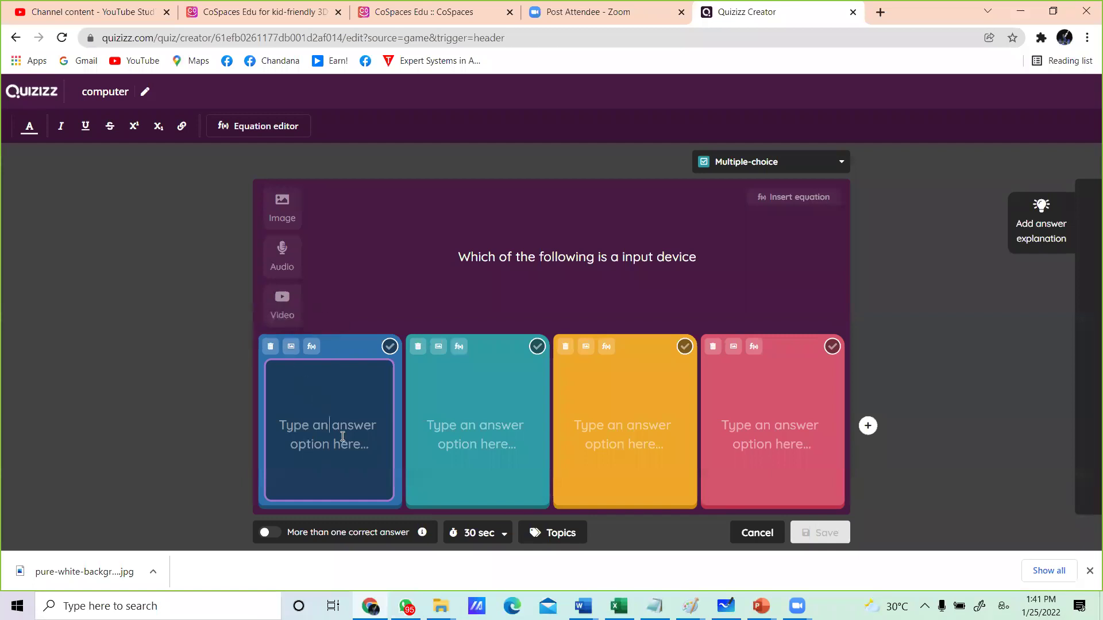
type("ම")
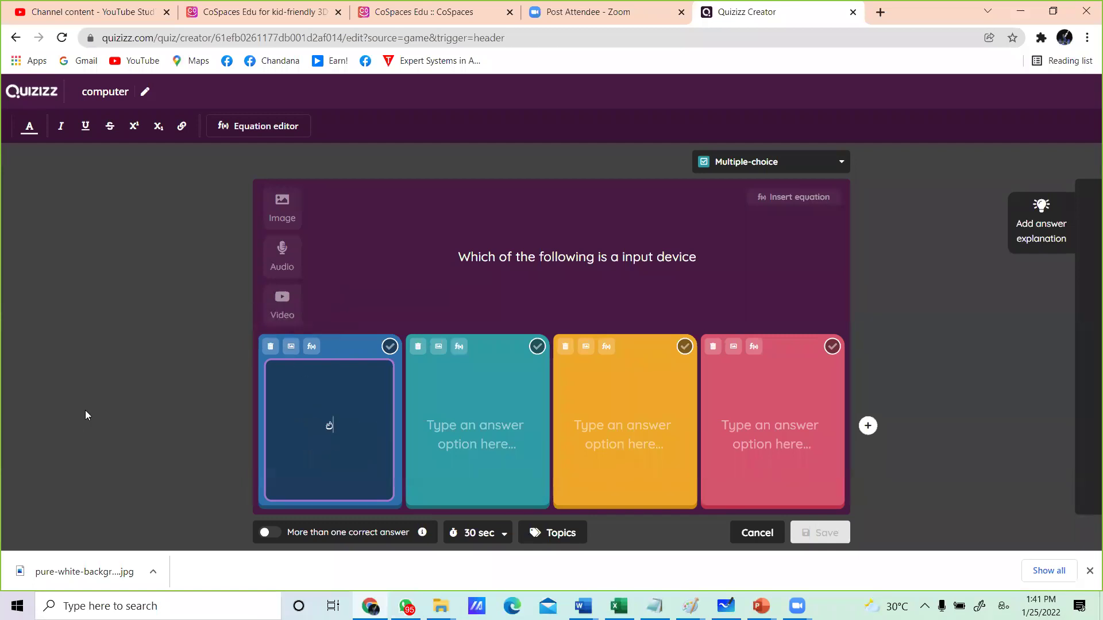
key("BackSpace")
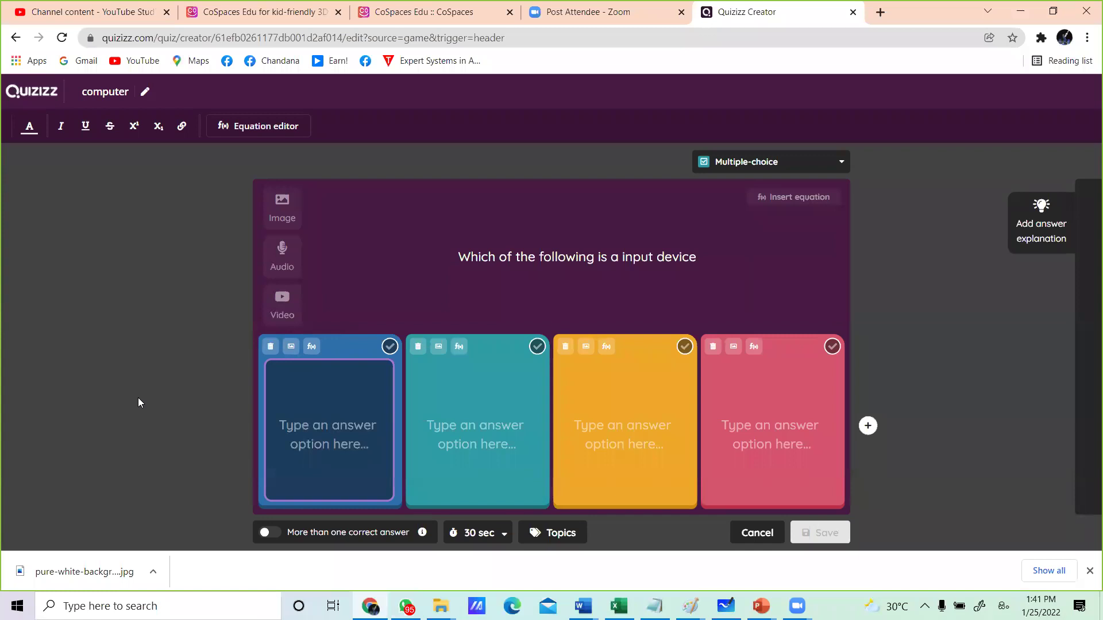
key("super+space")
type("printer")
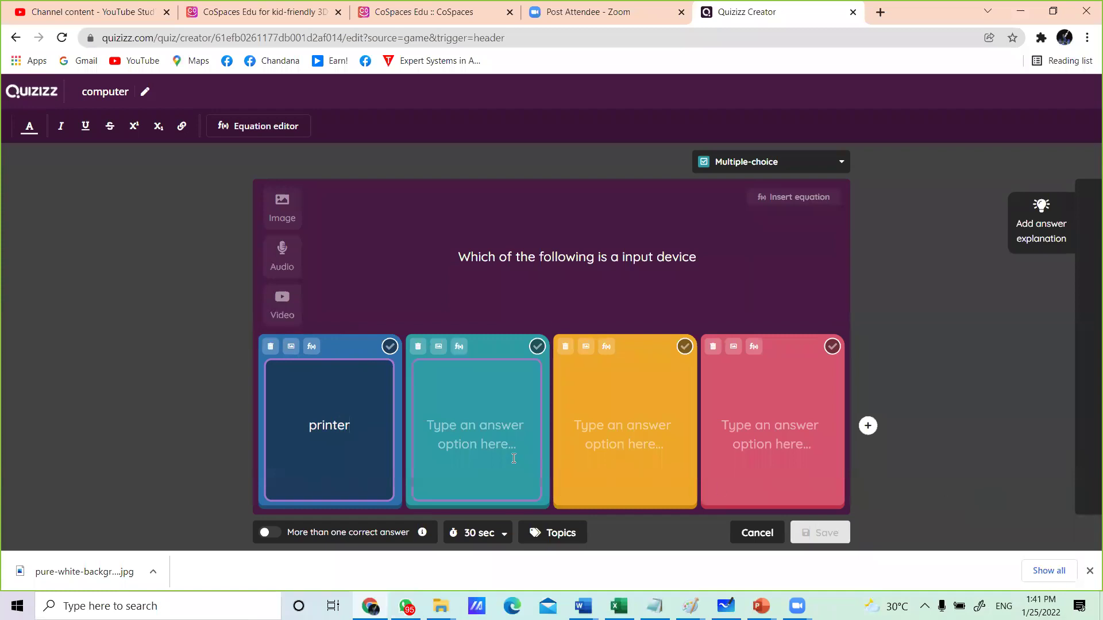
left_click(506, 423)
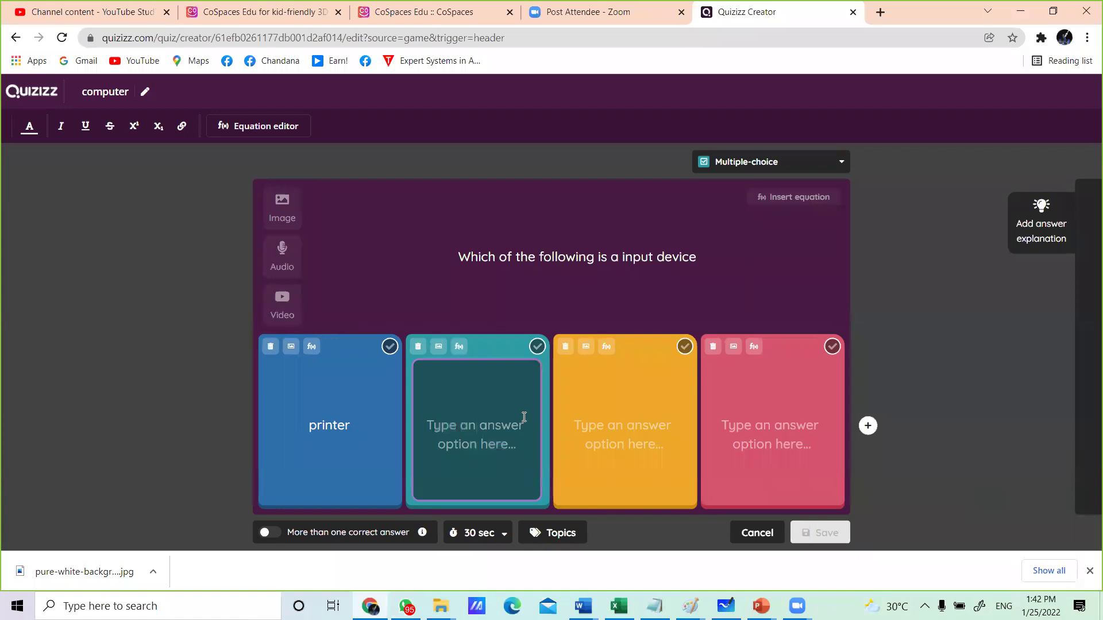
type("keyboard")
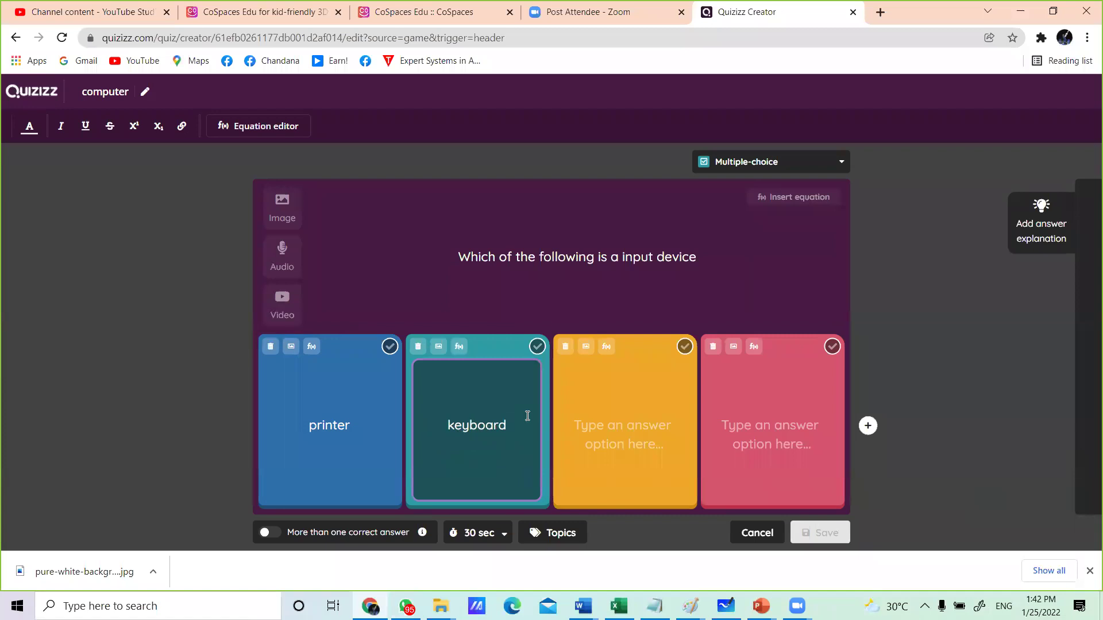
Step: Enter "Speaker" as the third answer option and "Plotter" as the fourth
left_click(616, 429)
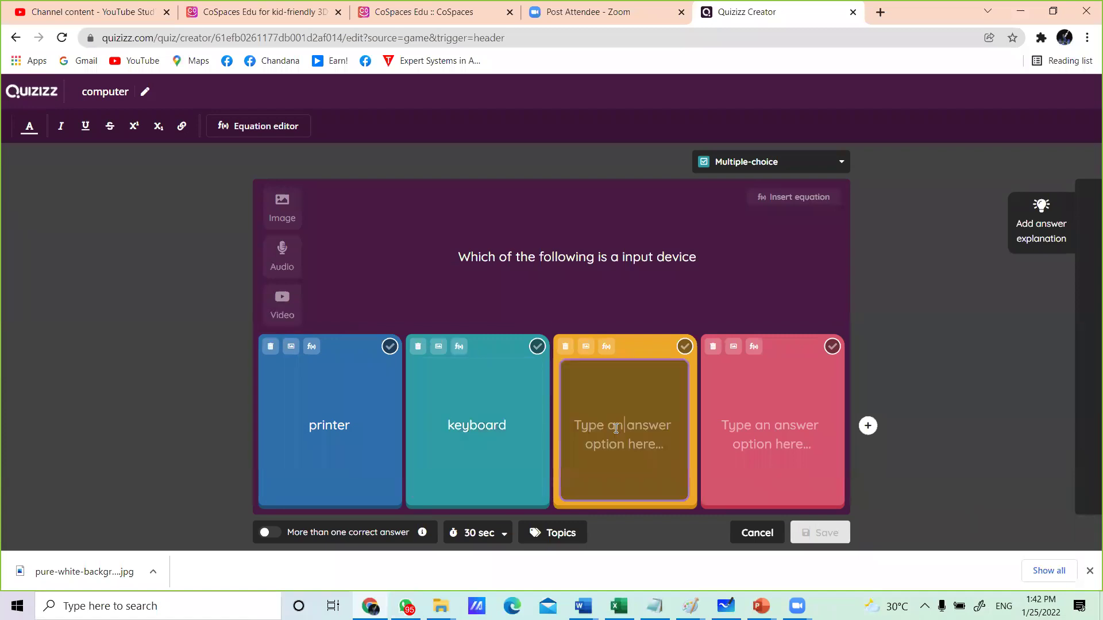
type("Sp")
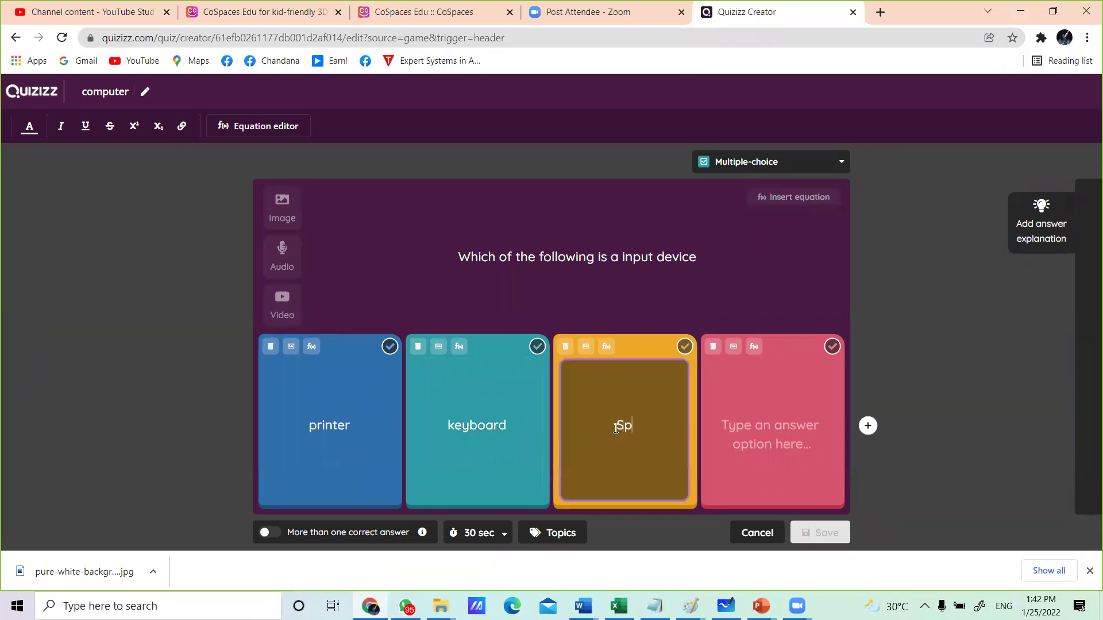
type("eaker")
left_click(747, 440)
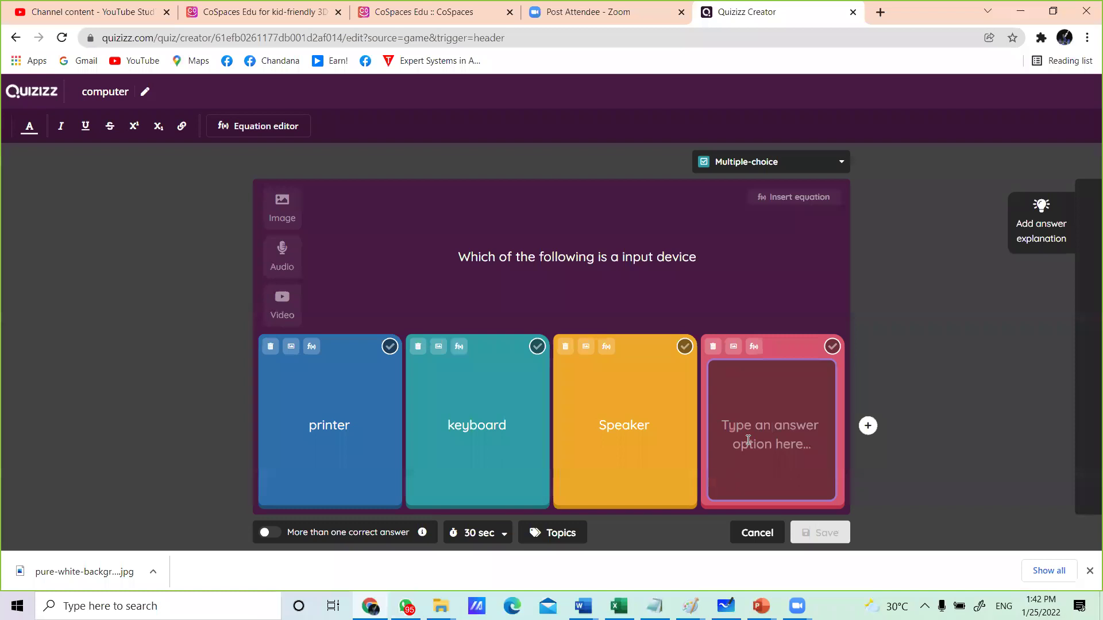
type("Plo")
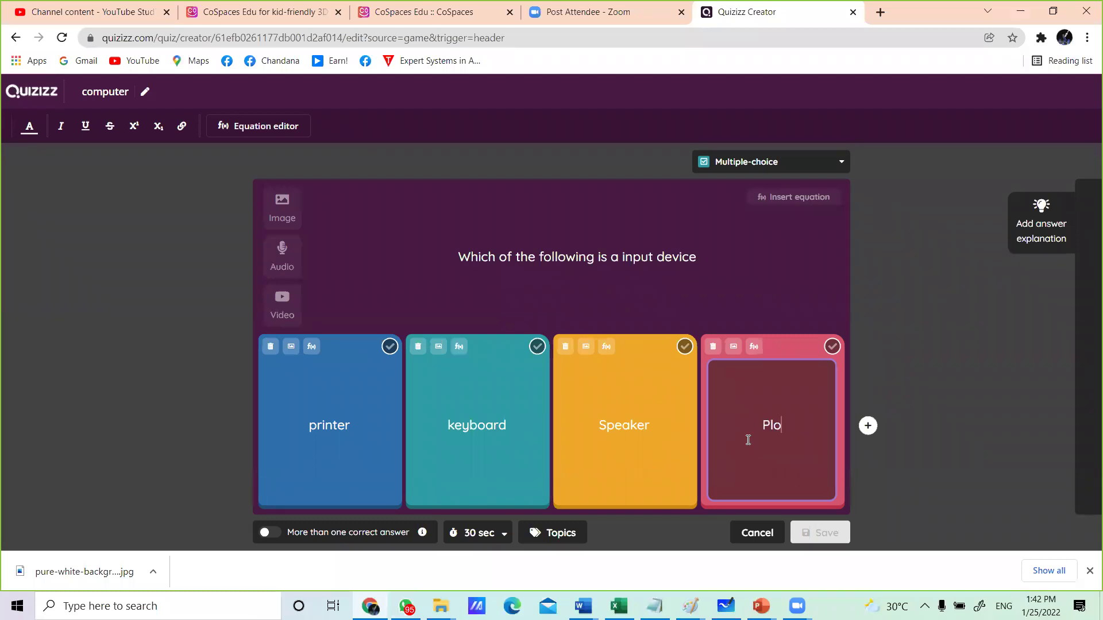
type("tter")
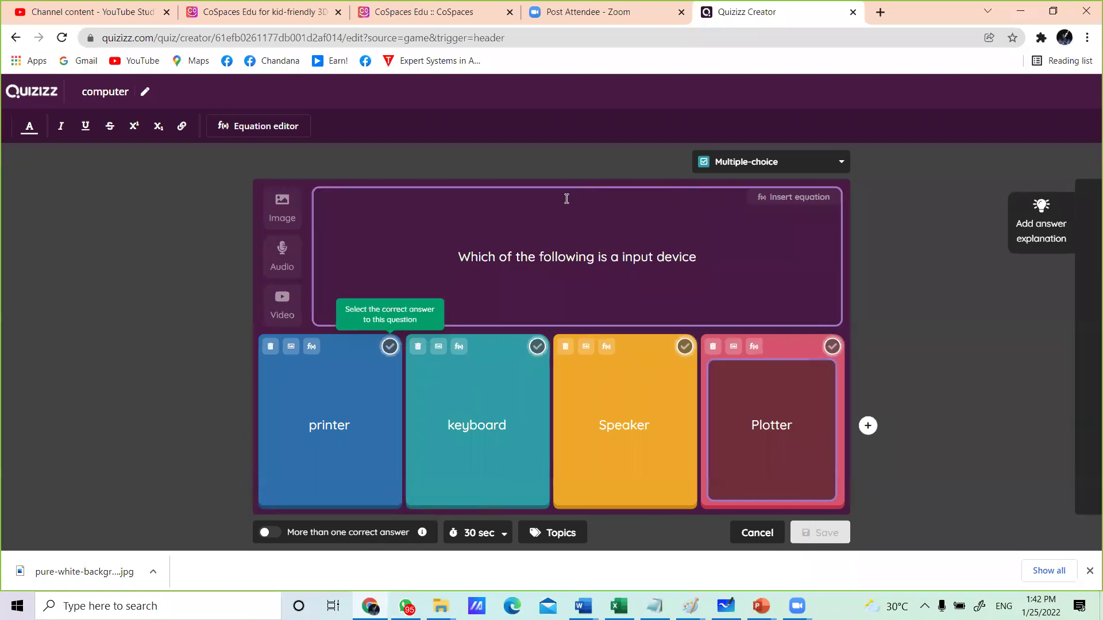
Step: Format the whole question text as italic and underlined, and color it red
left_click_drag(459, 257, 707, 231)
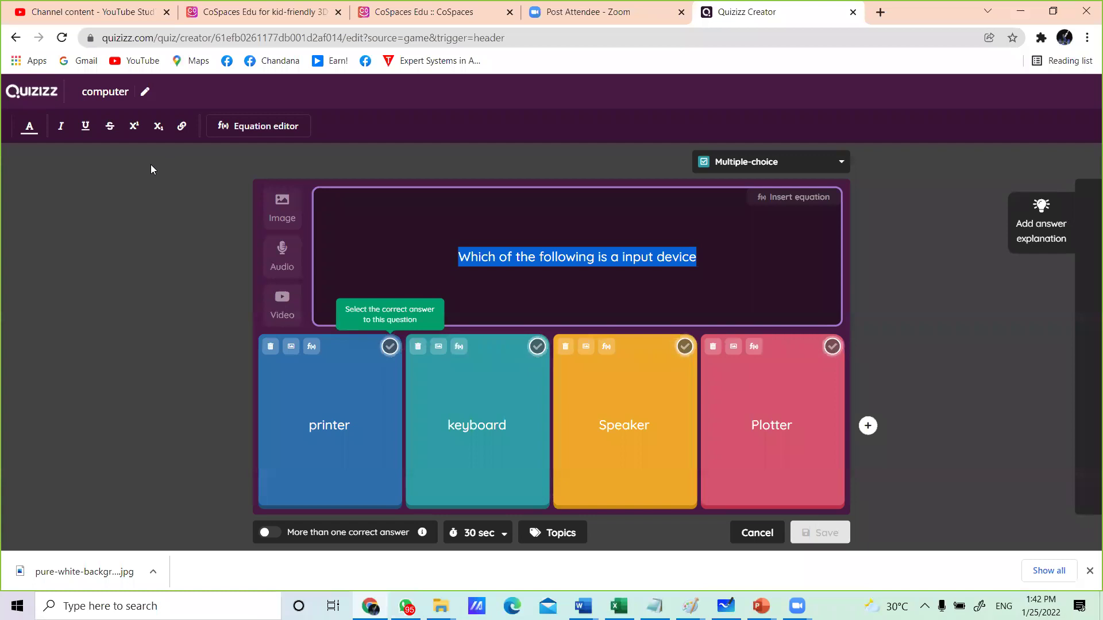
left_click(85, 136)
left_click(61, 127)
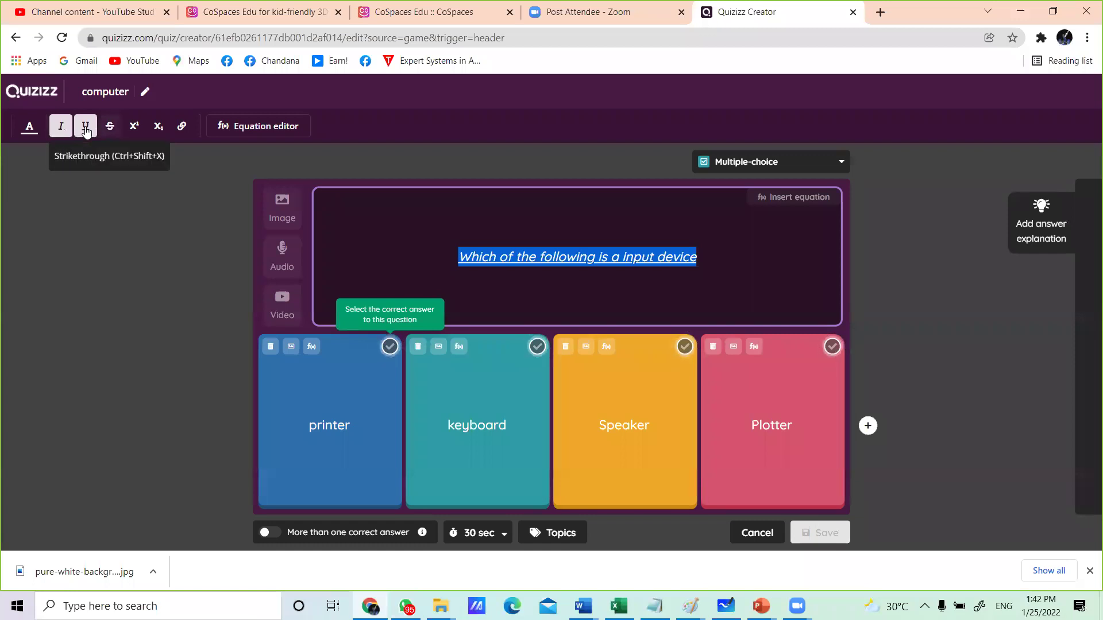
left_click(31, 128)
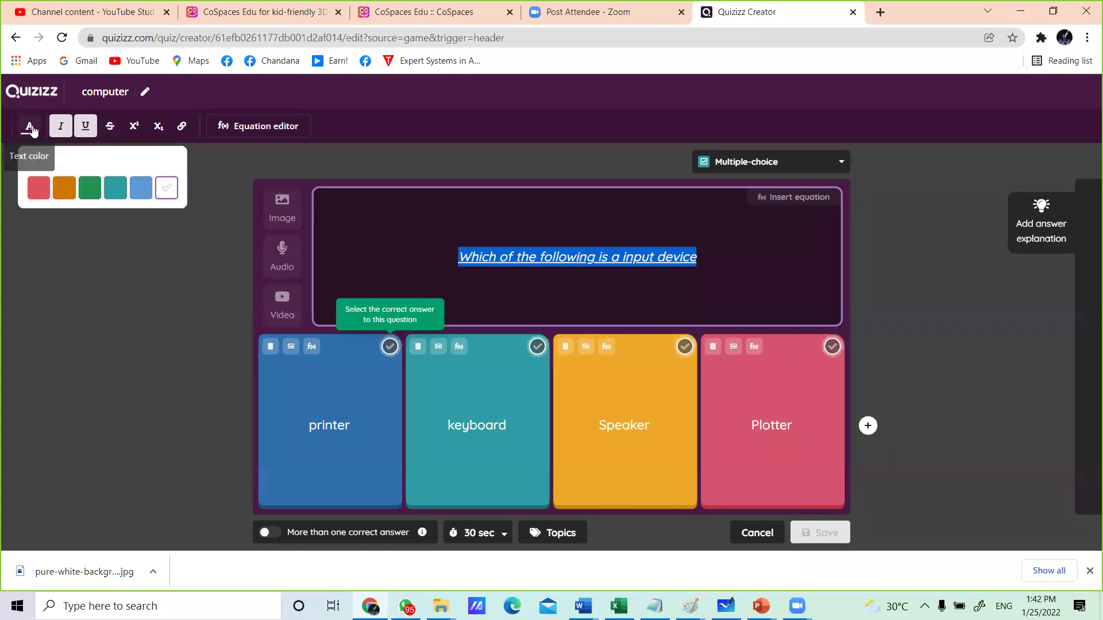
left_click(39, 187)
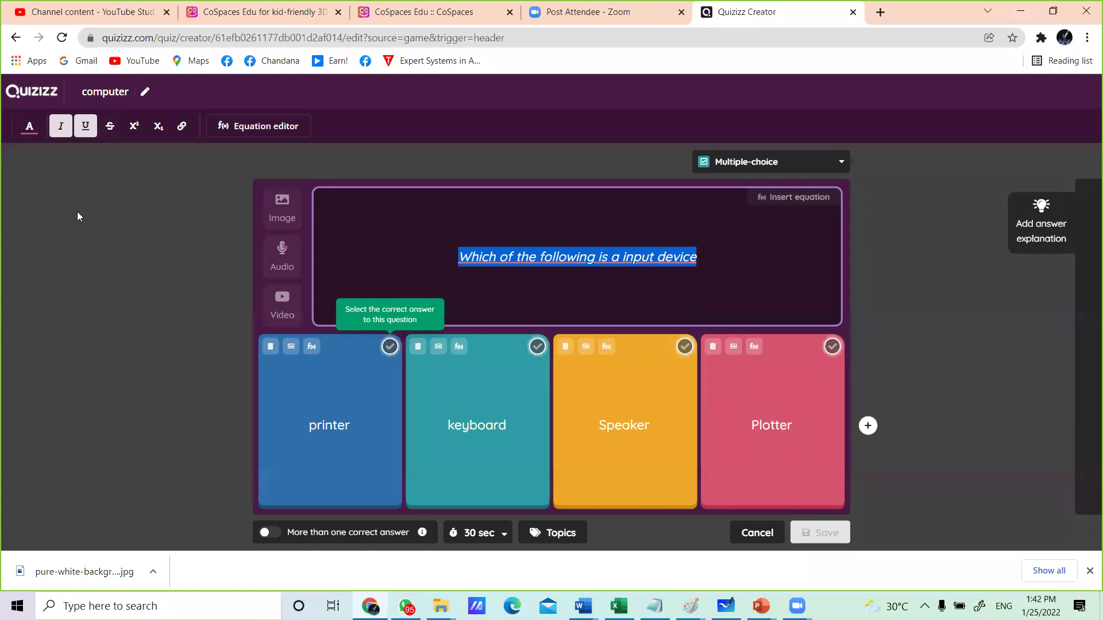
left_click(505, 236)
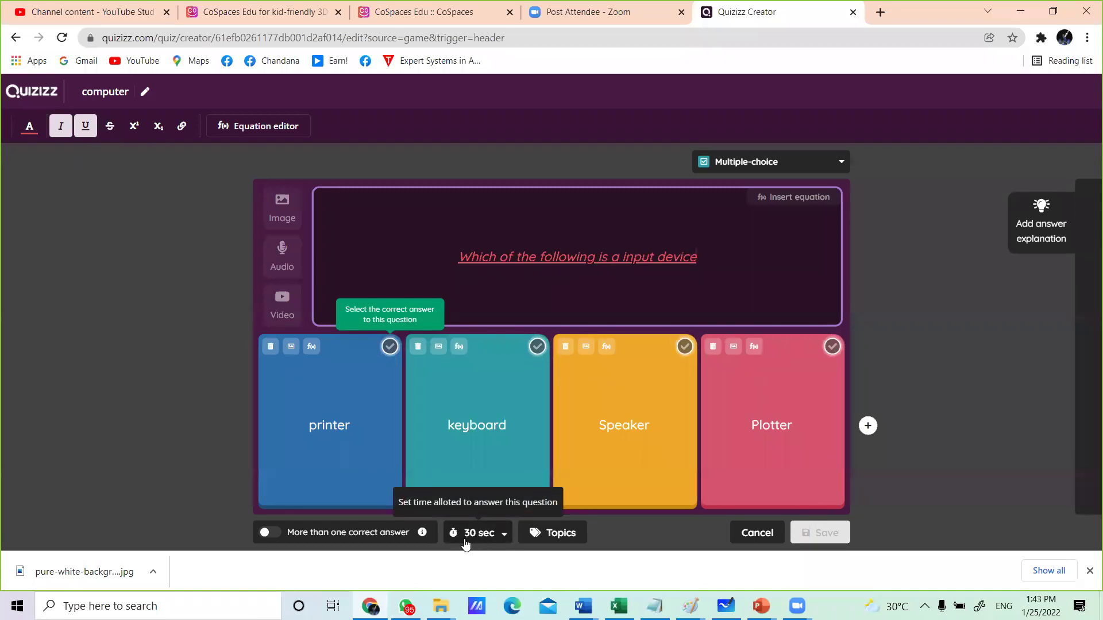
Step: Set the question's time limit to 10 seconds and mark "keyboard" as the correct answer
left_click(497, 537)
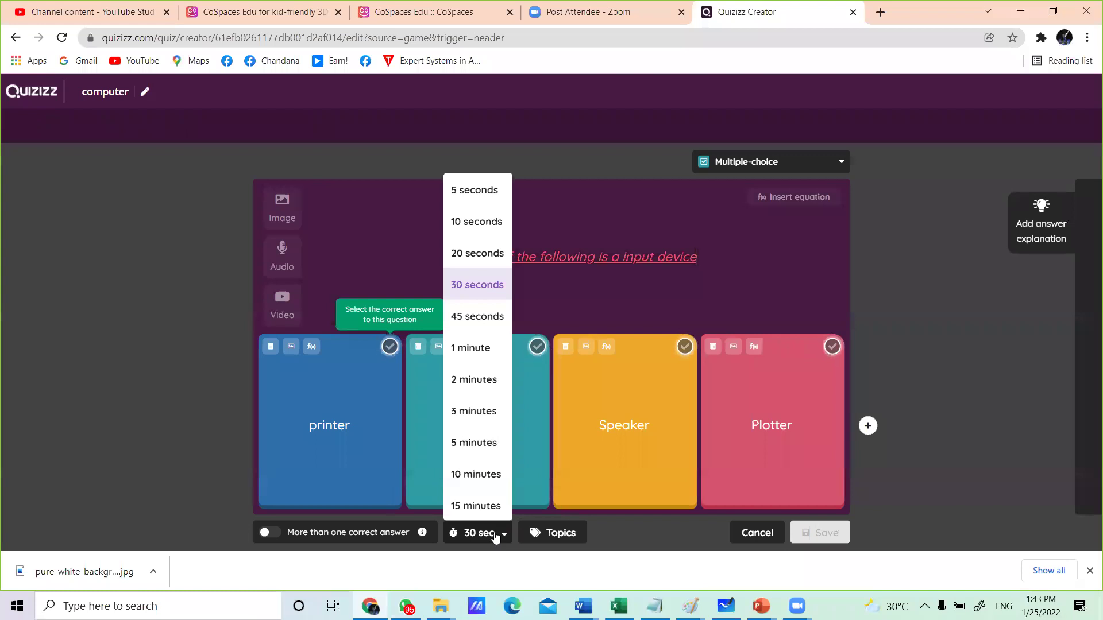
left_click(474, 222)
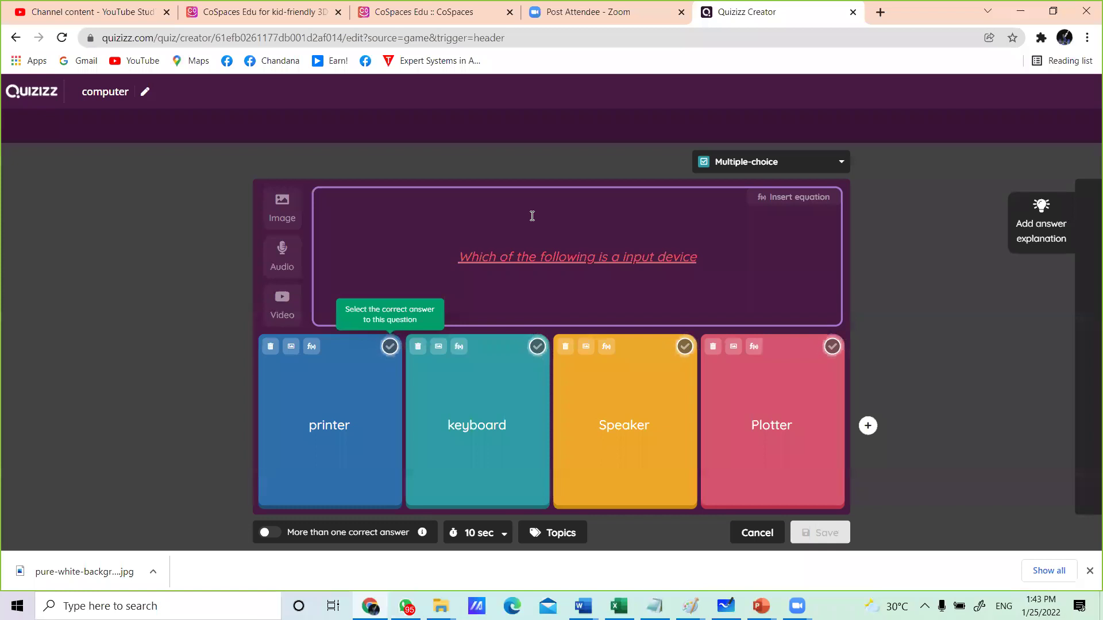
left_click(475, 391)
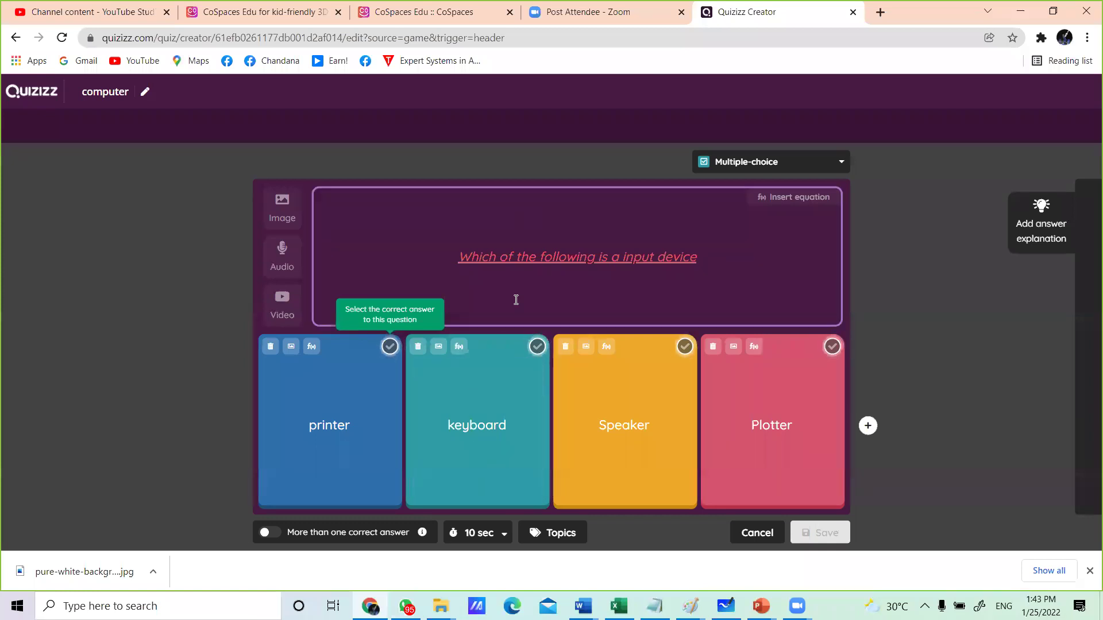
left_click(538, 348)
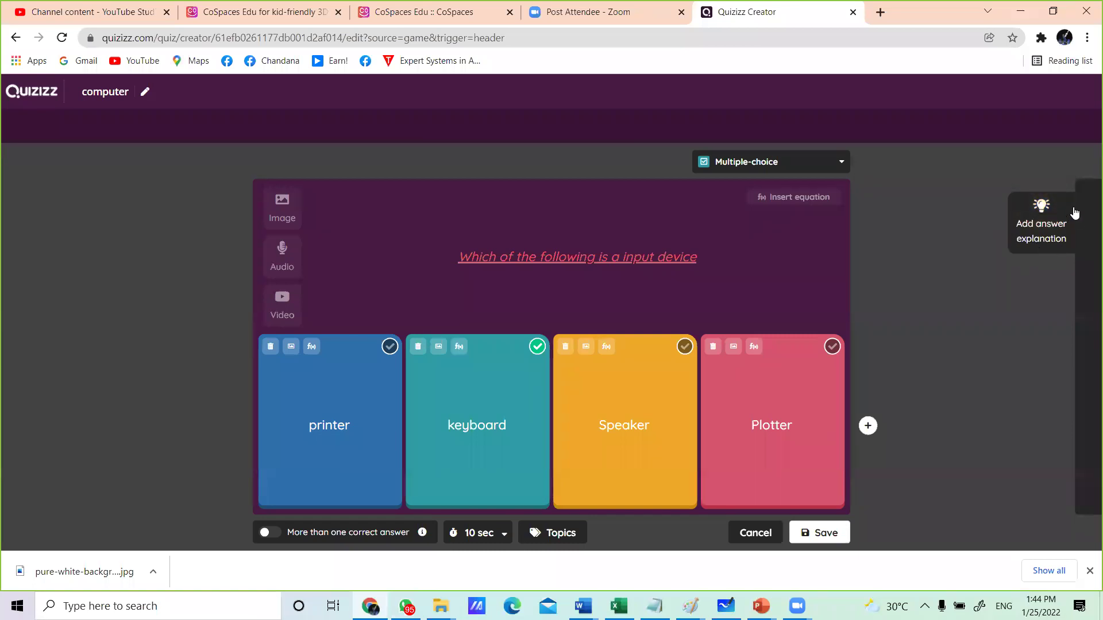
Step: Add an answer explanation with the lines "hvjhvjhv", "hjhbjbjh" and "jbjbjbjbjk", and save the question
left_click(1051, 230)
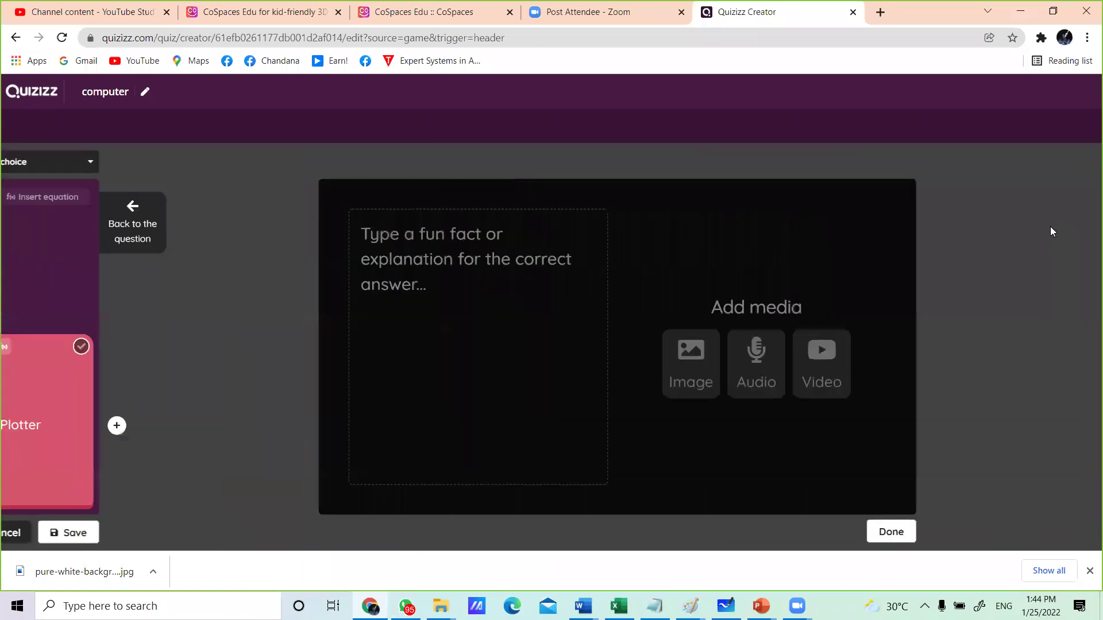
left_click(466, 372)
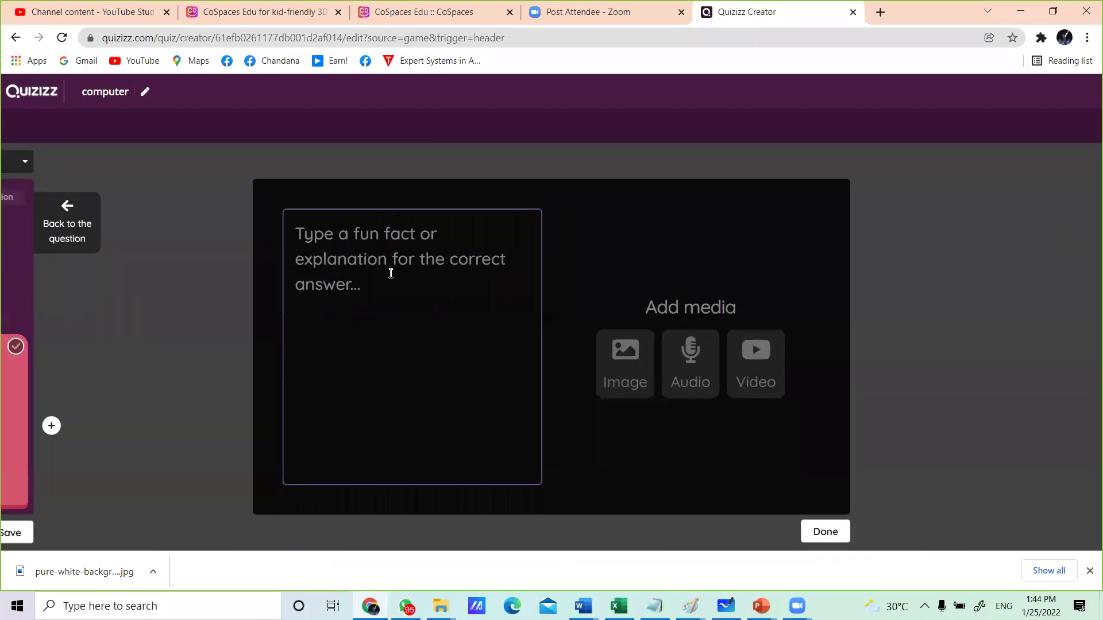
left_click(349, 259)
type("hvjhvjhv")
key("Return")
type("hjhbjbjh")
key("Return")
type("jbjbjbjbjk")
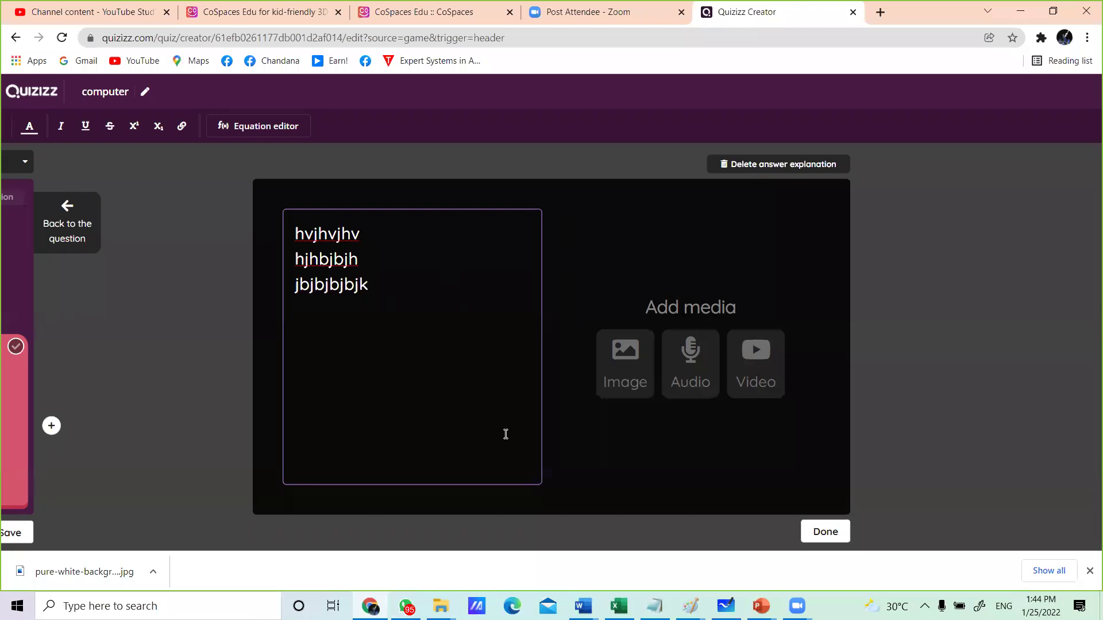
left_click(822, 532)
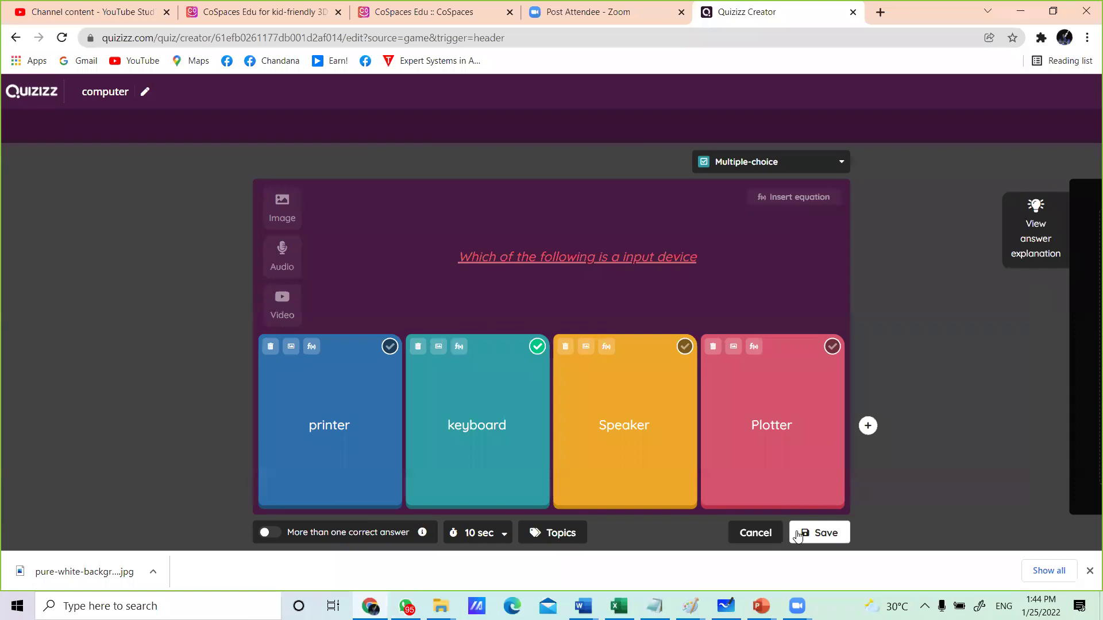
left_click(830, 534)
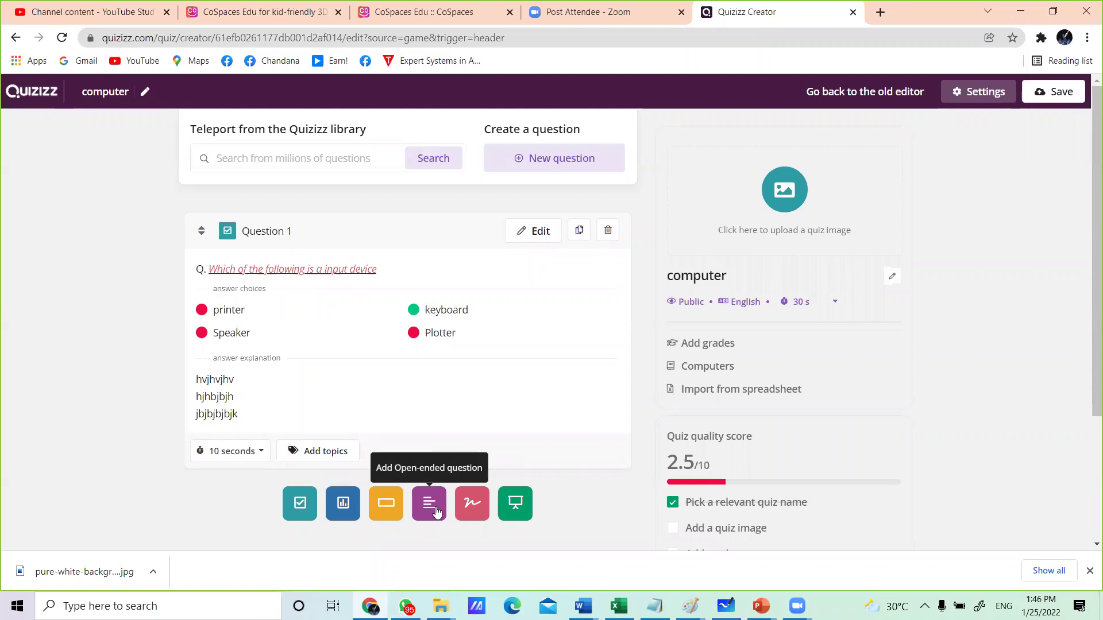
Step: Add a Fill-in-the-Blank question with the text "Processing unit of the computer" and "cpu" as the exact correct answer
scroll(471, 515, "down", 1)
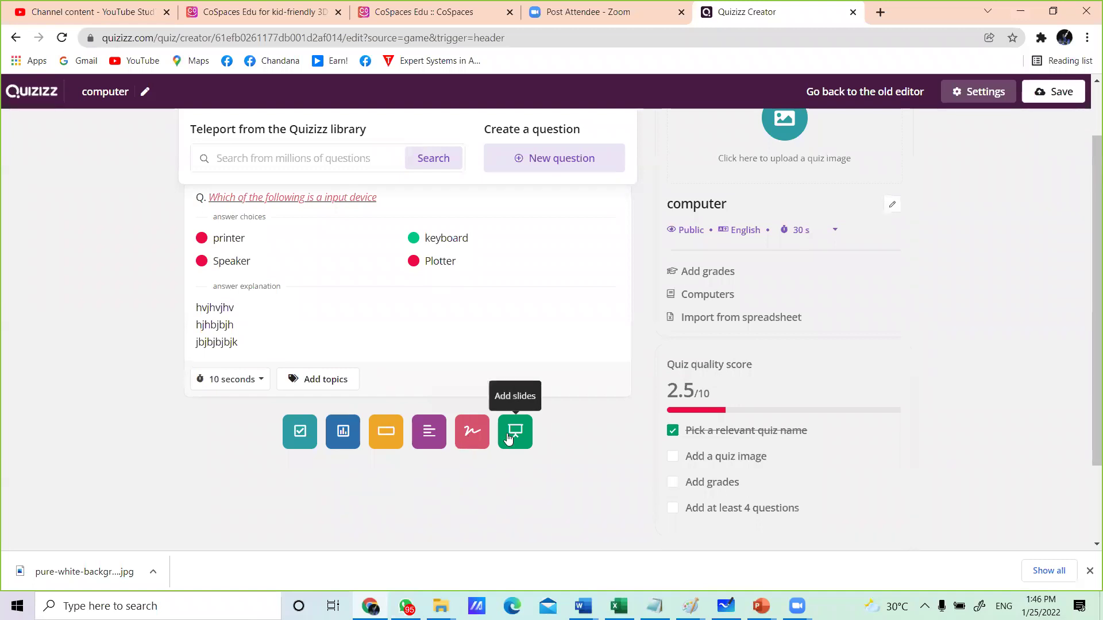
left_click(385, 435)
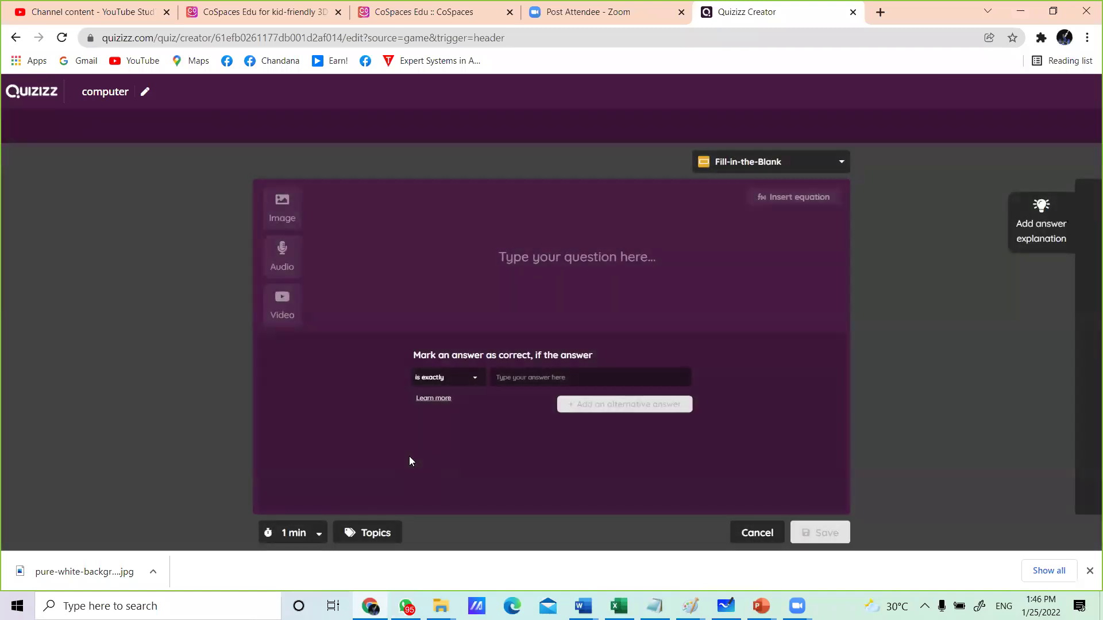
left_click(512, 279)
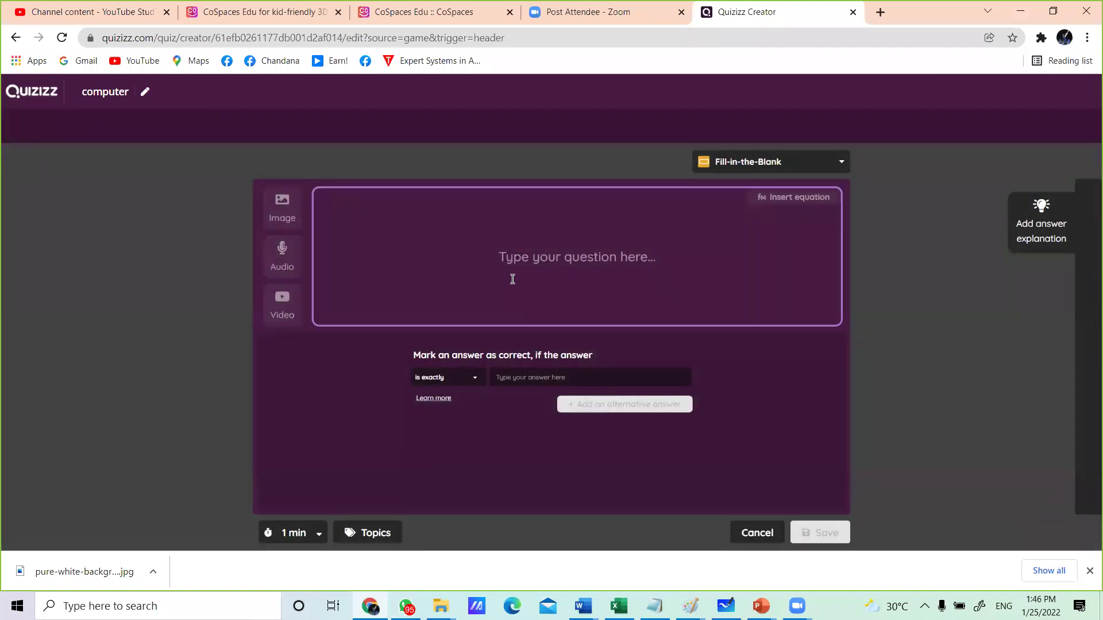
left_click(561, 260)
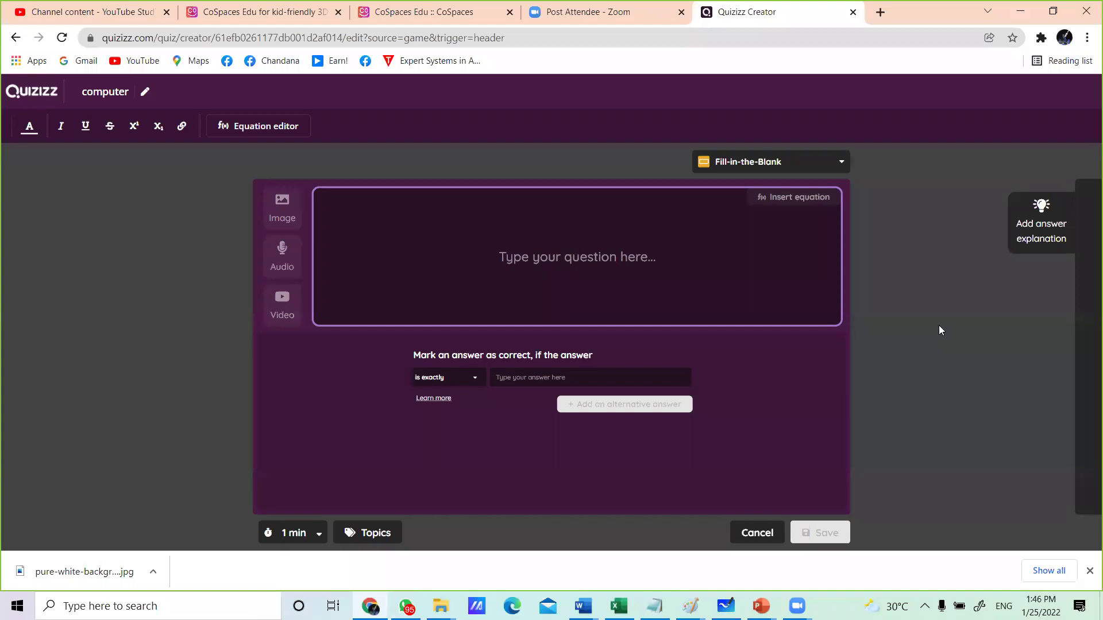
type("Pro")
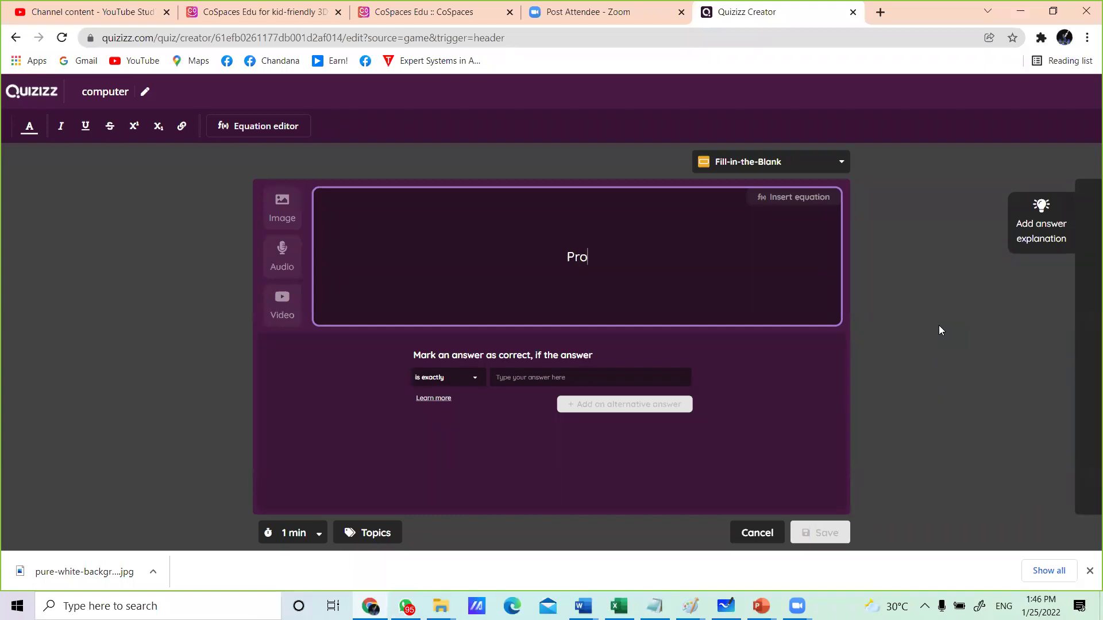
type("cessing unit")
type("of")
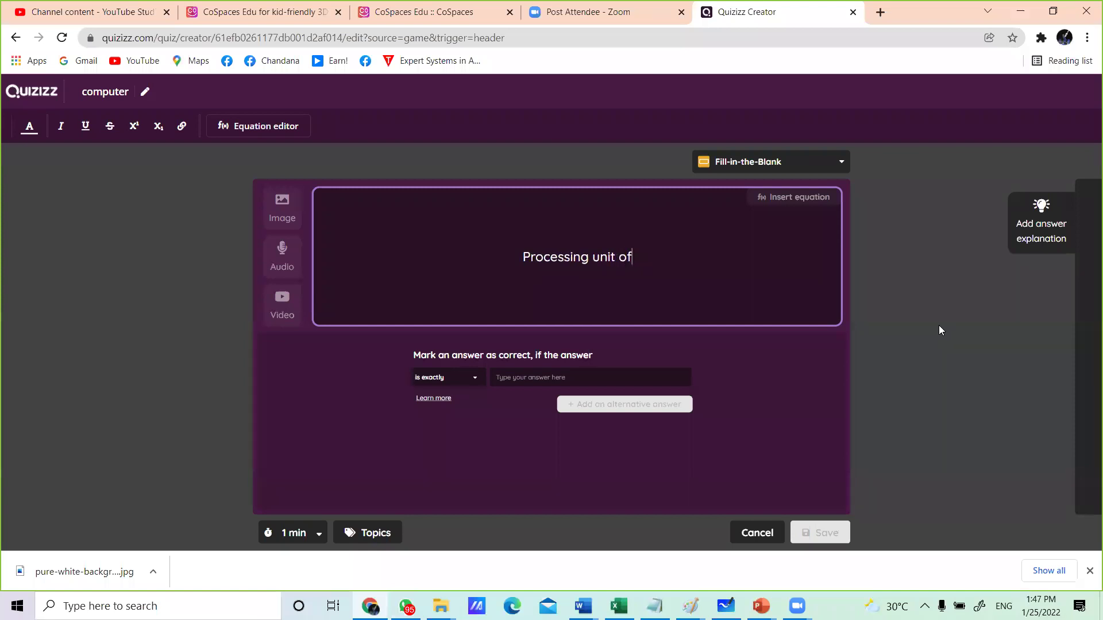
type(" the ")
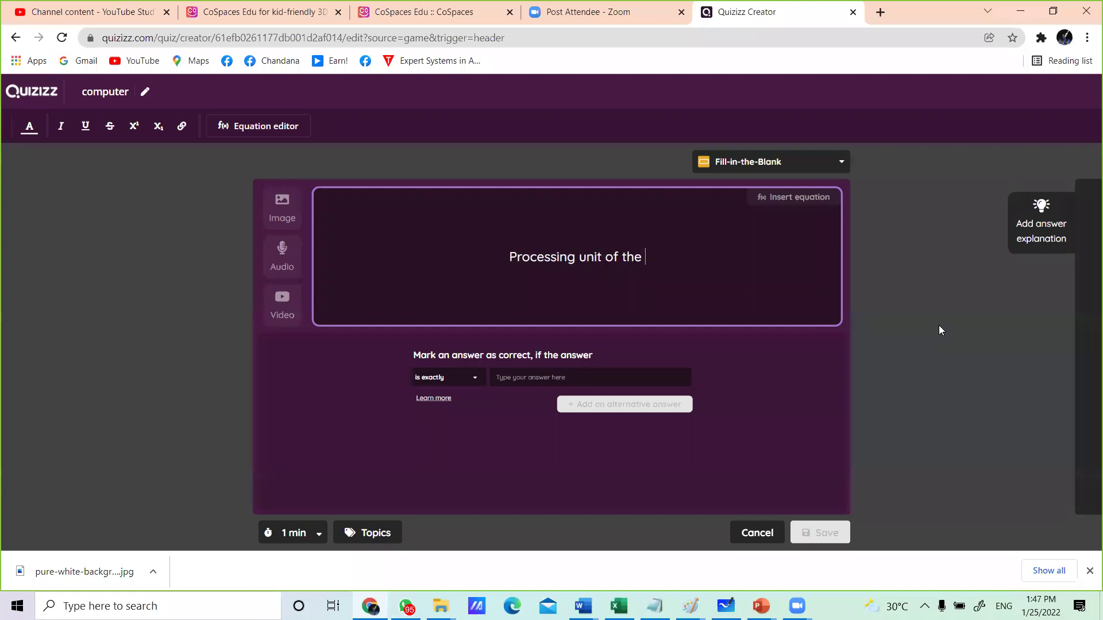
type("computer")
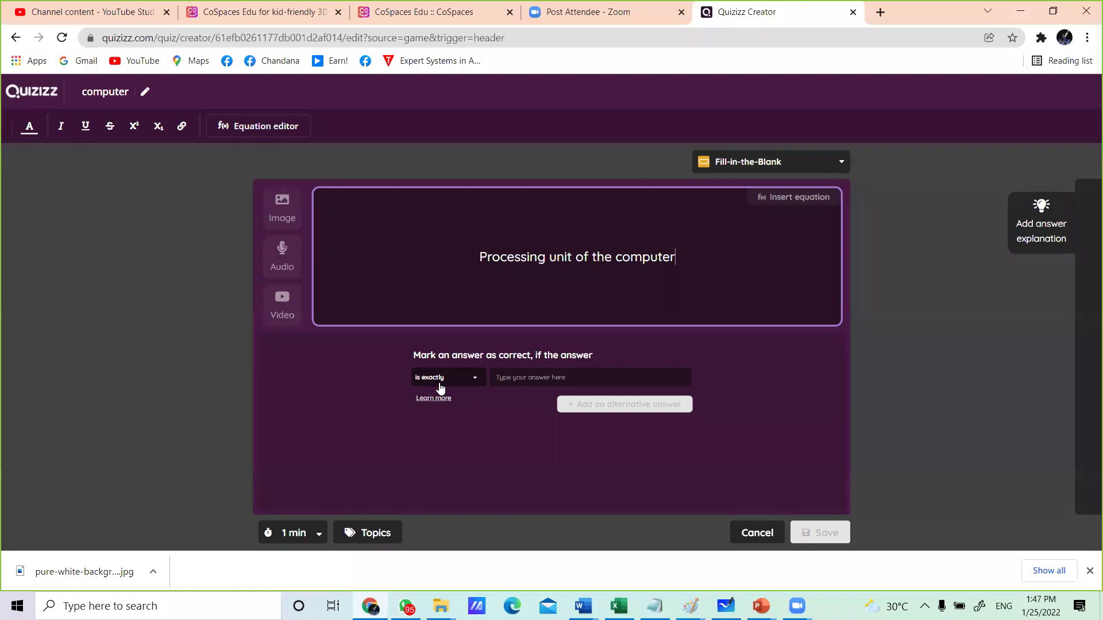
left_click(508, 379)
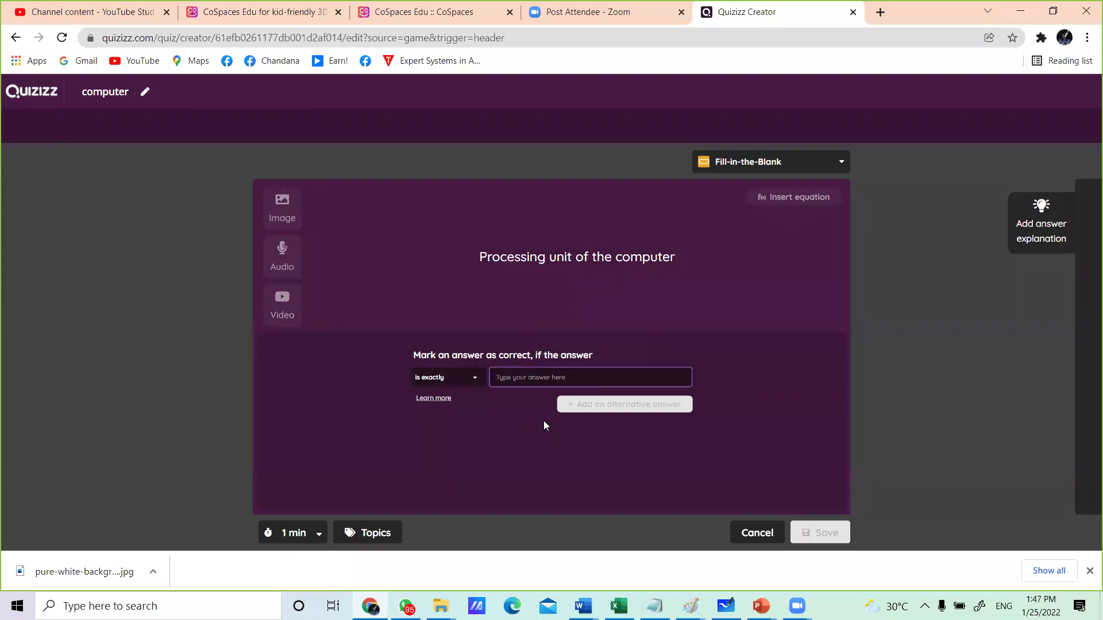
type("cpu")
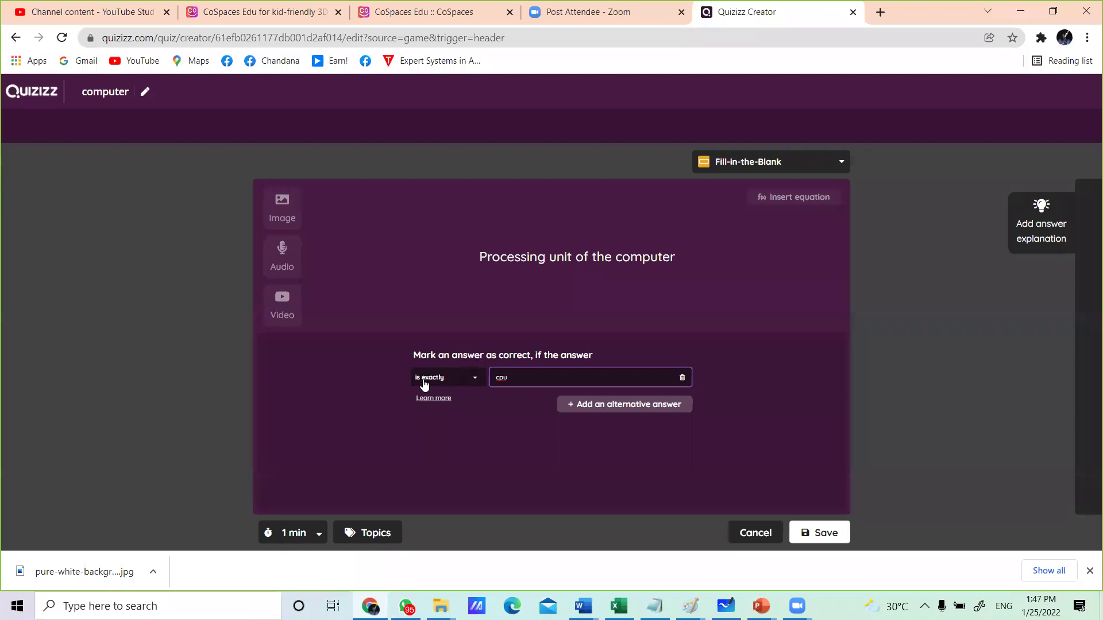
Step: Check the answer-matching options and add "CPU" as an exact alternative answer to the fill-in-the-blank question
left_click(477, 380)
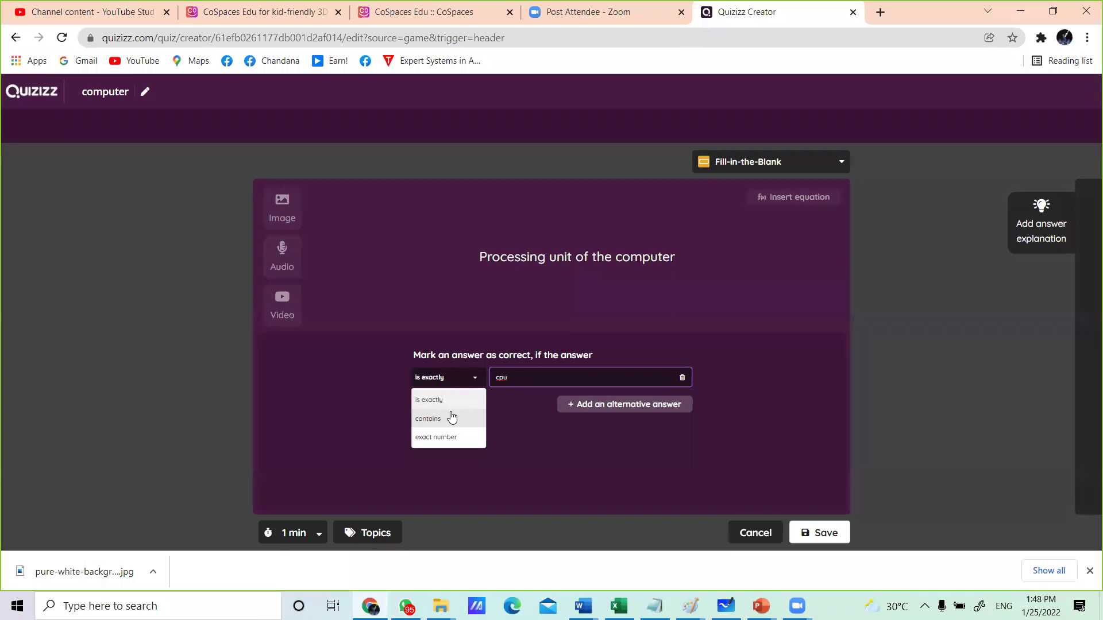
left_click(514, 438)
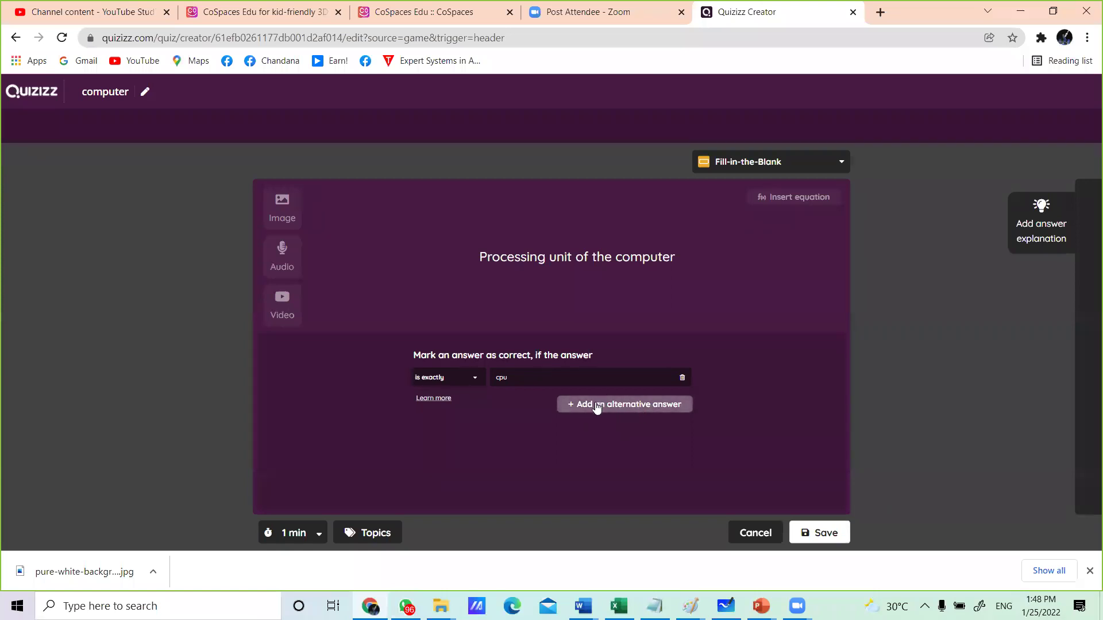
left_click(635, 405)
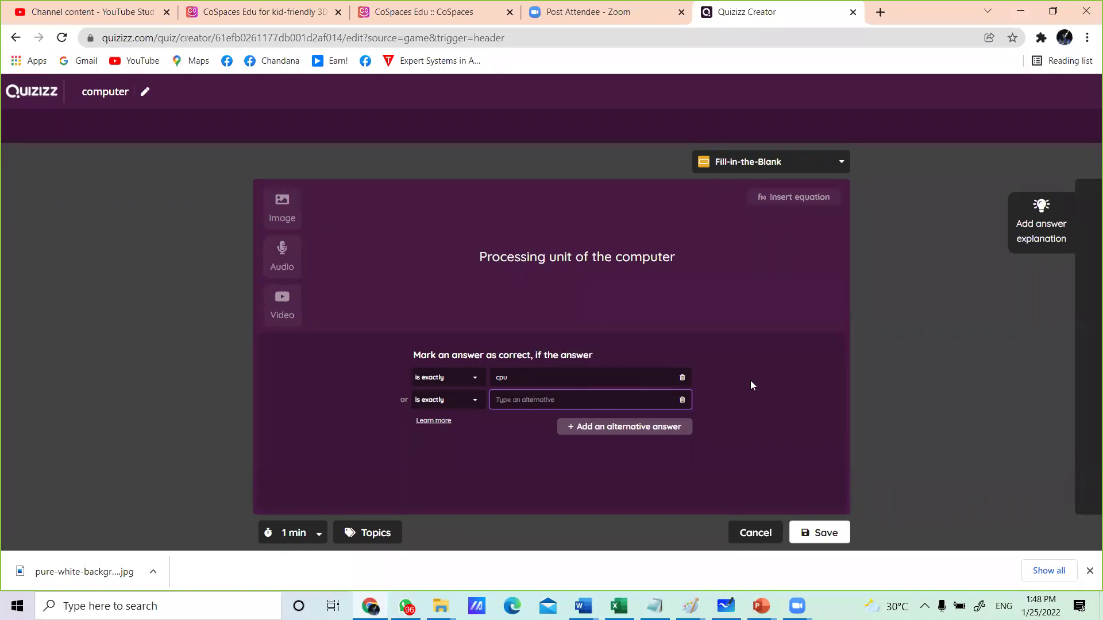
type("cPU")
mouse_move(517, 386)
Step: Set the fill-in-the-blank question's time limit to 20 seconds and save the question
left_click(309, 535)
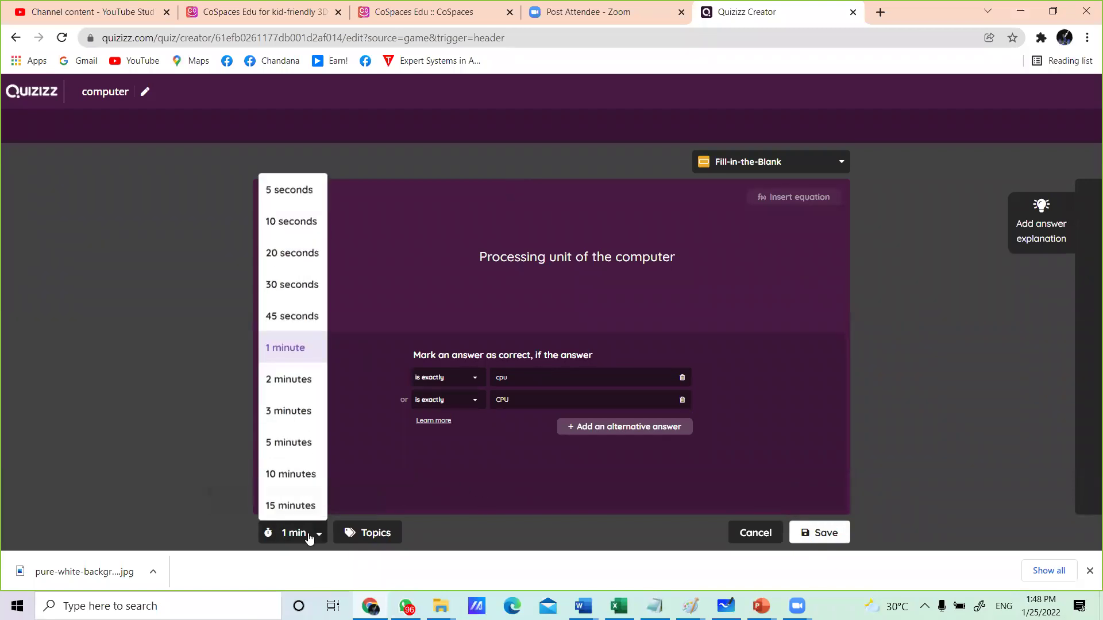
left_click(297, 262)
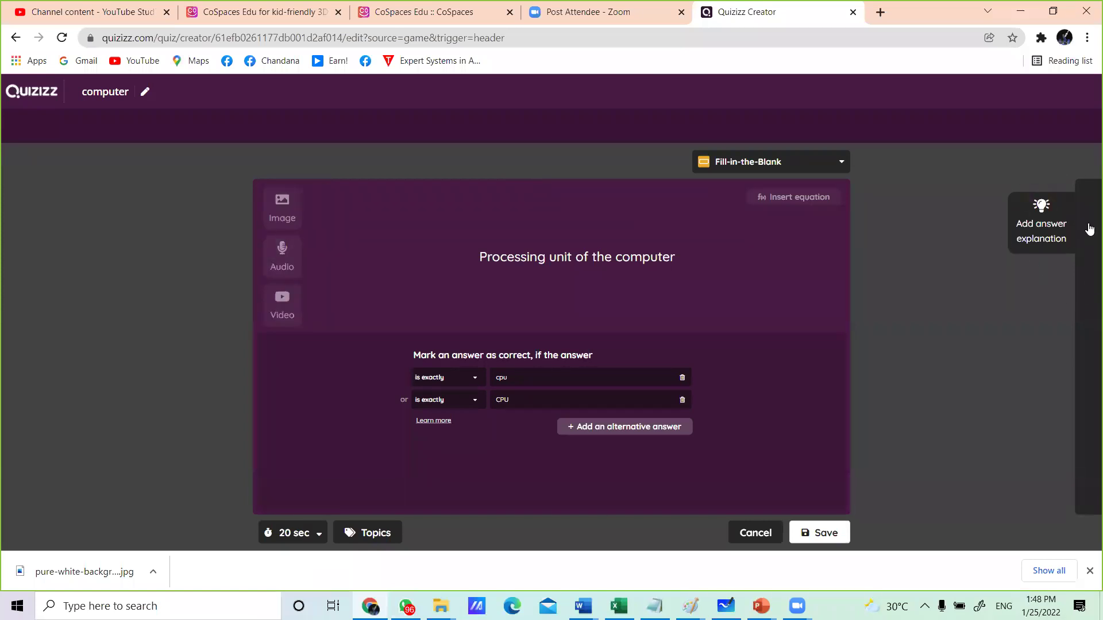
left_click(821, 534)
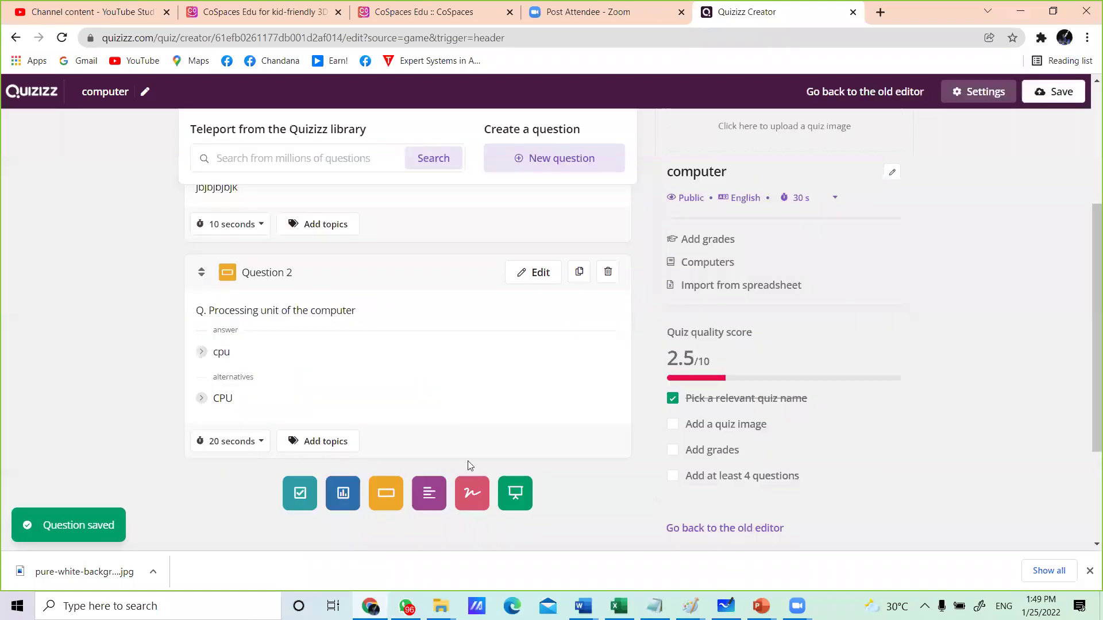
Step: Start saving the finished quiz and insert a title image from an "input devices" search, choosing the one with joystick, mouse and mic
scroll(560, 536, "up", 4)
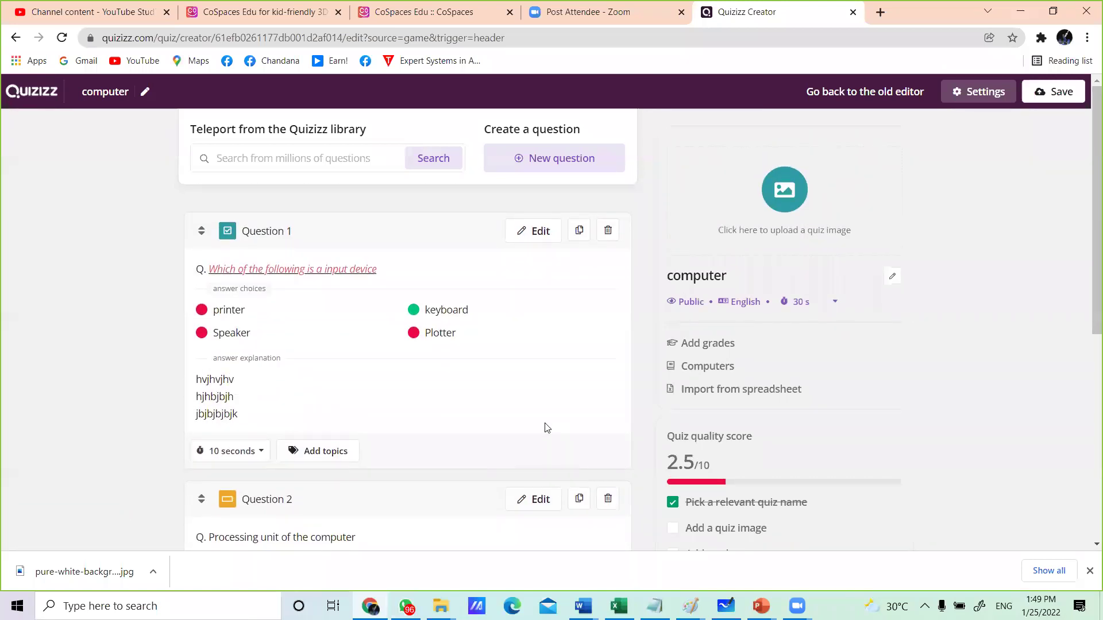
scroll(547, 426, "down", 6)
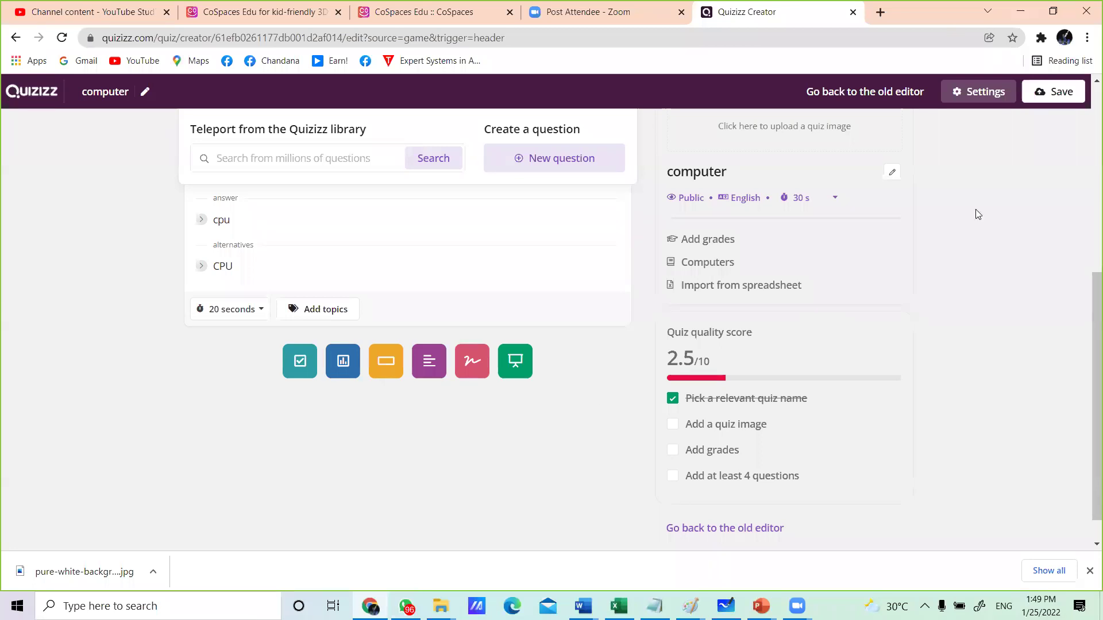
scroll(918, 269, "up", 10)
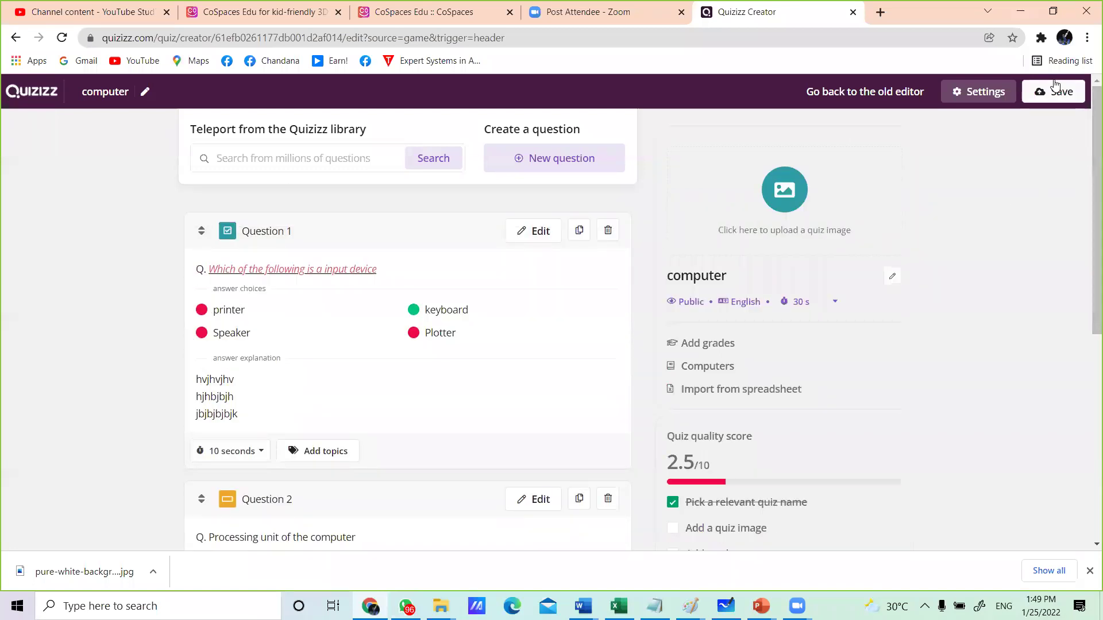
left_click(1067, 93)
left_click(1066, 91)
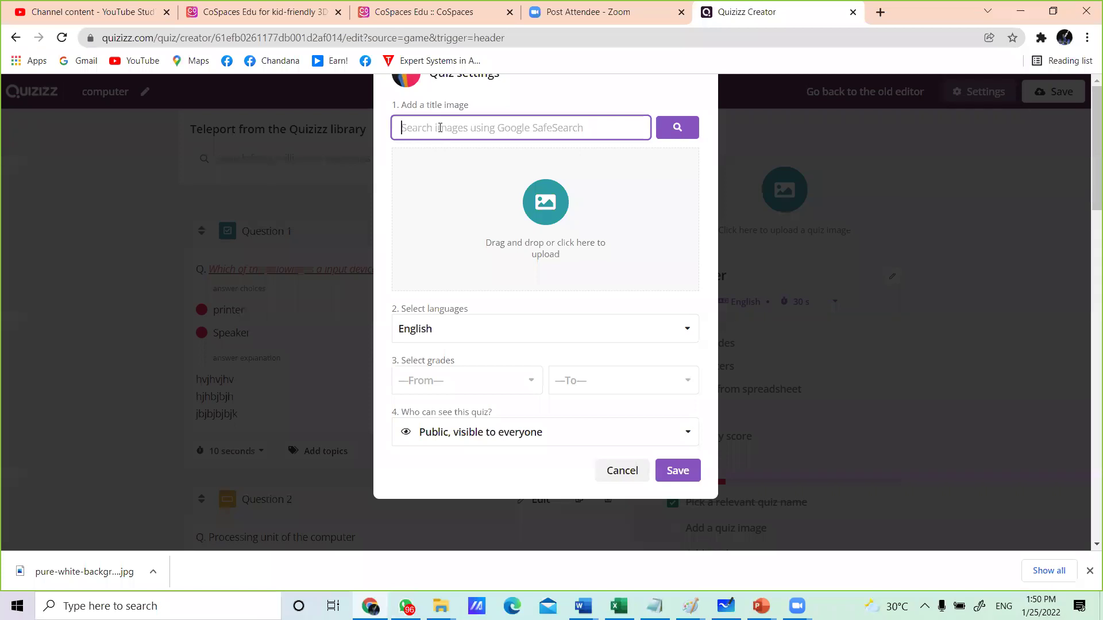
type("in")
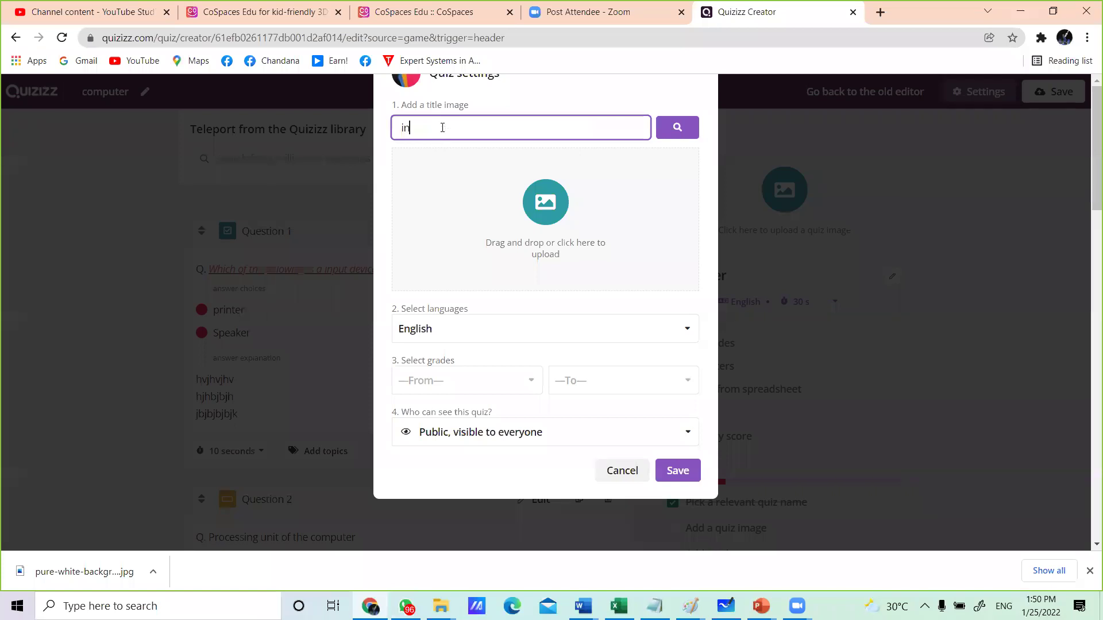
type("put devices")
left_click(688, 122)
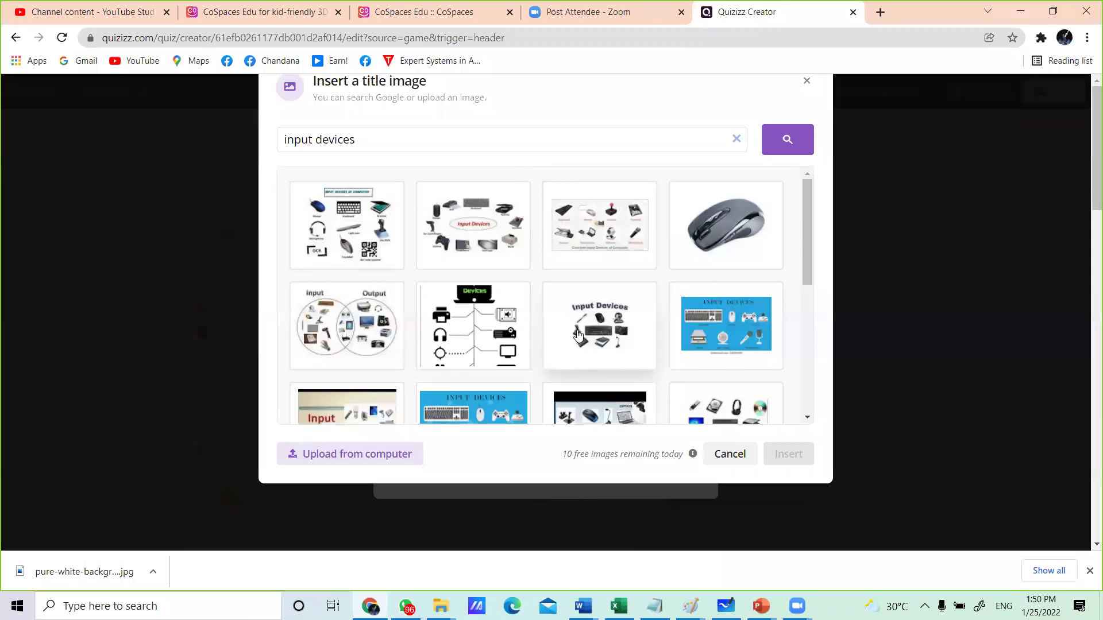
left_click_drag(804, 260, 820, 309)
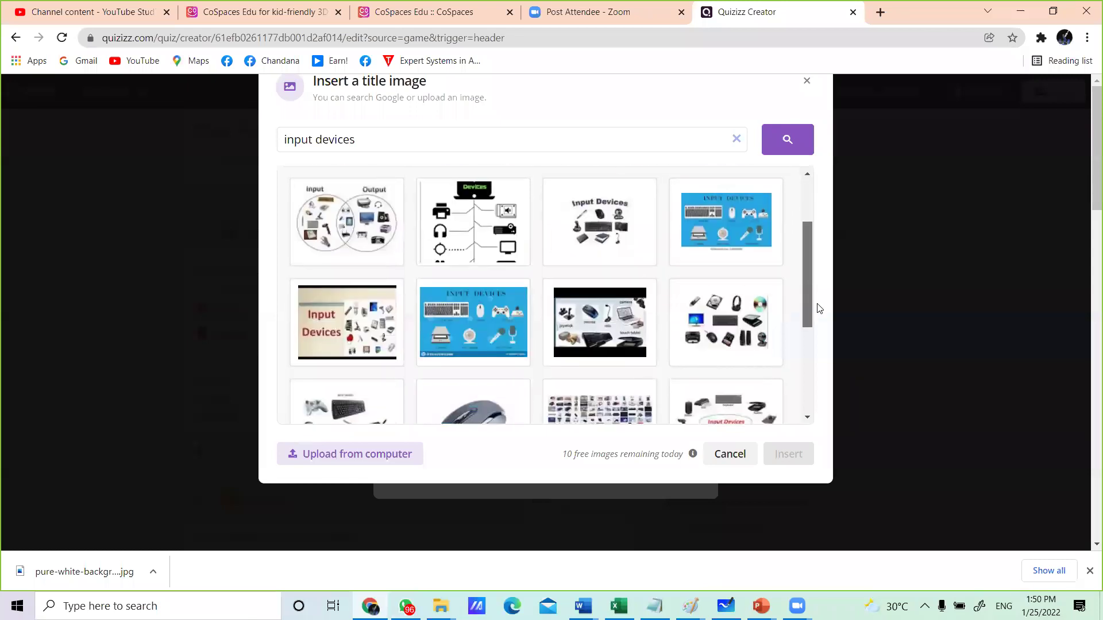
left_click(604, 326)
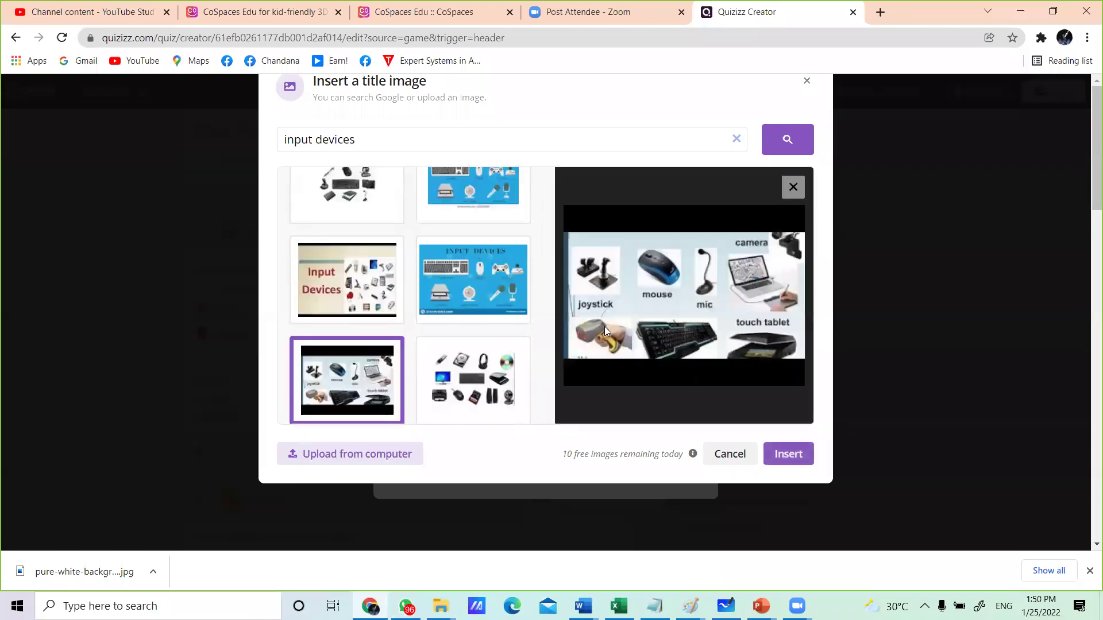
left_click(795, 454)
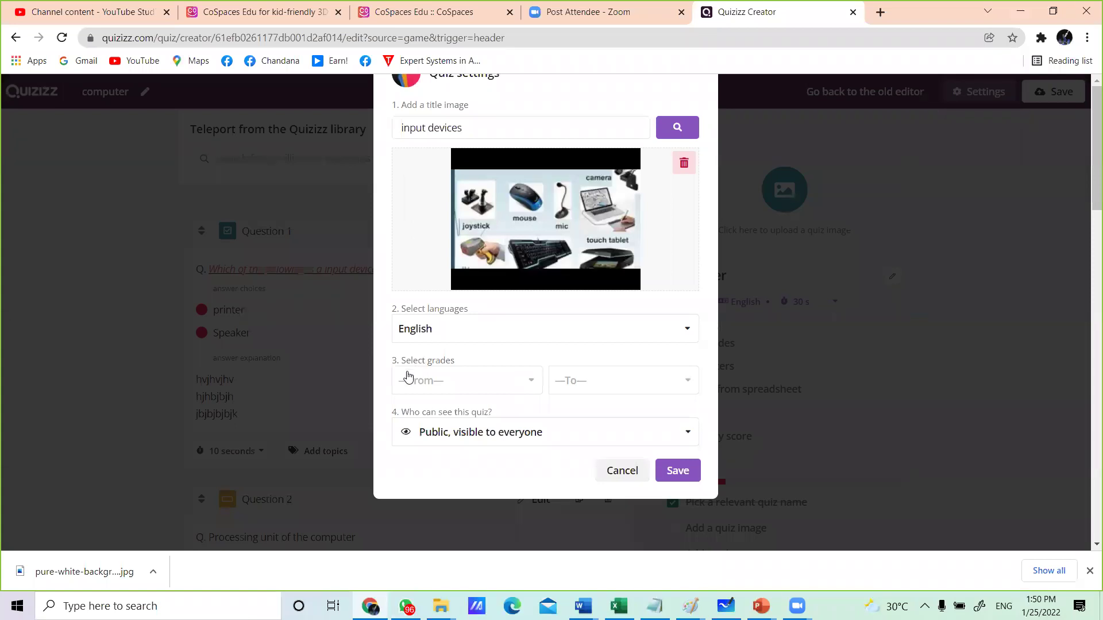
Step: Set the quiz's grade range to University and save the quiz settings
left_click(521, 382)
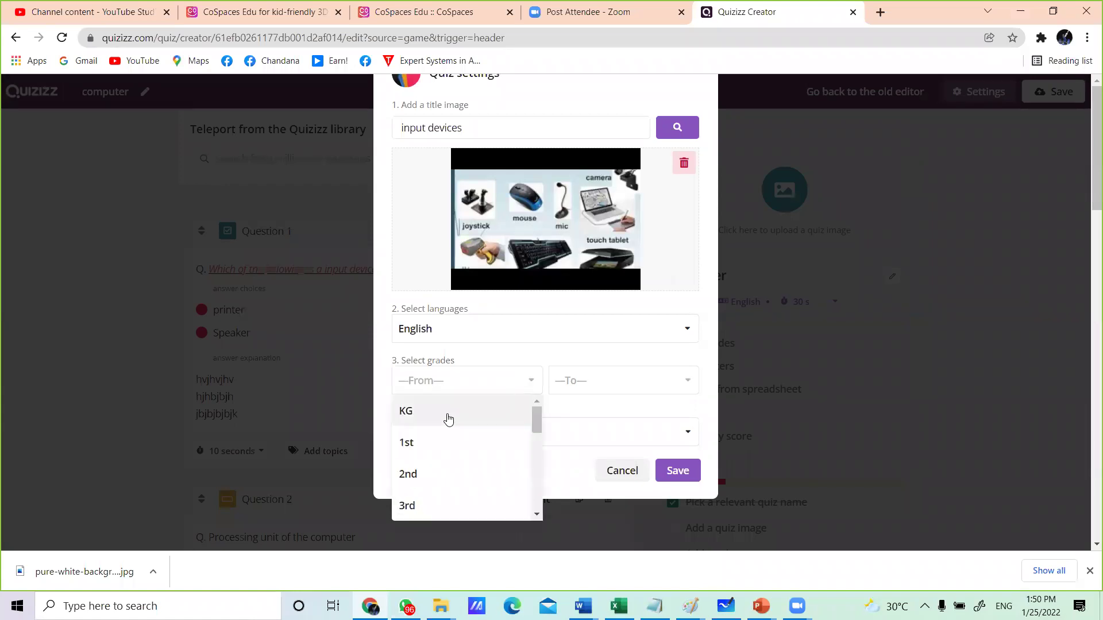
left_click_drag(538, 433, 537, 506)
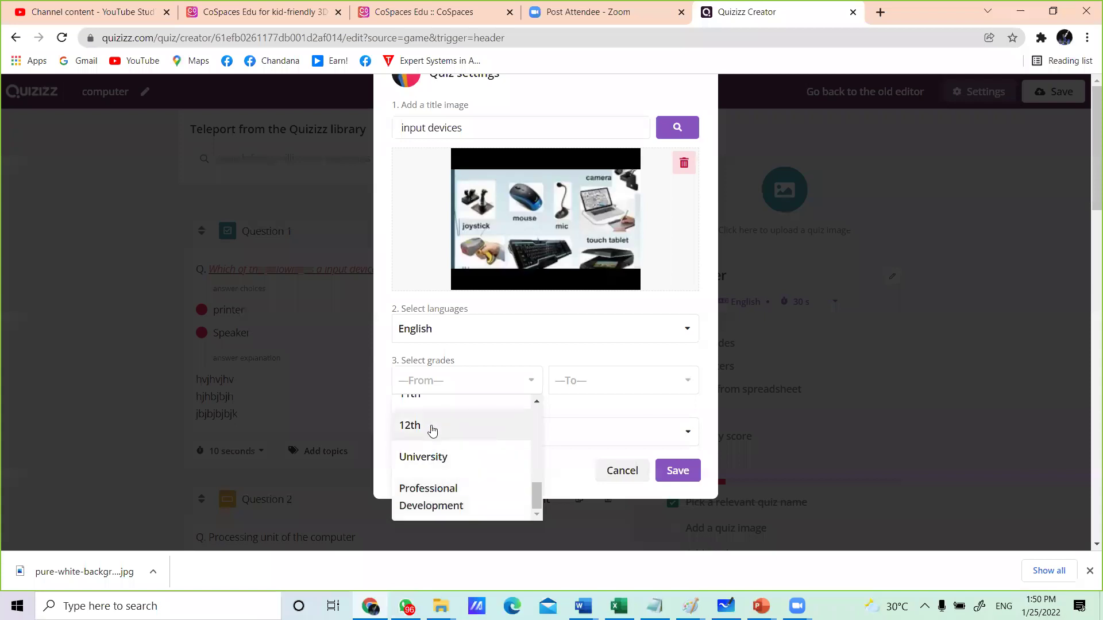
left_click(447, 463)
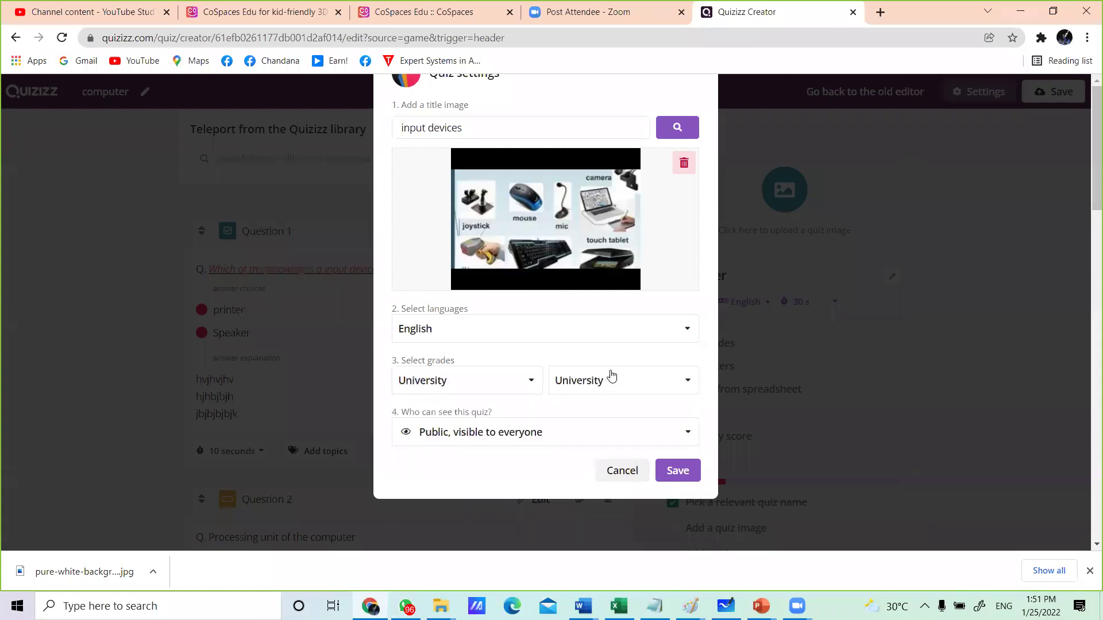
left_click(680, 471)
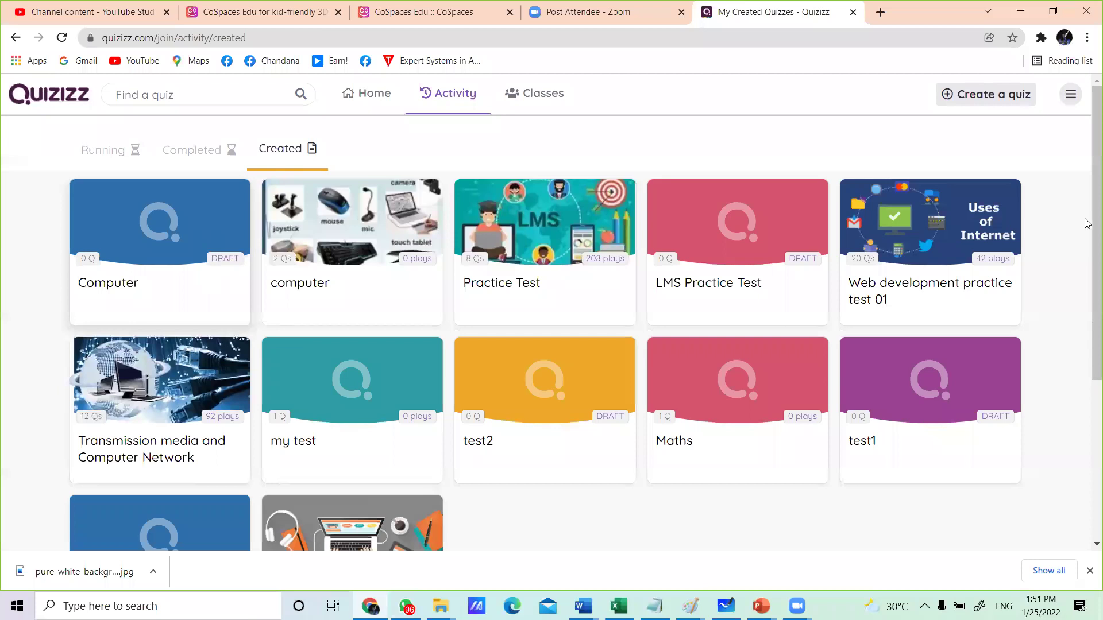
Step: Look through the created quizzes and view the details of the draft quiz "Computer"
scroll(1087, 223, "down", 1)
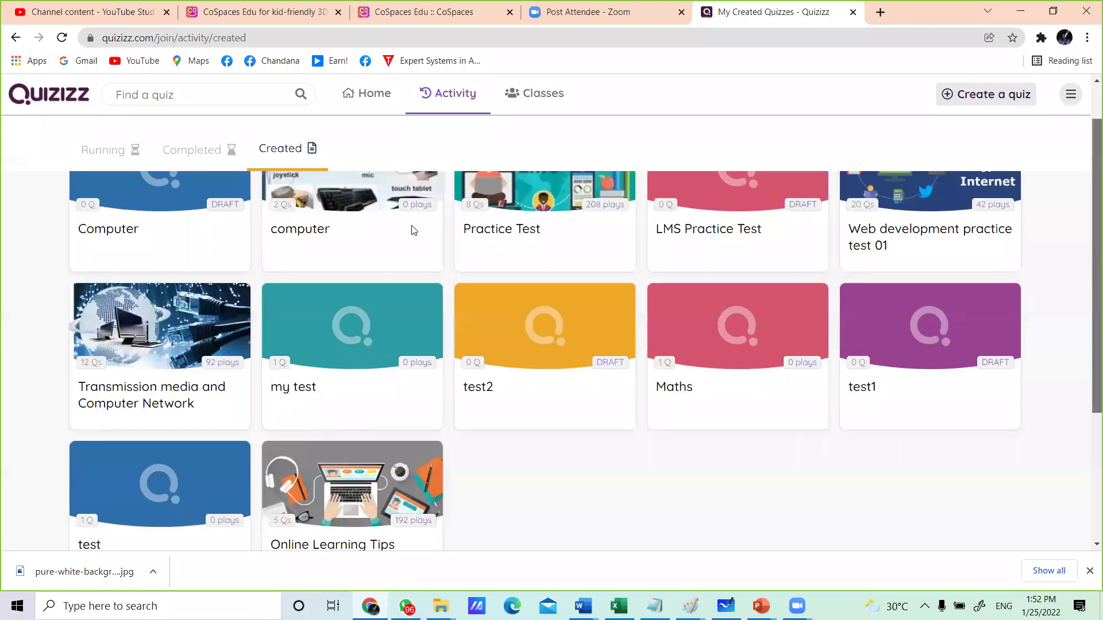
scroll(155, 257, "up", 1)
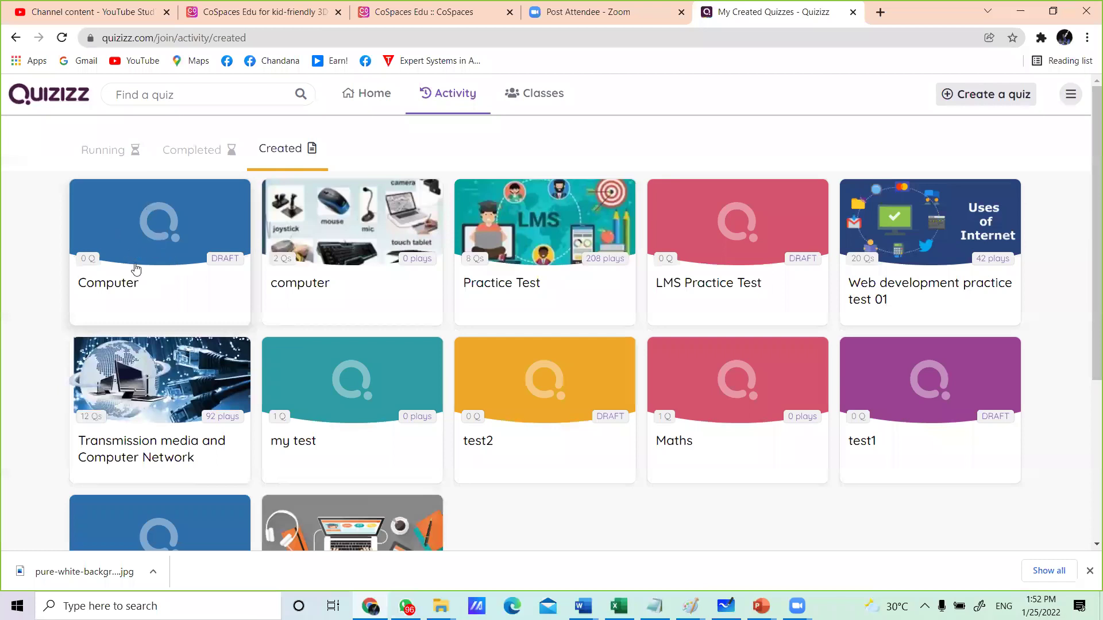
left_click(163, 270)
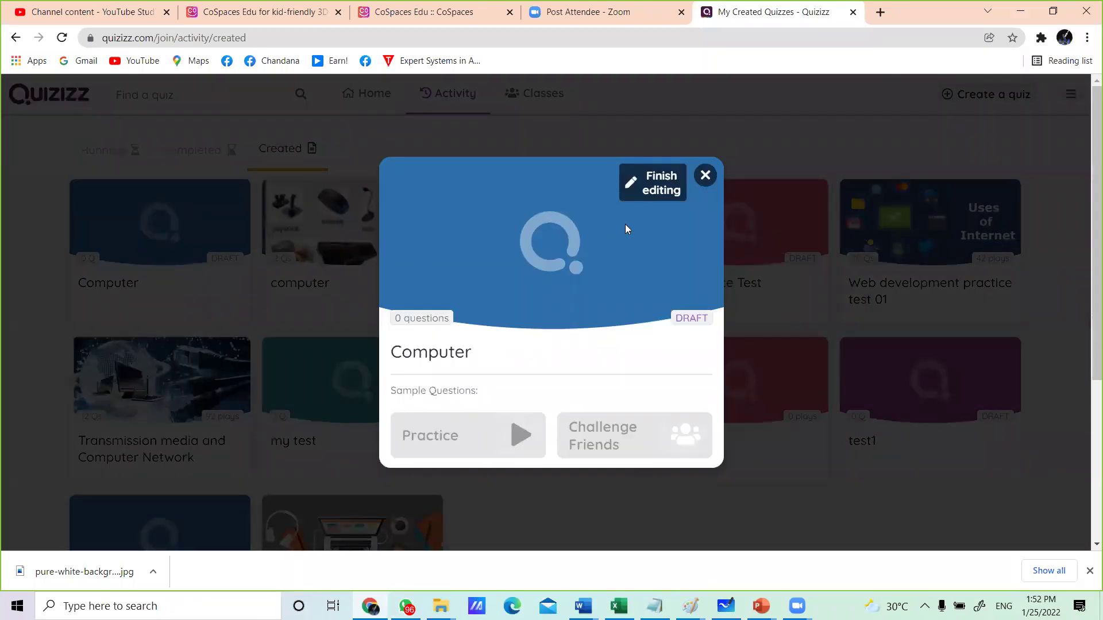
left_click(706, 176)
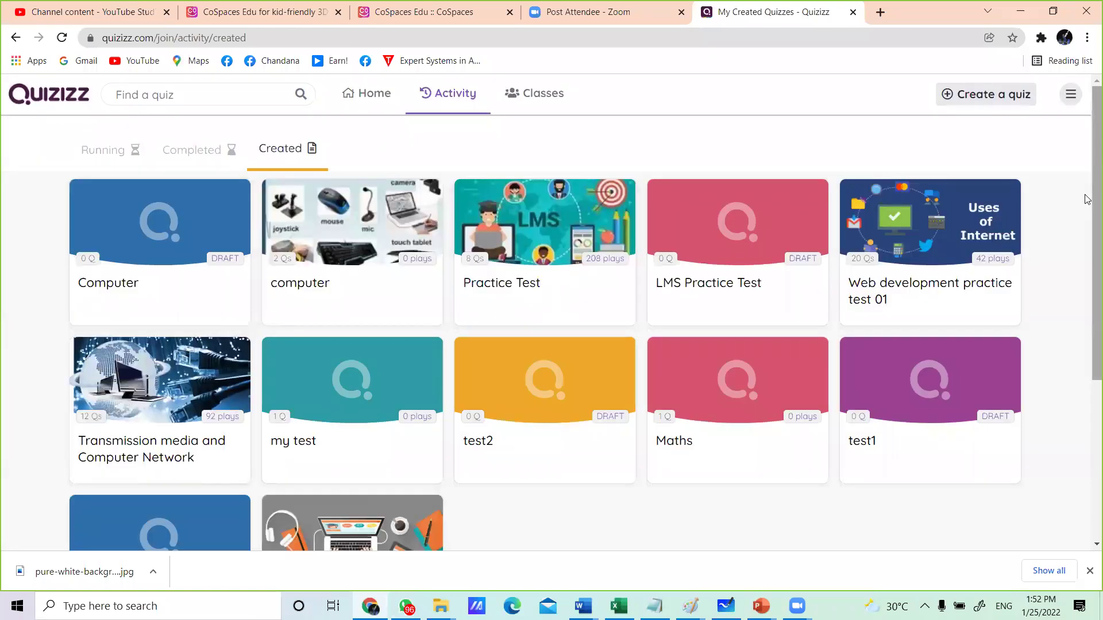
left_click(1087, 394)
left_click_drag(1088, 394, 1085, 75)
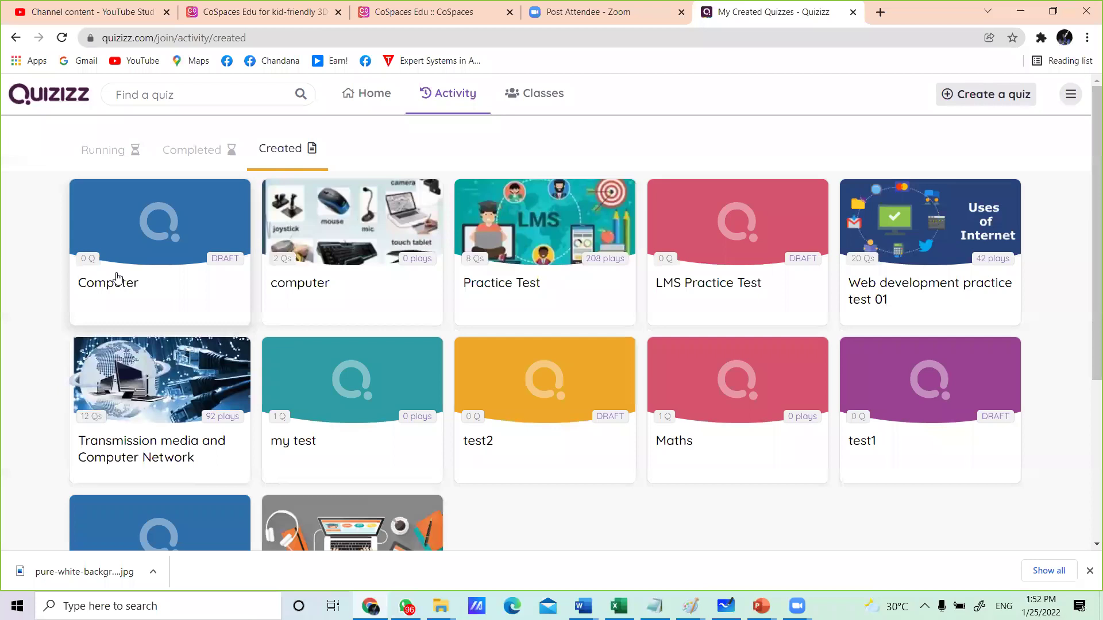
Step: Open the draft quiz "Computer" in the editor, look over its question types, and exit keeping it as a draft
left_click(144, 271)
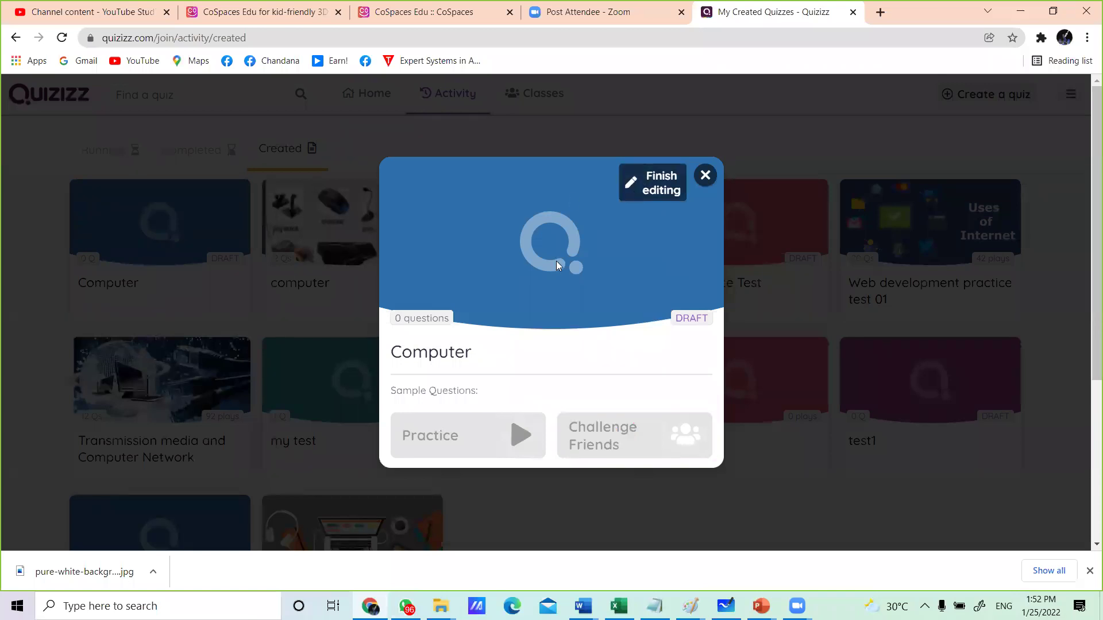
left_click(664, 188)
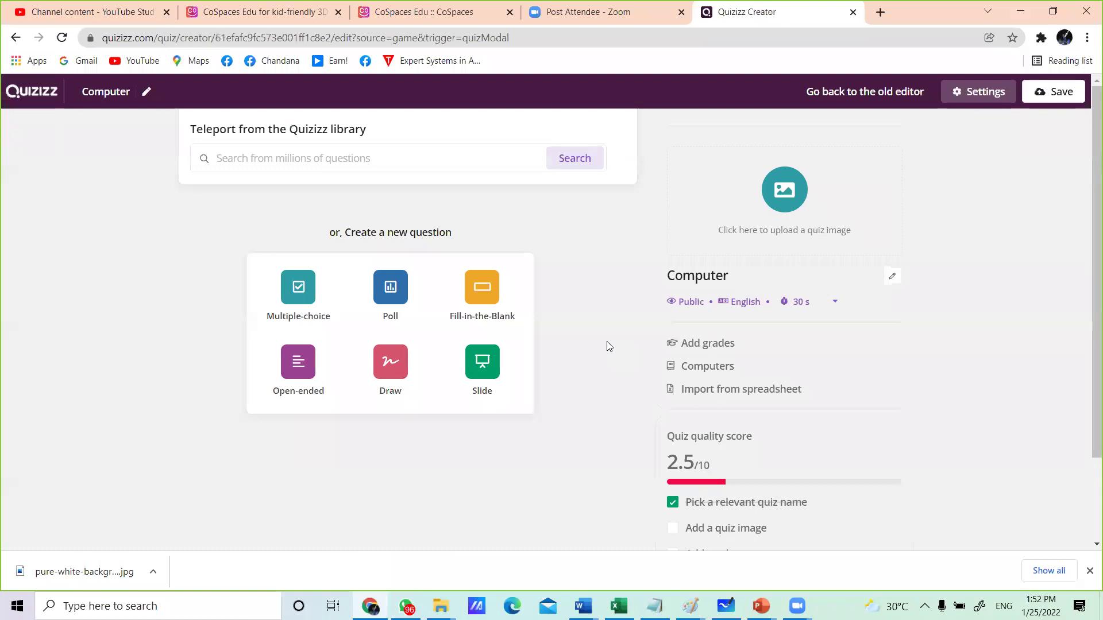
scroll(618, 345, "down", 2)
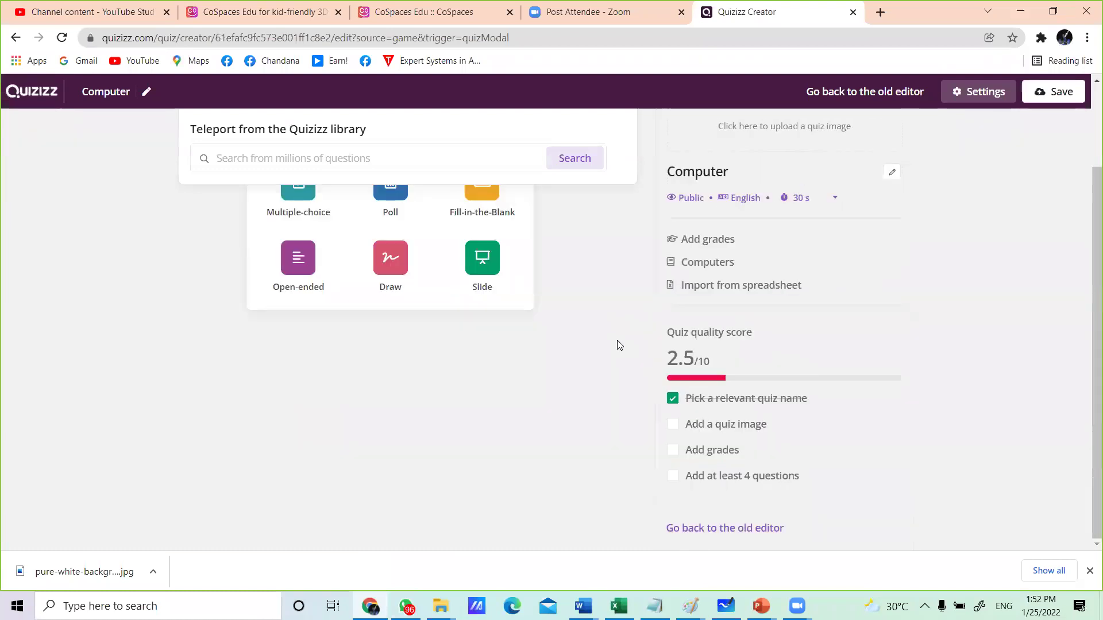
scroll(619, 345, "up", 2)
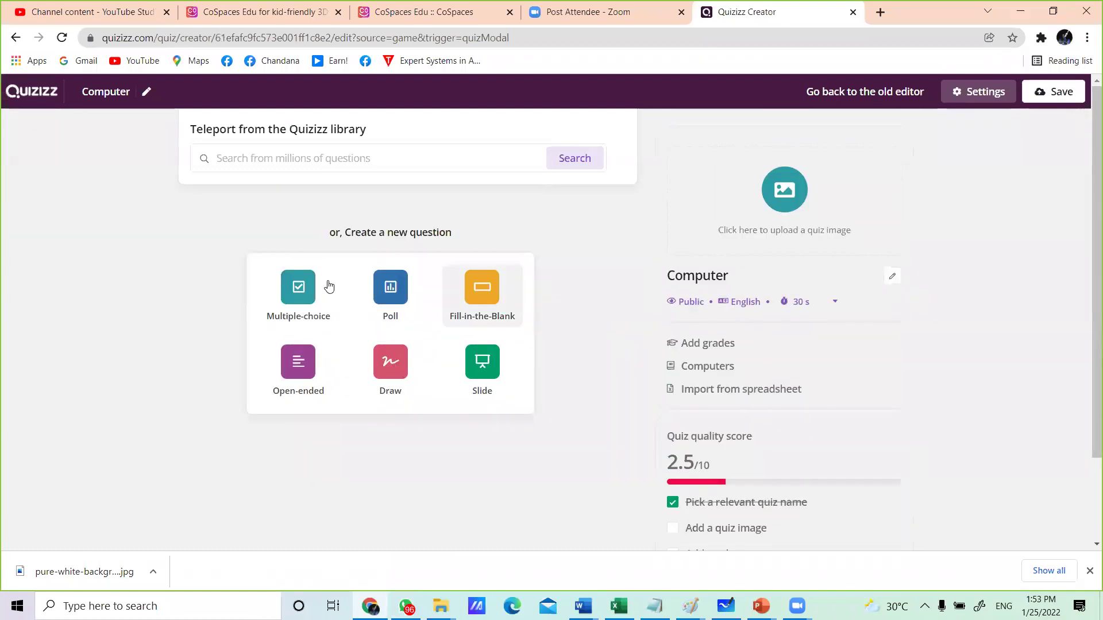
left_click(1038, 95)
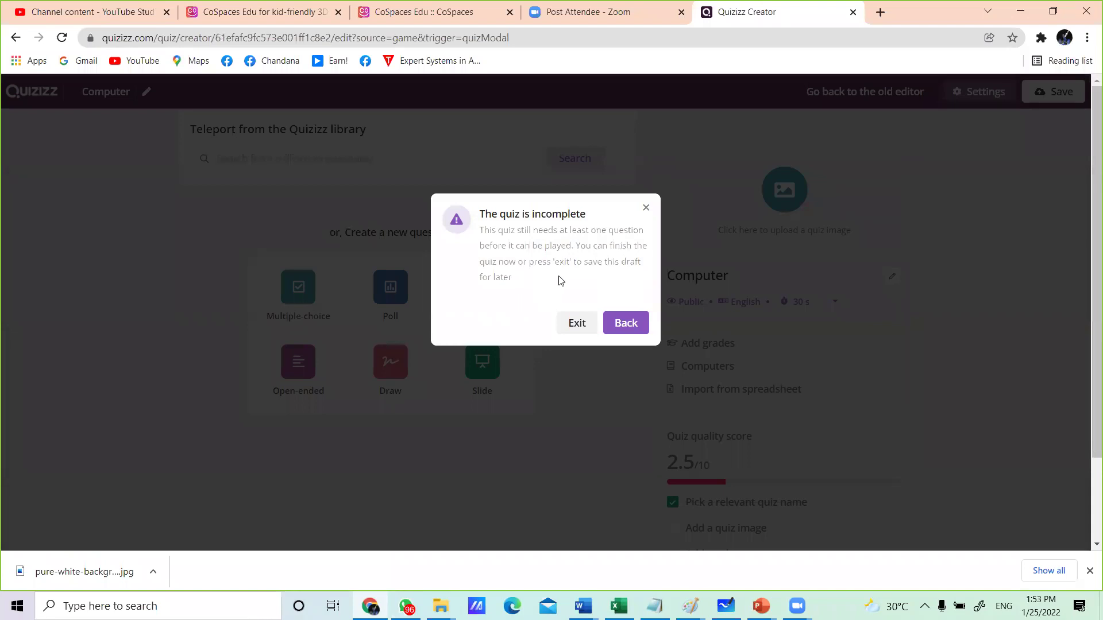
left_click(579, 333)
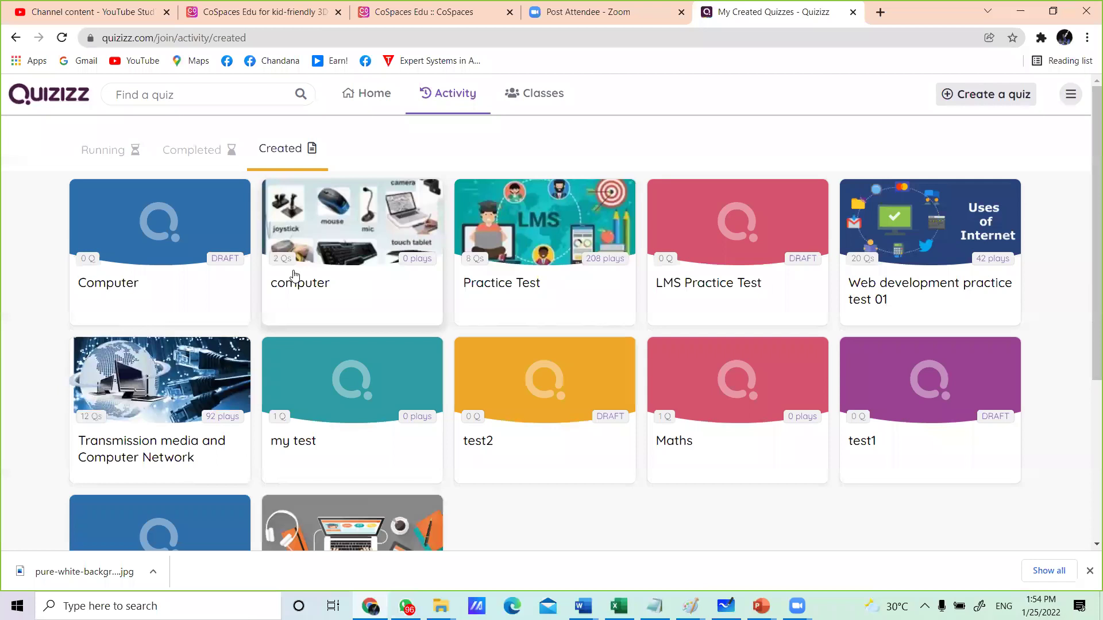
Step: Create a Challenge Friends game from the two-question "computer" quiz and start it up to the waiting room
left_click(356, 260)
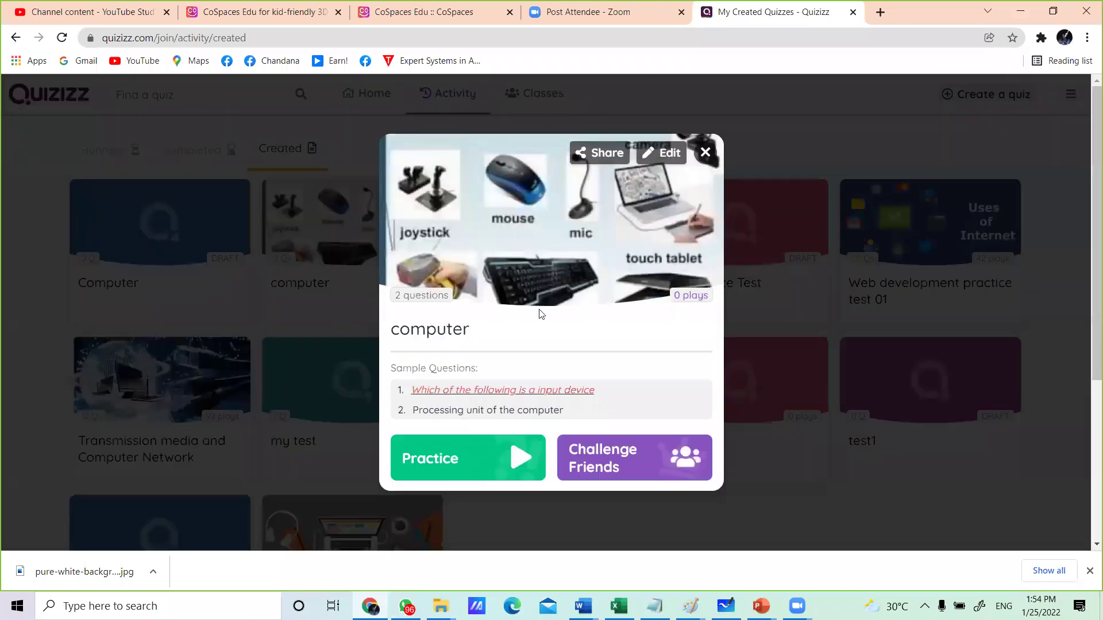
left_click(624, 464)
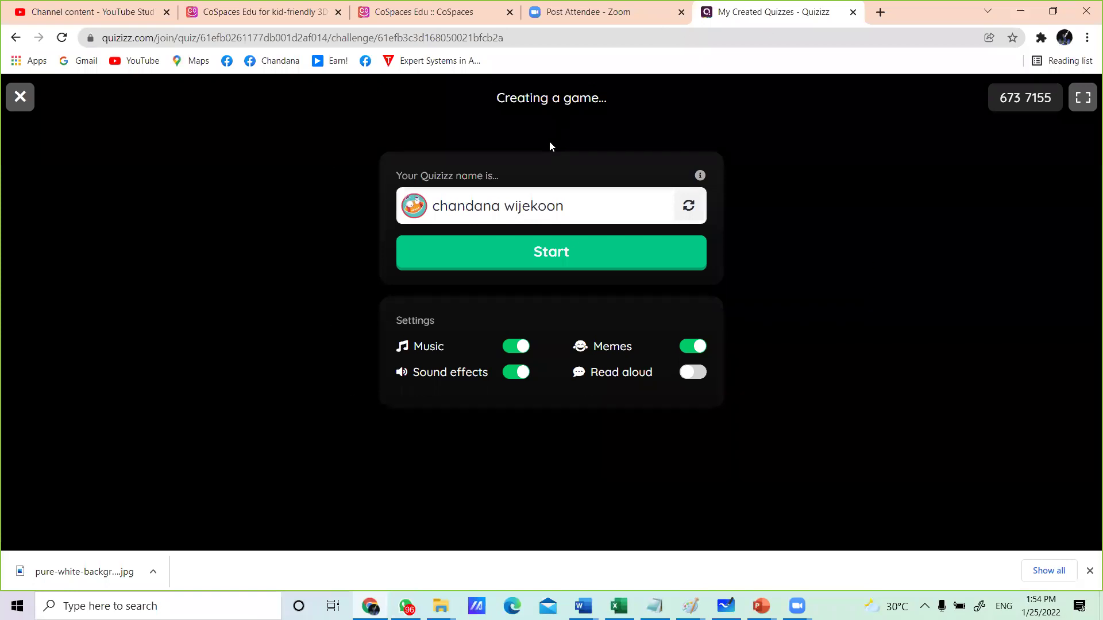
left_click(532, 259)
left_click(550, 255)
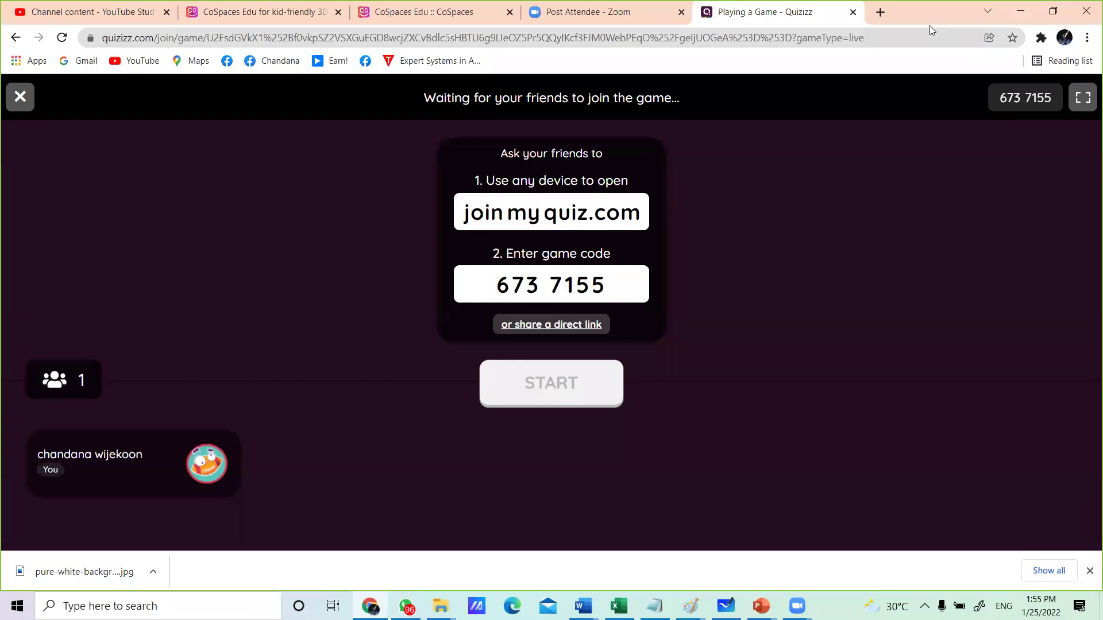
left_click(881, 12)
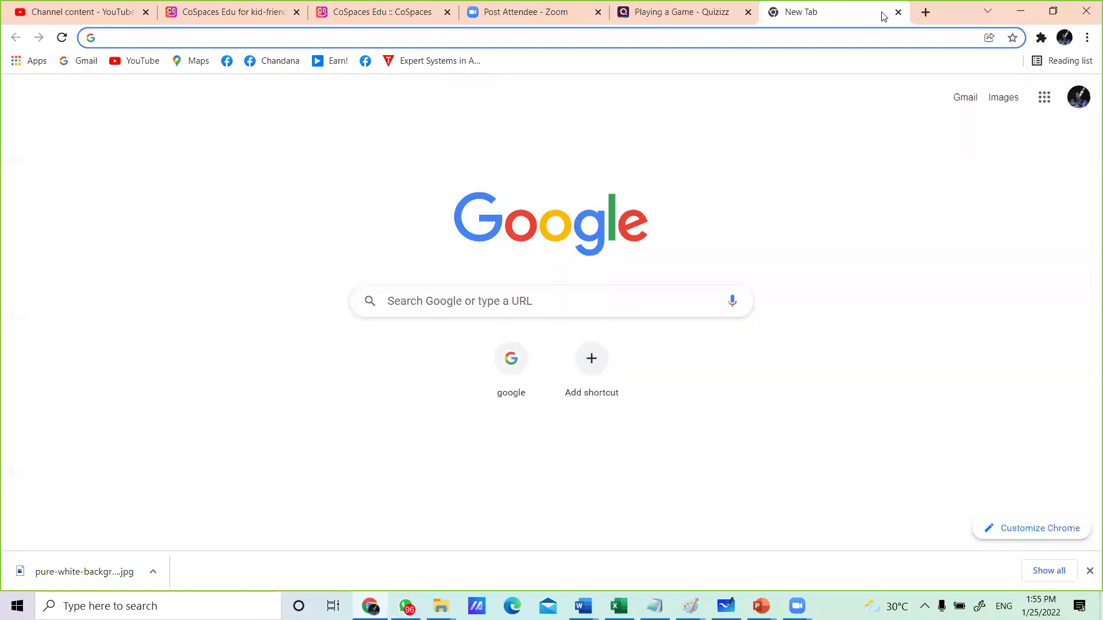
left_click(700, 40)
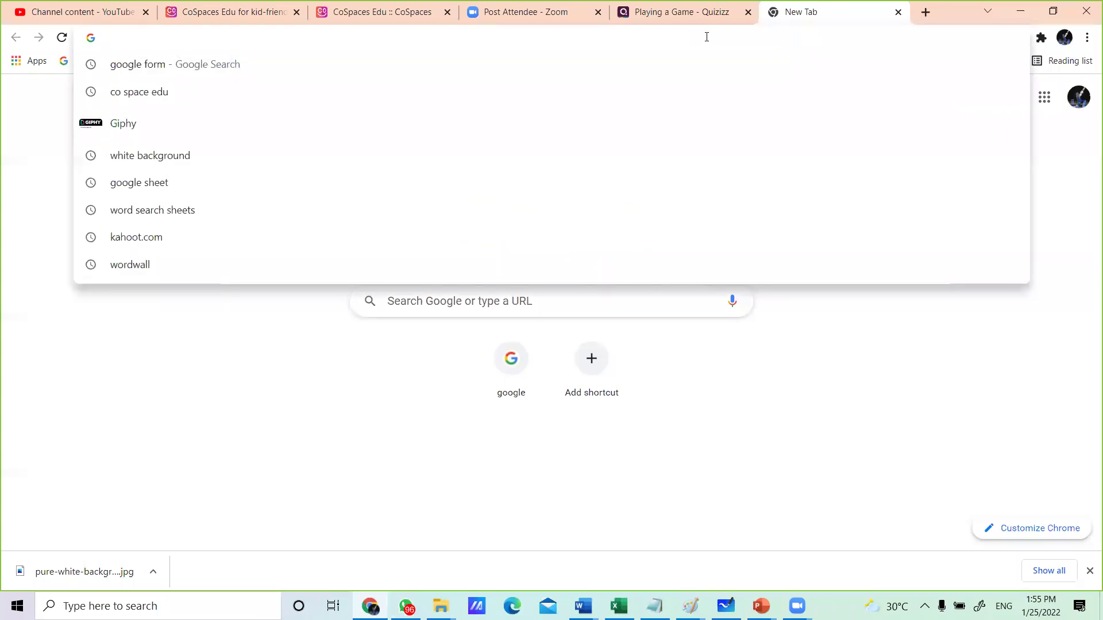
type("ht")
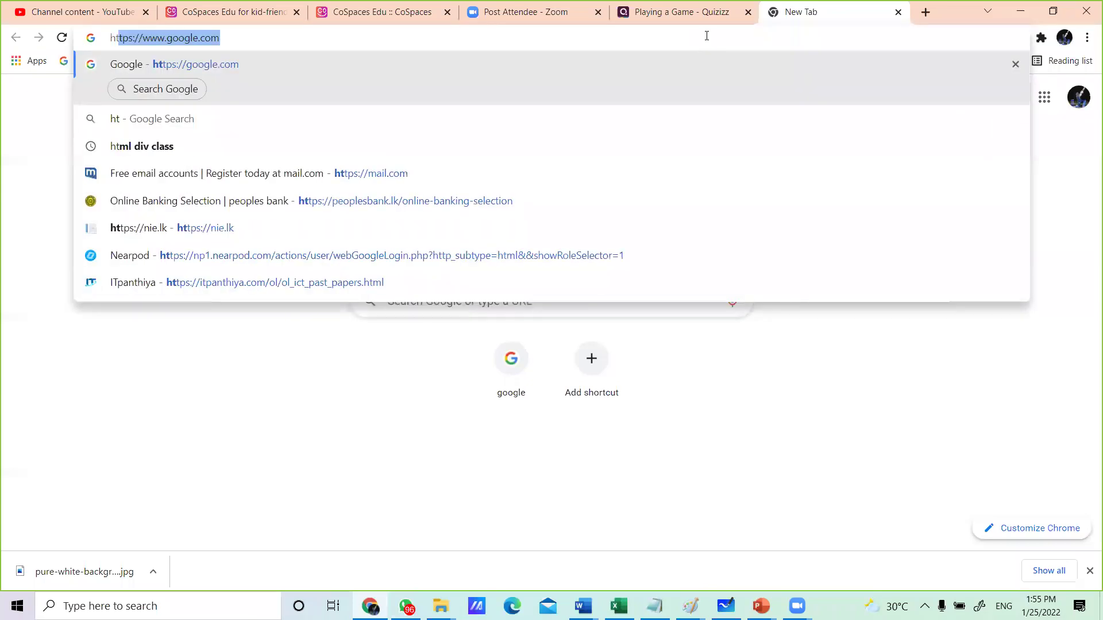
type("tp")
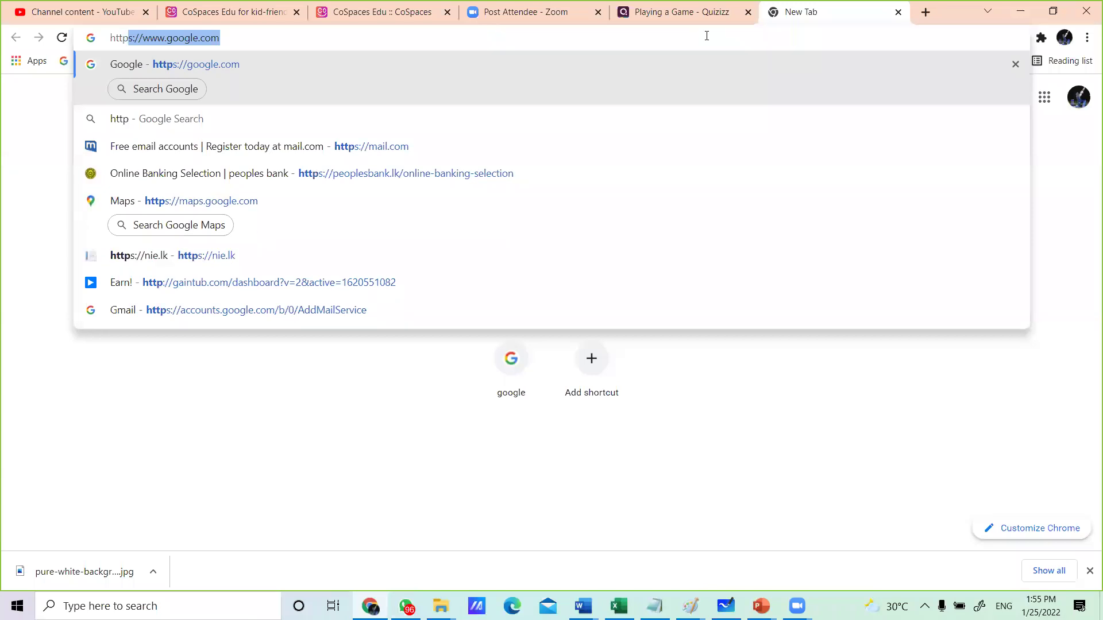
type("://")
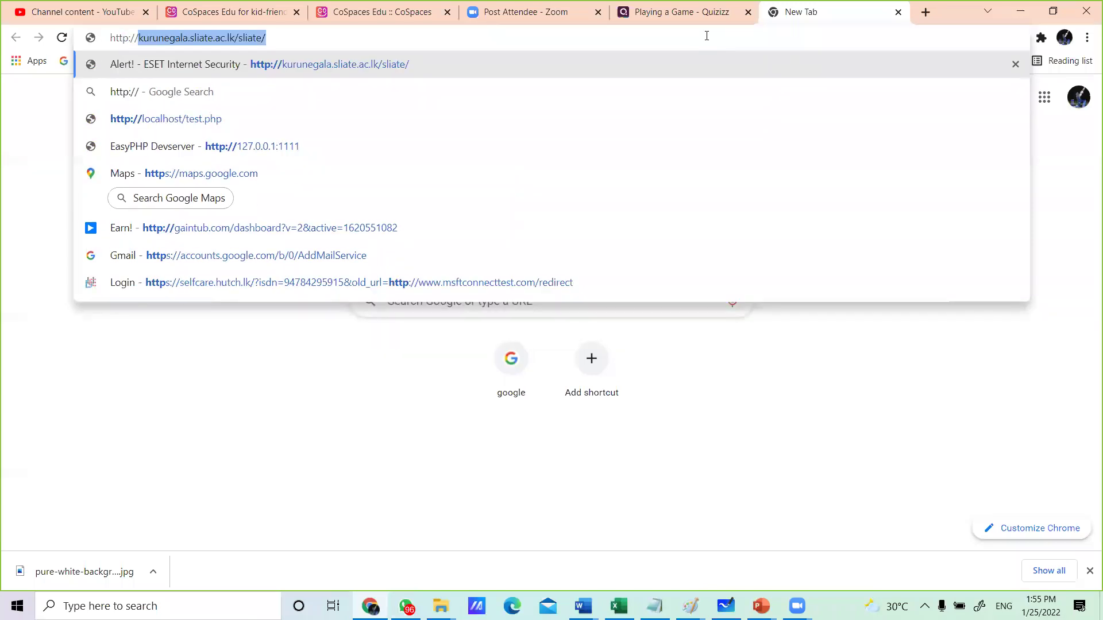
type("qui")
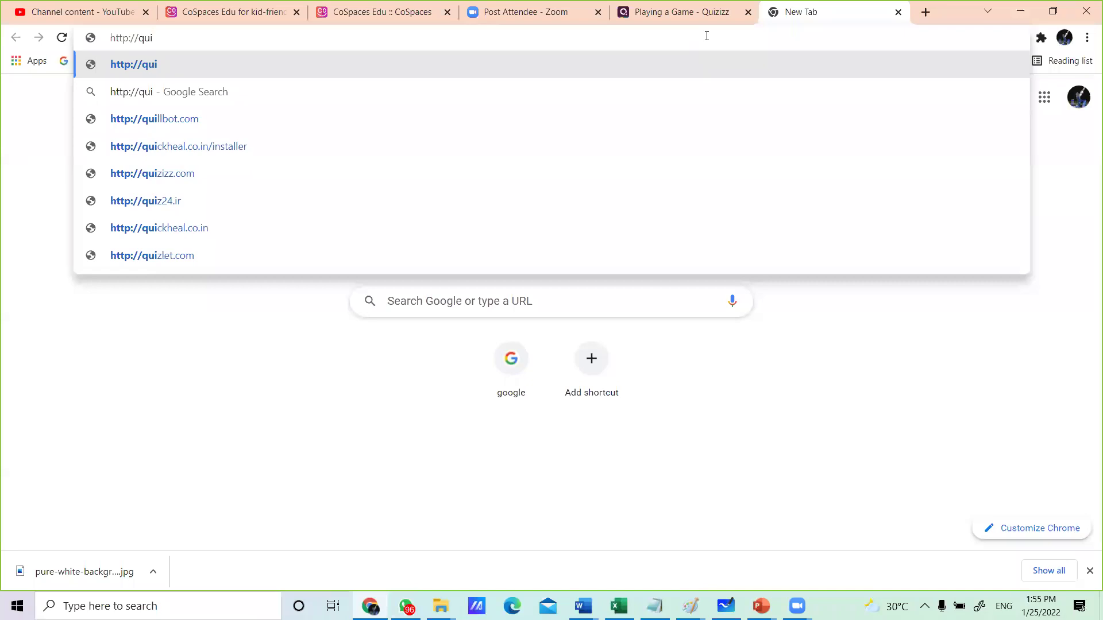
type("z")
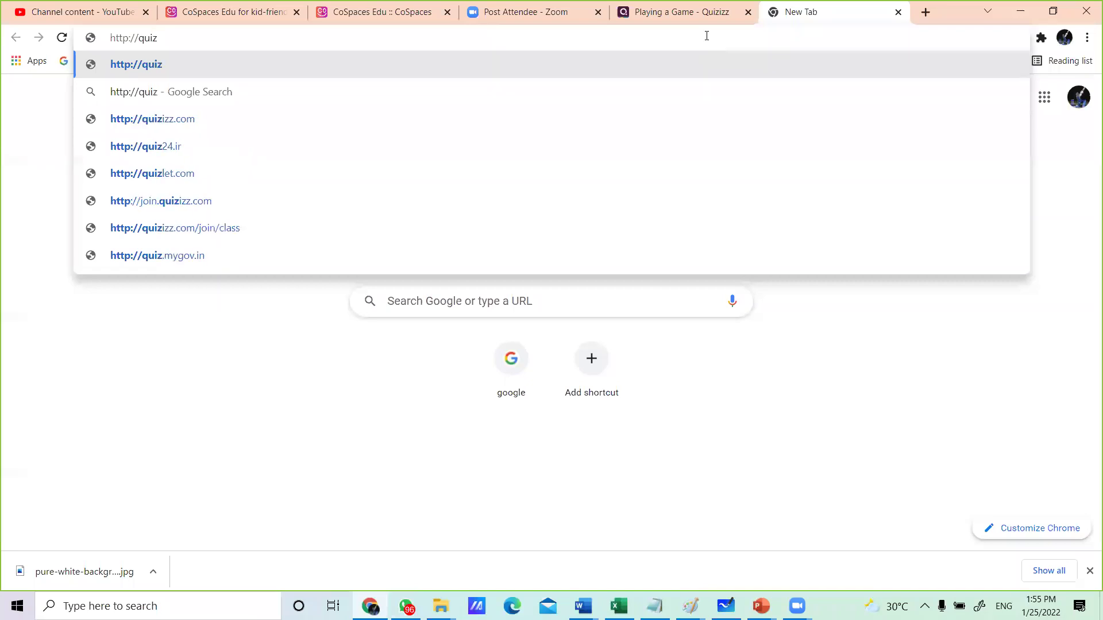
type("izz.")
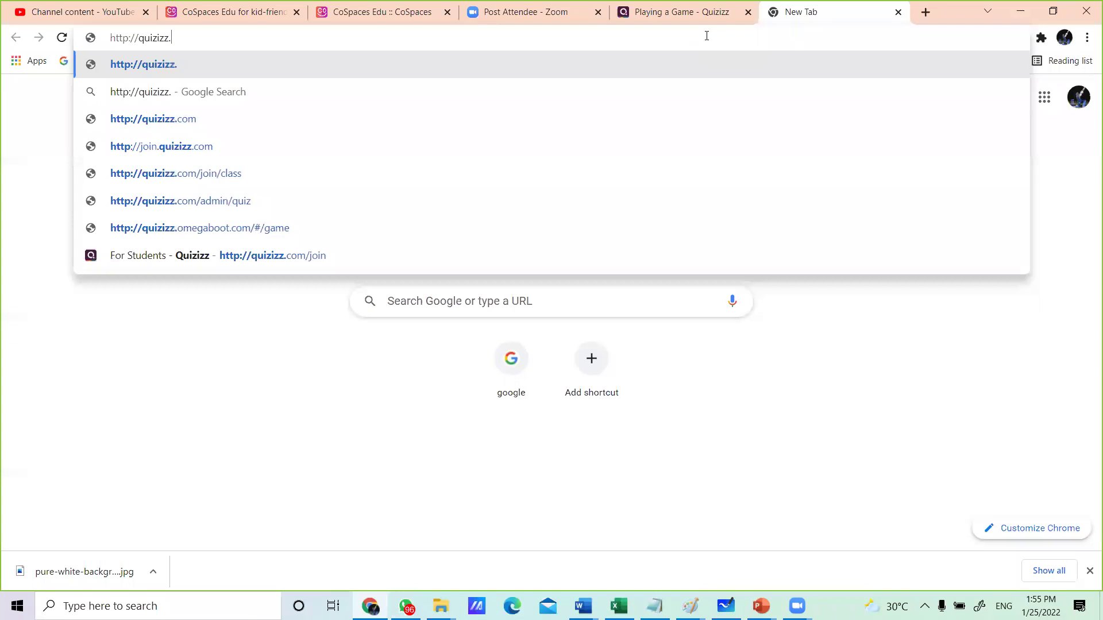
type("com/join")
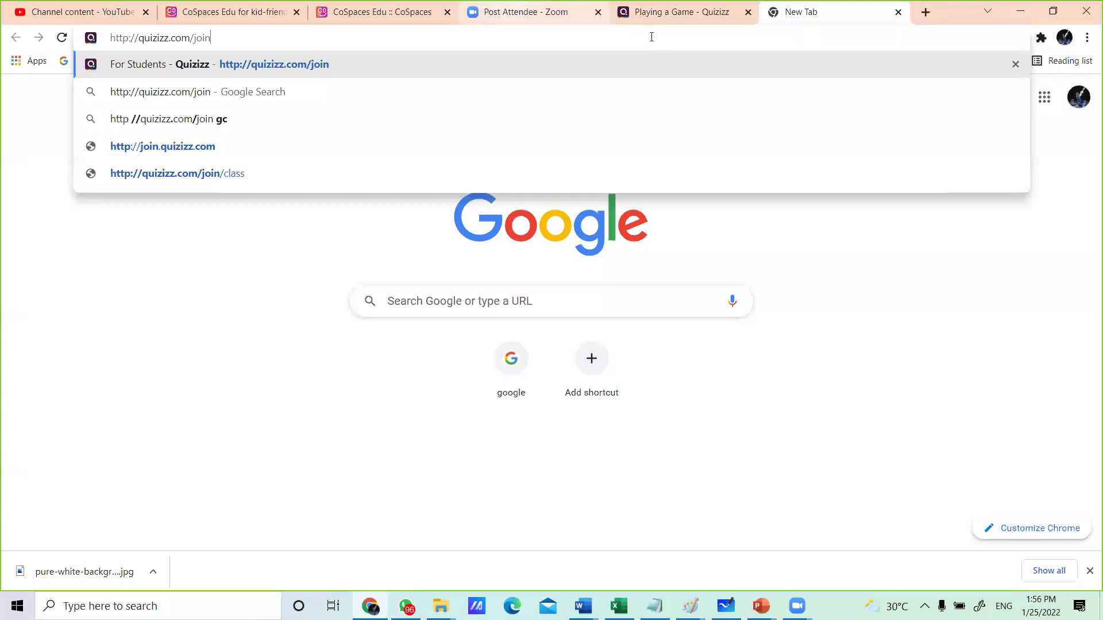
left_click(660, 11)
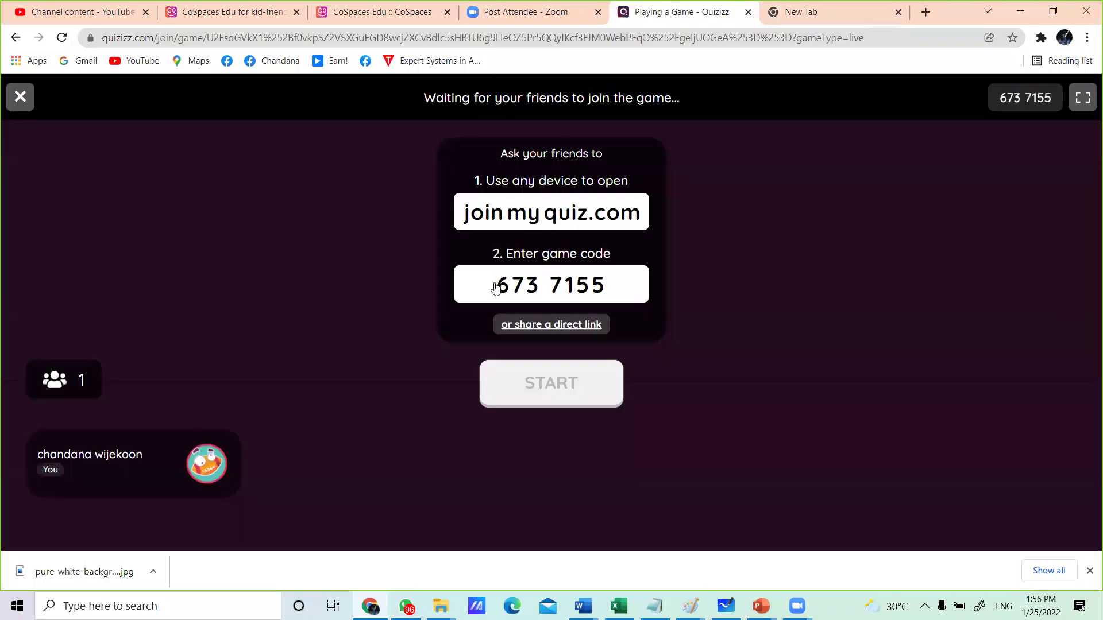
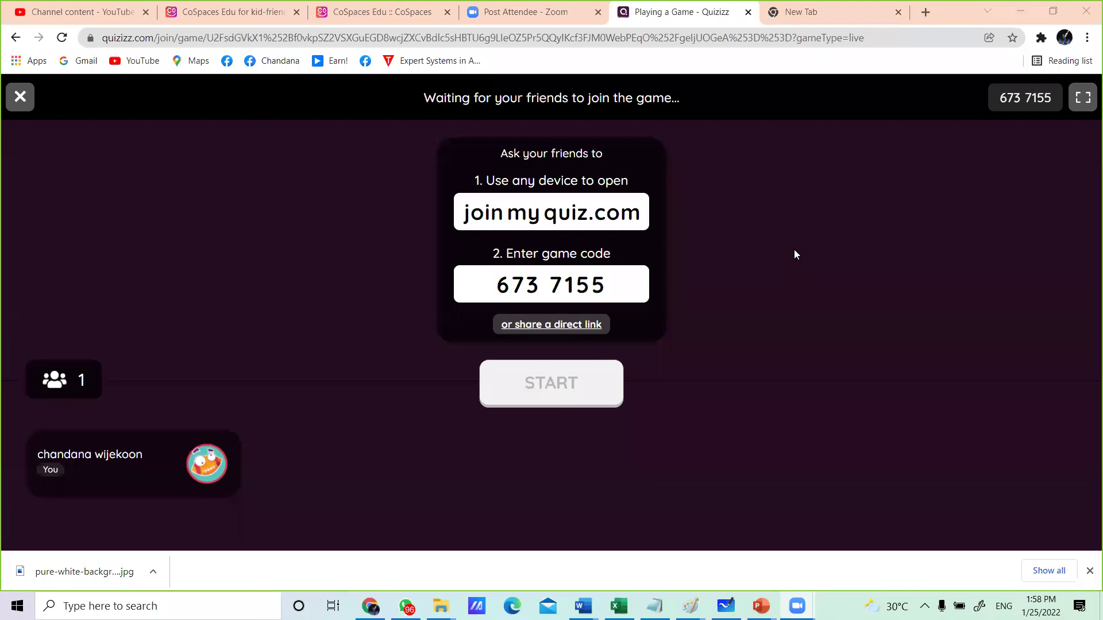
left_click(821, 16)
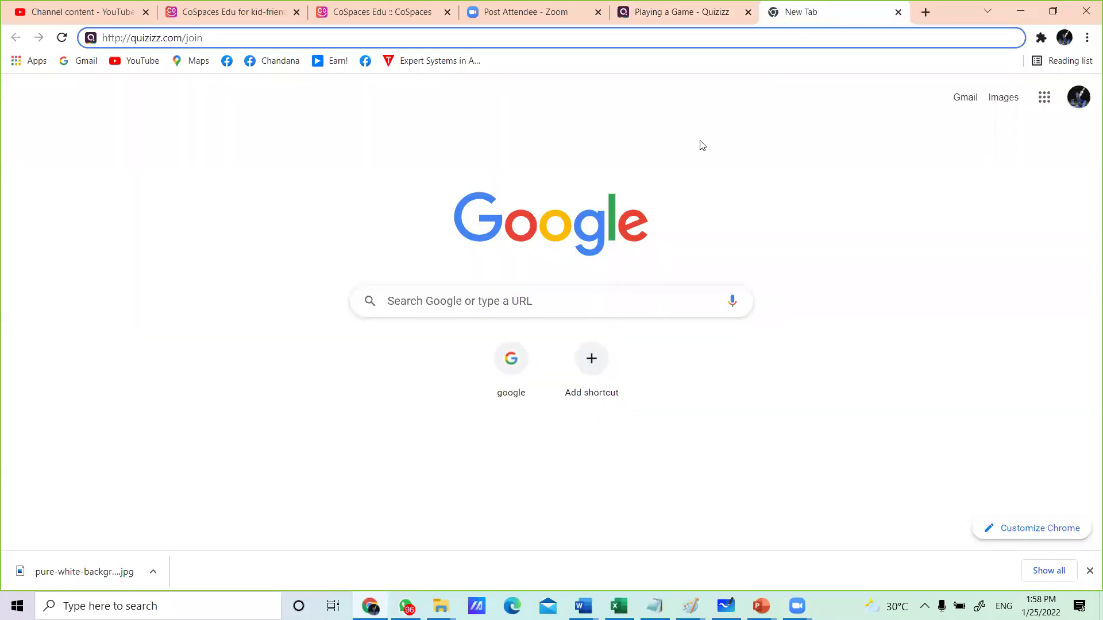
left_click(275, 32)
left_click_drag(258, 39, 101, 41)
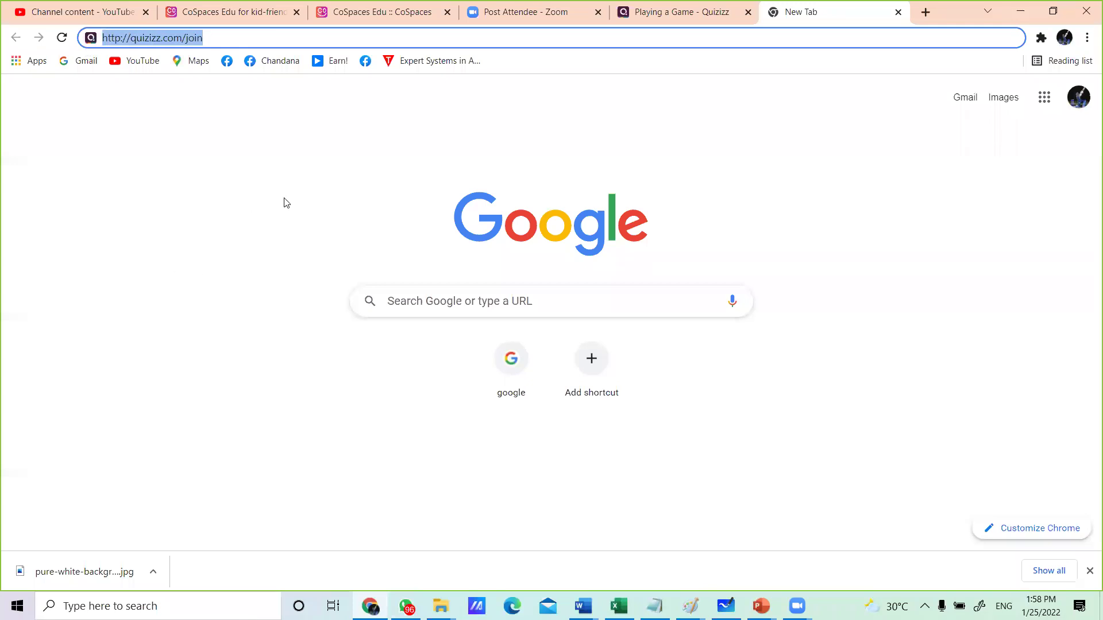
type("w")
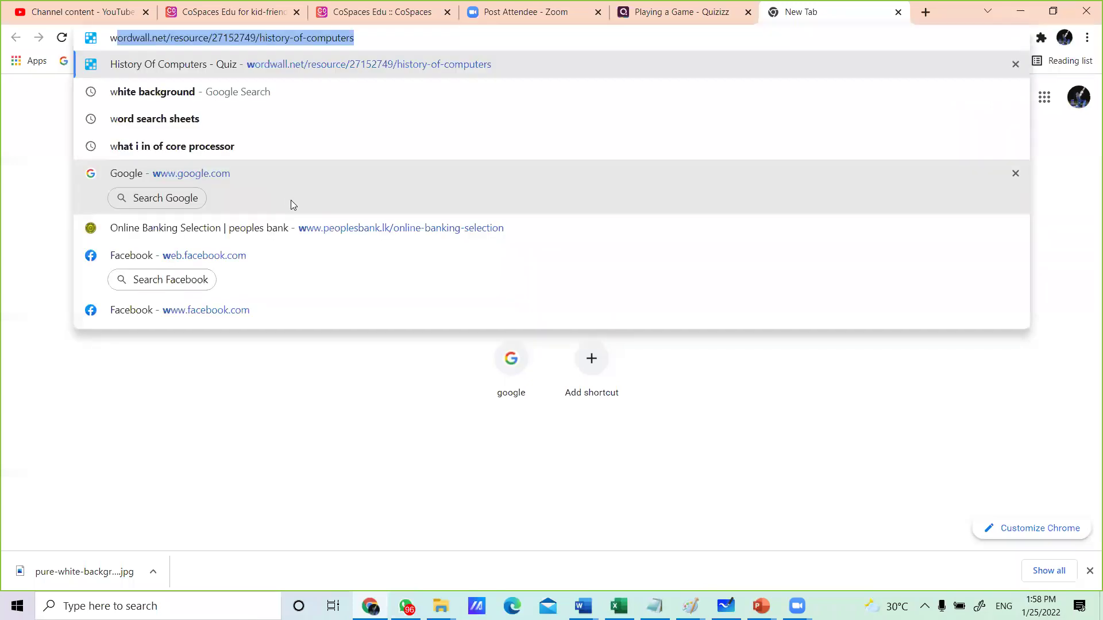
type("ww")
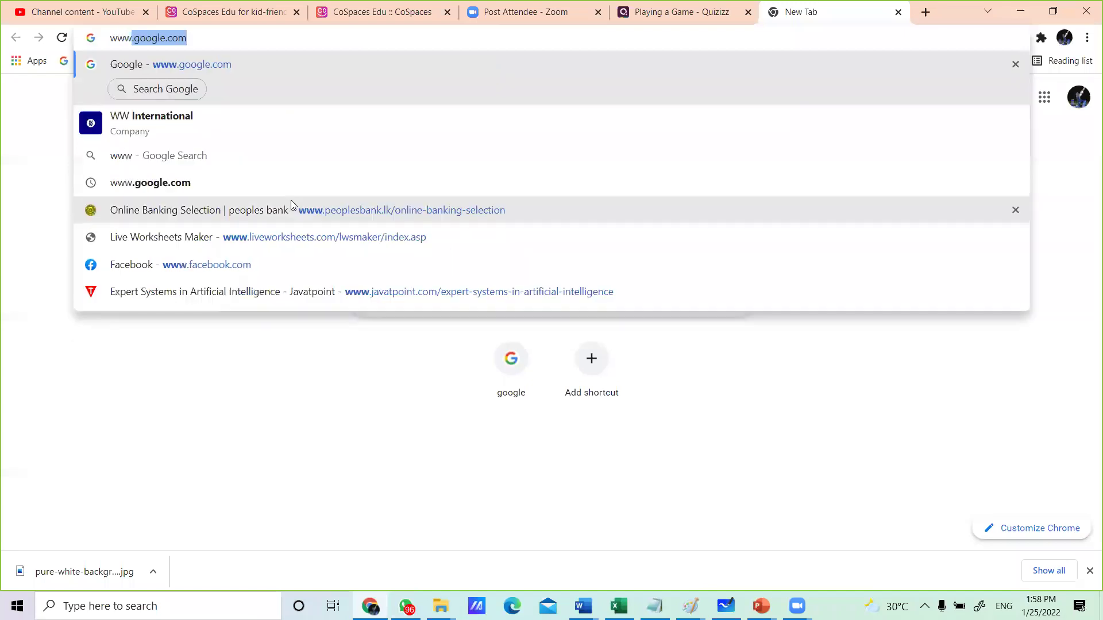
key("Return")
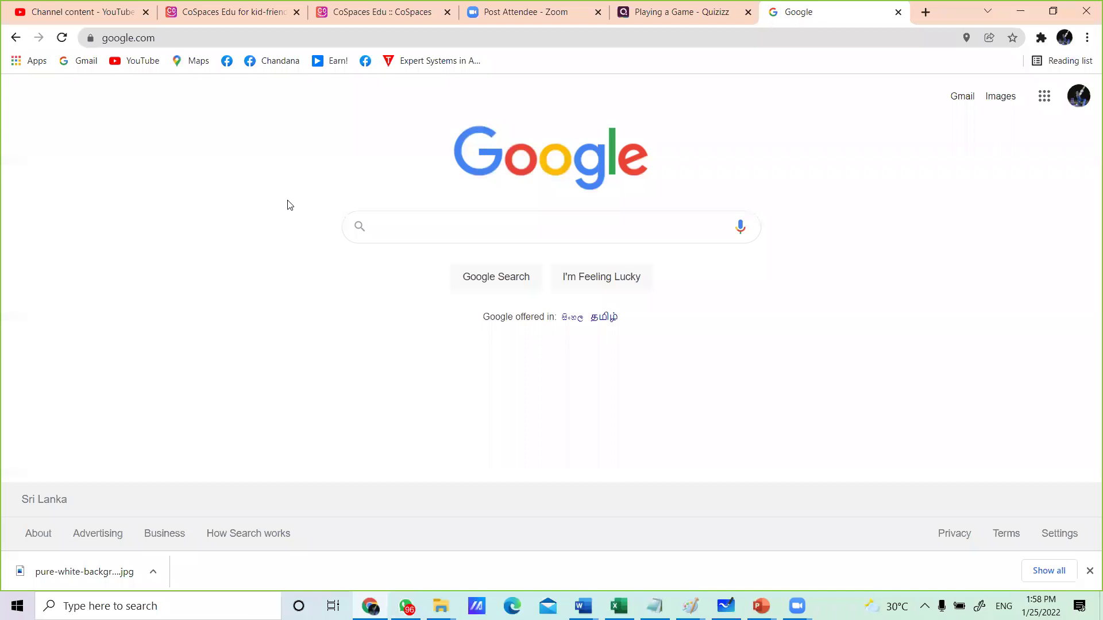
Step: Search Google for giphy, look through the results and open the GIPHY website
left_click(427, 229)
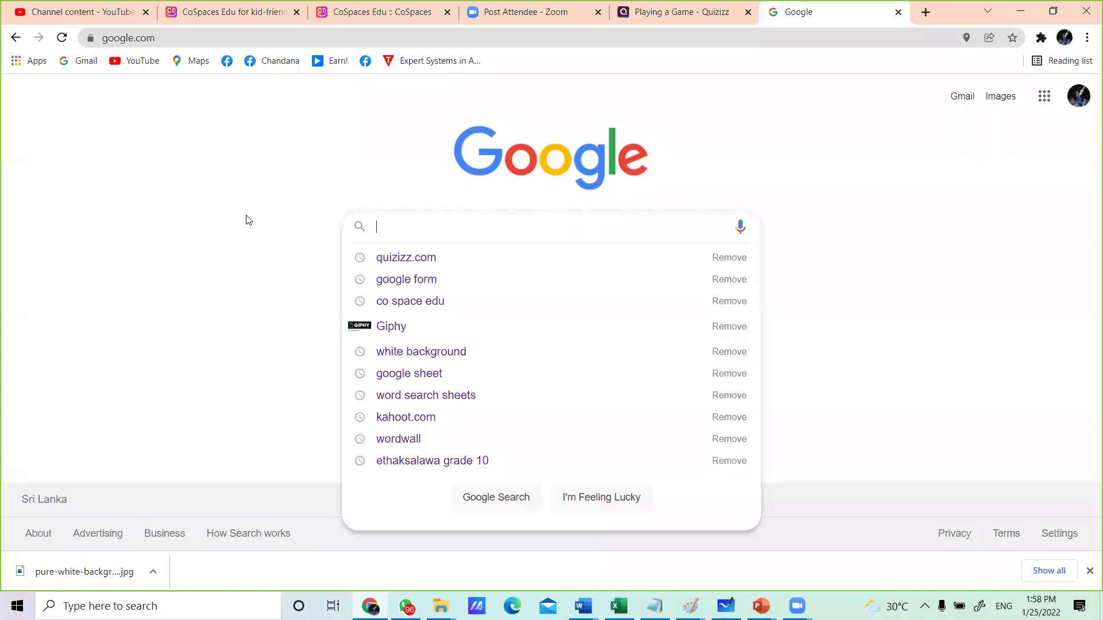
type("gi")
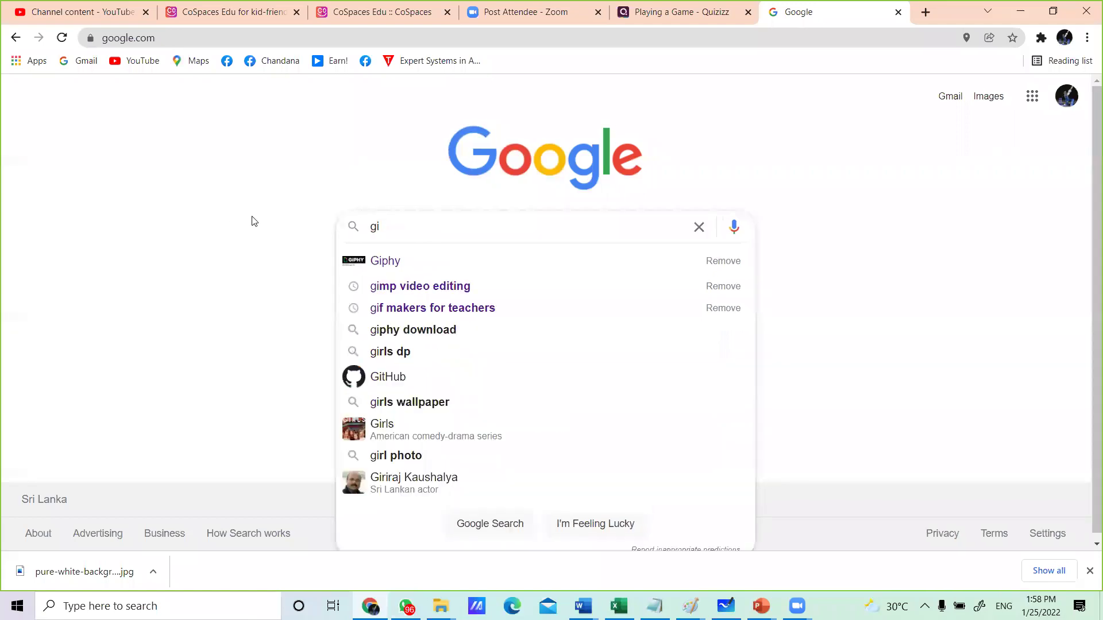
type("p")
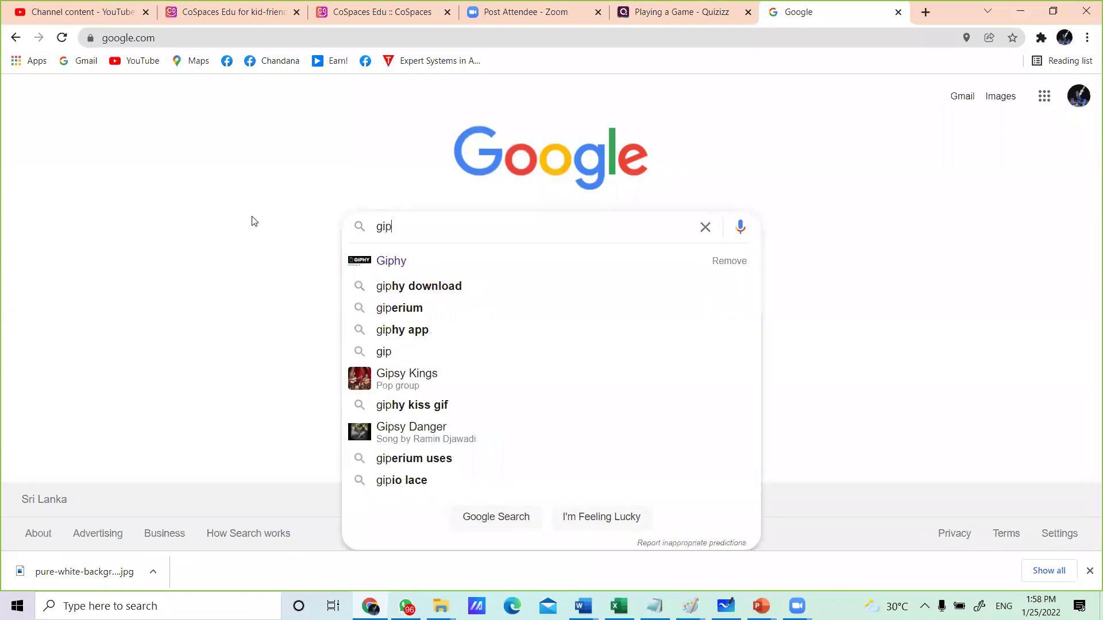
type("hy")
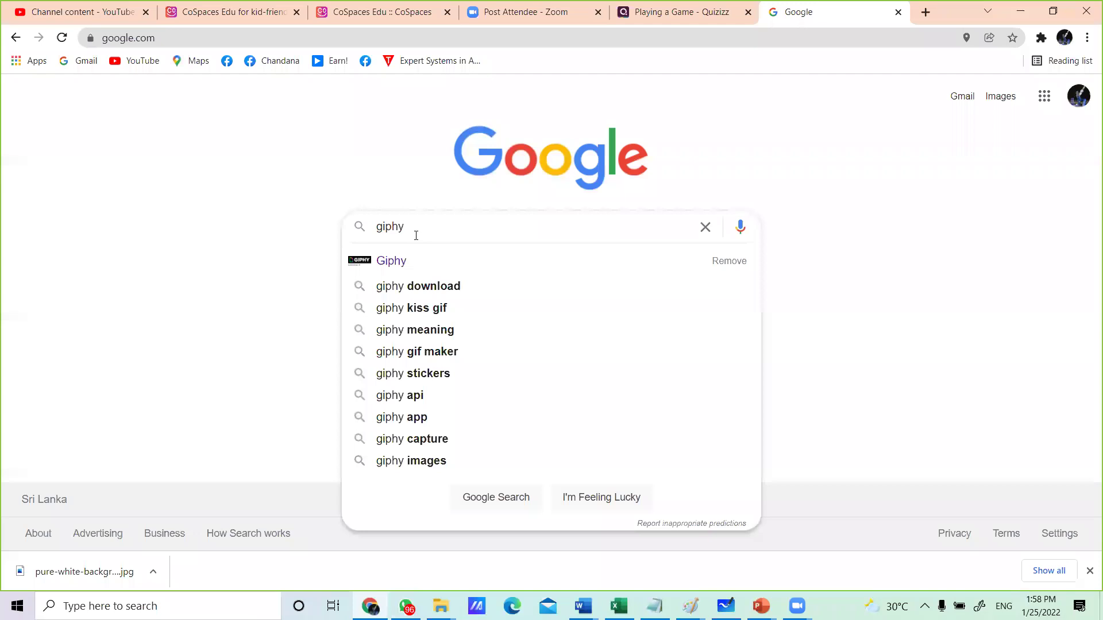
left_click(397, 261)
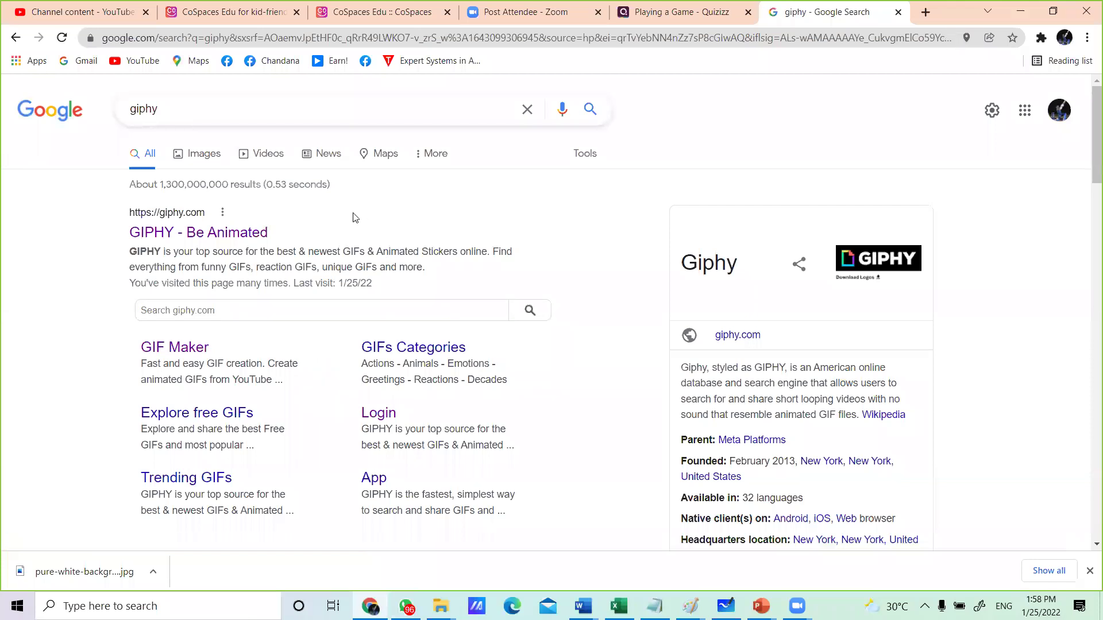
scroll(353, 218, "down", 5)
scroll(354, 218, "down", 5)
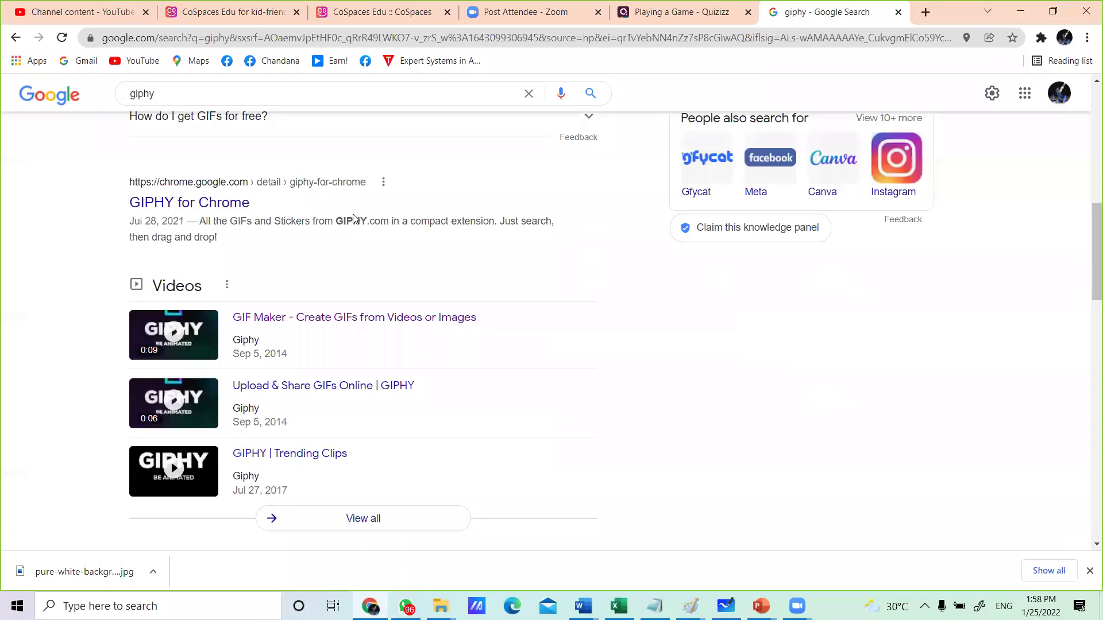
scroll(353, 219, "down", 5)
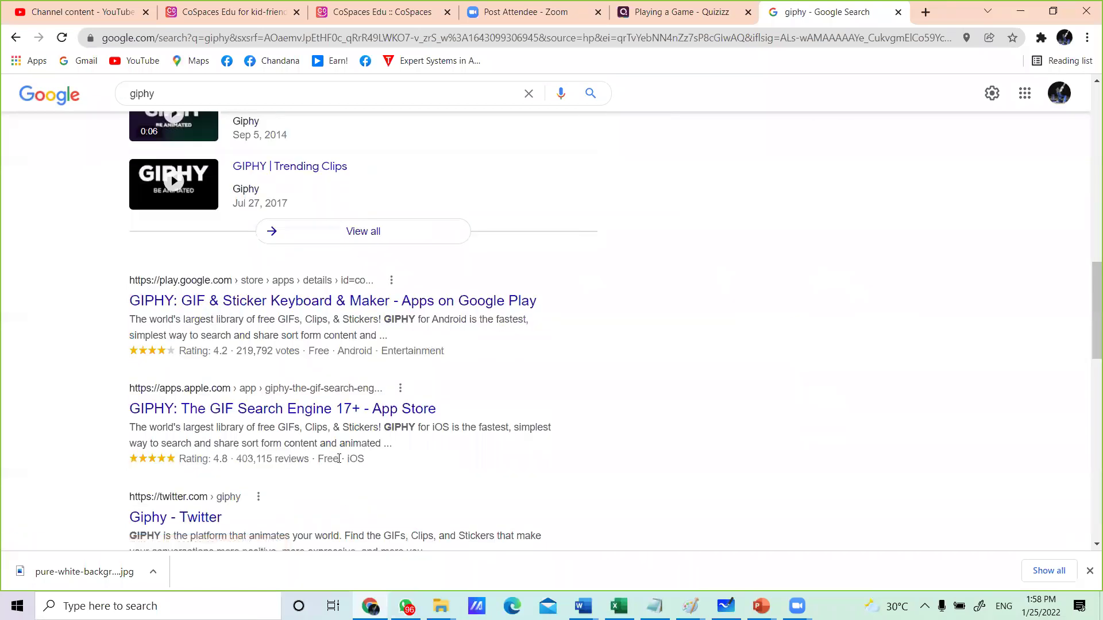
scroll(346, 466, "down", 4)
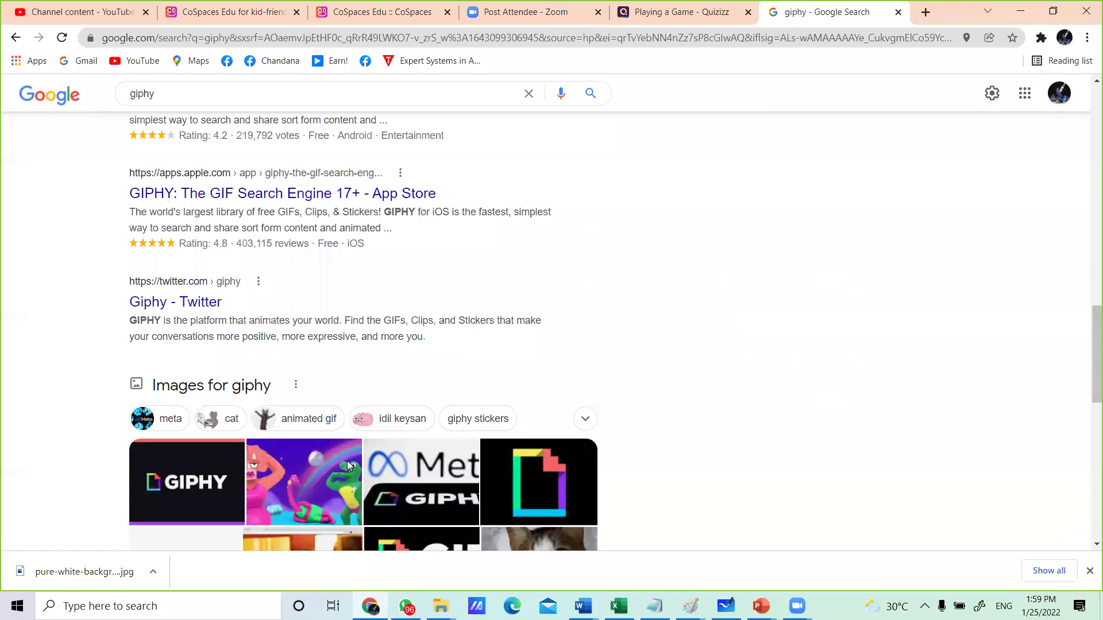
key("Home")
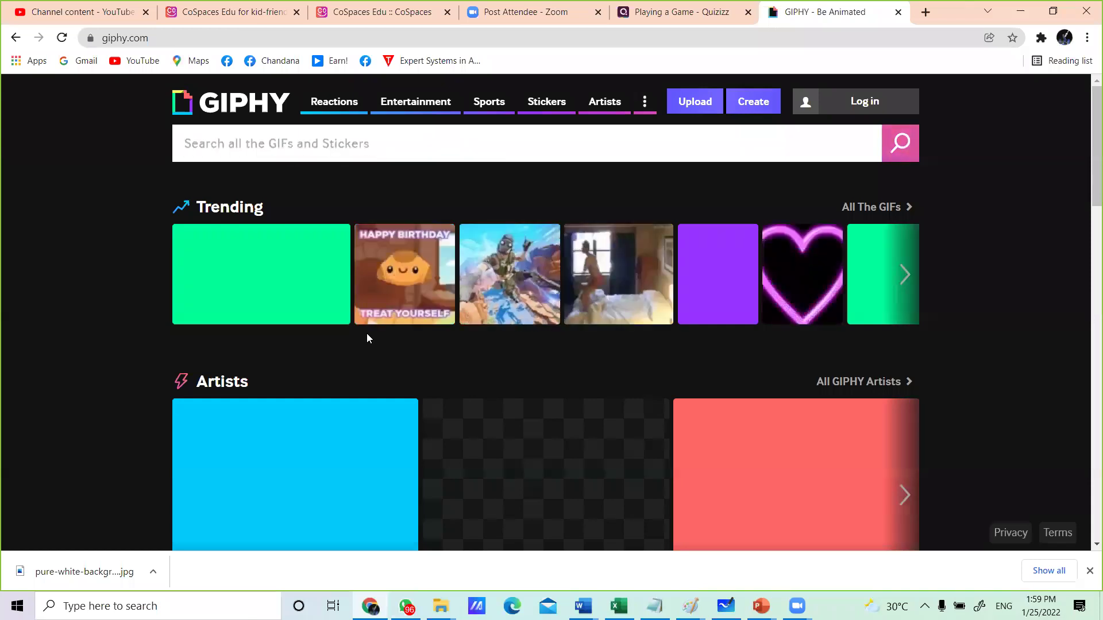
Step: Log in to the GIPHY account and look through the GIFs on its channel page
left_click(857, 102)
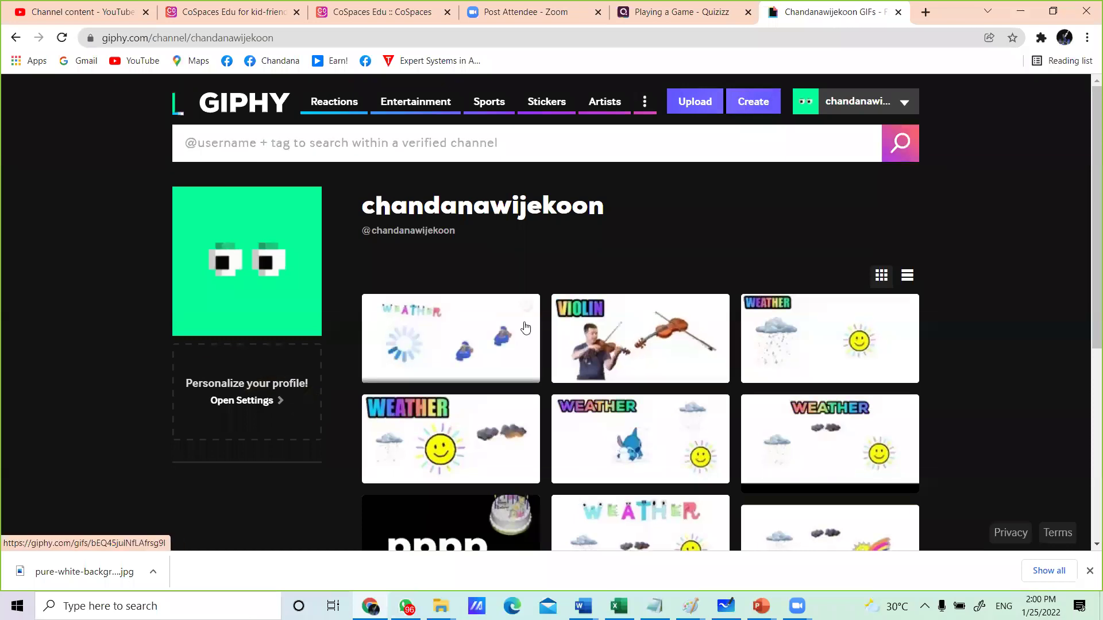
scroll(807, 381, "down", 3)
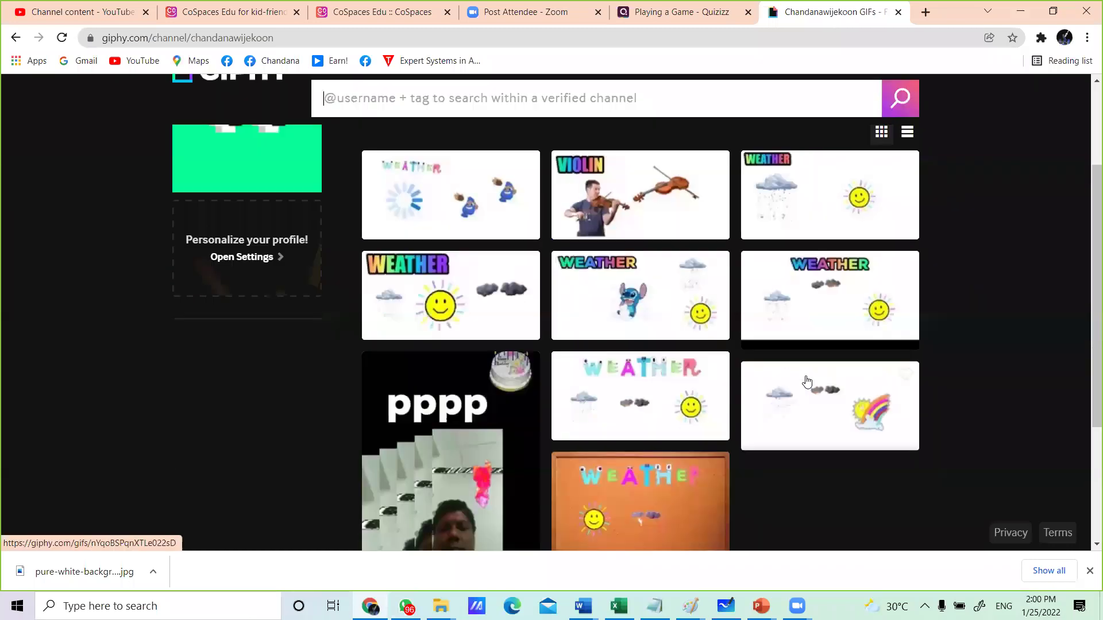
scroll(808, 380, "down", 1)
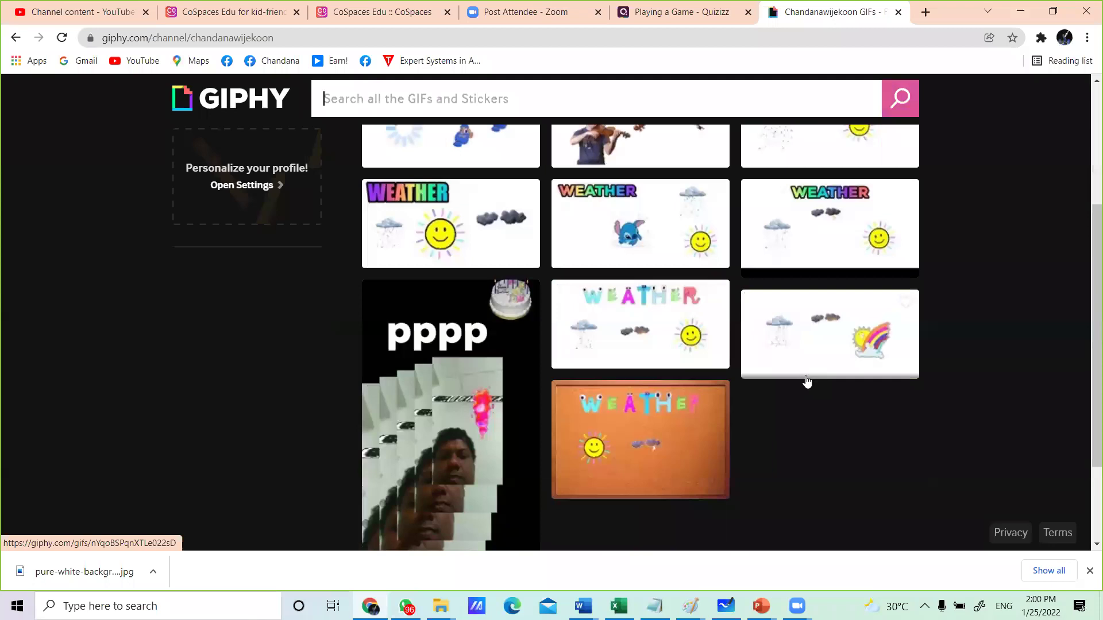
scroll(534, 534, "up", 4)
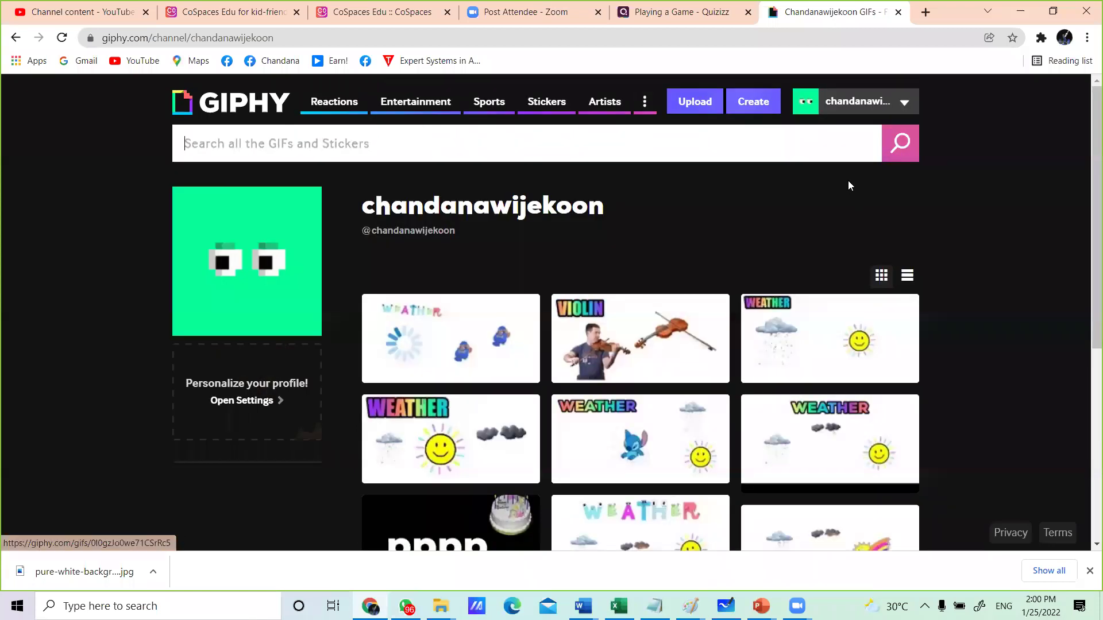
Step: Start creating a new GIF in GIPHY from the image file pure-white-background-85a2a7fd in the firstyear folder
left_click(757, 105)
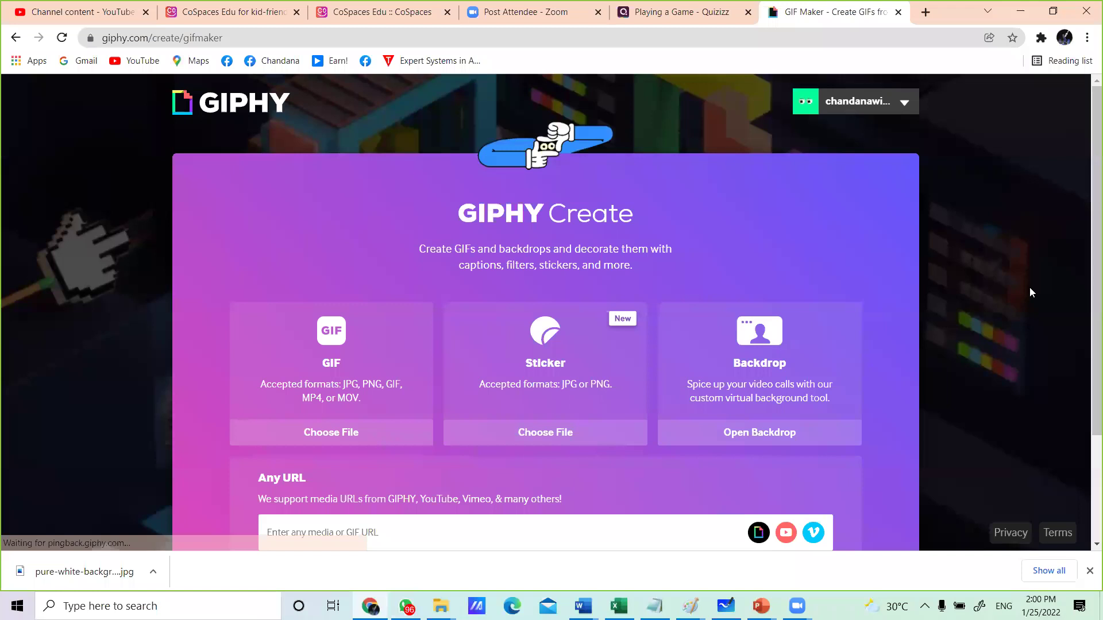
scroll(1030, 288, "down", 1)
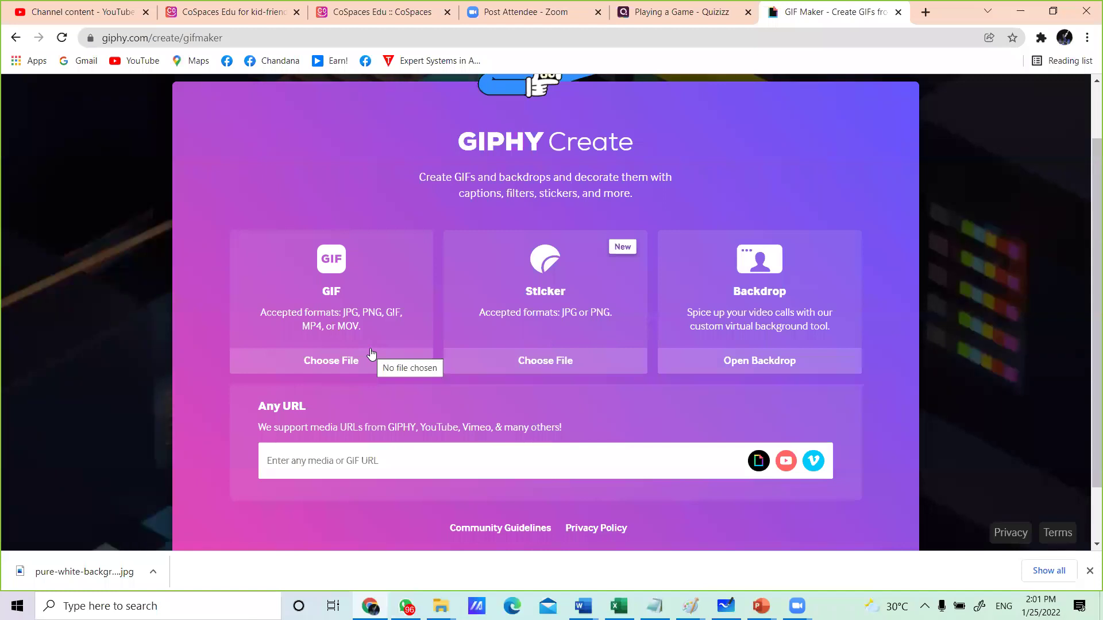
left_click(327, 362)
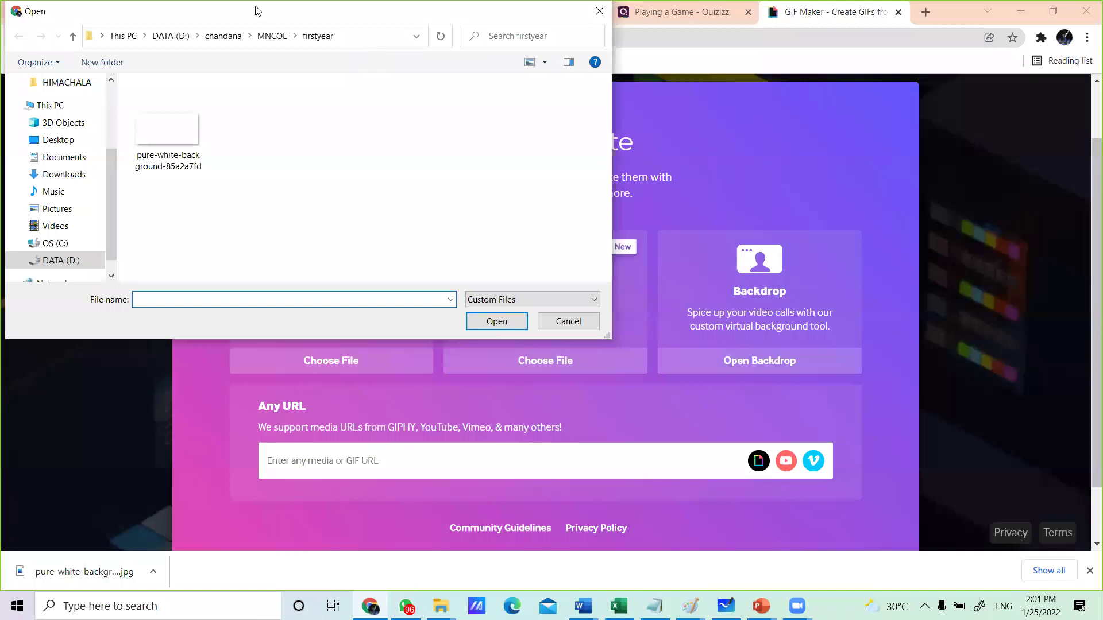
left_click_drag(255, 11, 500, 79)
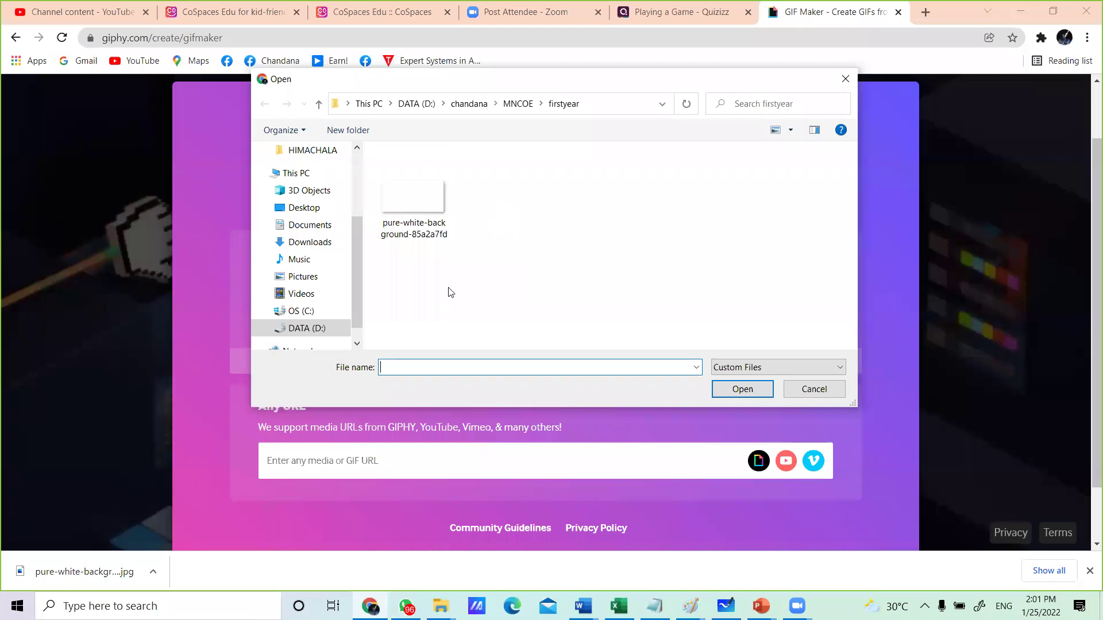
left_click(412, 198)
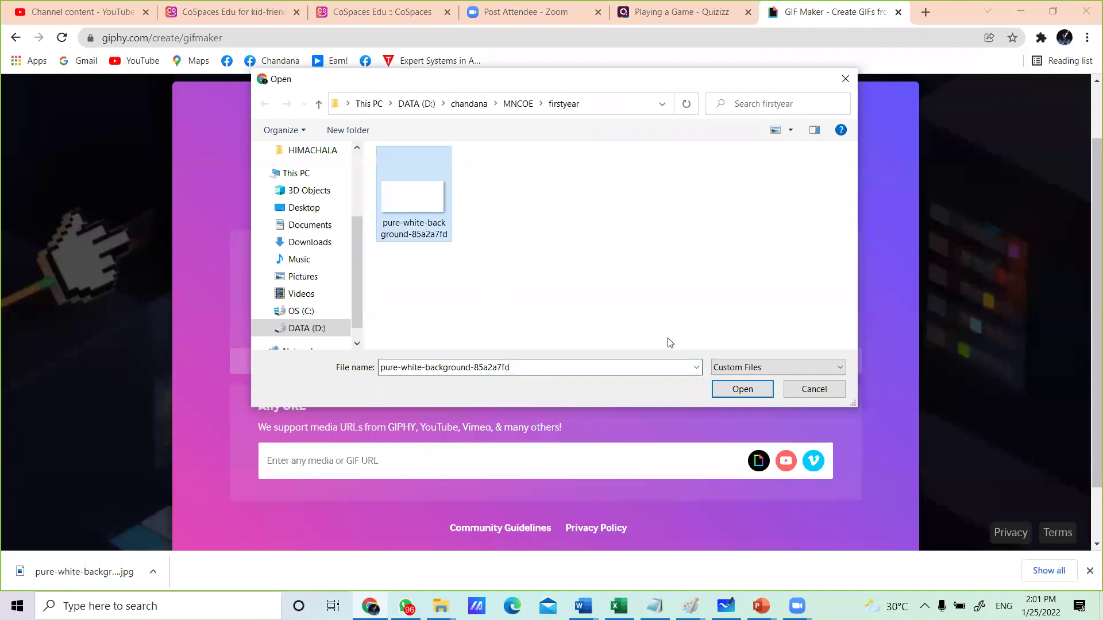
left_click(745, 391)
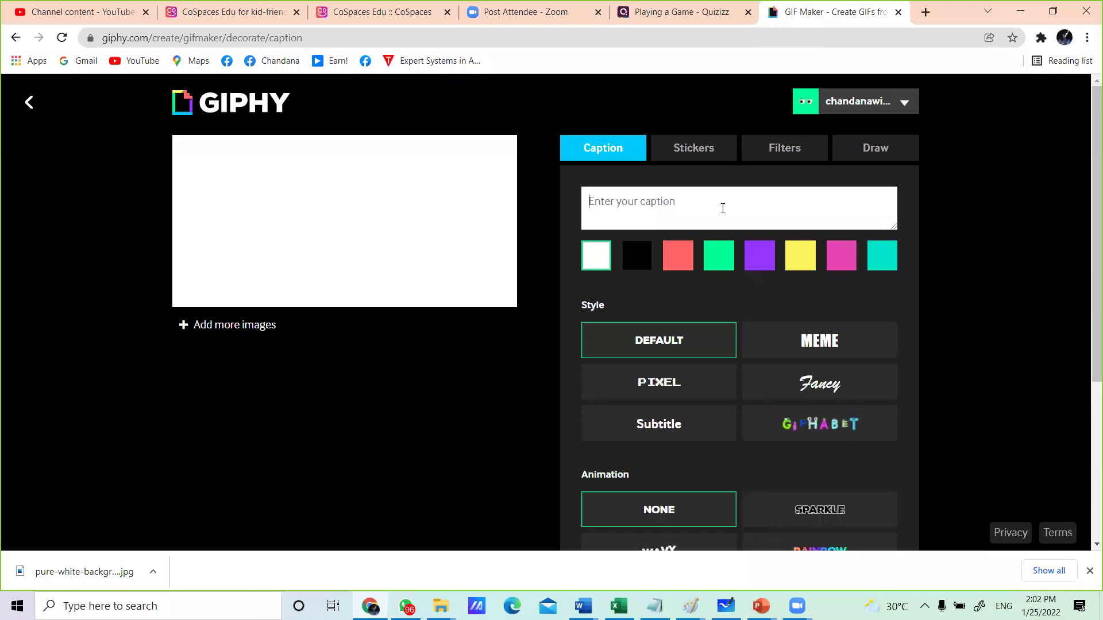
Step: Add the caption "weather" to the image, try the red, green and purple text colours, and settle on yellow
type("we")
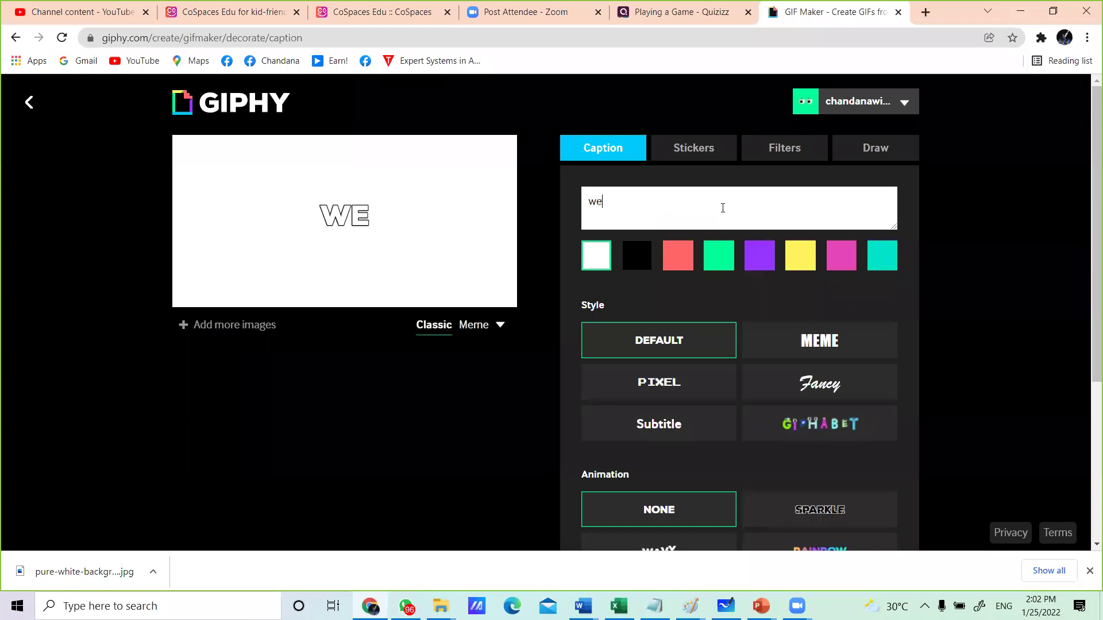
type("a")
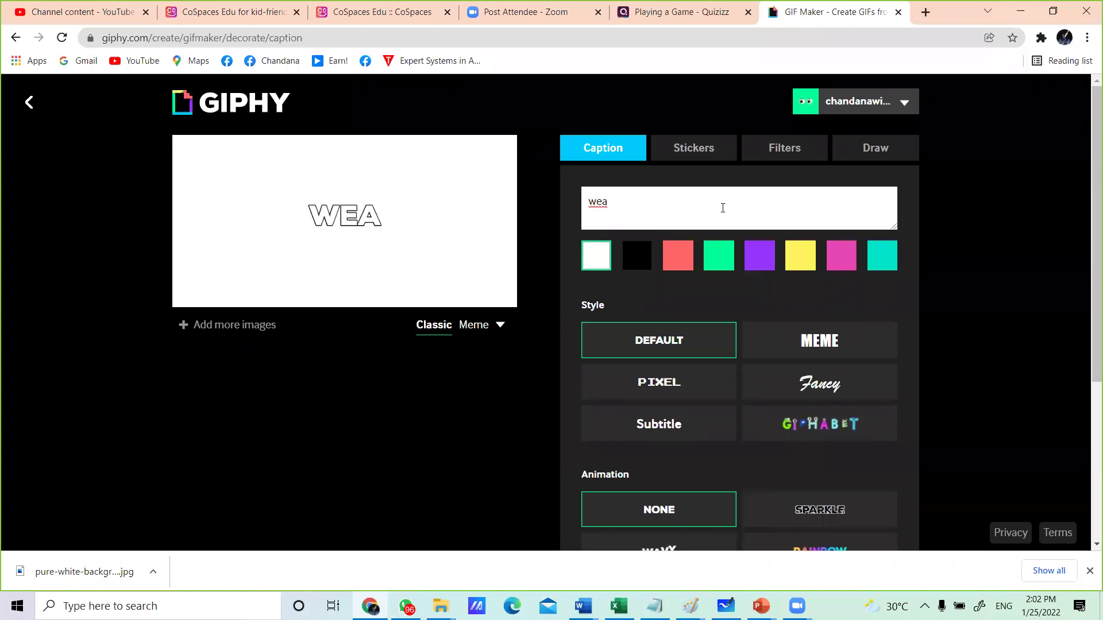
type("ther")
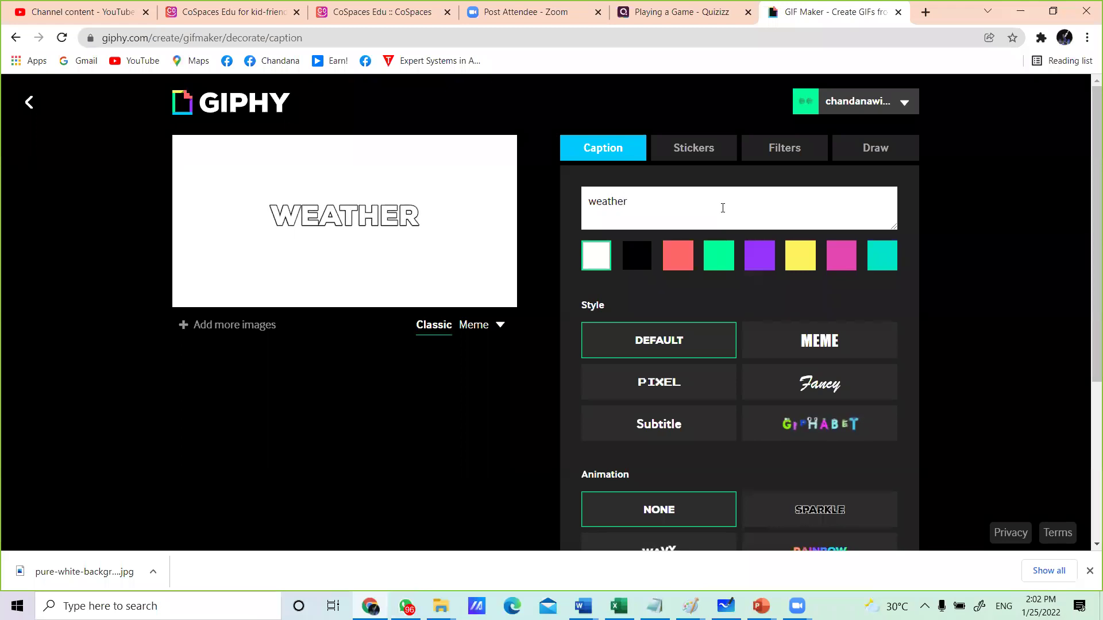
left_click(674, 258)
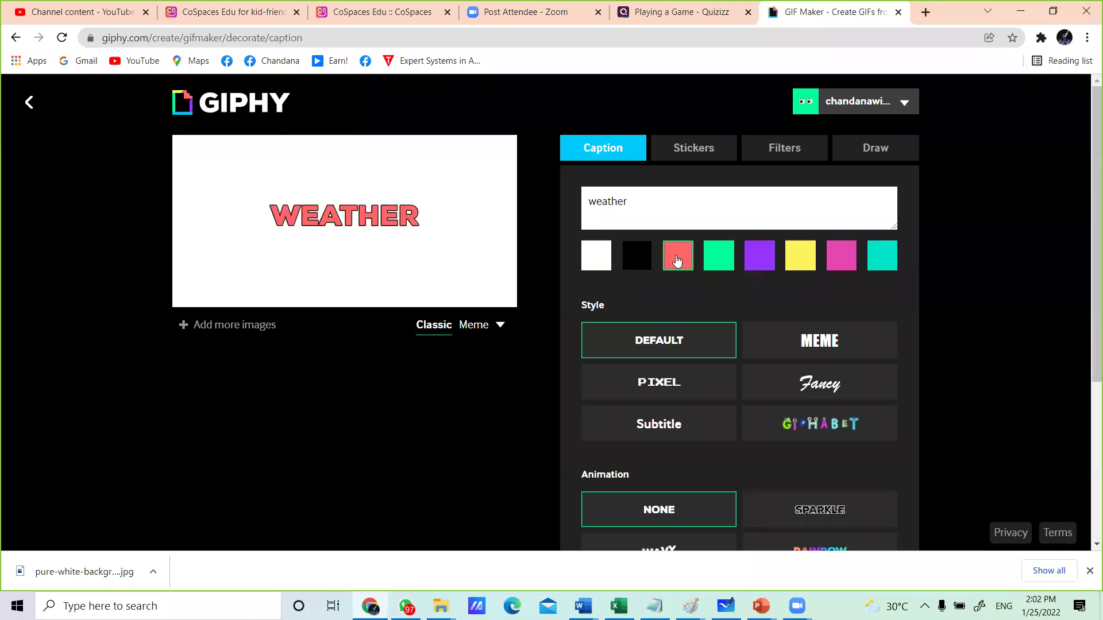
left_click(733, 255)
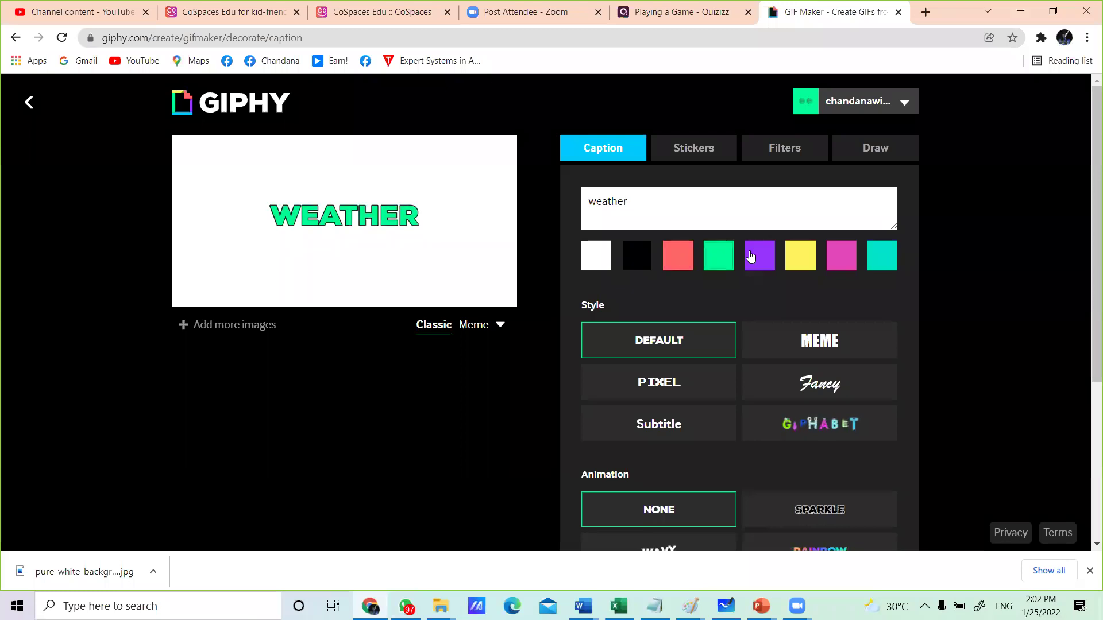
left_click(759, 256)
left_click(805, 257)
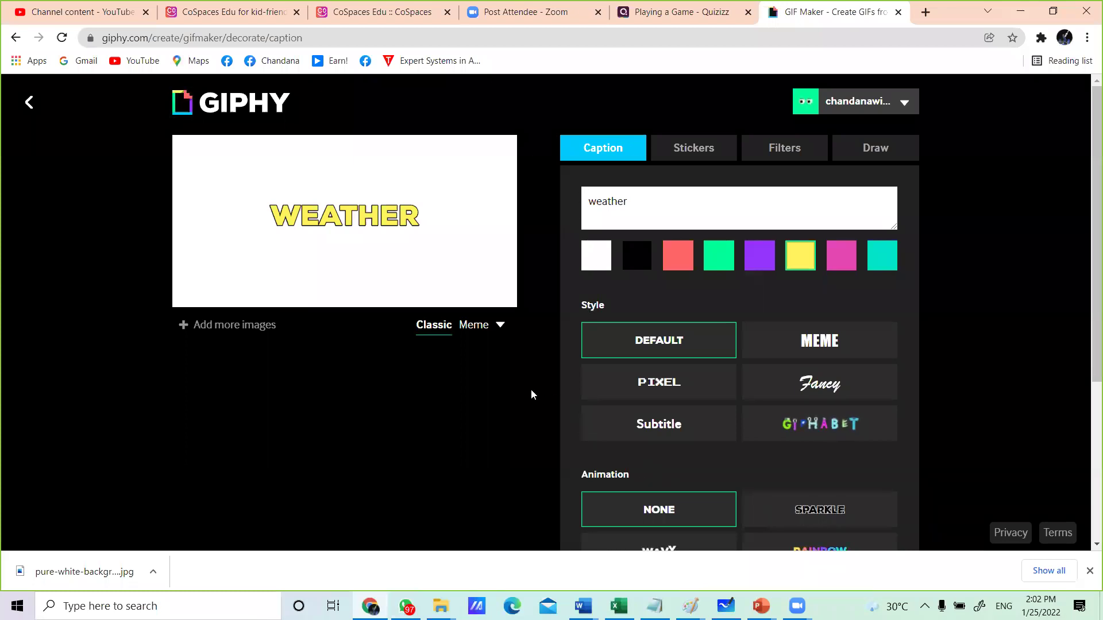
Step: Apply the Rainbow animation to the weather caption
scroll(531, 388, "down", 2)
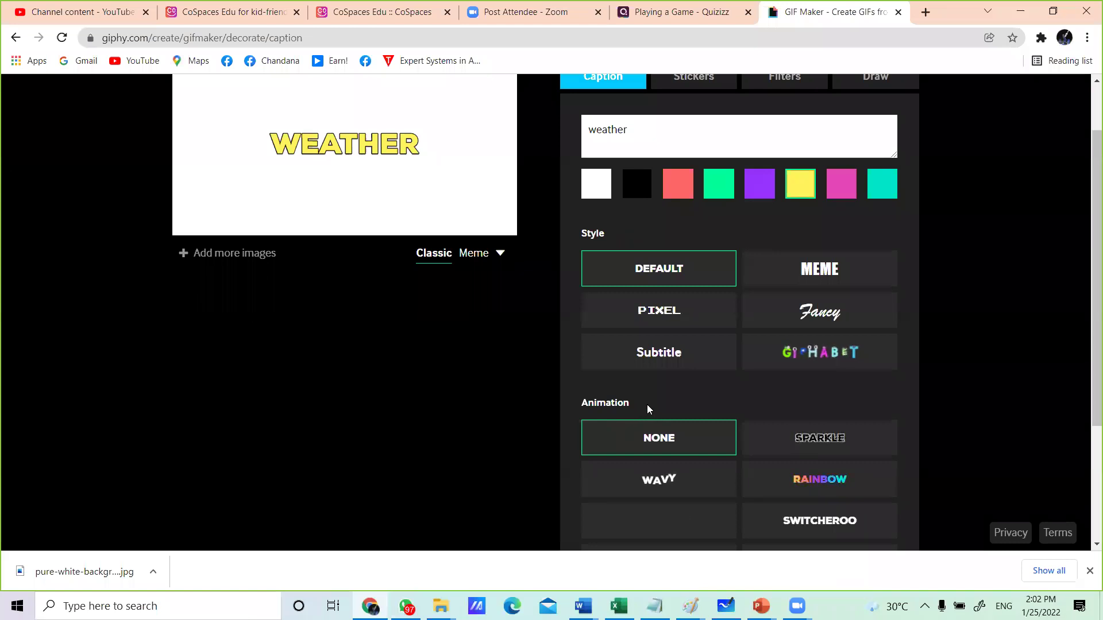
scroll(647, 404, "down", 1)
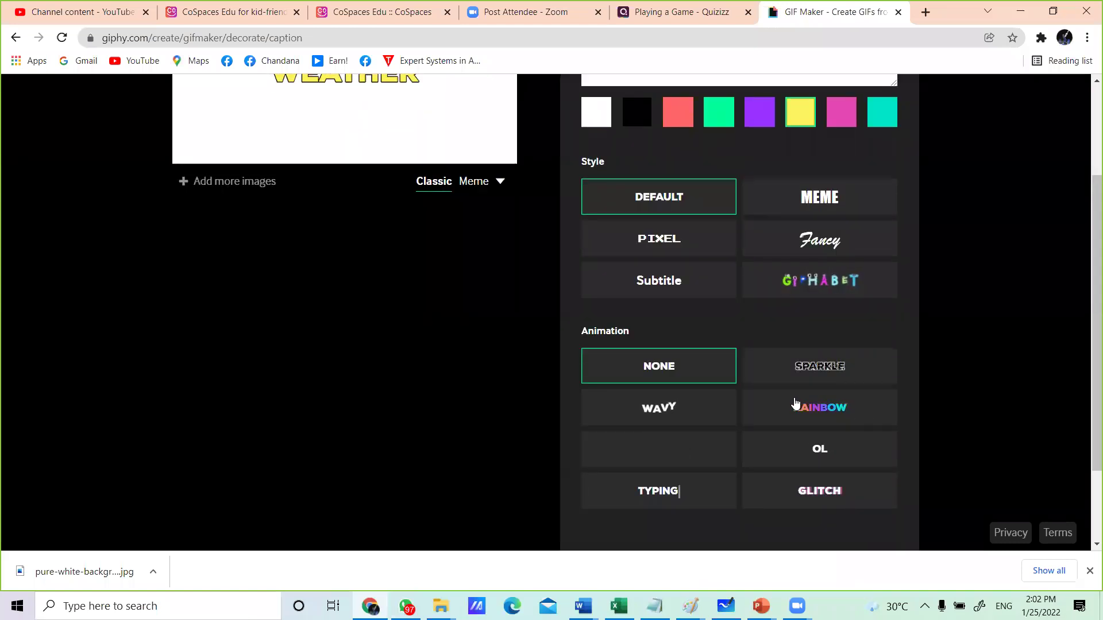
left_click(815, 419)
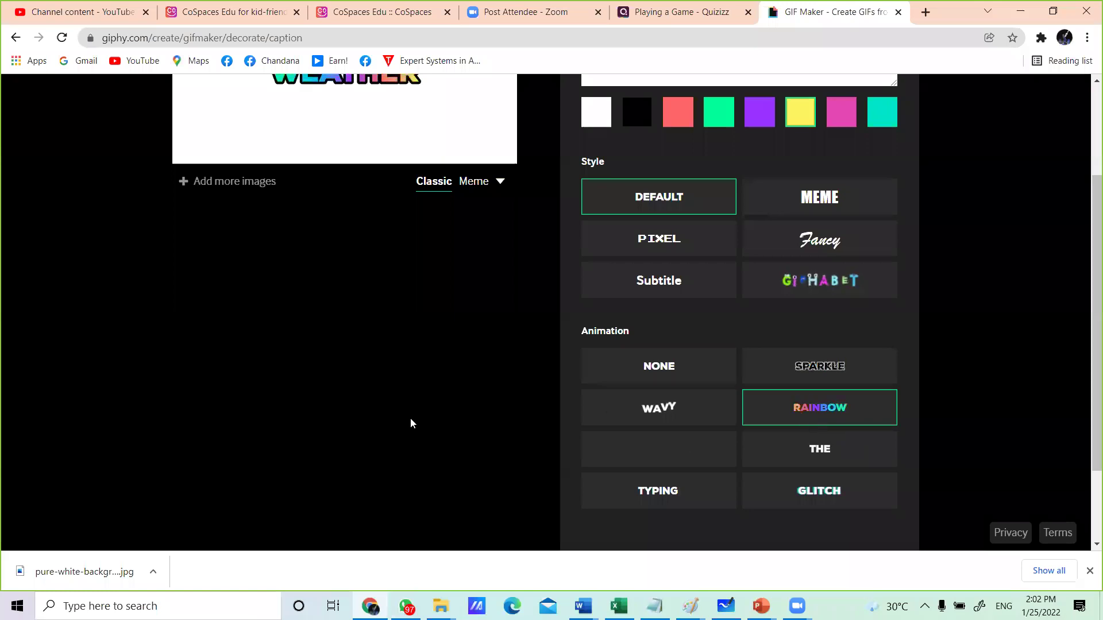
scroll(419, 424, "up", 2)
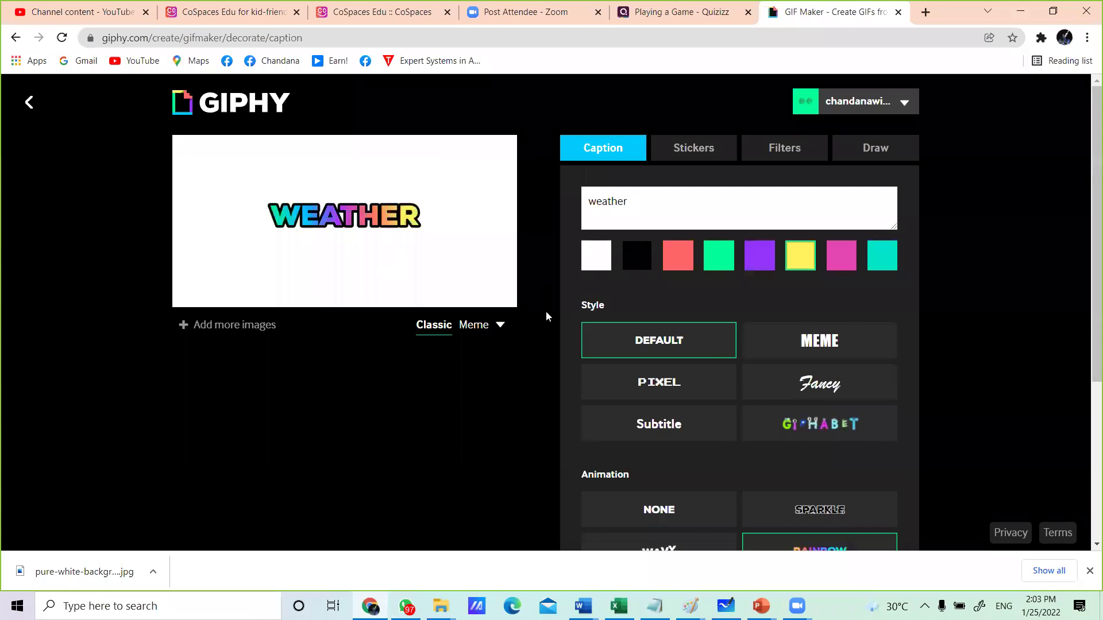
Step: Try the Giphabet, Pixel and Subtitle styles on the caption and return it to the Default style
left_click(821, 426)
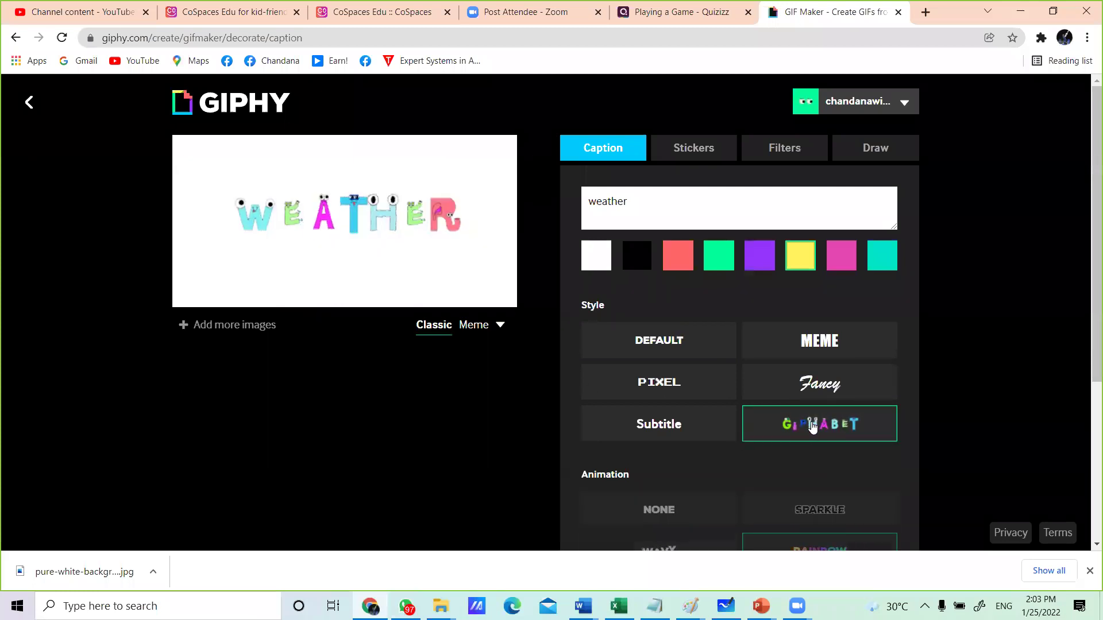
left_click(671, 351)
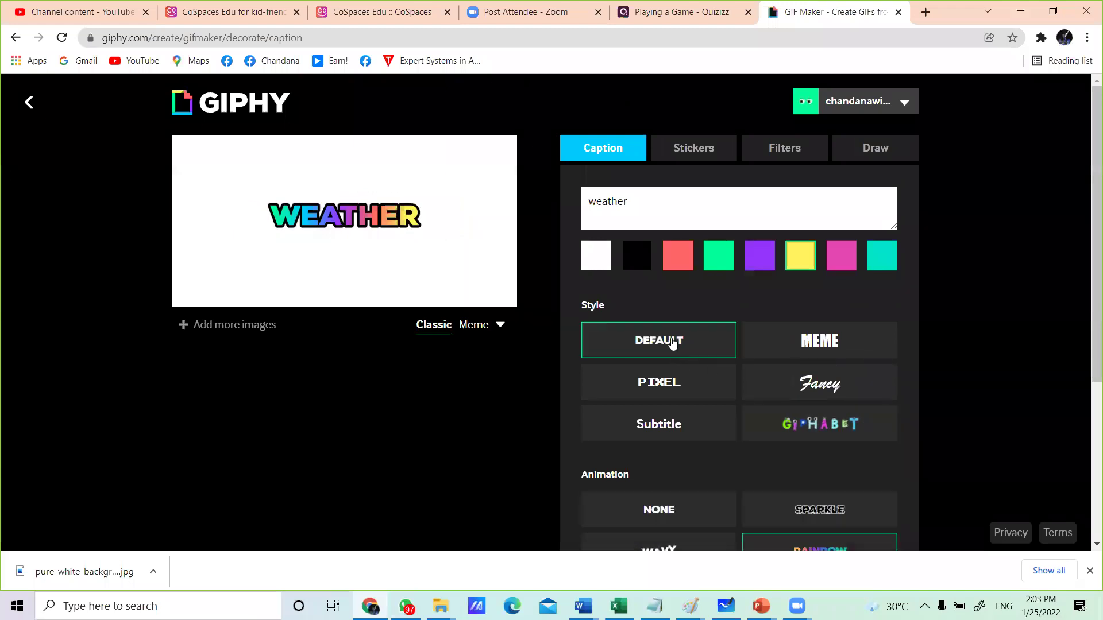
left_click(680, 380)
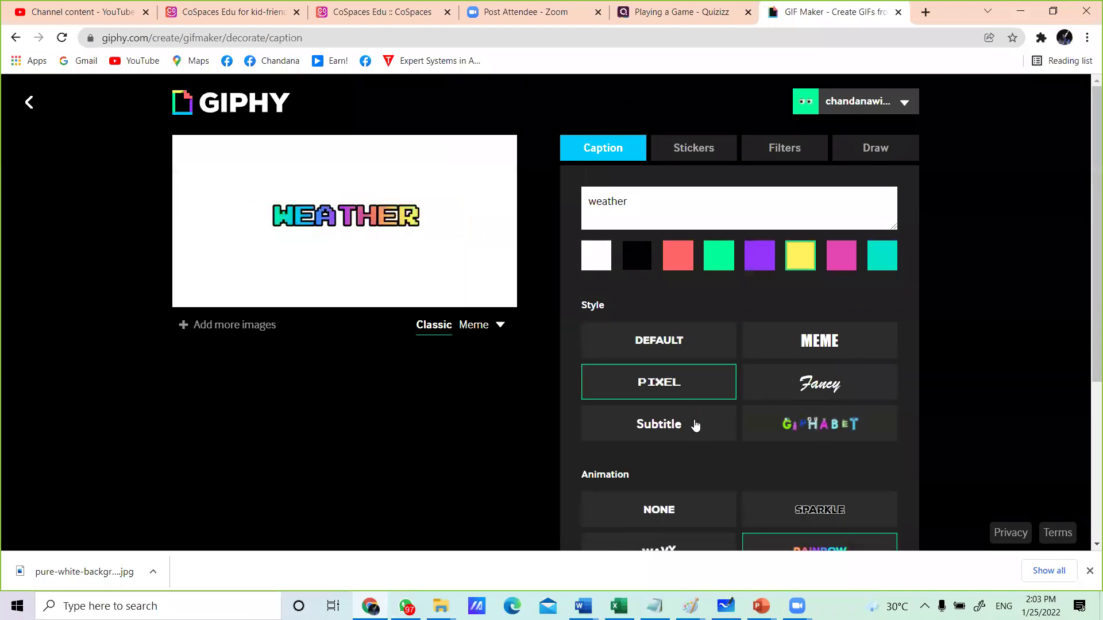
left_click(695, 425)
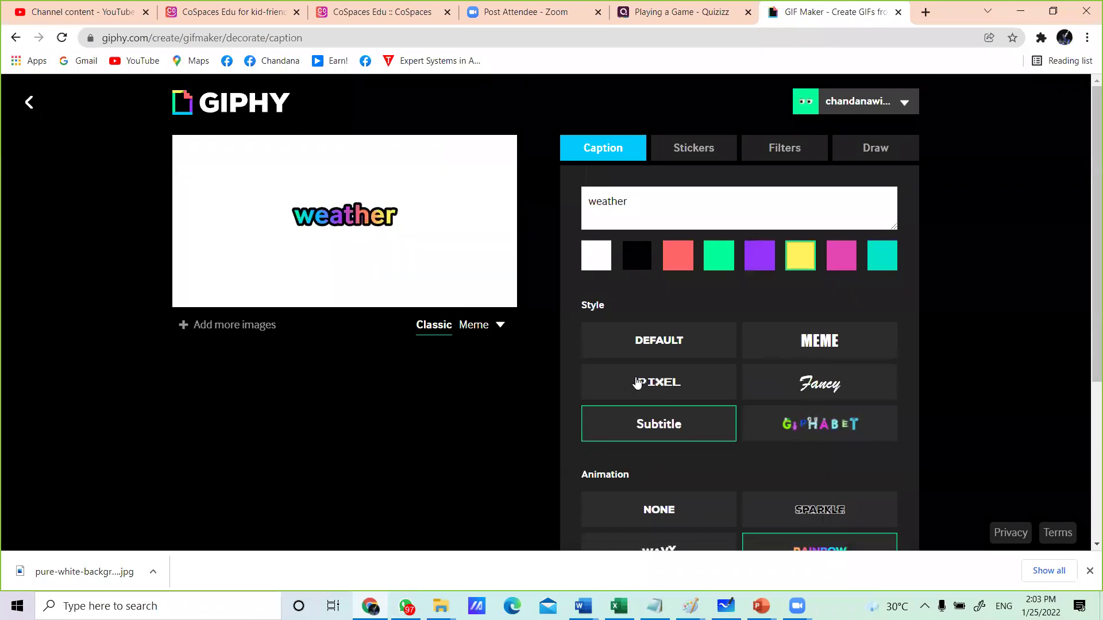
left_click(654, 342)
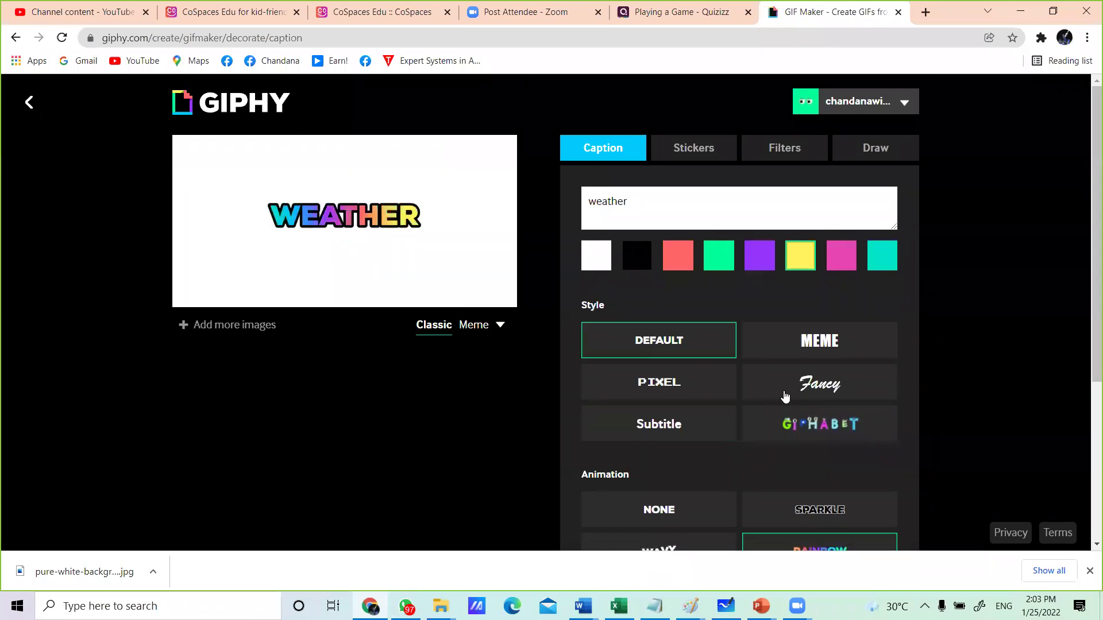
scroll(275, 300, "down", 3)
scroll(275, 300, "up", 3)
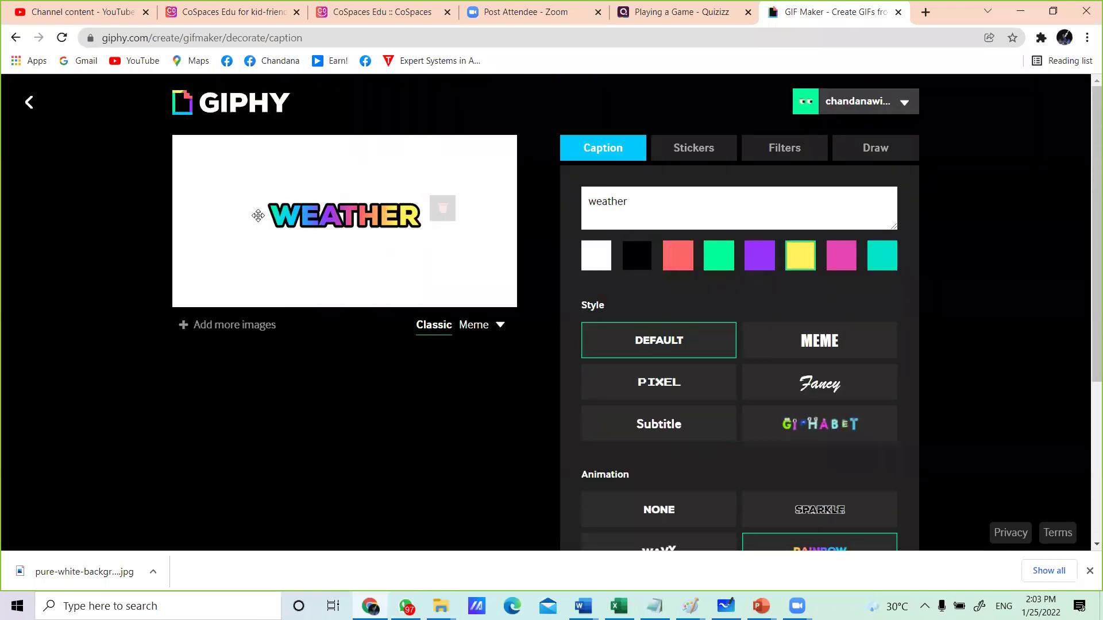
Step: Shrink the weather caption and place it in the upper-left corner of the white image
left_click(371, 213)
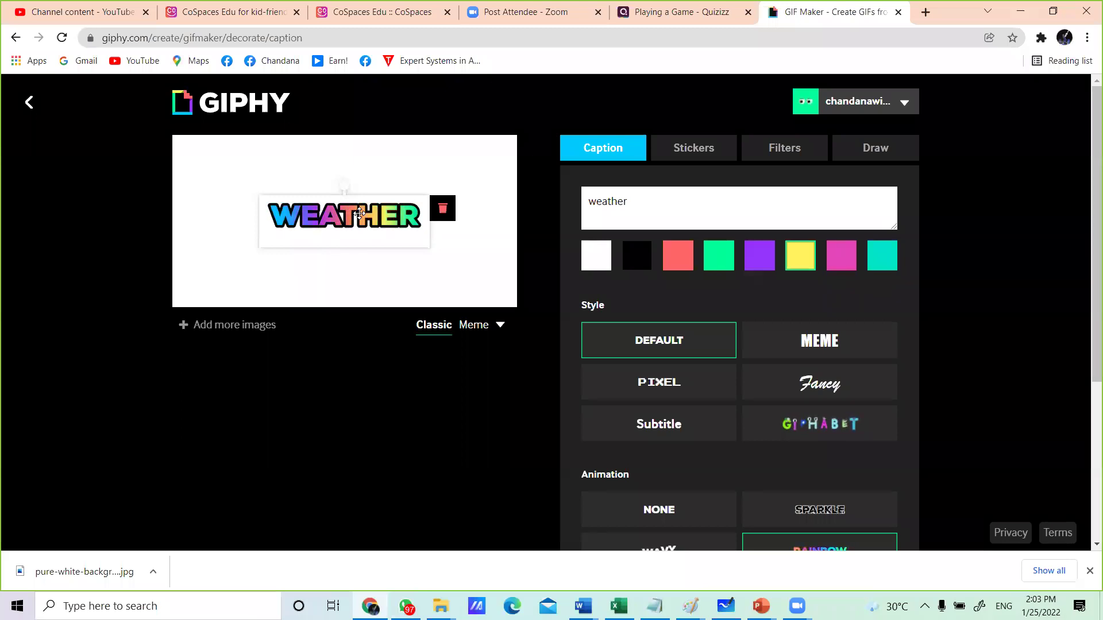
left_click(463, 254)
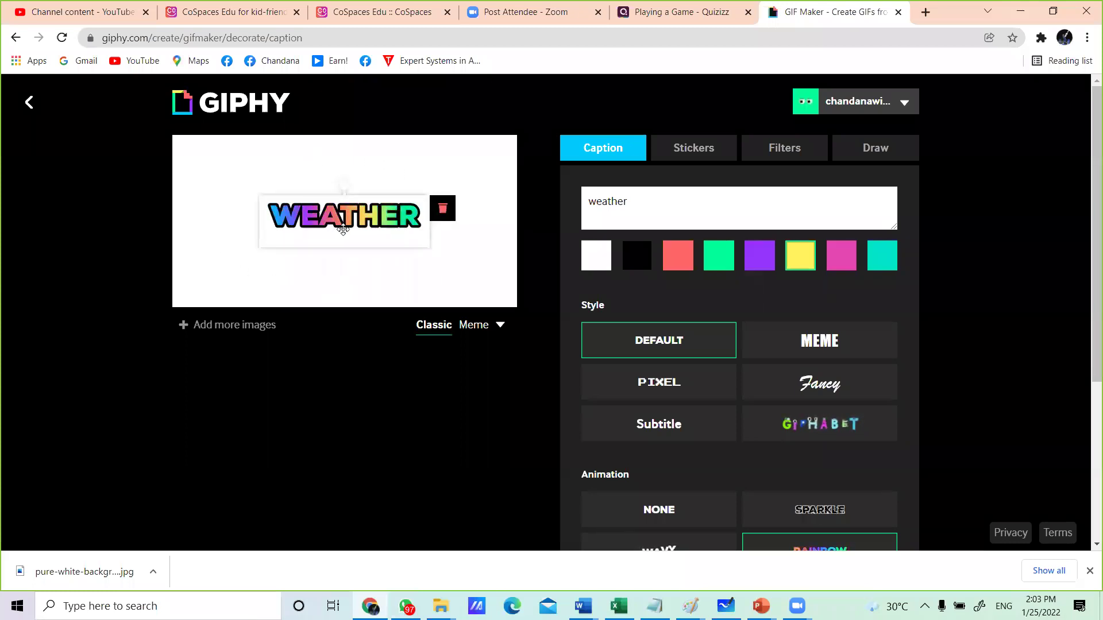
left_click_drag(326, 182, 277, 181)
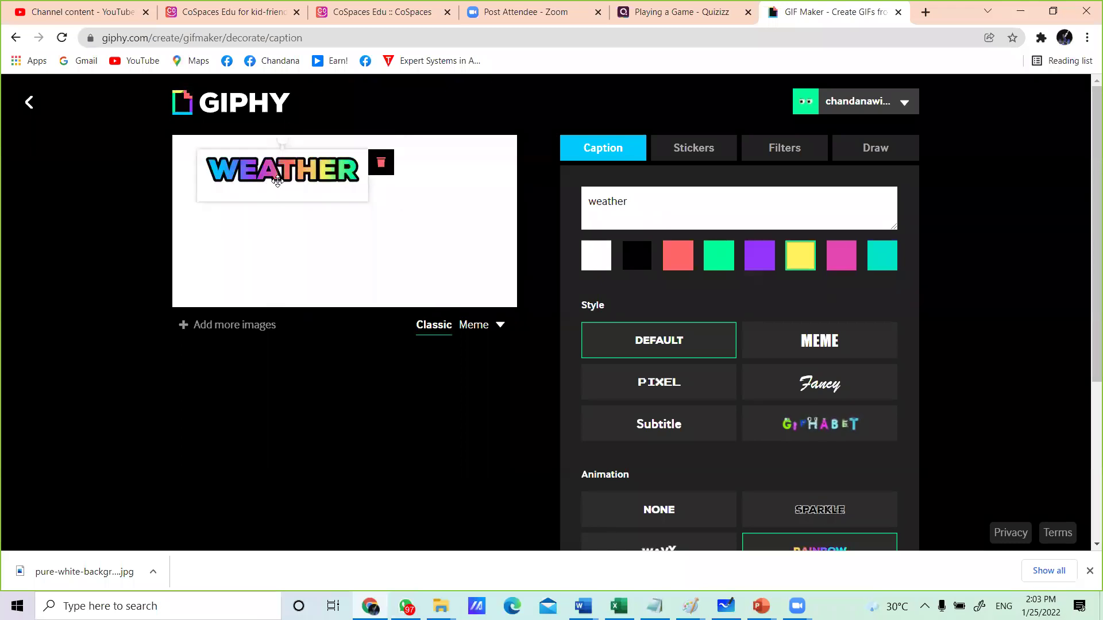
left_click_drag(365, 196, 368, 221)
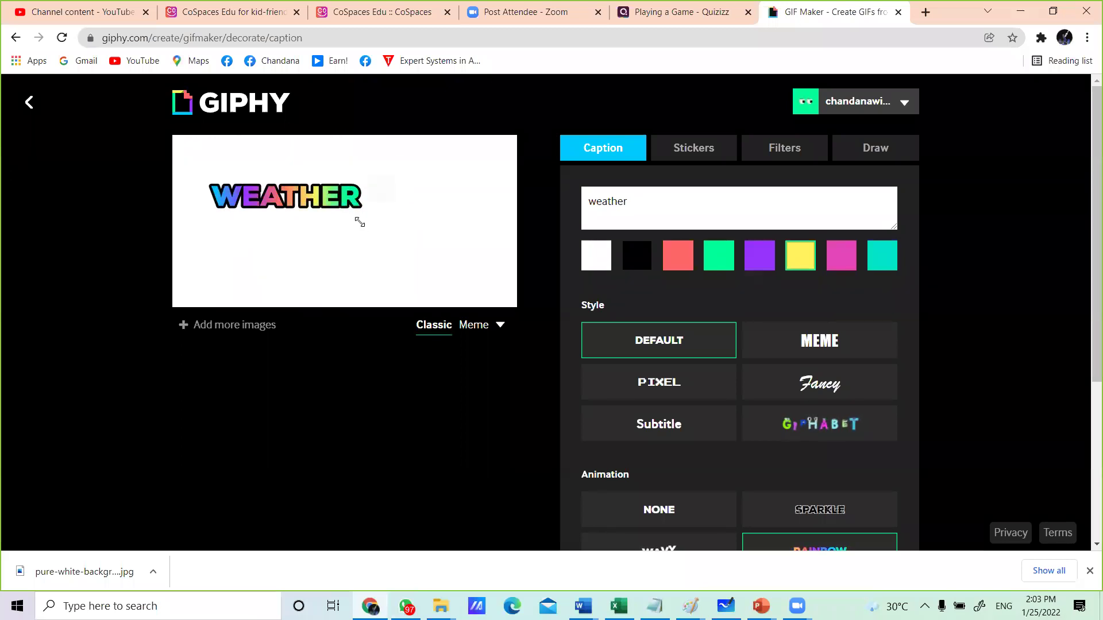
left_click_drag(357, 222, 253, 138)
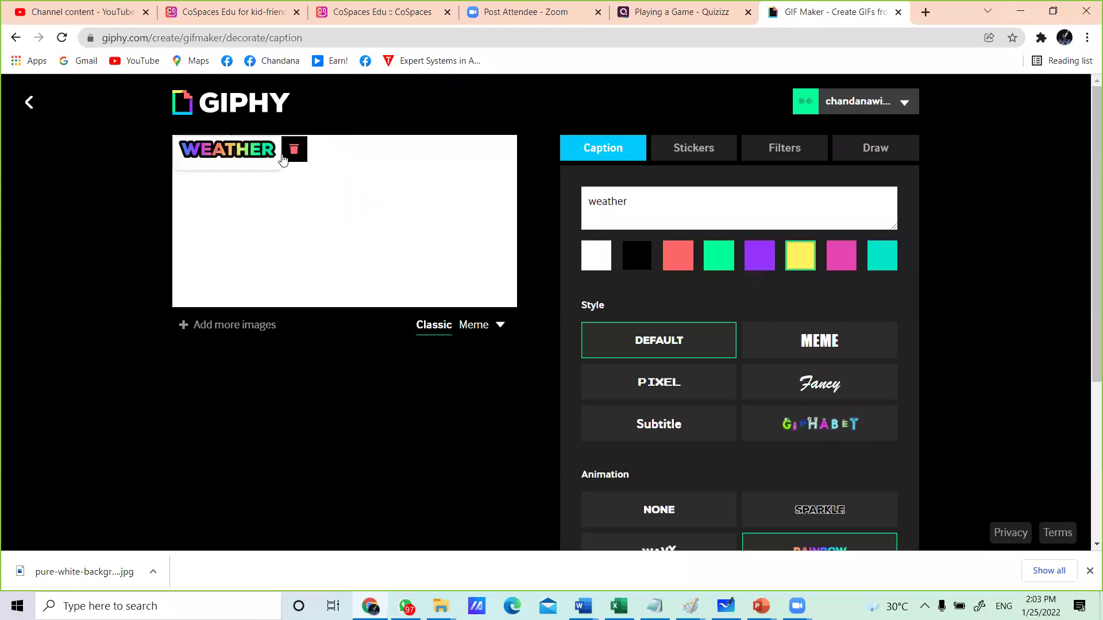
left_click(345, 224)
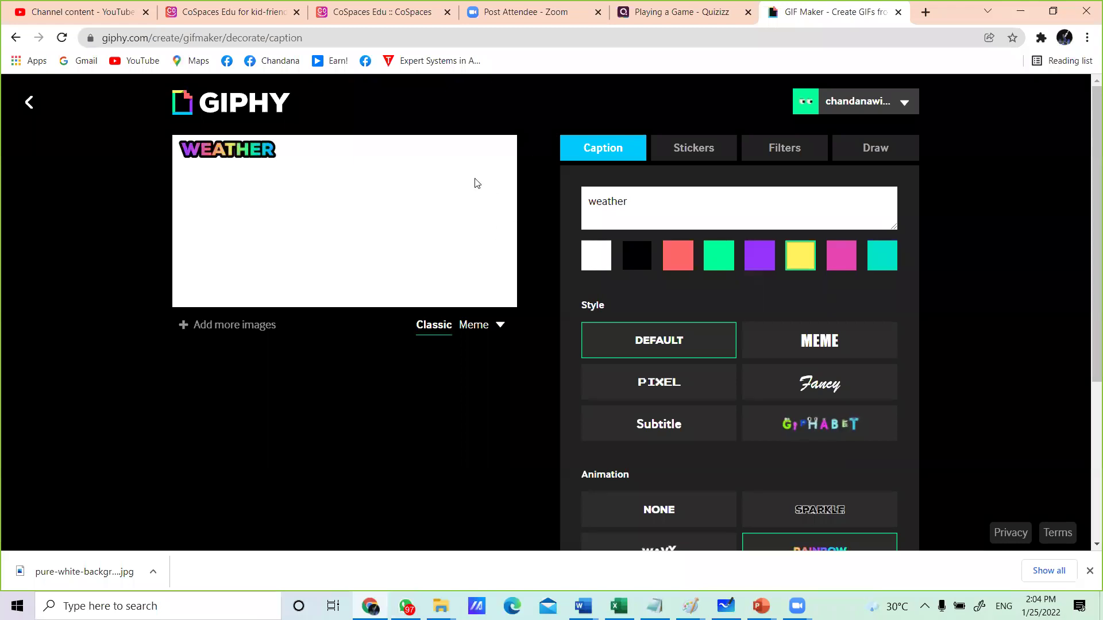
Step: Add the trending sticker of the blue waving character and place it in the upper-right corner of the image
left_click(706, 153)
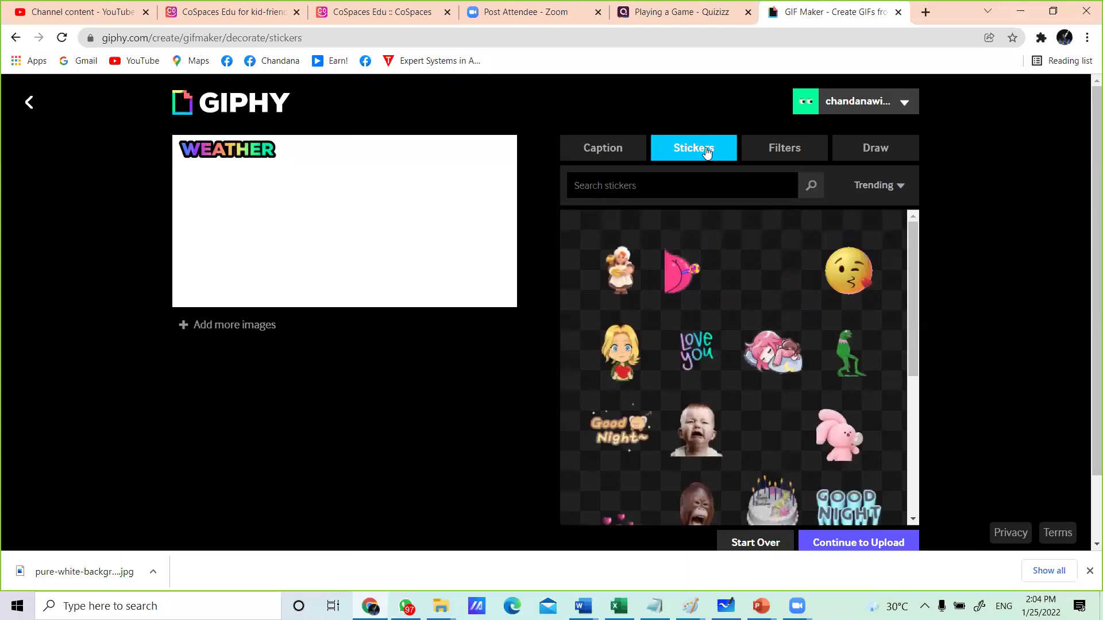
left_click_drag(910, 252, 887, 266)
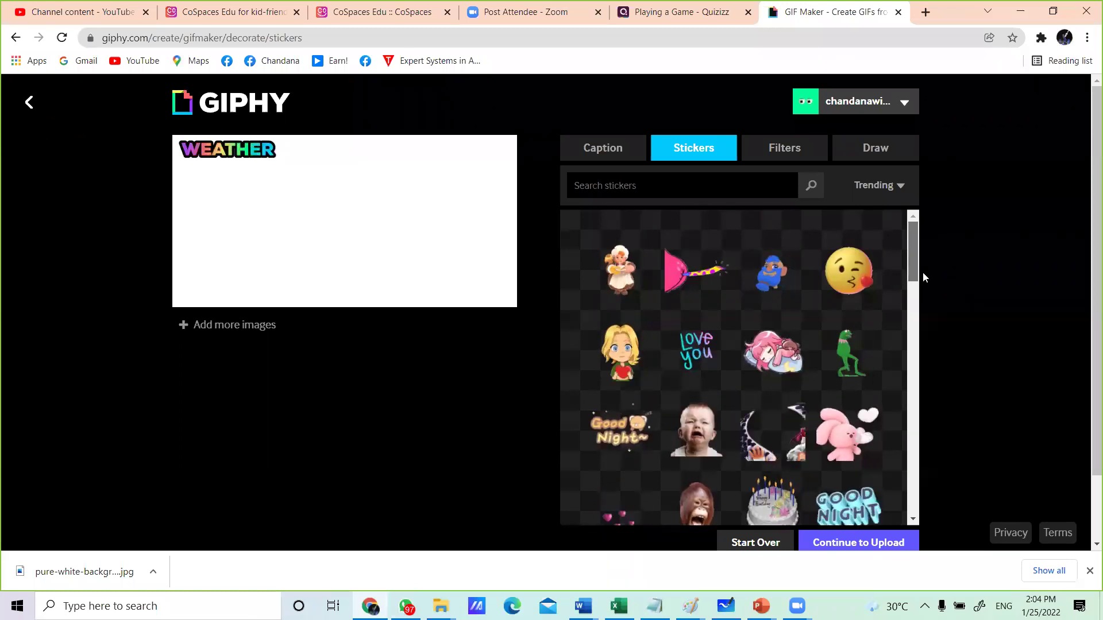
left_click(648, 185)
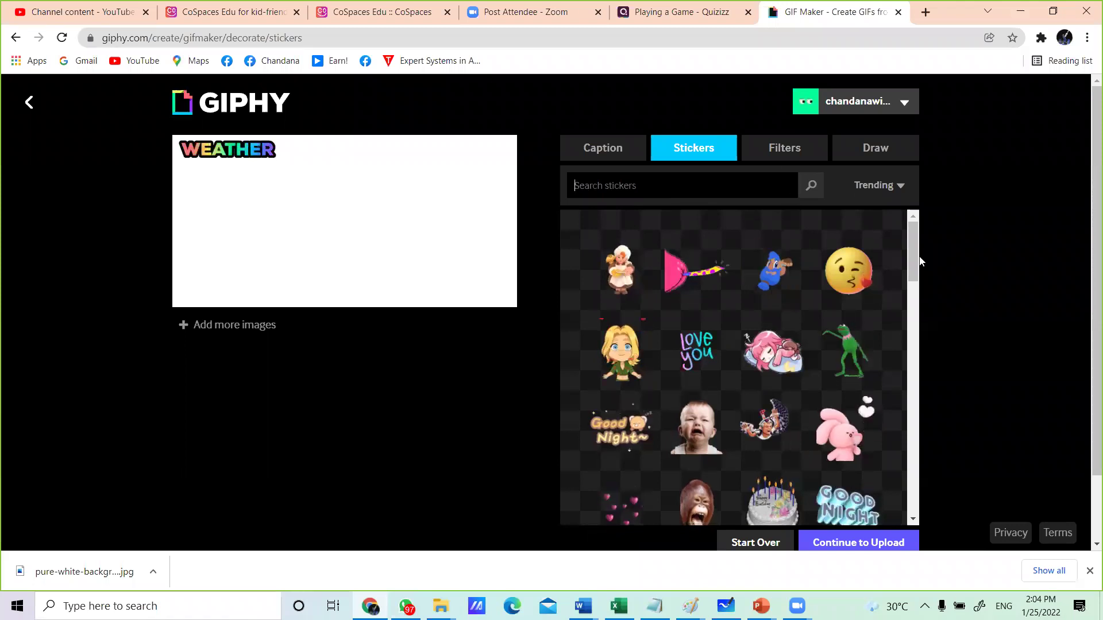
left_click_drag(909, 265, 909, 268)
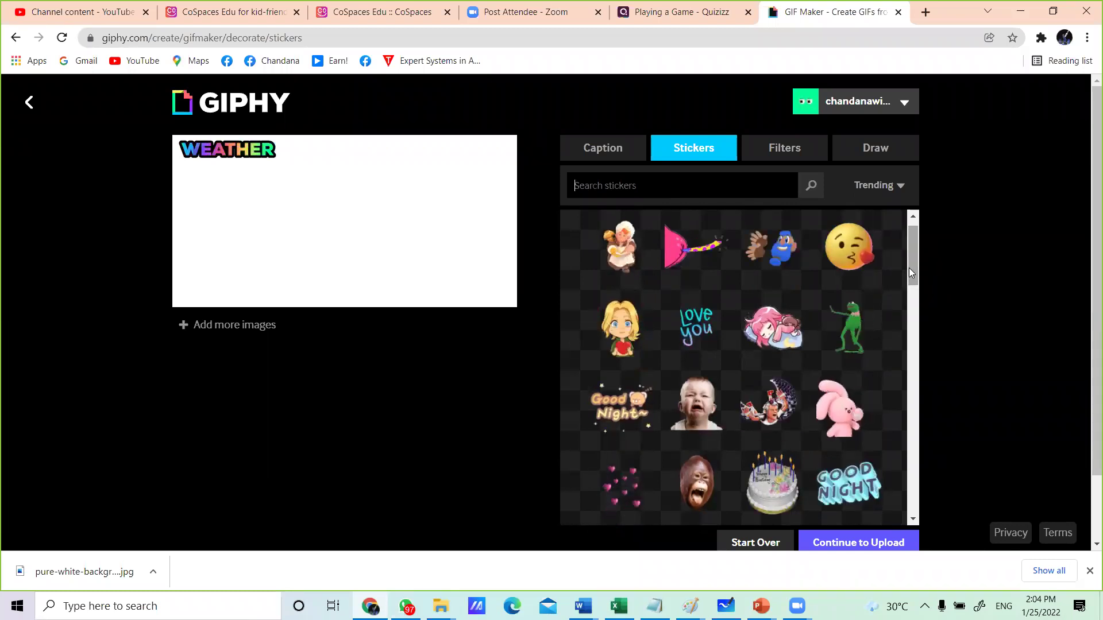
left_click(786, 251)
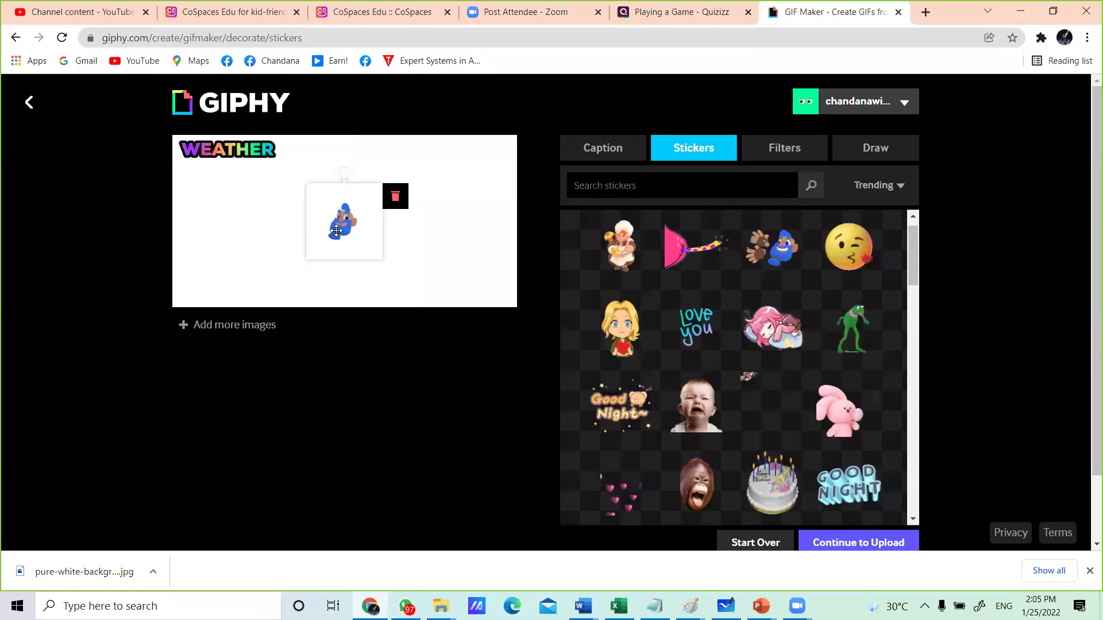
left_click_drag(355, 229, 476, 188)
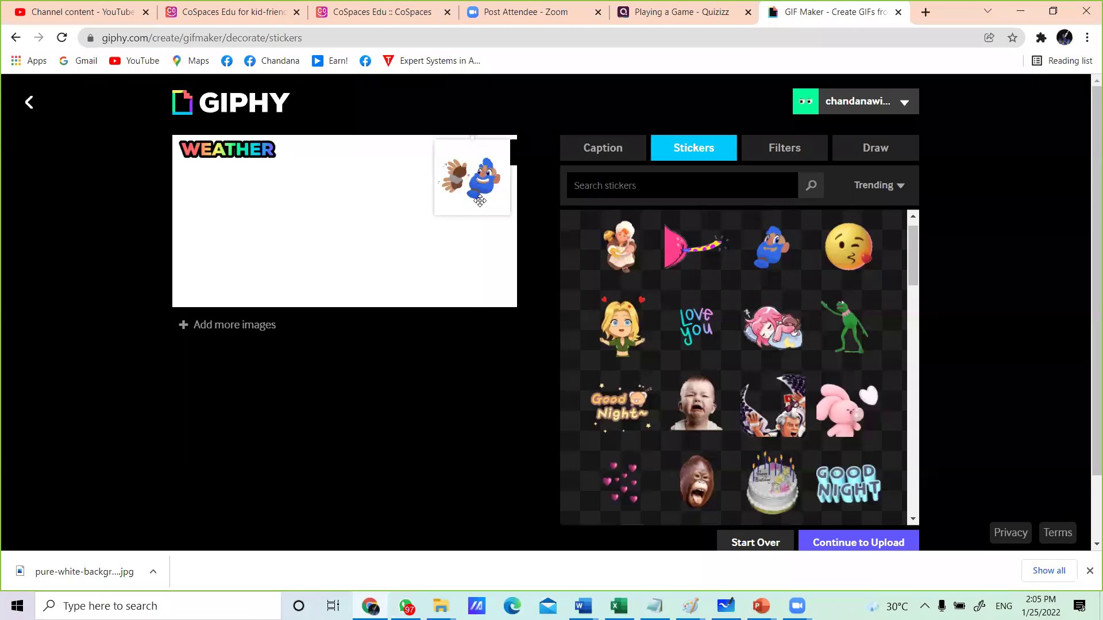
Step: Shrink the blue waving character in the canvas's upper-right corner and place a reduced blonde girl sticker in the lower-left corner
left_click_drag(465, 175, 480, 154)
left_click(620, 331)
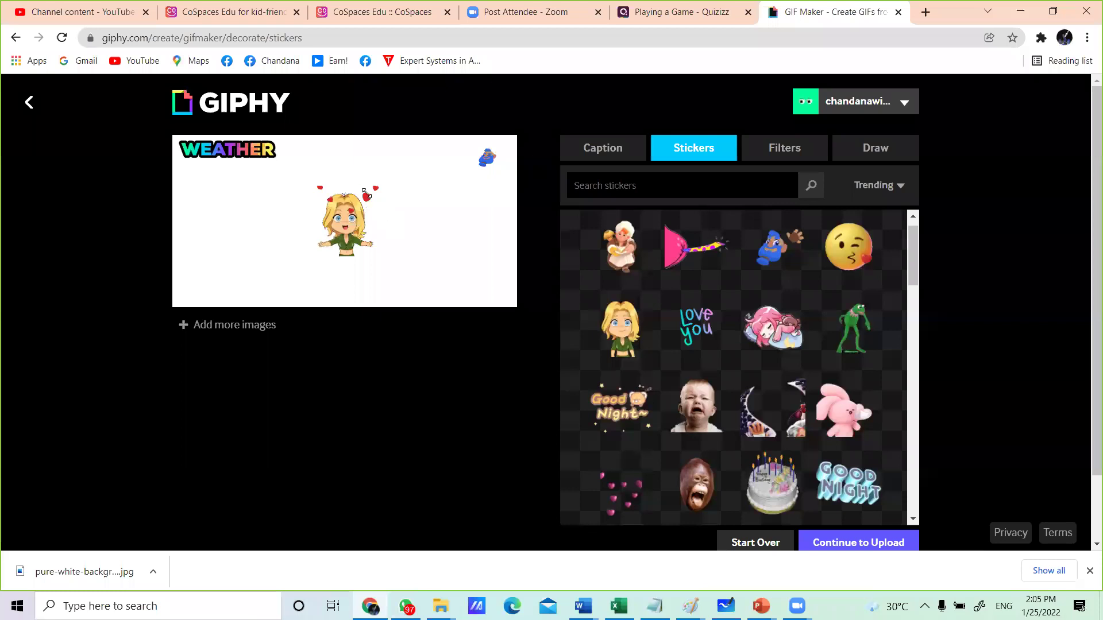
left_click_drag(362, 191, 381, 206)
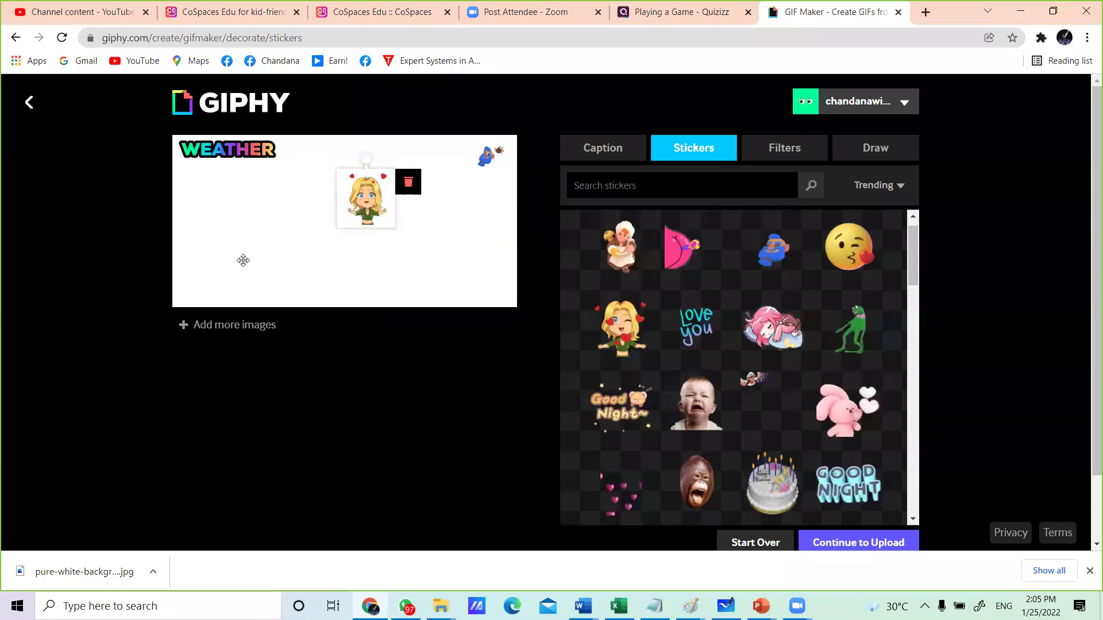
left_click_drag(235, 289, 206, 267)
left_click(378, 245)
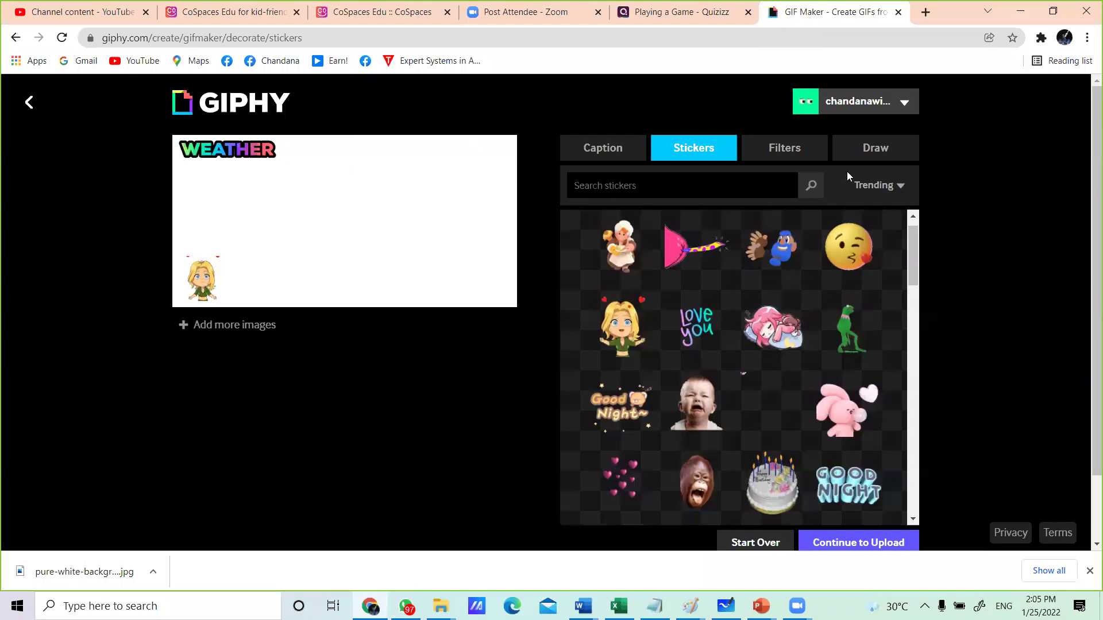
Step: Browse the Weather sticker category and place an enlarged rain cloud with sun sticker left of the canvas centre
left_click(904, 187)
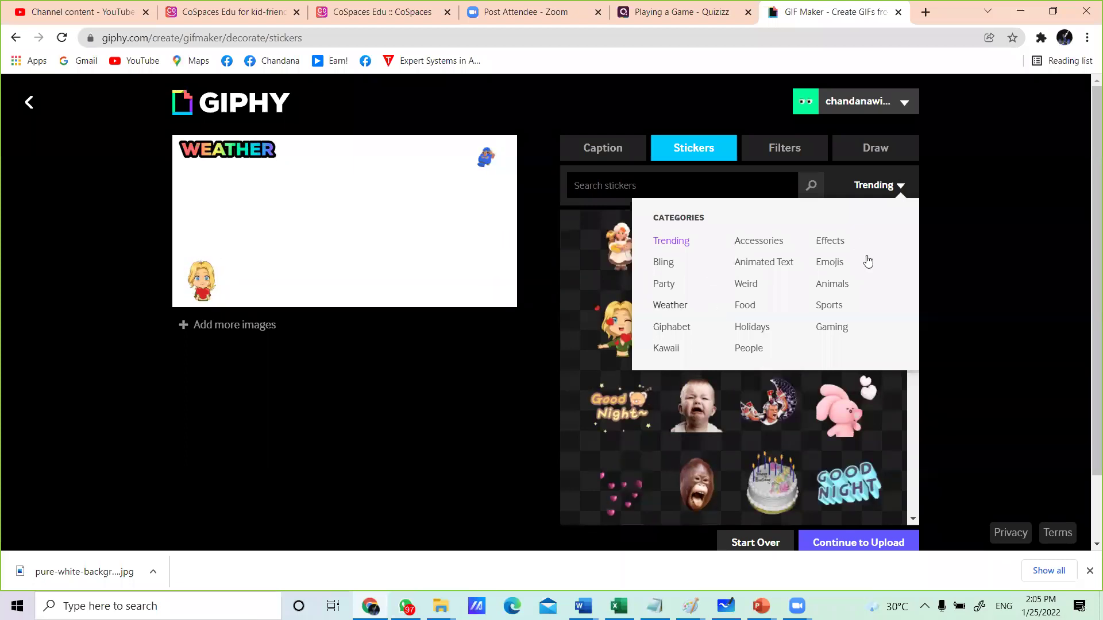
left_click(670, 305)
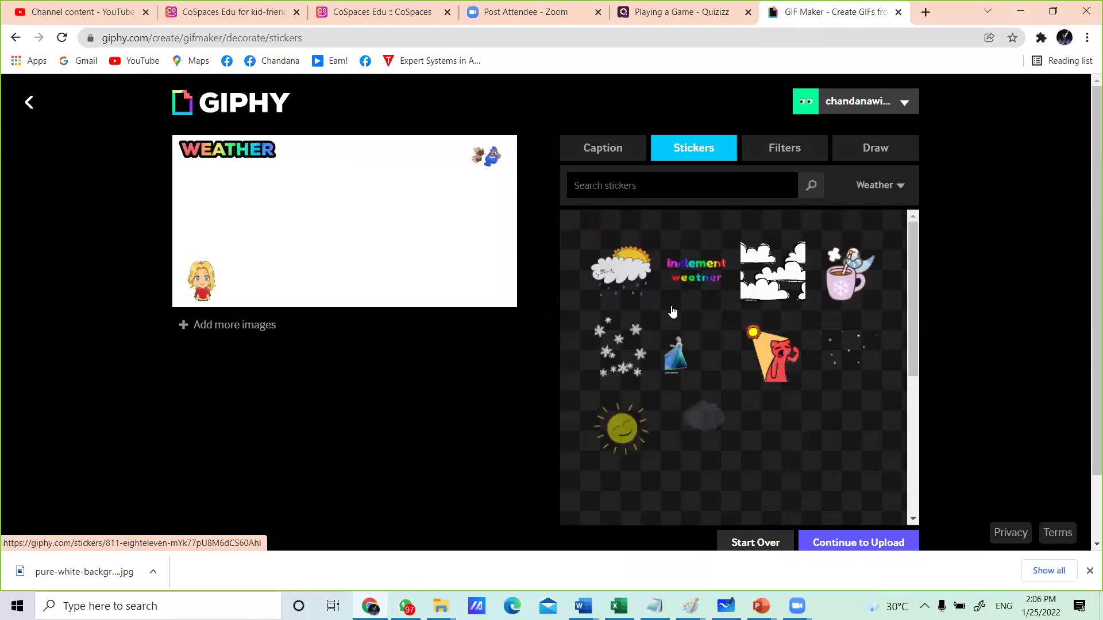
mouse_move(912, 257)
left_mouse_down()
mouse_move(898, 415)
mouse_move(897, 261)
left_mouse_up()
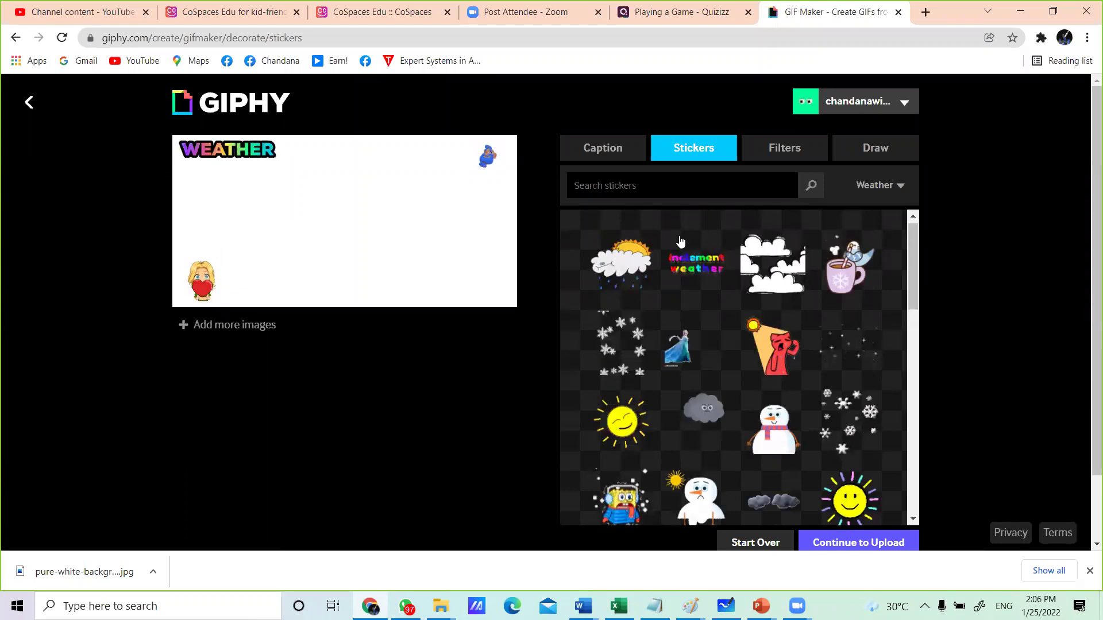
left_click(613, 270)
left_click_drag(323, 210, 296, 211)
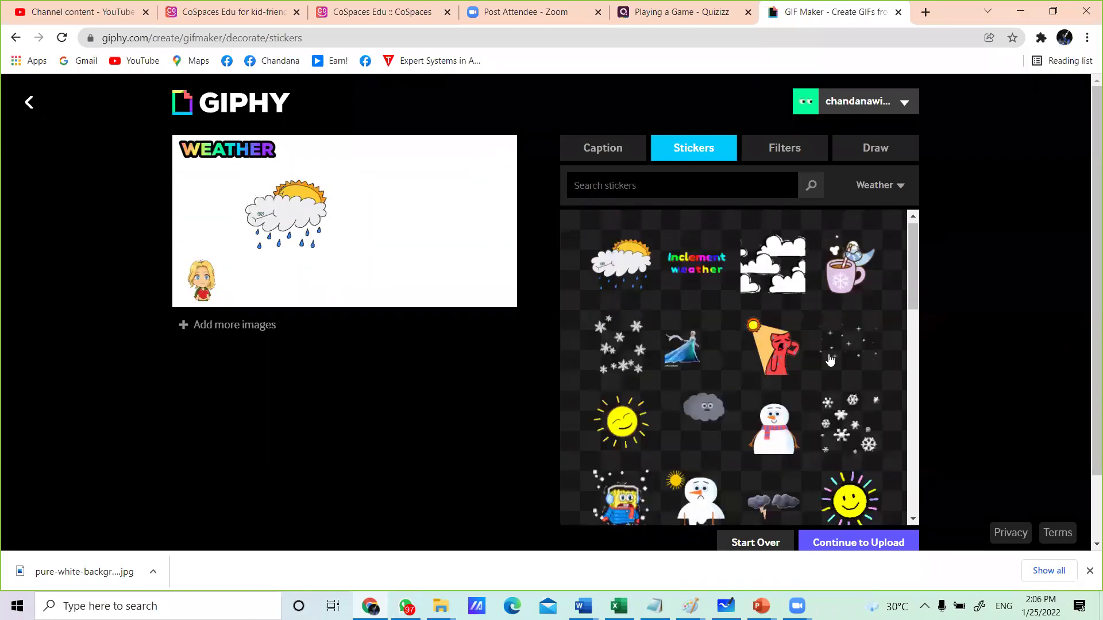
Step: Add the dark thunderclouds sticker and place it enlarged beside the rain cloud on the canvas's right half
scroll(762, 414, "down", 1)
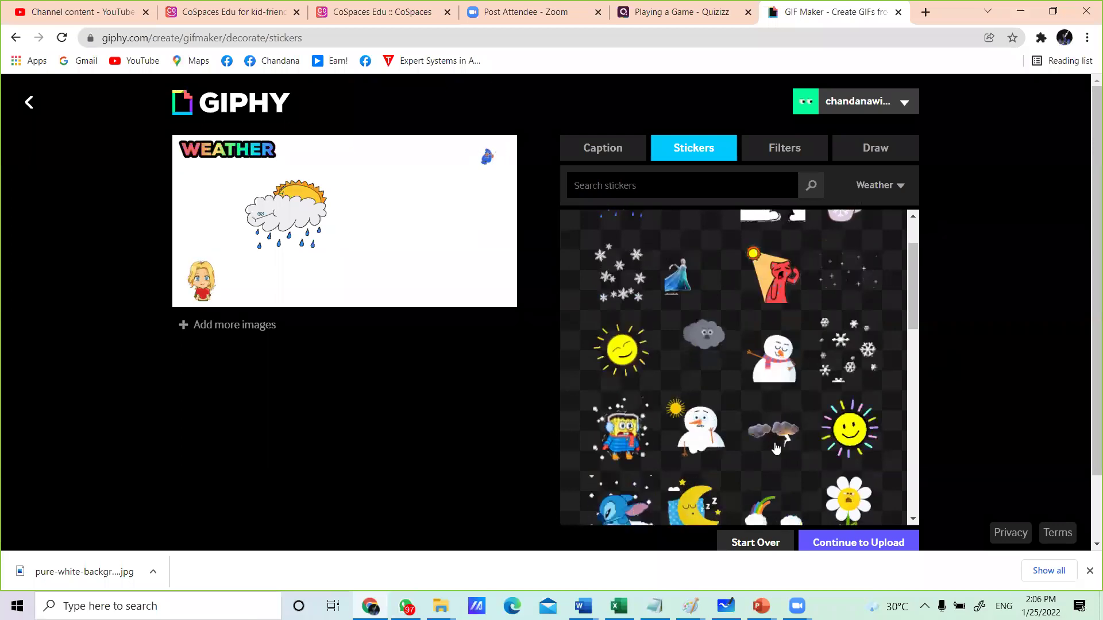
left_click(775, 448)
left_click_drag(361, 213, 463, 248)
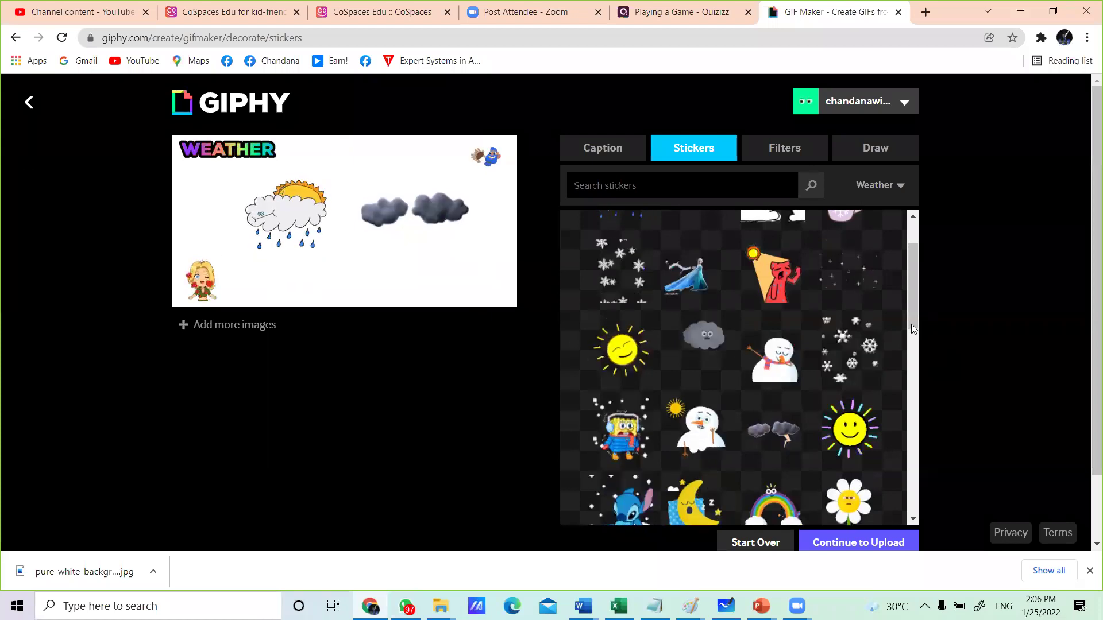
Step: Add the rainbow sticker with two clouds and place it below the dark thunderclouds
left_click_drag(911, 324, 911, 339)
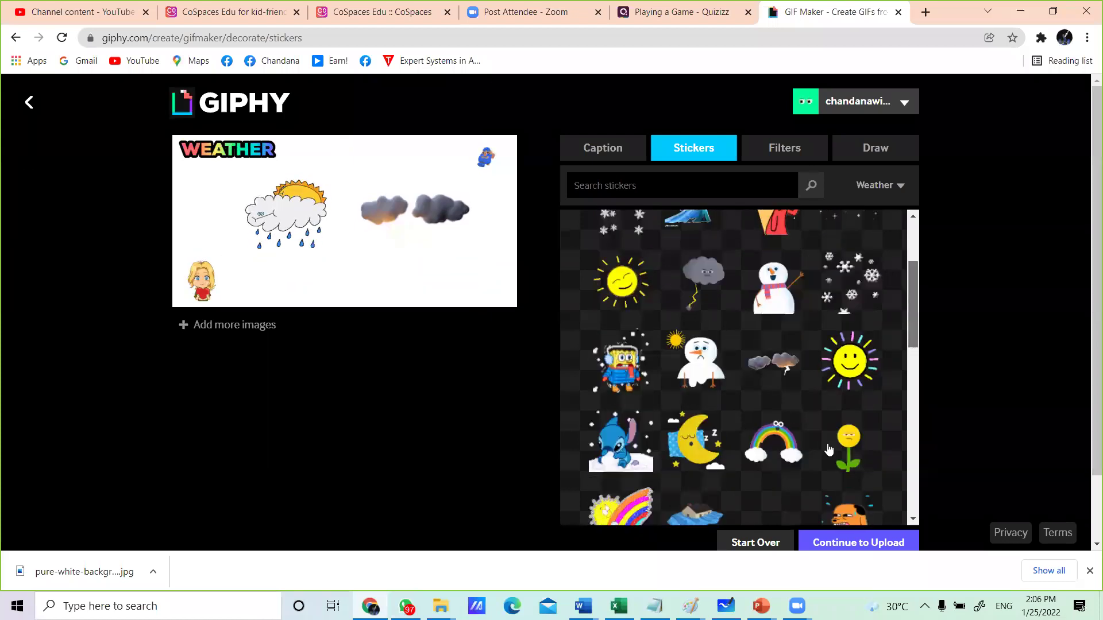
scroll(780, 425, "down", 1)
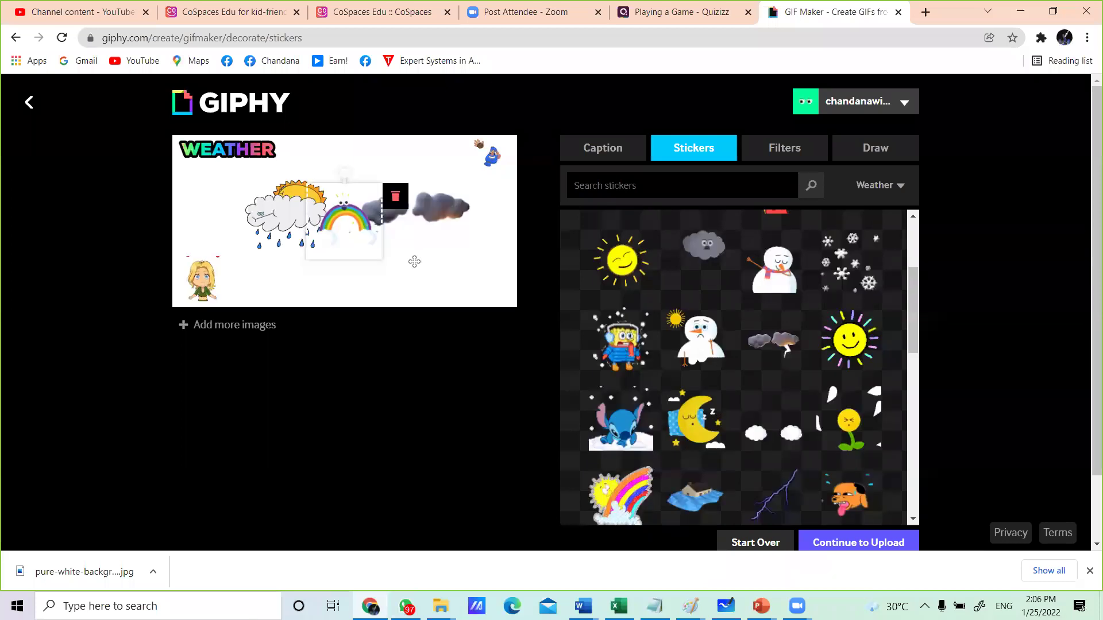
left_click_drag(378, 156, 431, 184)
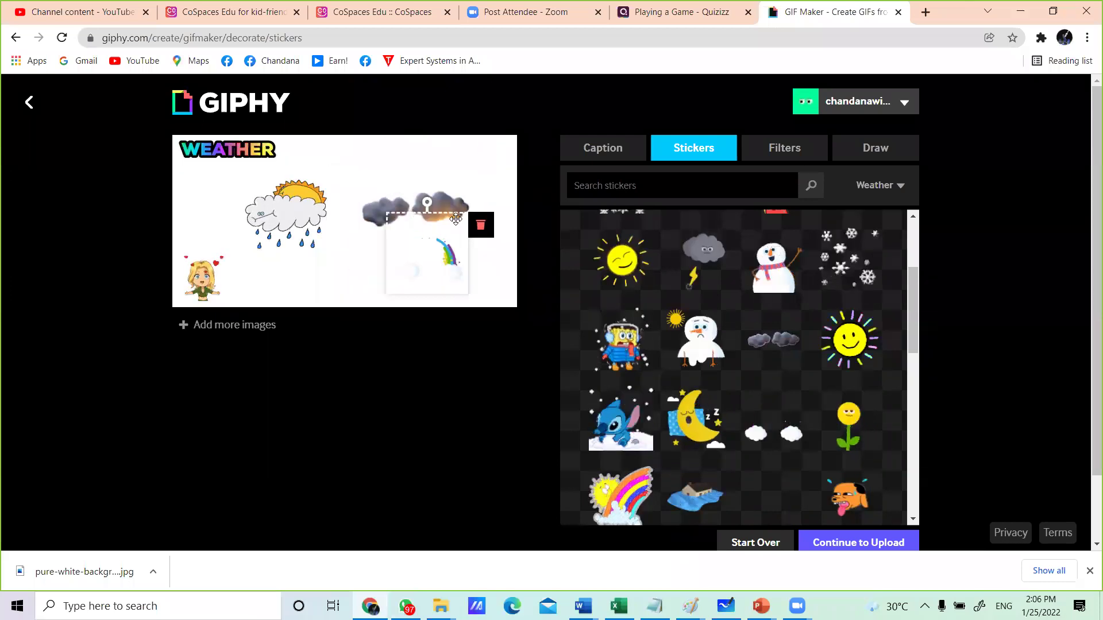
left_click(476, 352)
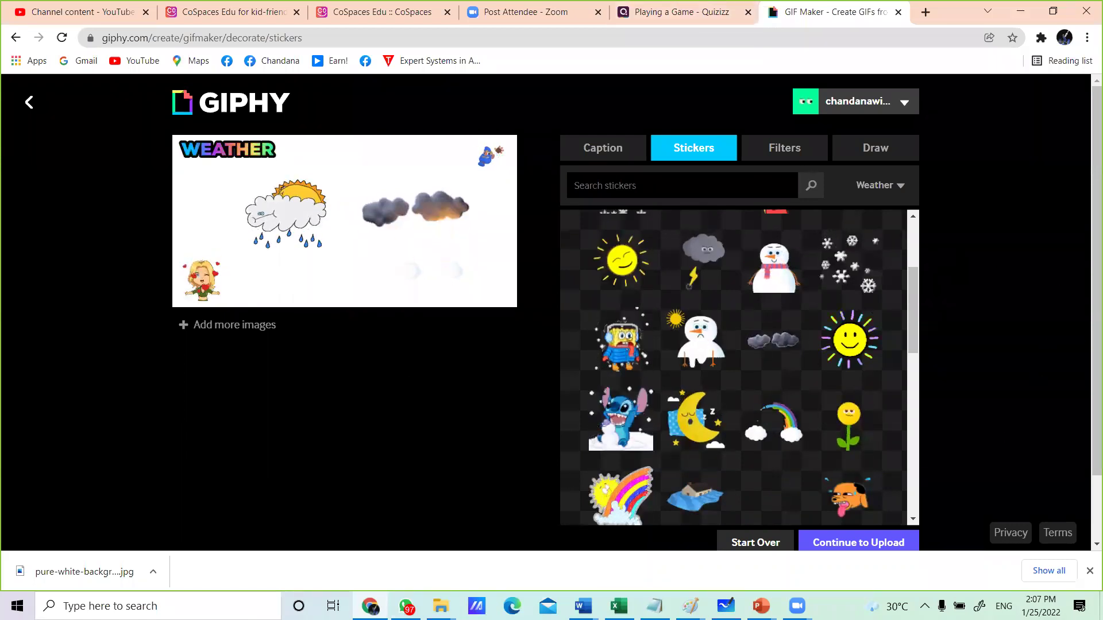
Step: Finish decorating and upload the weather GIF to GIPHY as public, without a source or tags
left_click(868, 544)
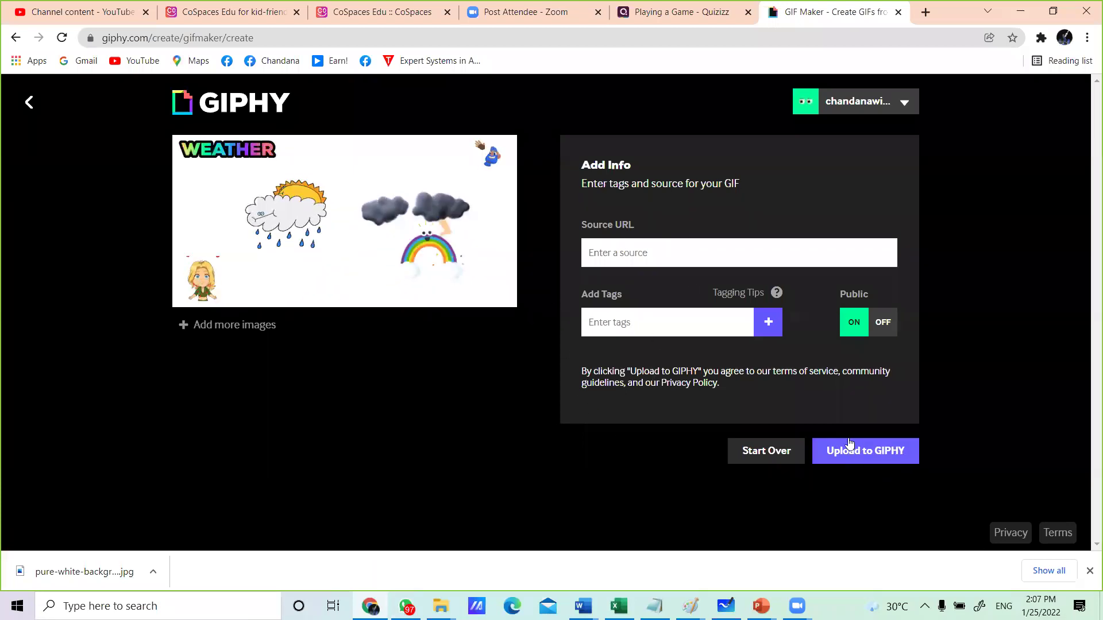
left_click(879, 454)
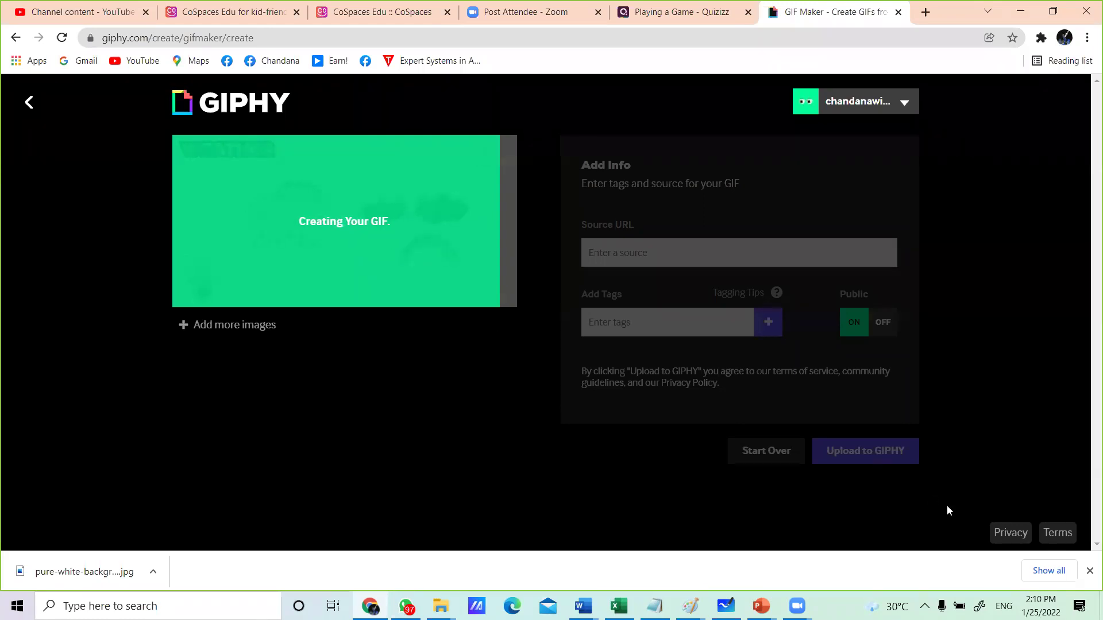
left_click(924, 606)
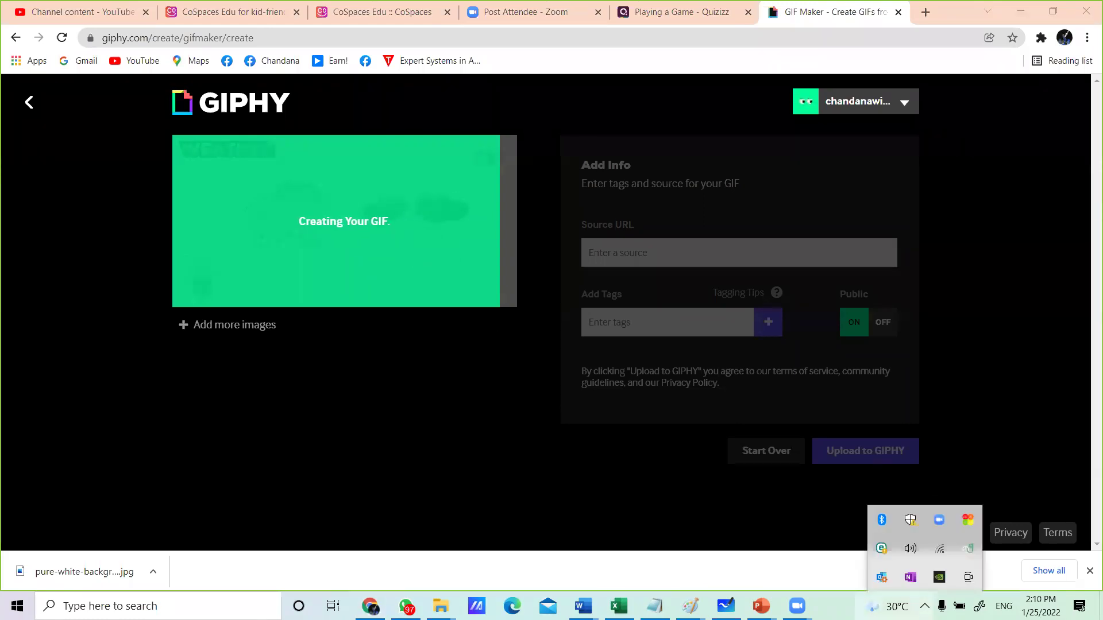
left_click(340, 413)
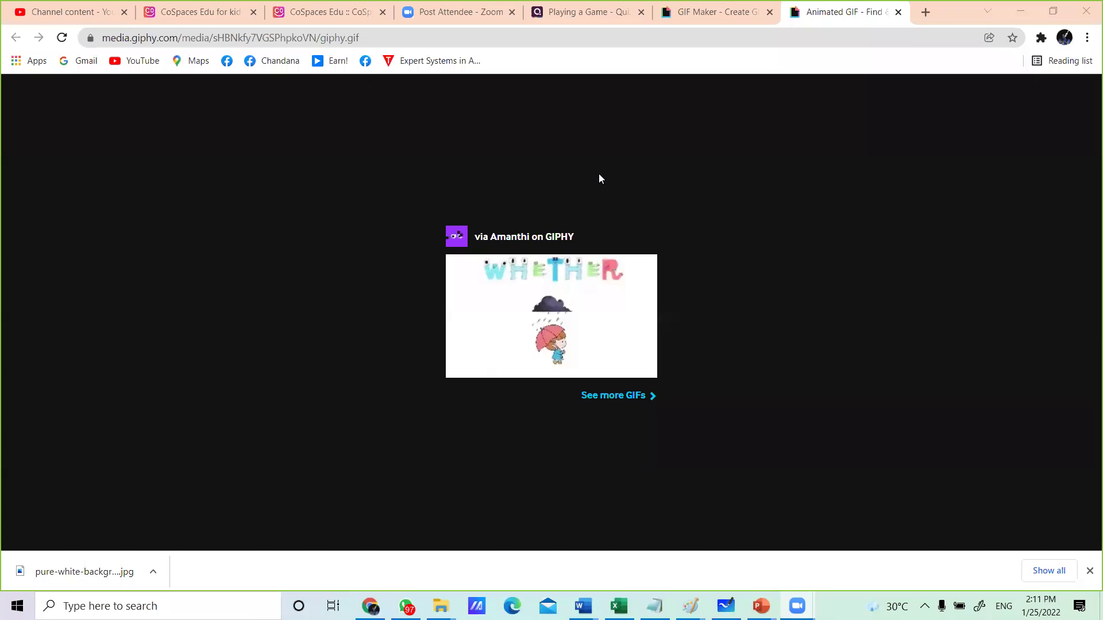
Step: Return to the uploaded weather GIF's page, show its share options and copy the GIF link
left_click(684, 14)
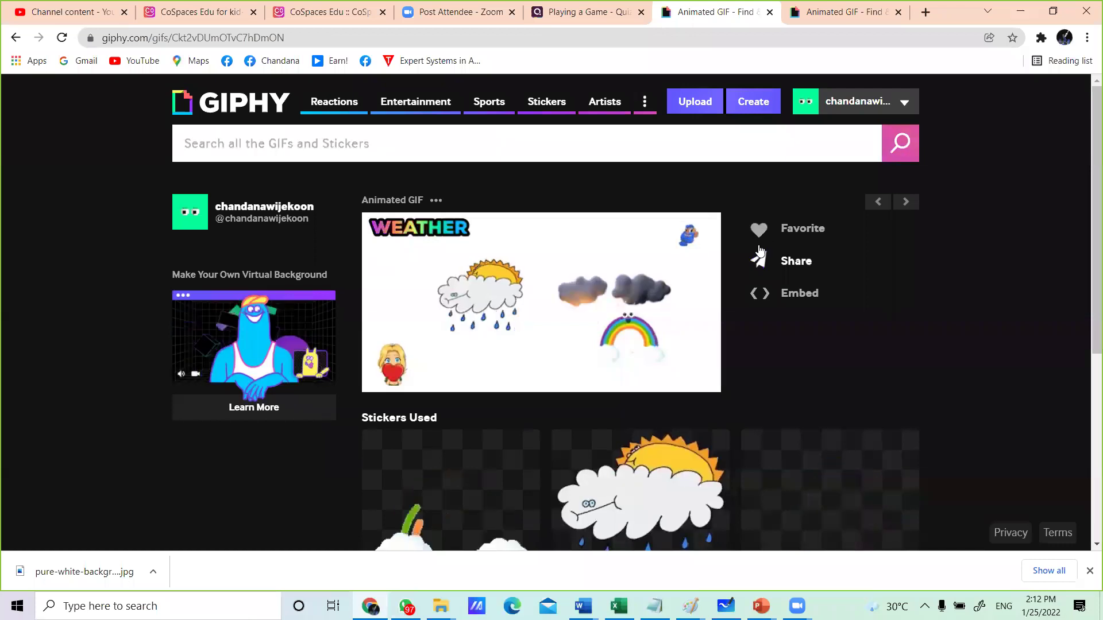
left_click(788, 264)
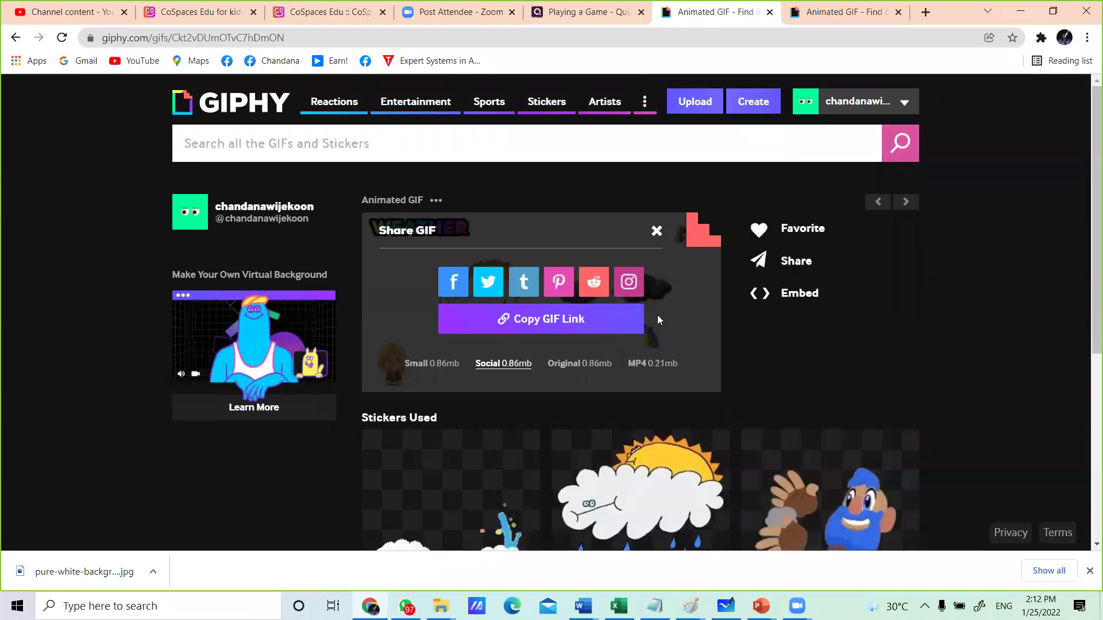
left_click(571, 324)
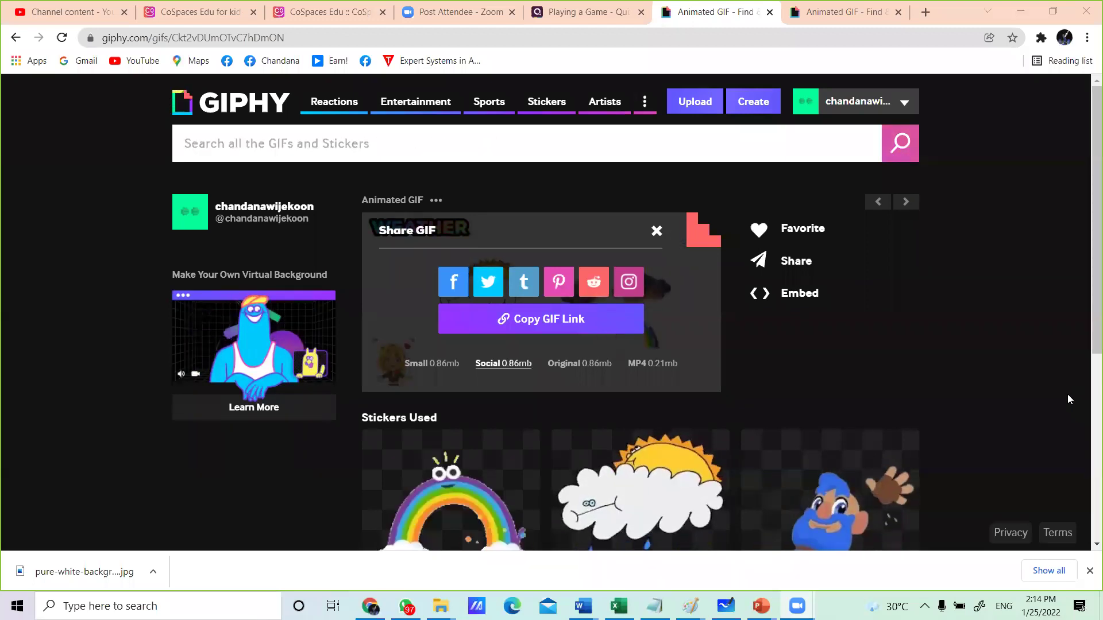
Step: Close the browser tab that shows the other person's "WHETHER" animated GIF
scroll(1028, 370, "down", 3)
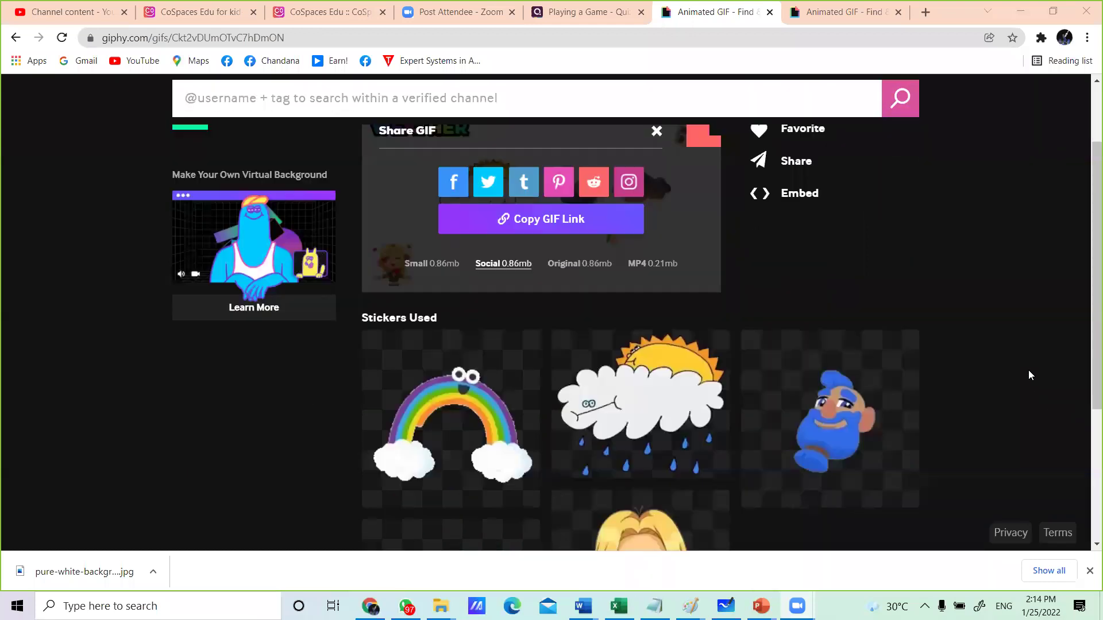
scroll(1028, 370, "up", 3)
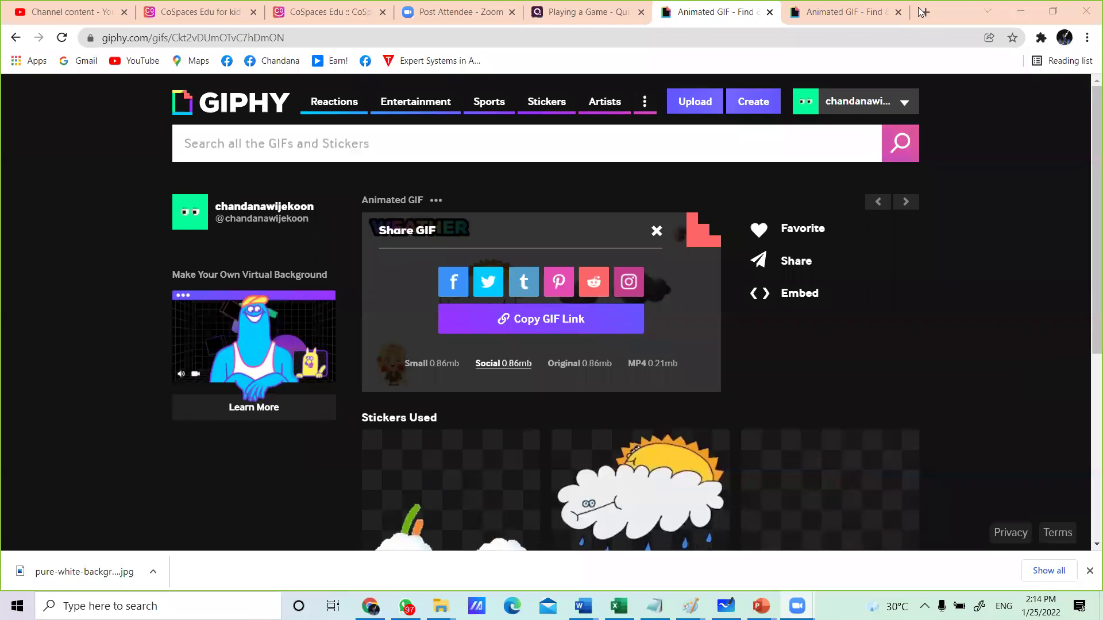
left_click(822, 14)
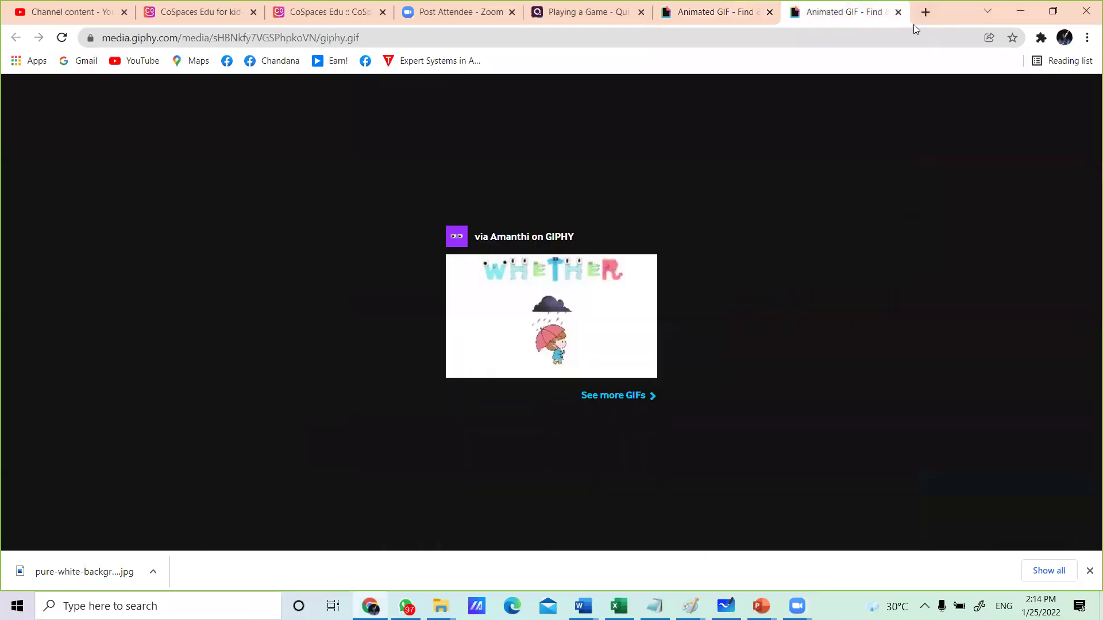
left_click(898, 12)
mouse_move(876, 86)
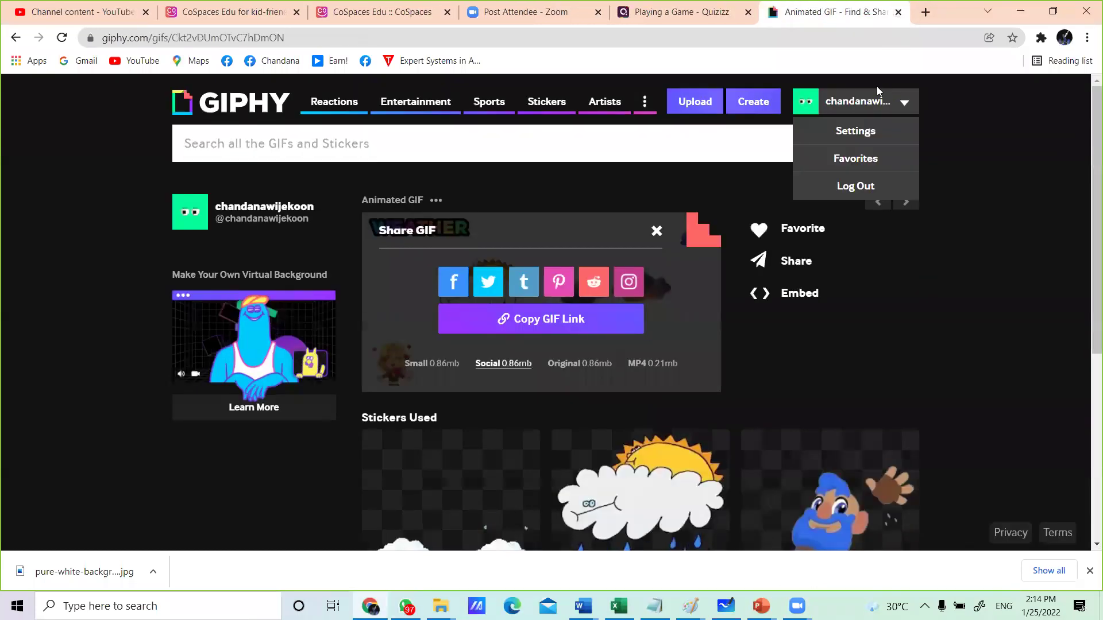
Step: Load the google.com home page in a new browser tab
left_click(925, 13)
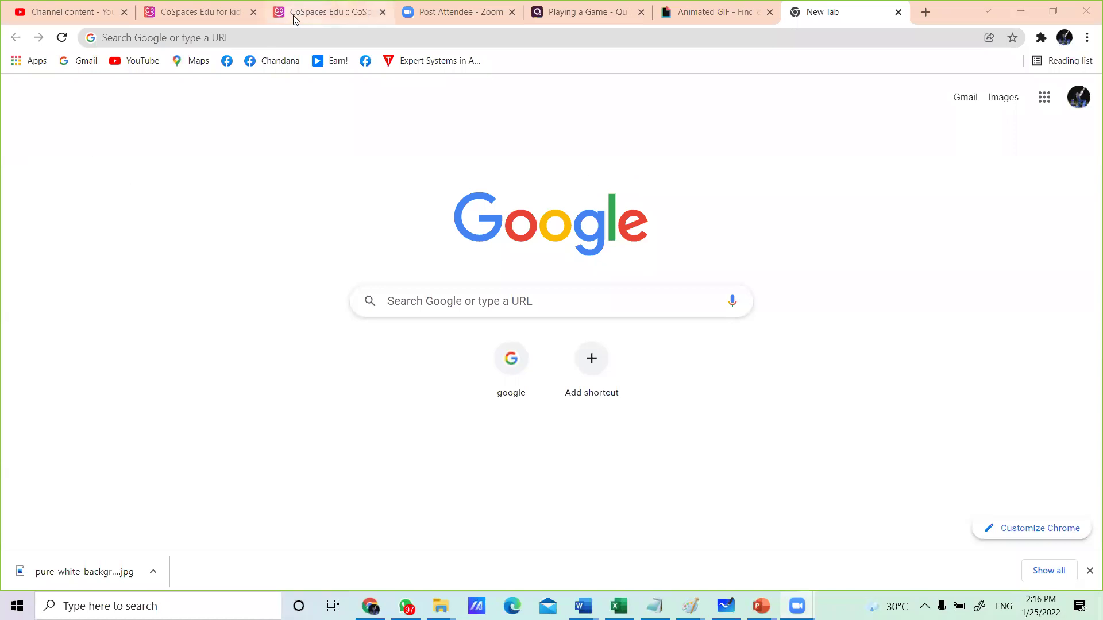
left_click(290, 37)
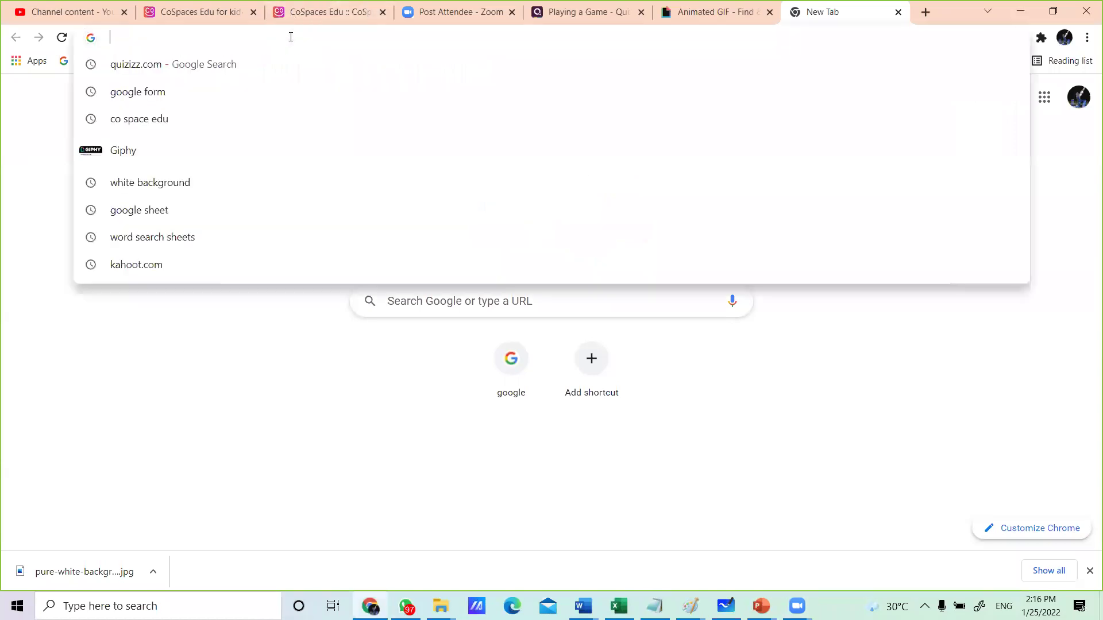
type("www")
key("Return")
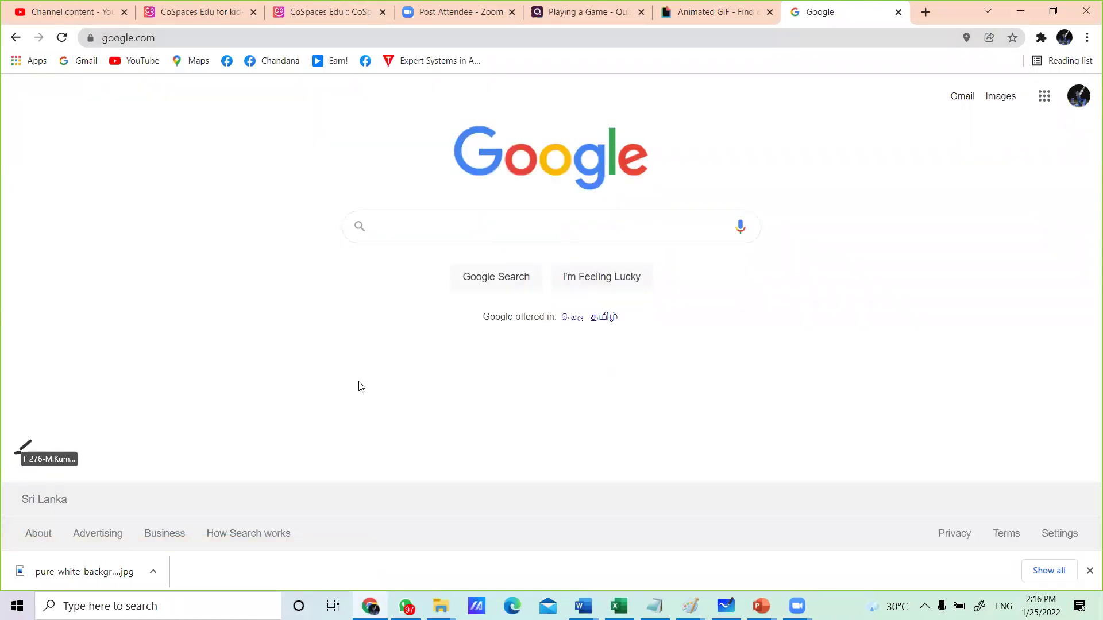
Step: Search Google for "co space edu"
left_click(542, 227)
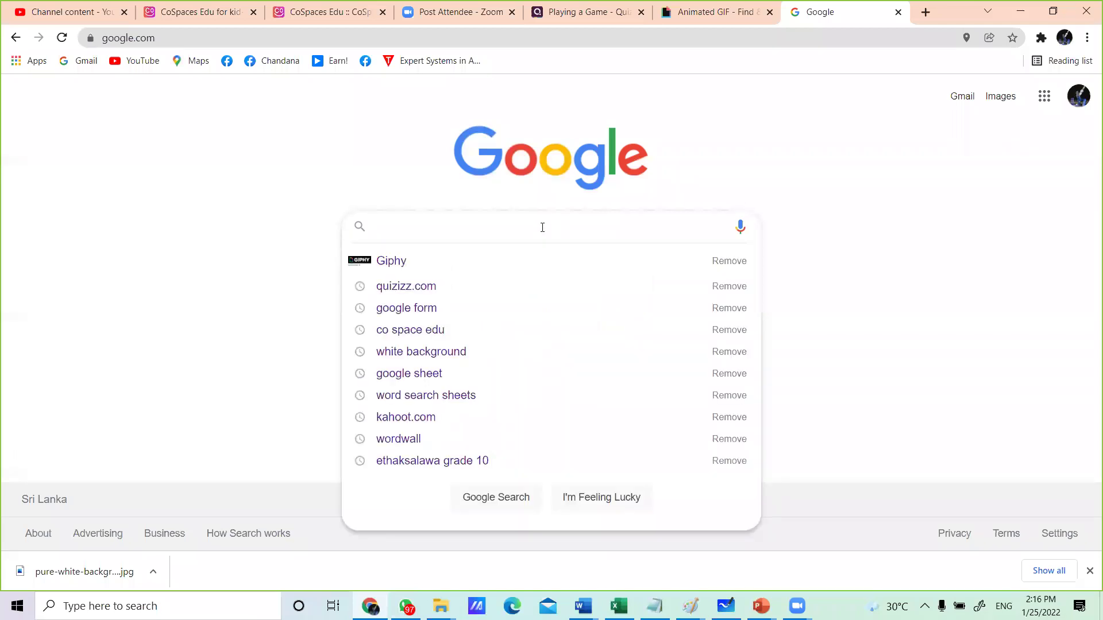
type("co")
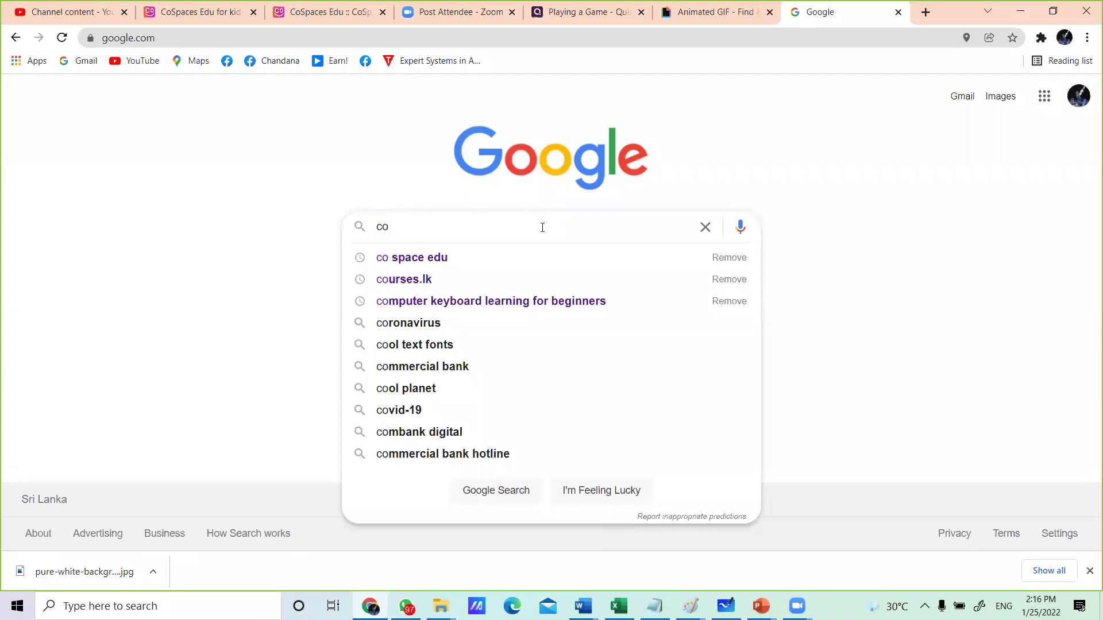
type(" space edu")
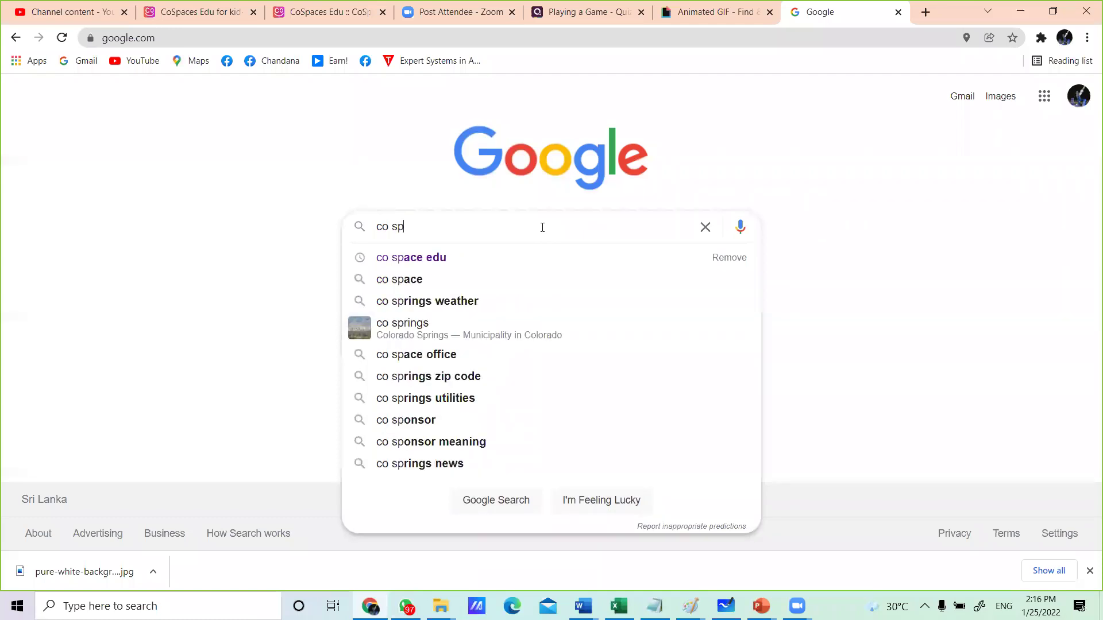
key("Down")
key("ctrl+a")
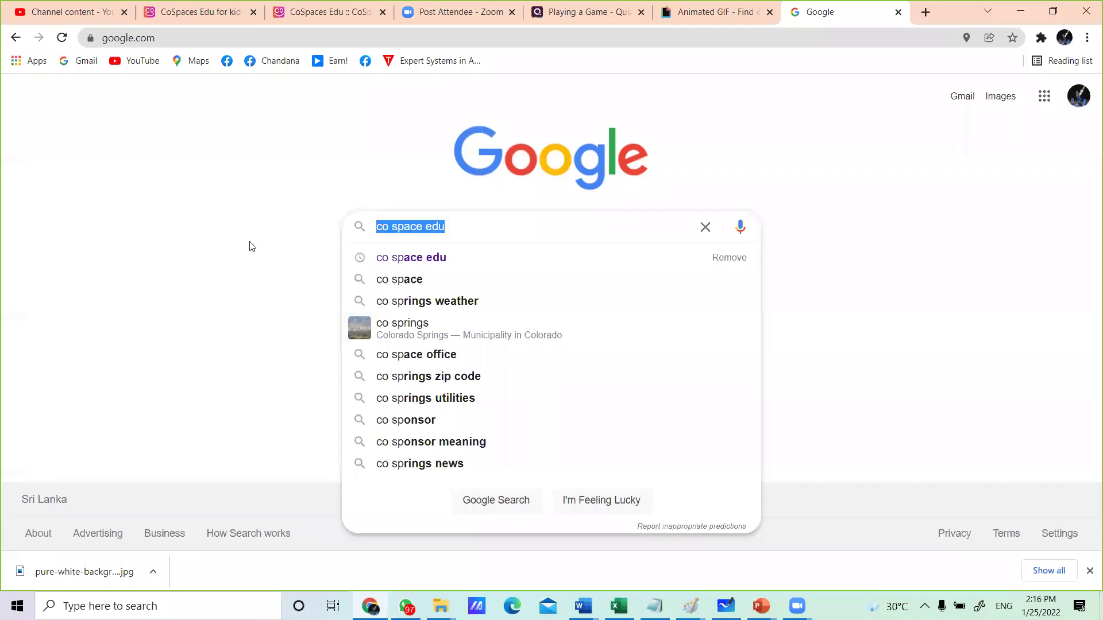
key("Escape")
left_click(492, 281)
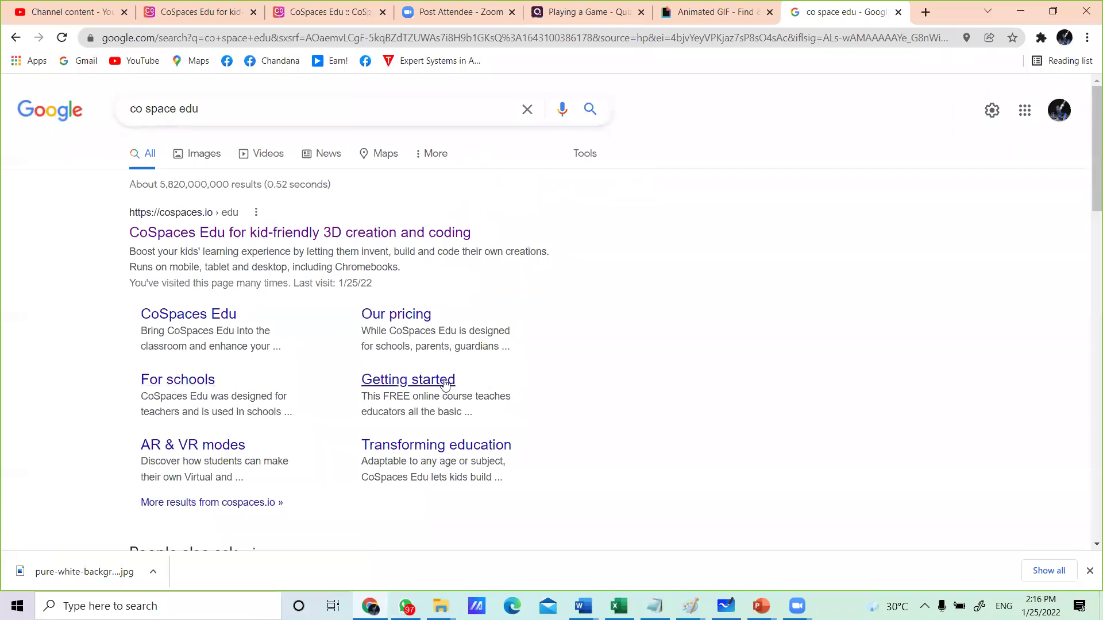
Step: Look through the search results and open the "CoSpaces Edu for kid-friendly 3D creation and coding" site
scroll(715, 314, "down", 5)
scroll(715, 315, "down", 6)
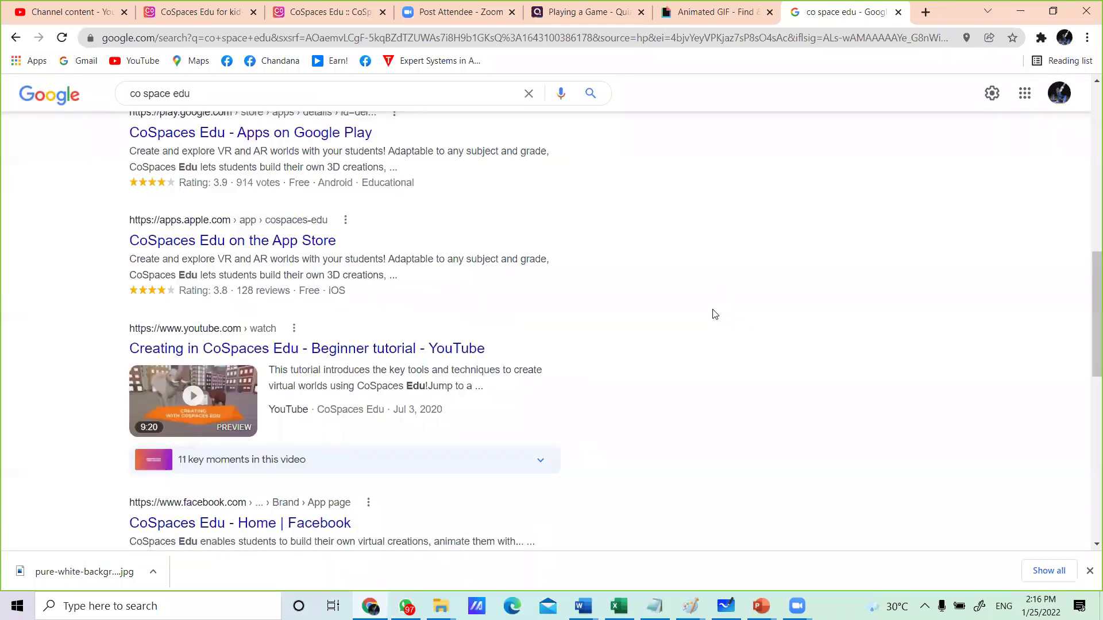
scroll(715, 314, "up", 10)
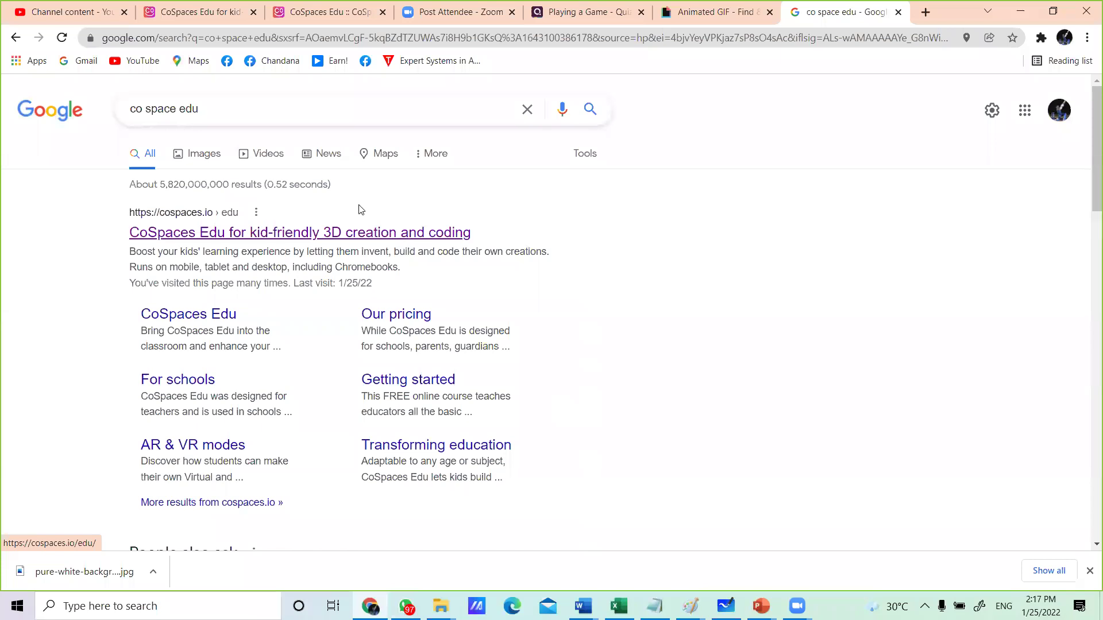
left_click(287, 239)
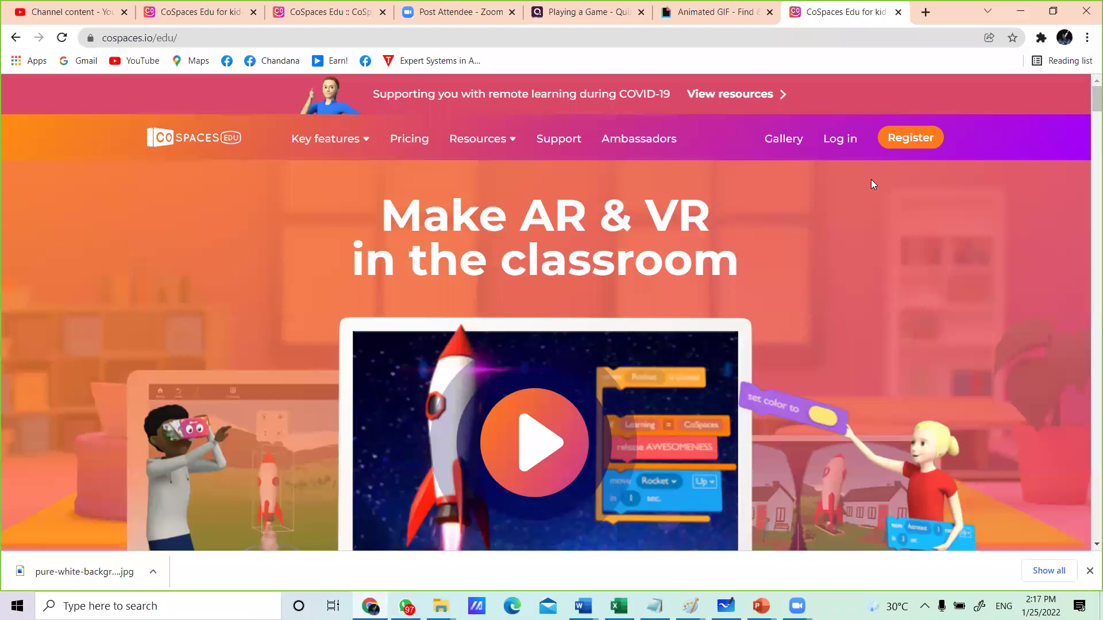
Step: Open the CoSpaces Edu log-in page, then return to the existing tab that holds the CoSpaces studio workspace
left_click(838, 143)
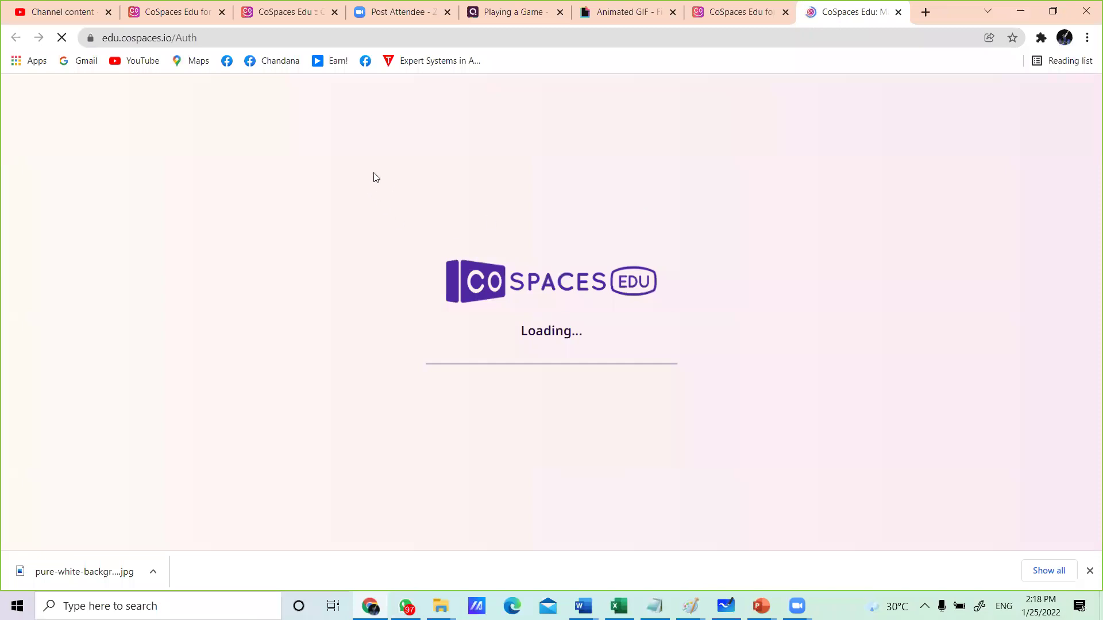
left_click(184, 4)
left_click(270, 14)
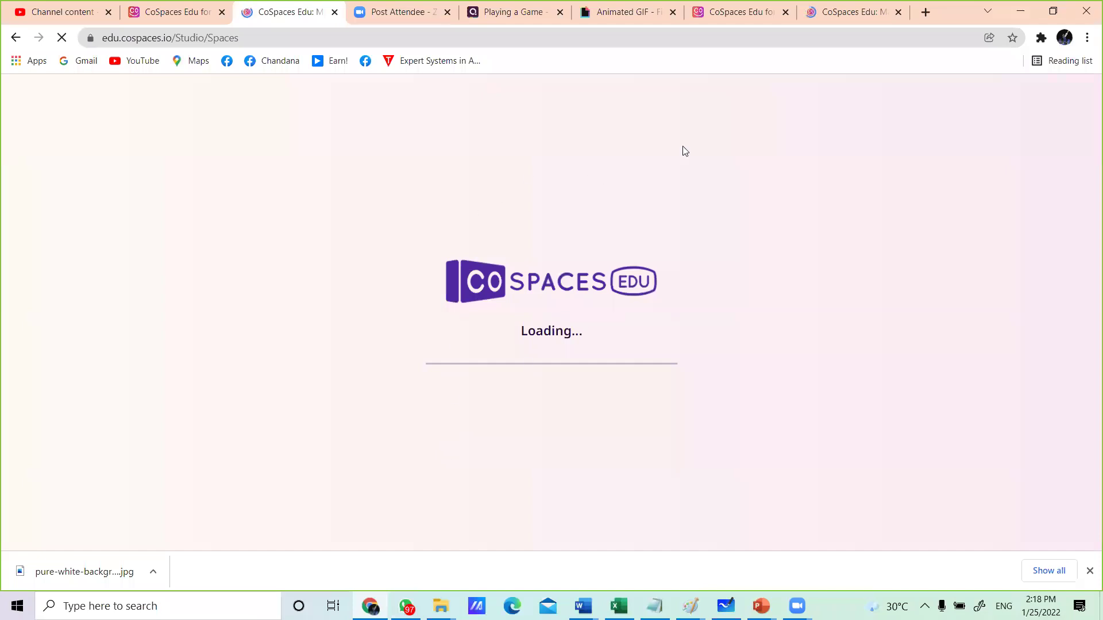
left_click(842, 8)
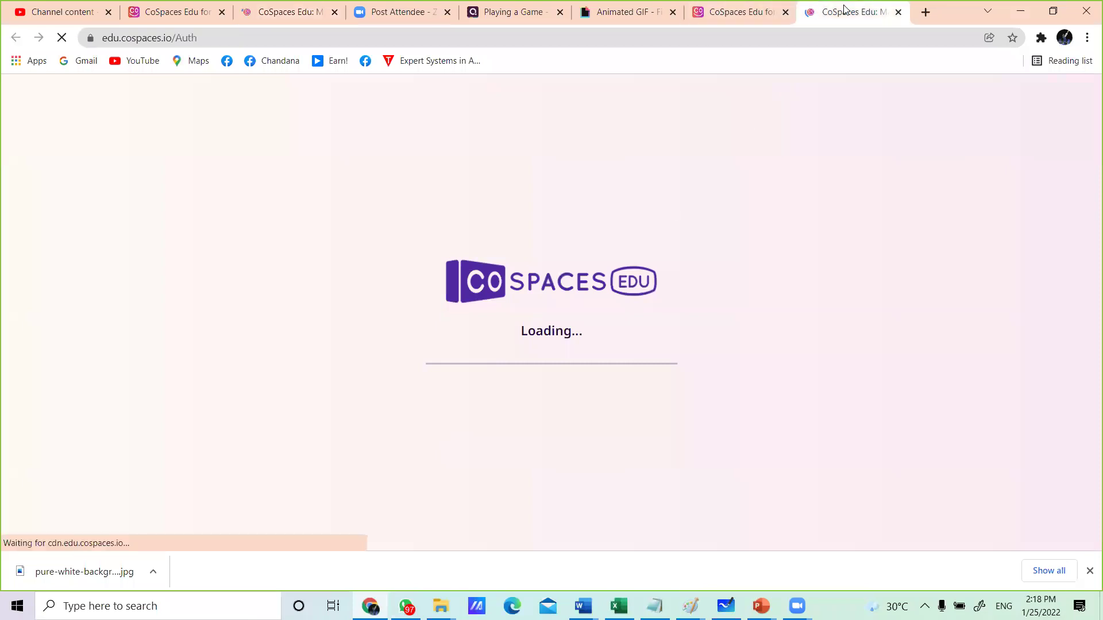
left_click(263, 19)
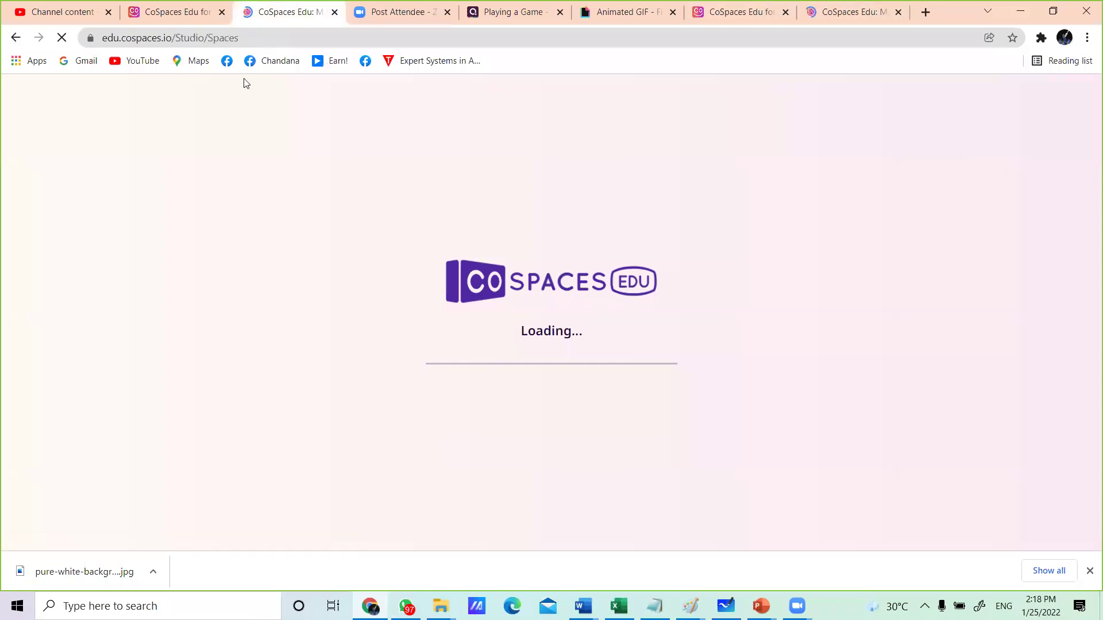
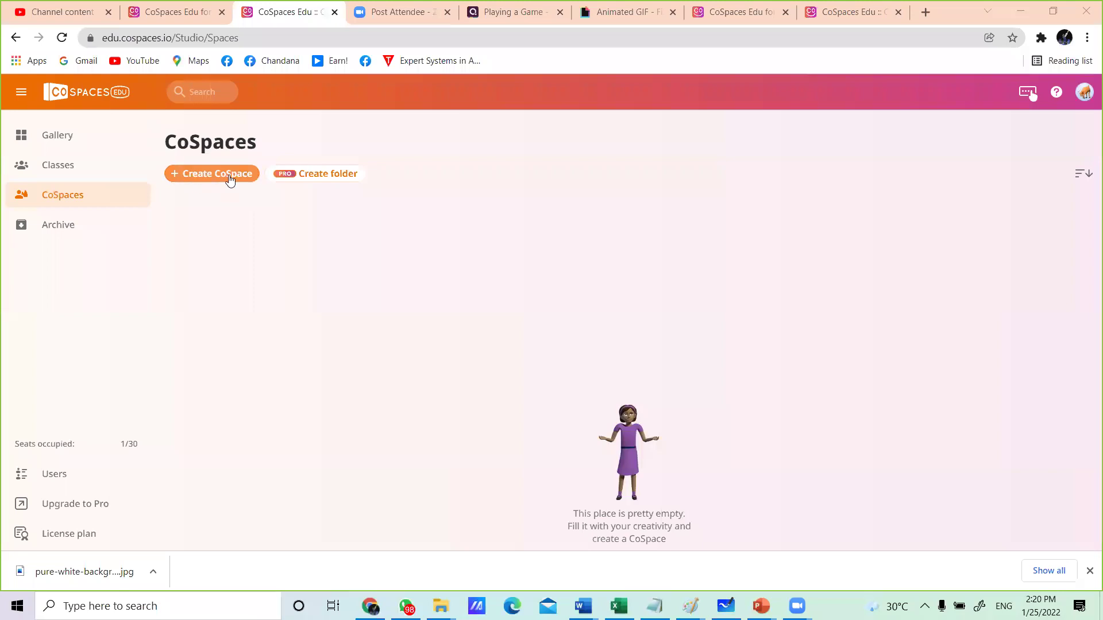
Step: Create a new CoSpace from the Empty scene template of the 3D environment category
left_click(178, 174)
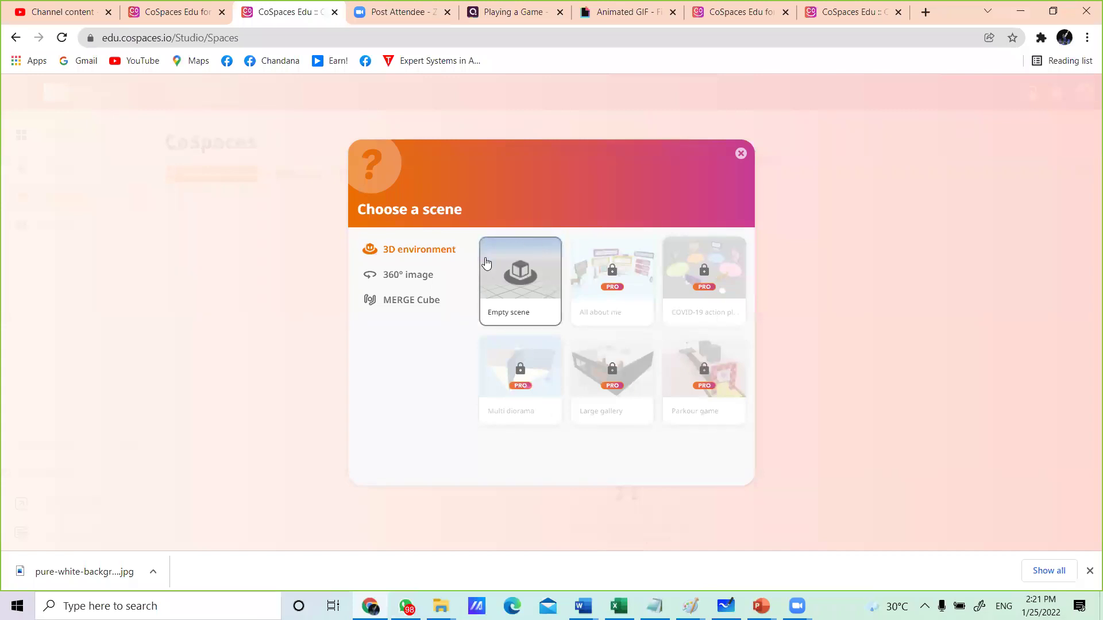
left_click(516, 283)
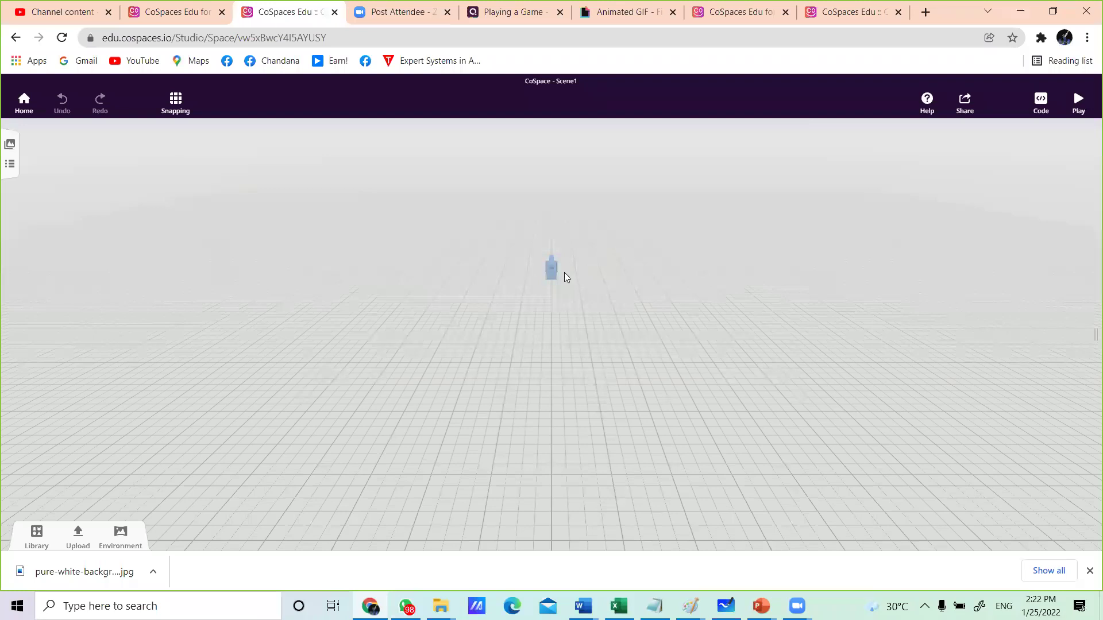
Step: Move the camera around the empty scene, out to the front-left area and back near the centre of the grid
left_click_drag(552, 270, 591, 282)
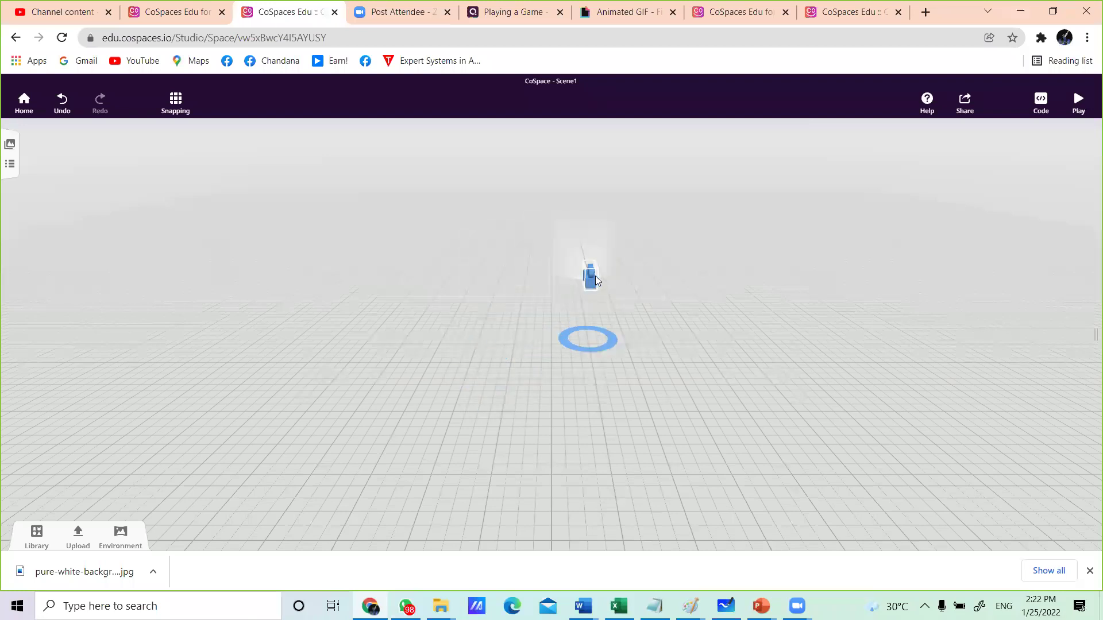
left_click_drag(389, 278, 229, 408)
left_click_drag(27, 490, 166, 421)
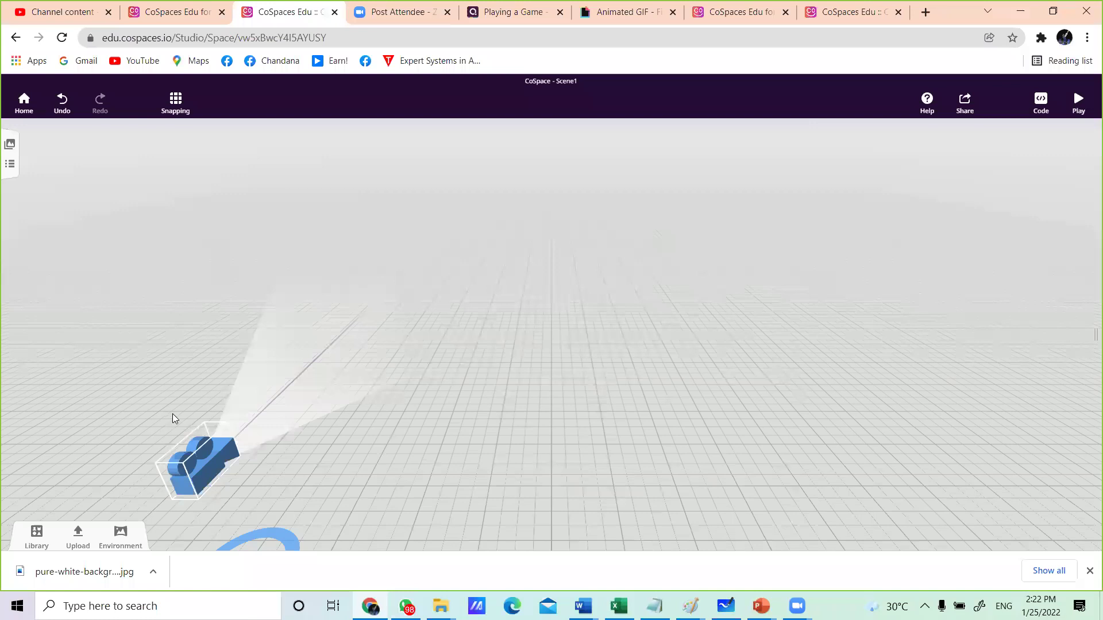
left_click_drag(198, 457, 153, 414)
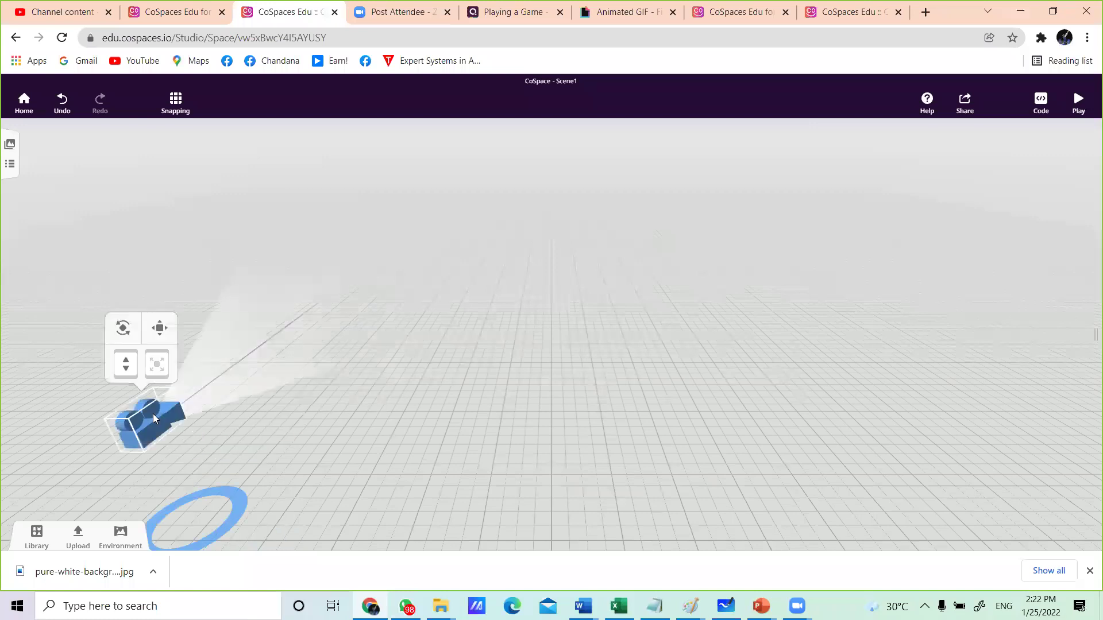
left_click(127, 417)
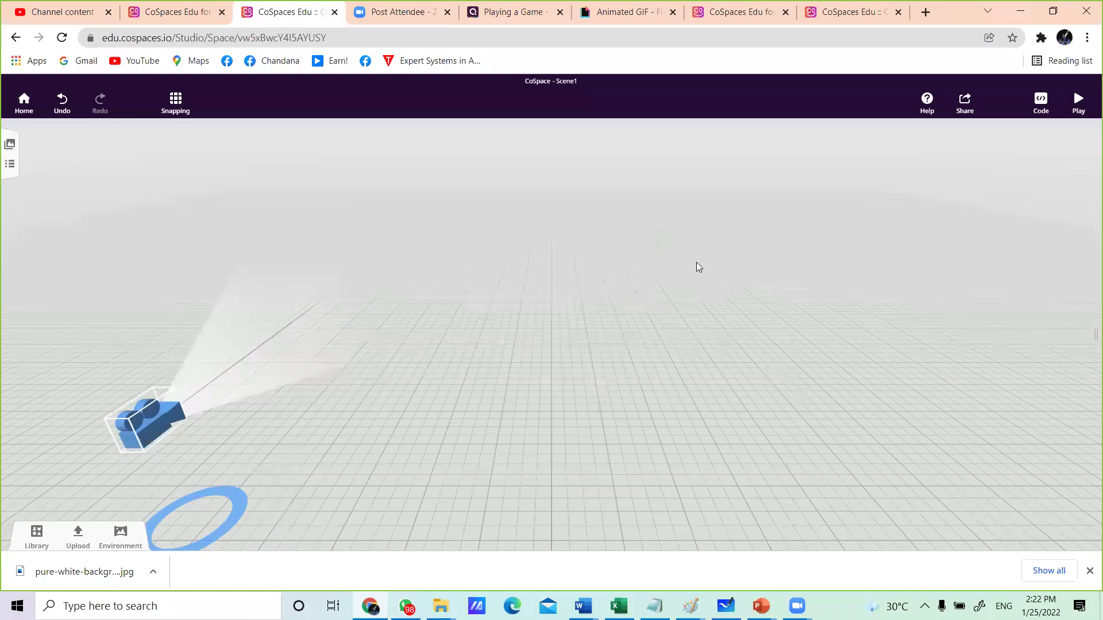
left_click_drag(629, 313, 520, 291)
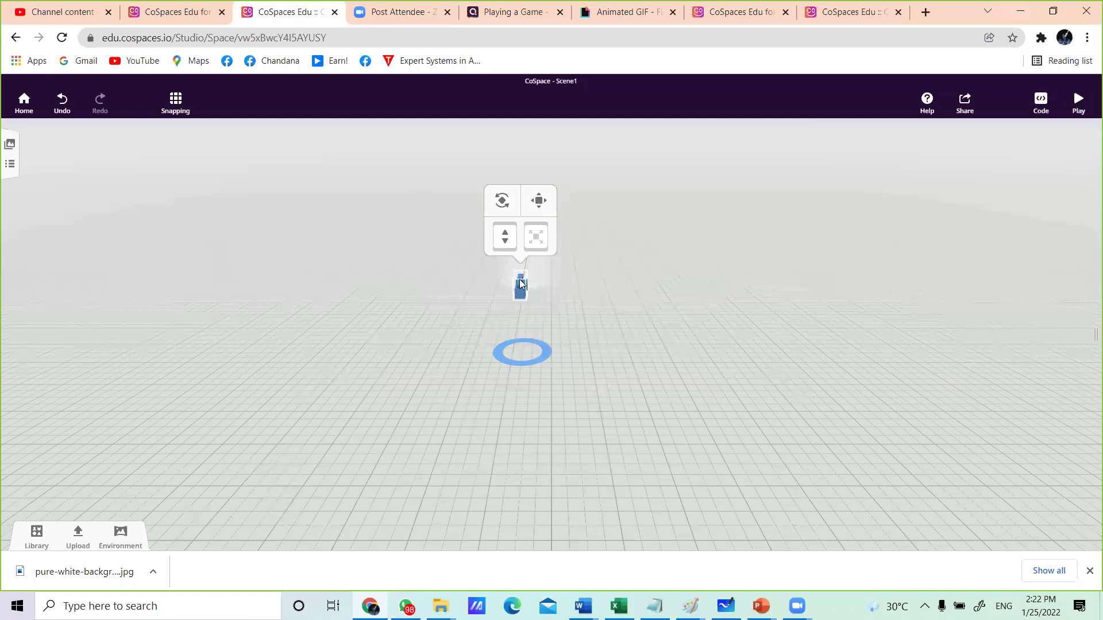
Step: Rotate the camera -22.5° about its vertical axis and move it to the front-left corner of the scene
left_click(502, 202)
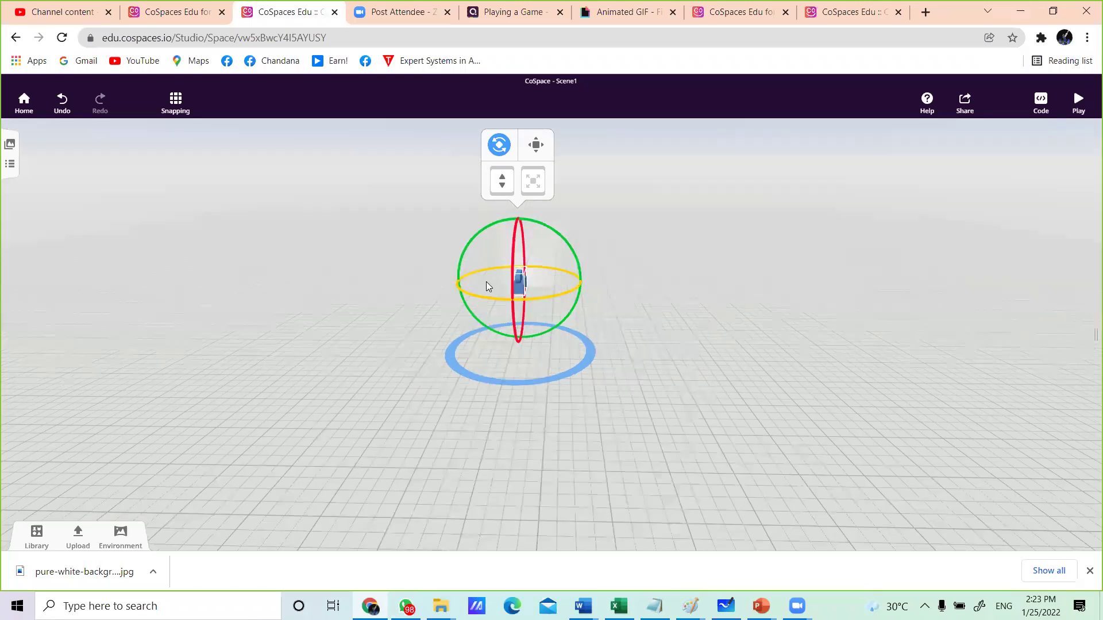
left_click_drag(514, 294, 548, 308)
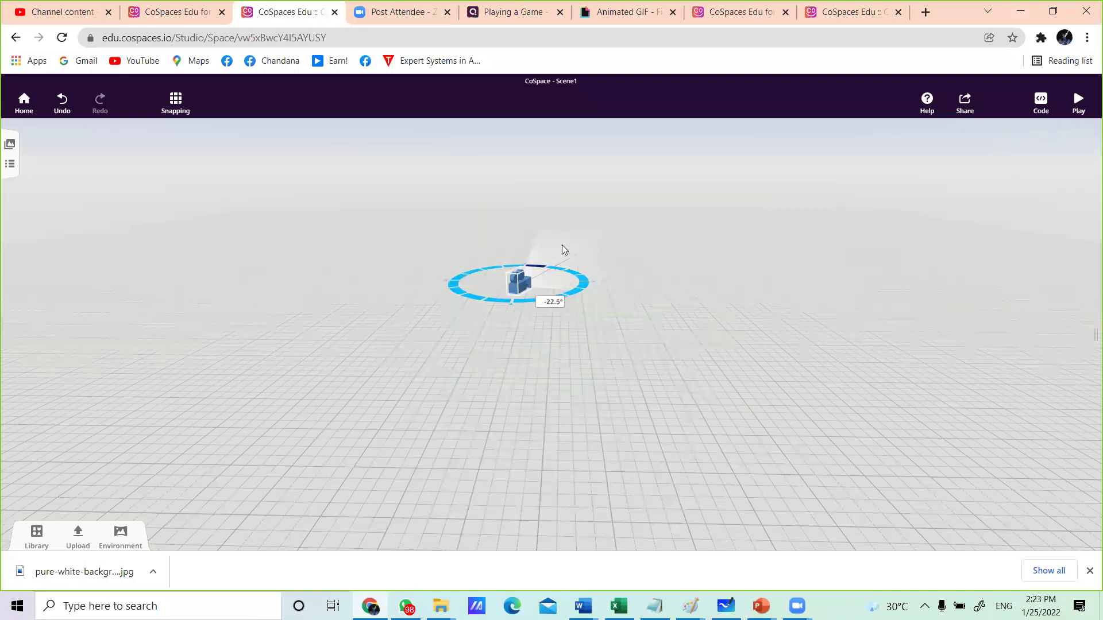
left_click_drag(576, 257, 578, 260)
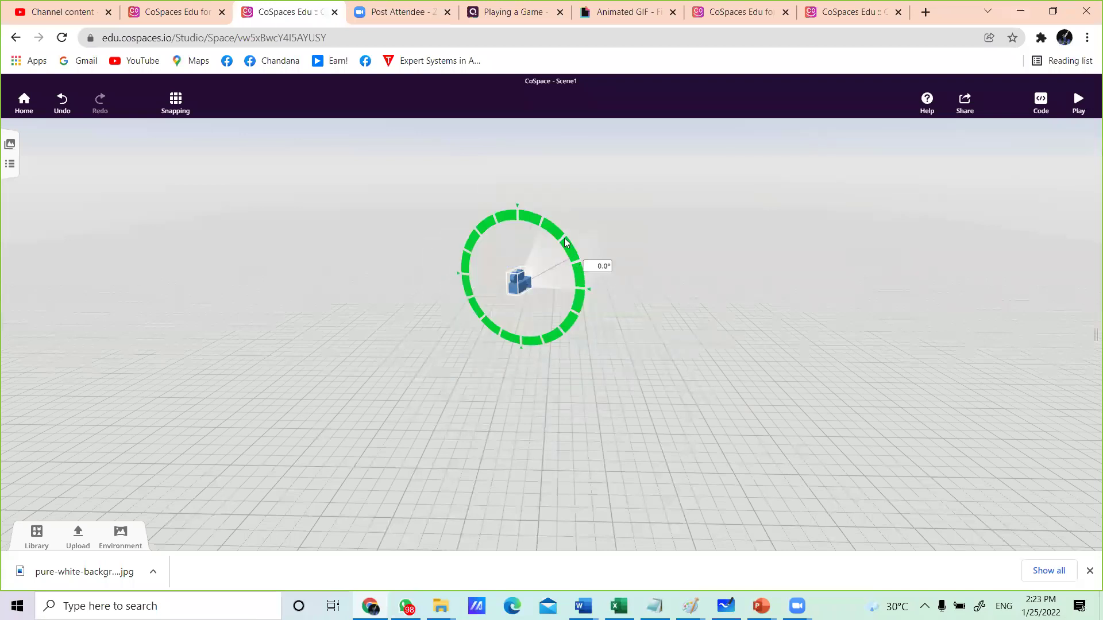
left_click_drag(539, 218, 564, 239)
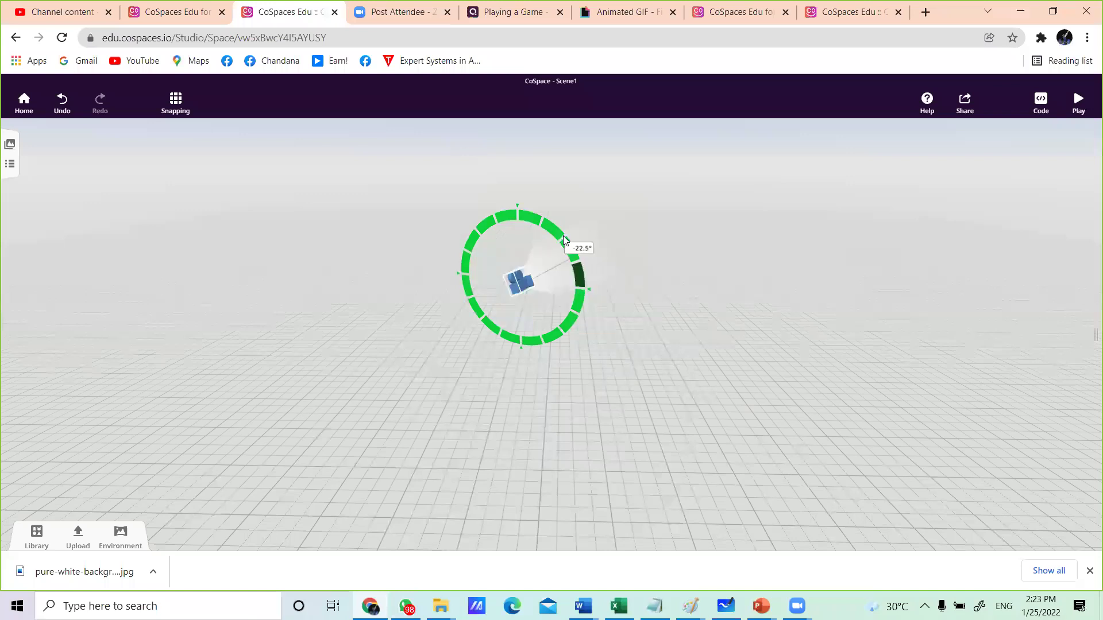
left_click_drag(625, 178, 625, 178)
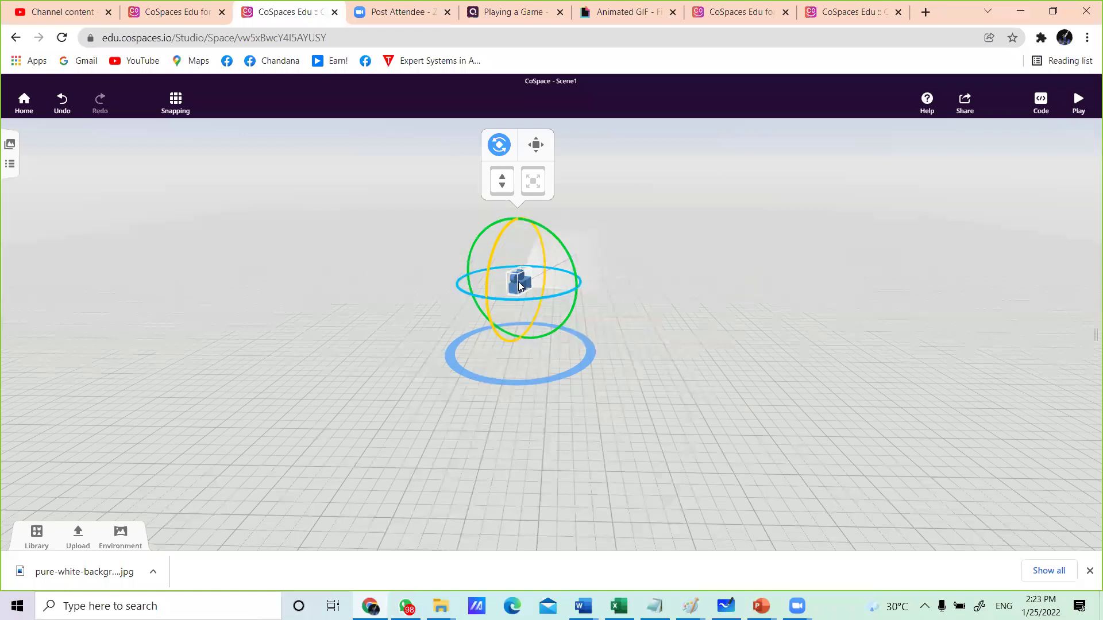
left_click_drag(418, 320, 106, 450)
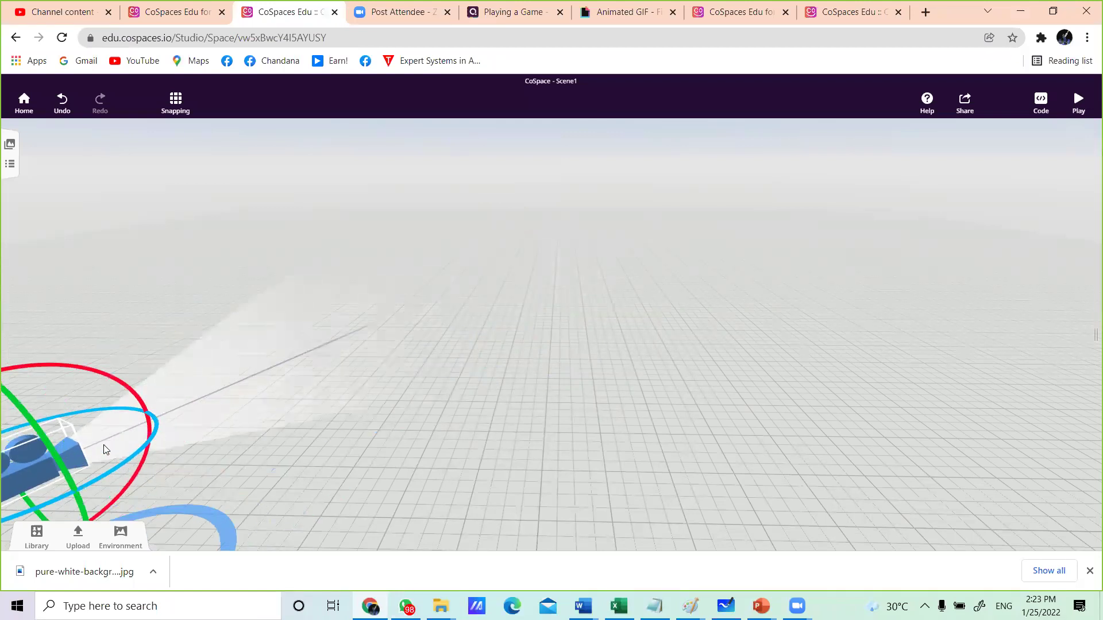
left_click(555, 385)
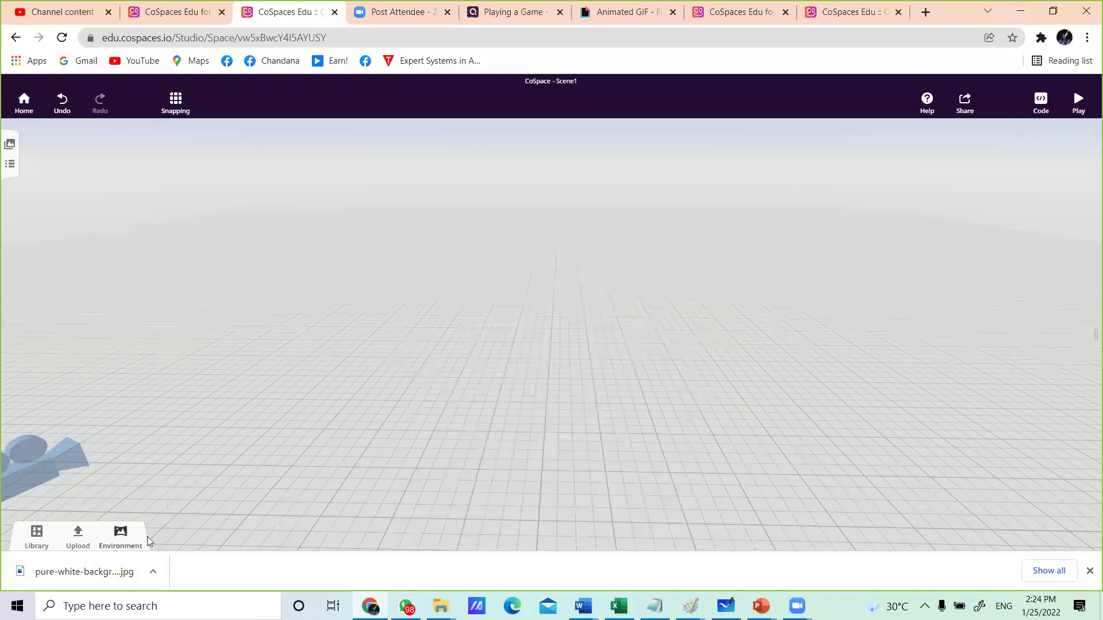
Step: Change the scene's environment to the open ocean with a pale sky, and preview the scene in play mode
left_click(123, 536)
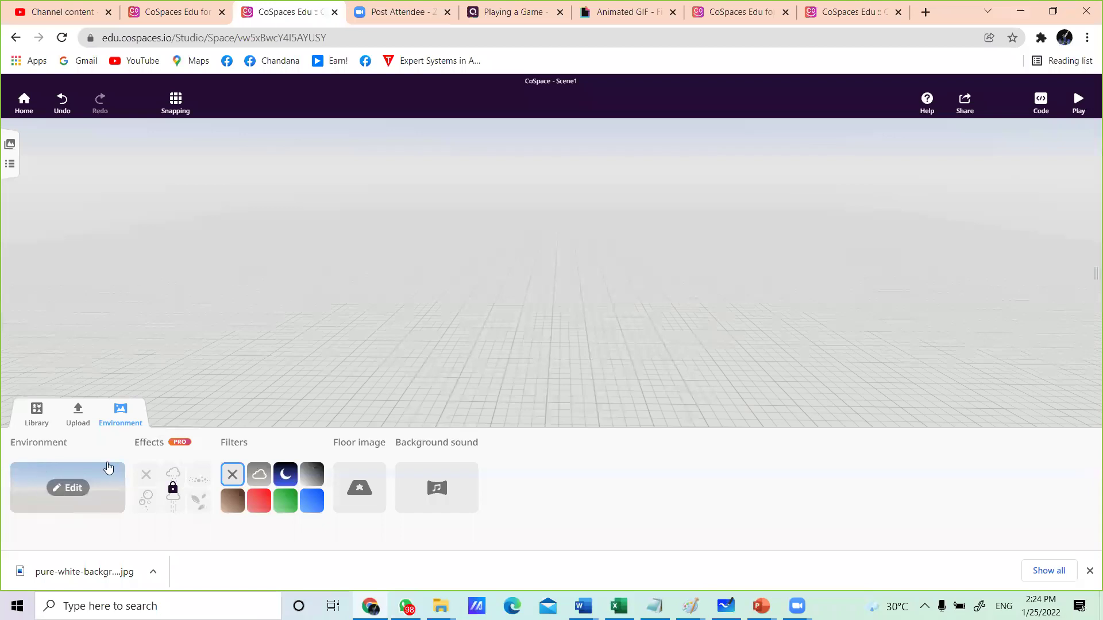
left_click(68, 488)
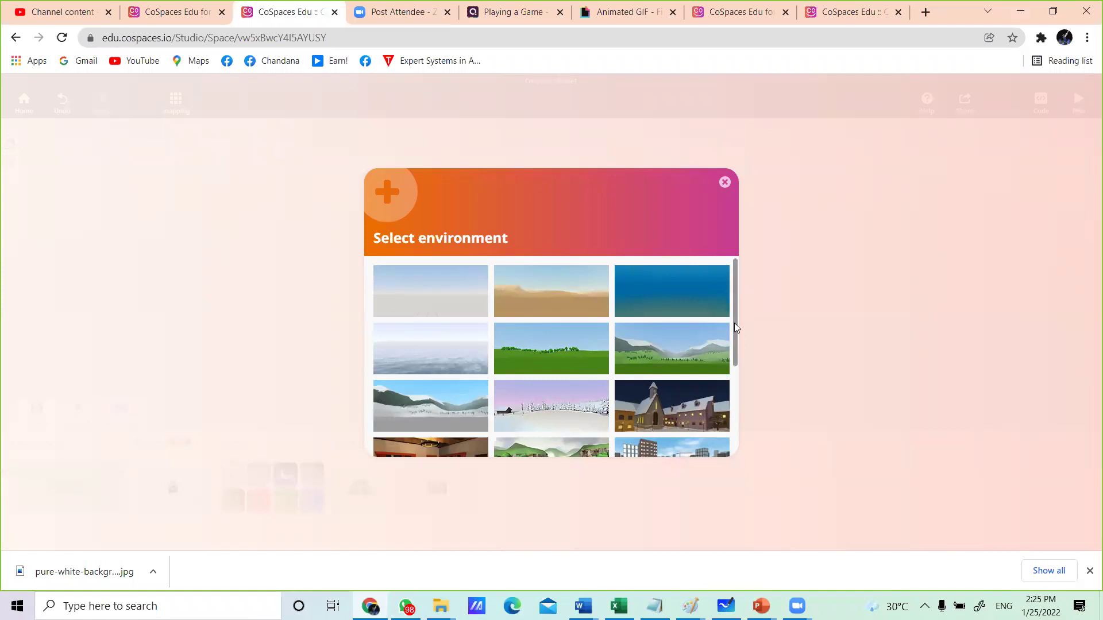
scroll(734, 323, "down", 3)
scroll(735, 247, "up", 5)
scroll(752, 357, "down", 2)
scroll(752, 266, "up", 3)
left_click(421, 353)
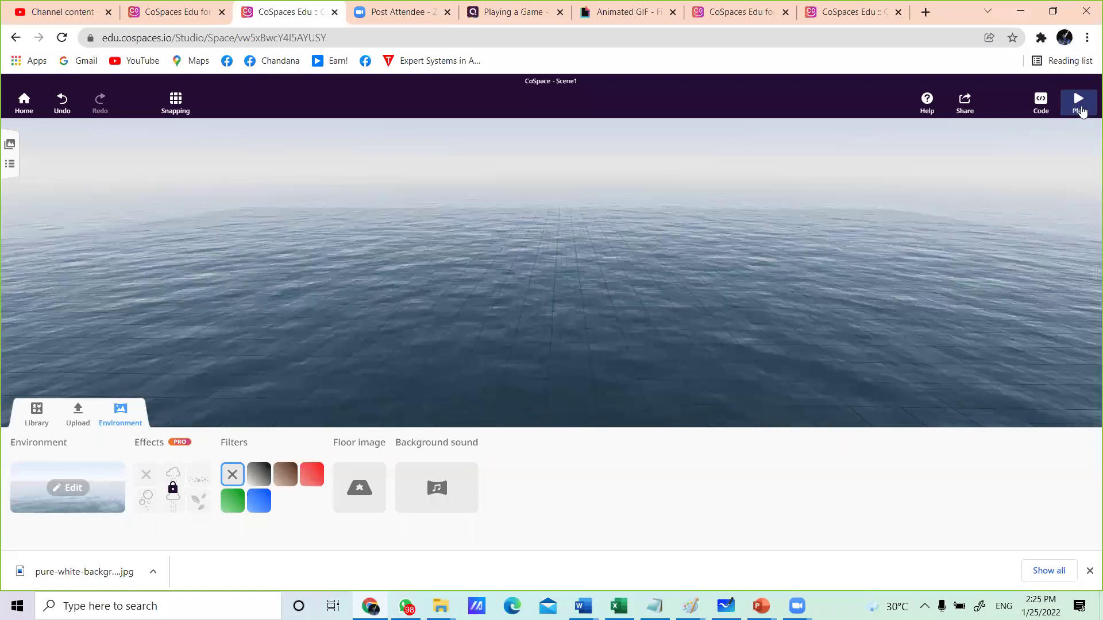
left_click(1082, 109)
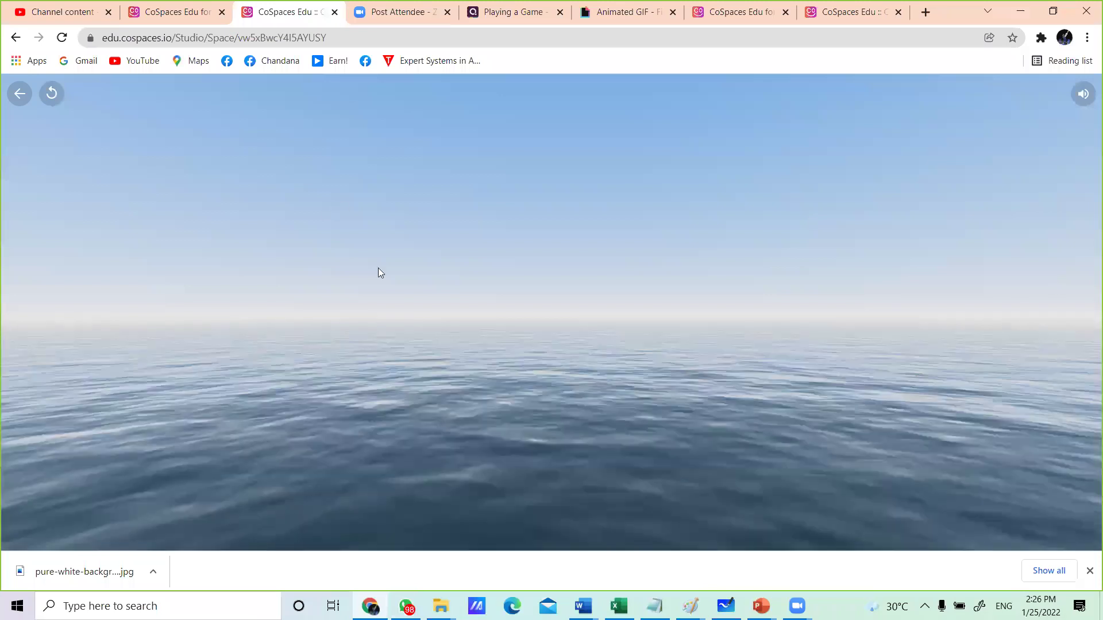
left_click(18, 94)
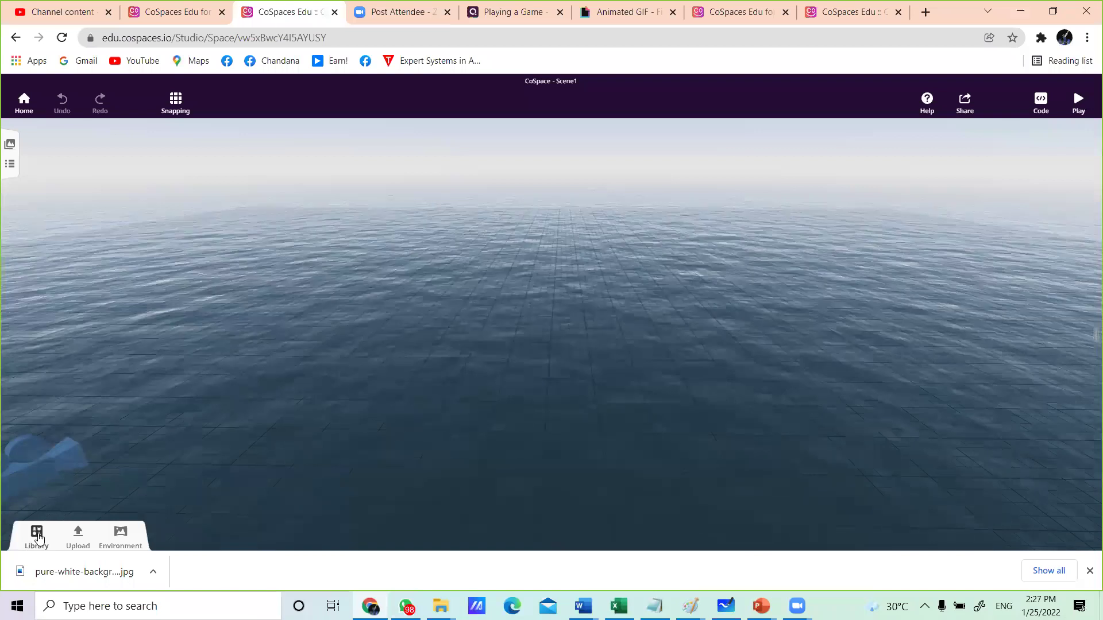
Step: Browse the People characters in the object library to examine which figures can be used in the scene
left_click(38, 537)
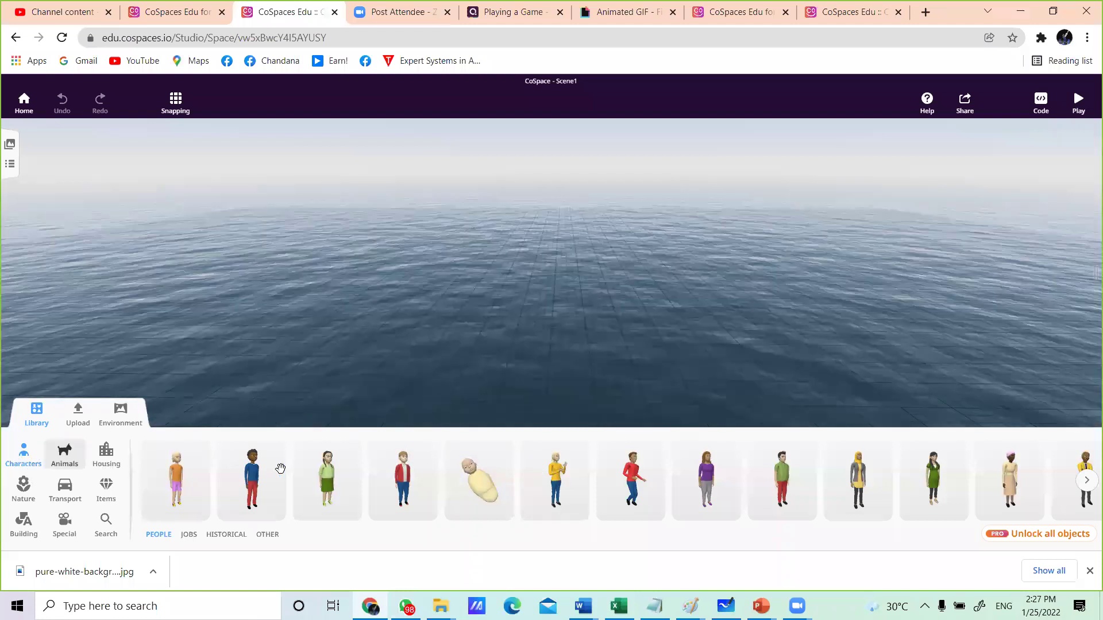
left_click(417, 468)
left_click(533, 515)
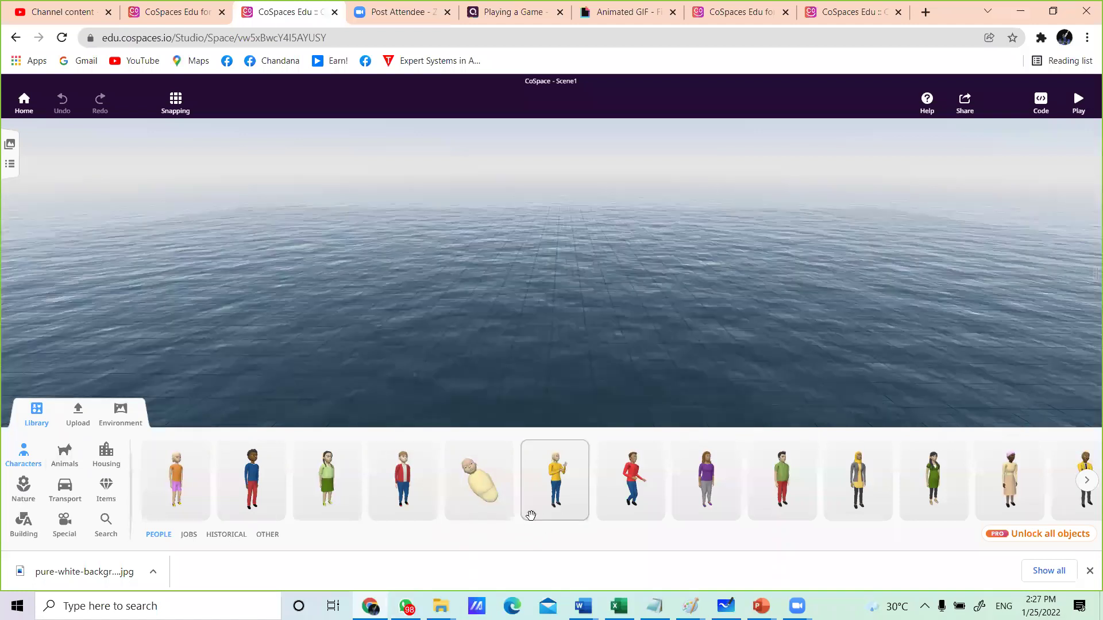
left_click(954, 470)
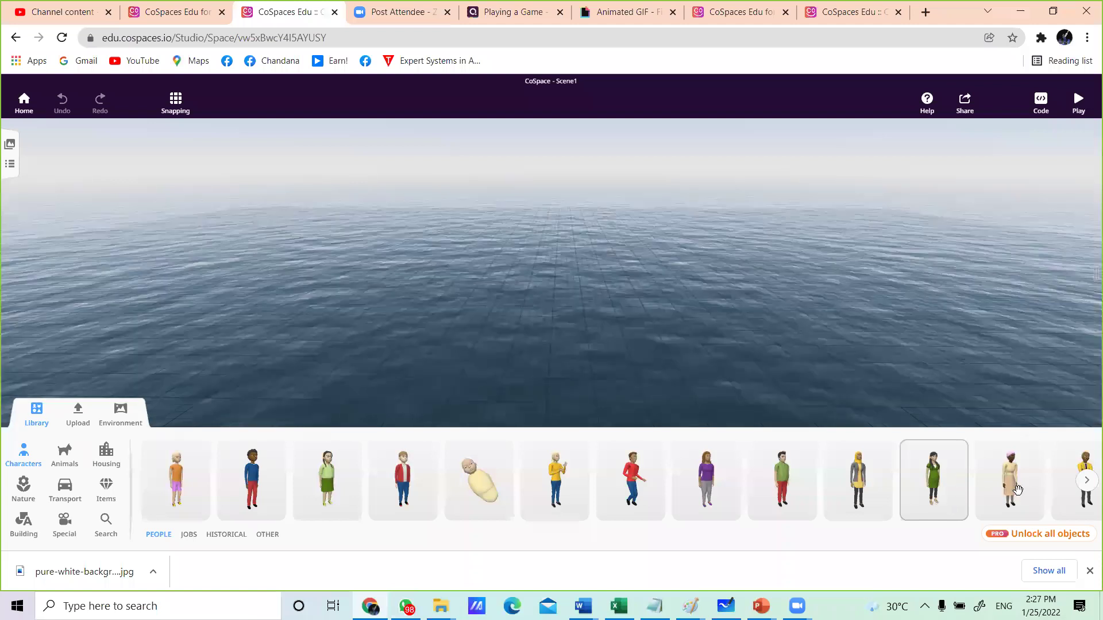
left_click(1087, 482)
left_click(1088, 483)
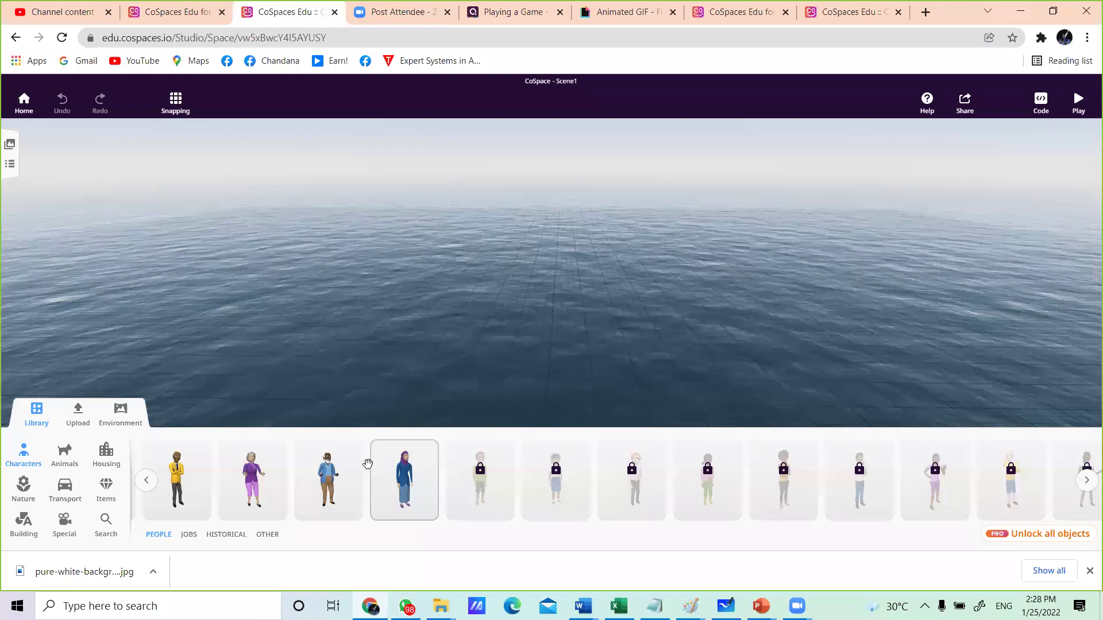
left_click(147, 480)
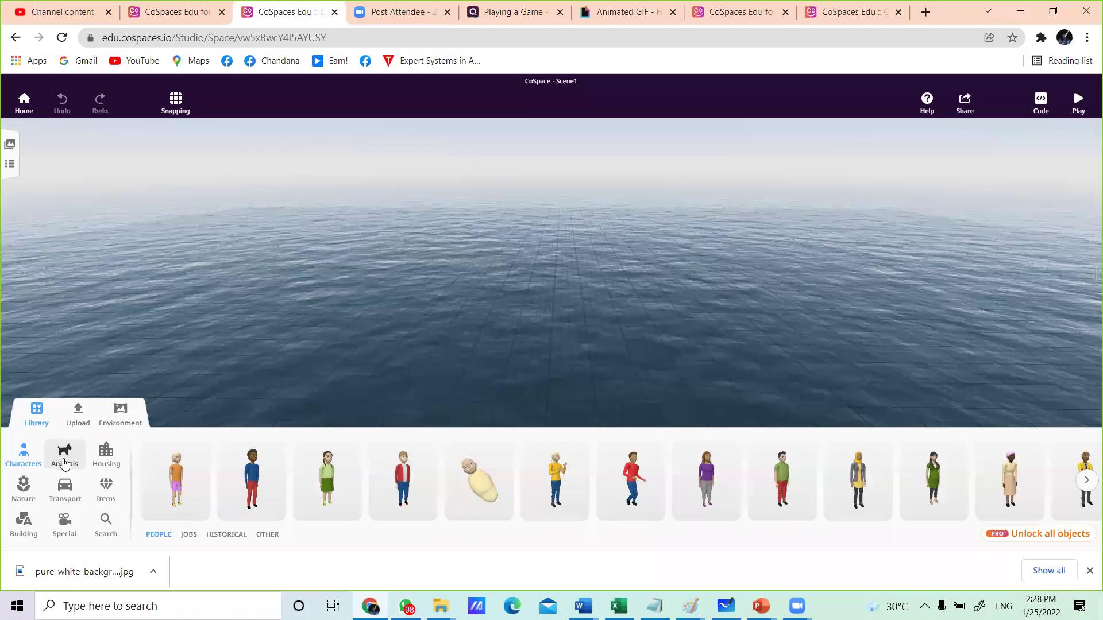
Step: Browse the Animals and Housing categories of the object library, including the Bedroom, City and Other housing objects
left_click(64, 461)
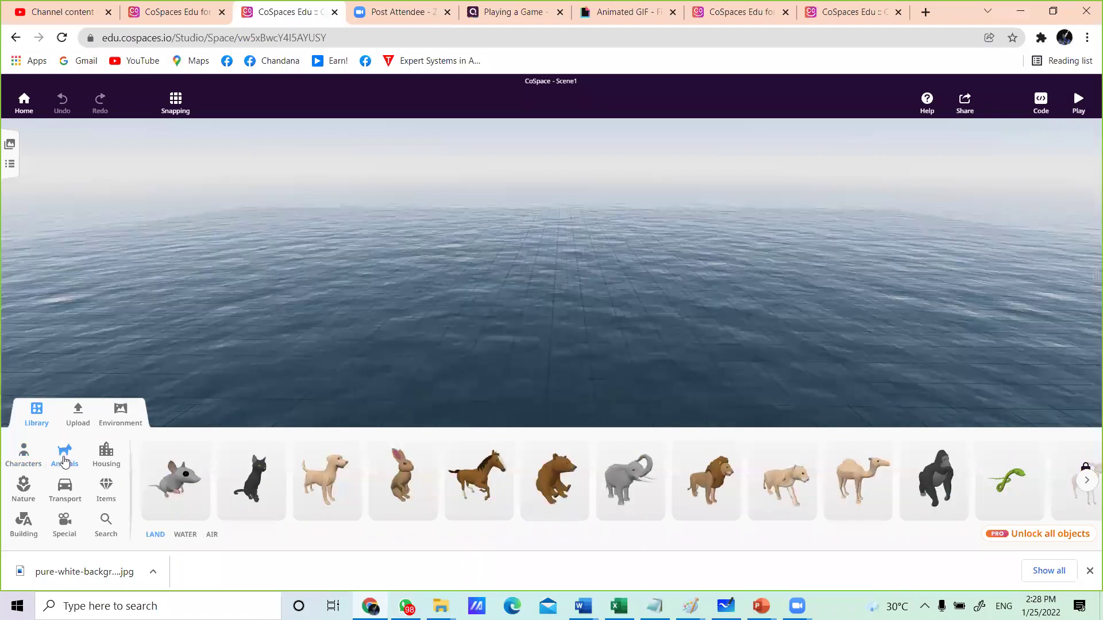
left_click(102, 457)
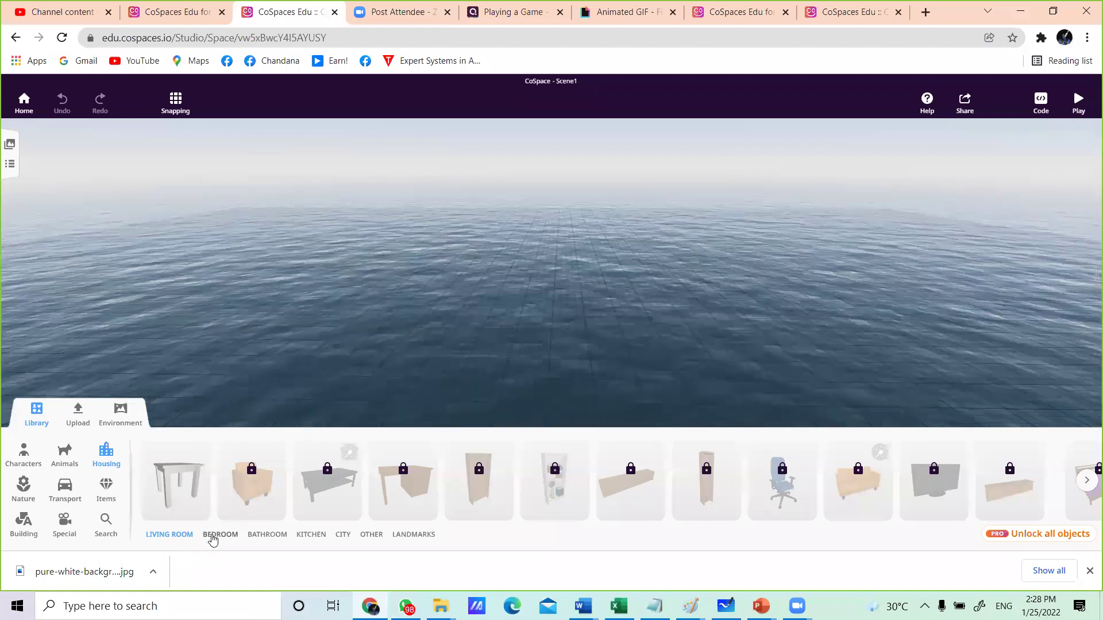
left_click(220, 534)
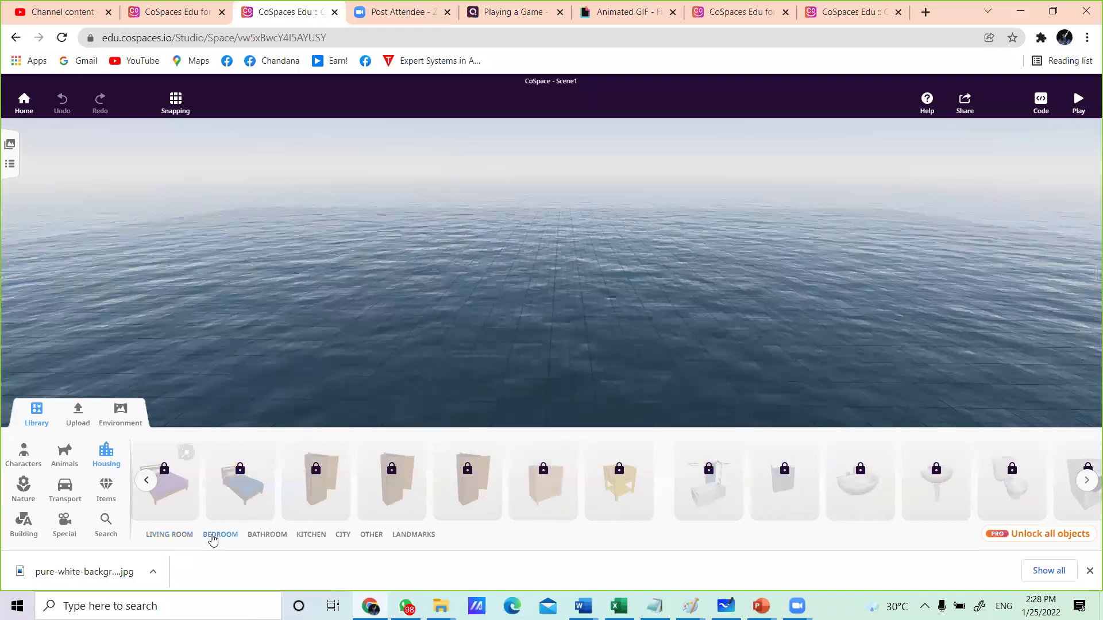
left_click(1082, 481)
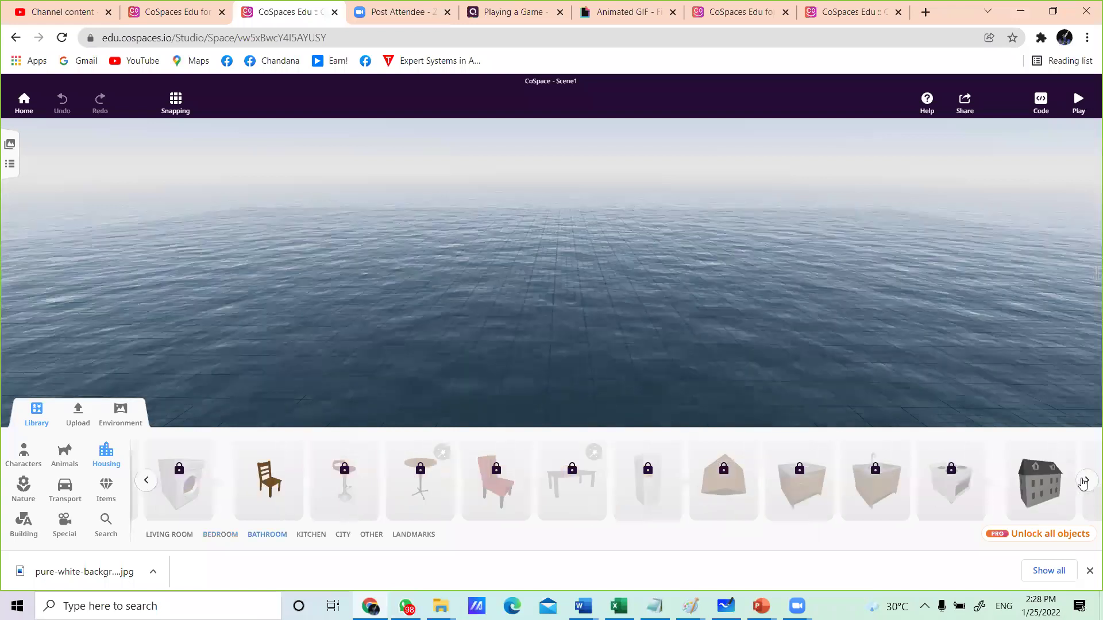
left_click(1084, 481)
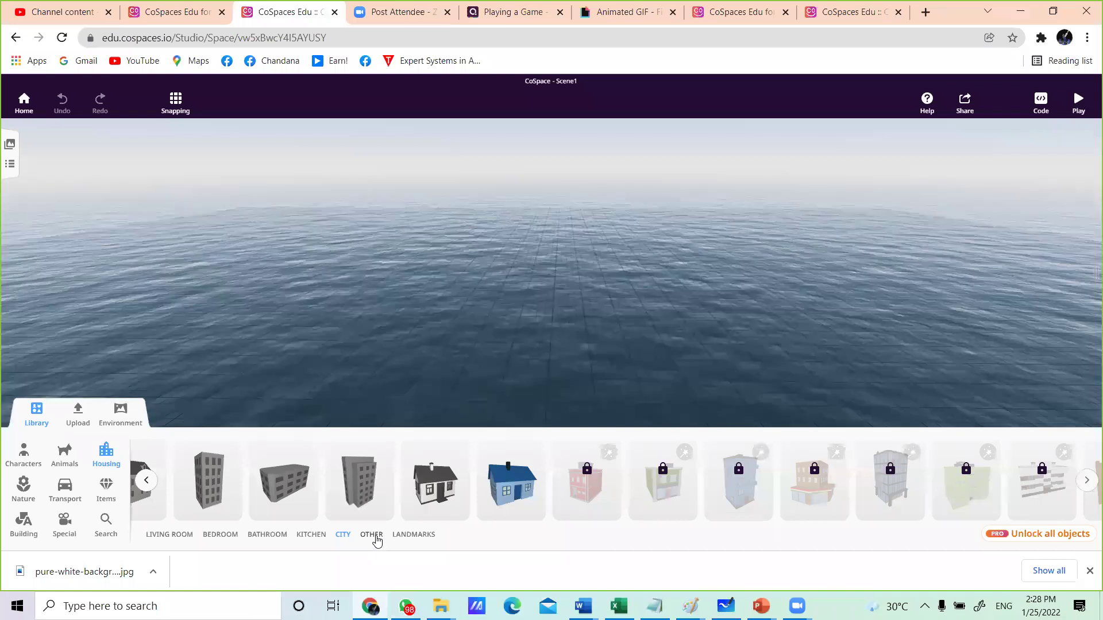
left_click(377, 536)
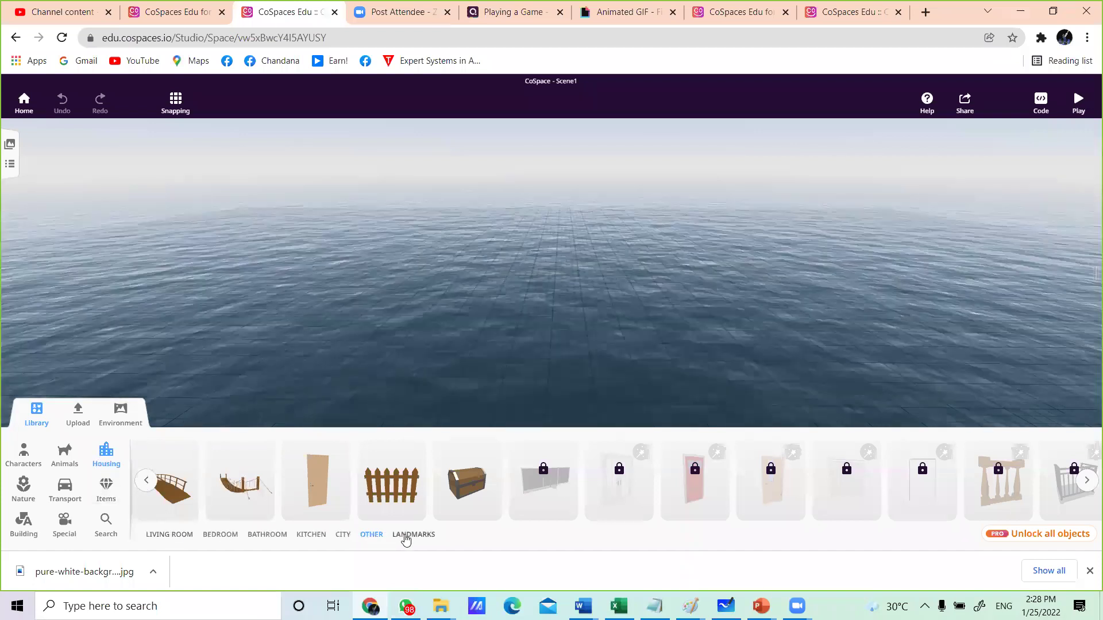
Step: Browse the Nature and Transport categories of the object library to examine plants, rocks and land, water and air vehicles
left_click(22, 493)
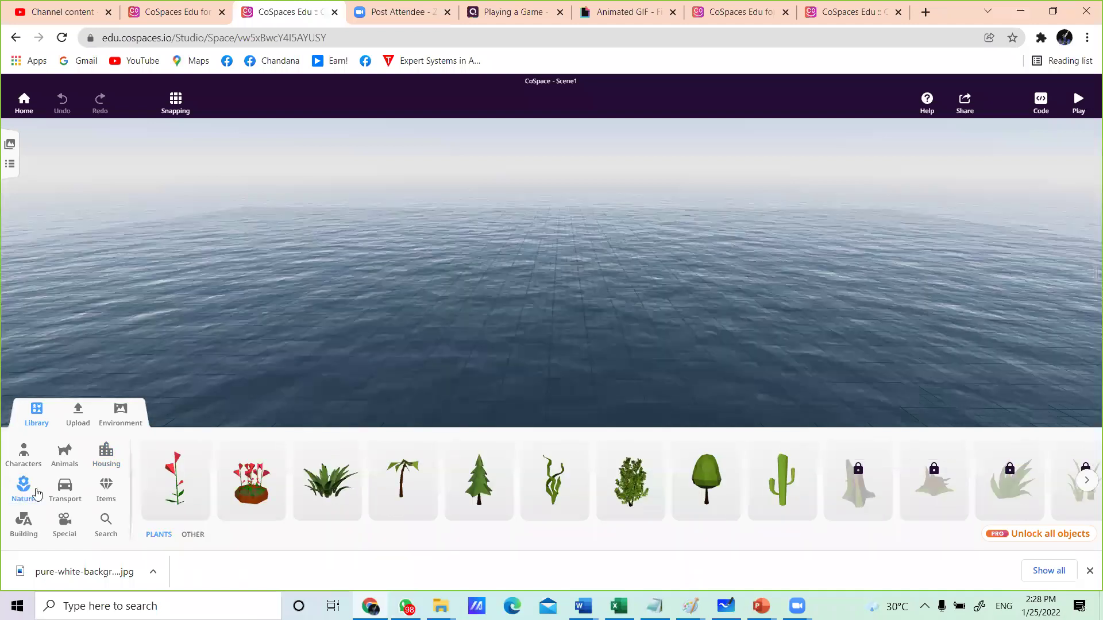
left_click(202, 535)
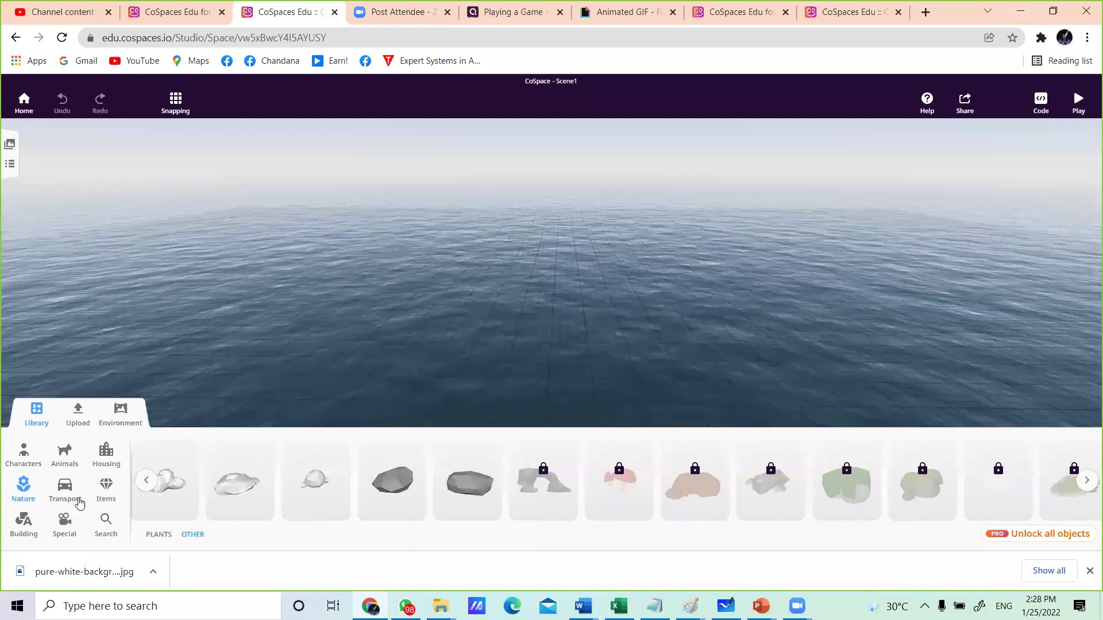
left_click(75, 498)
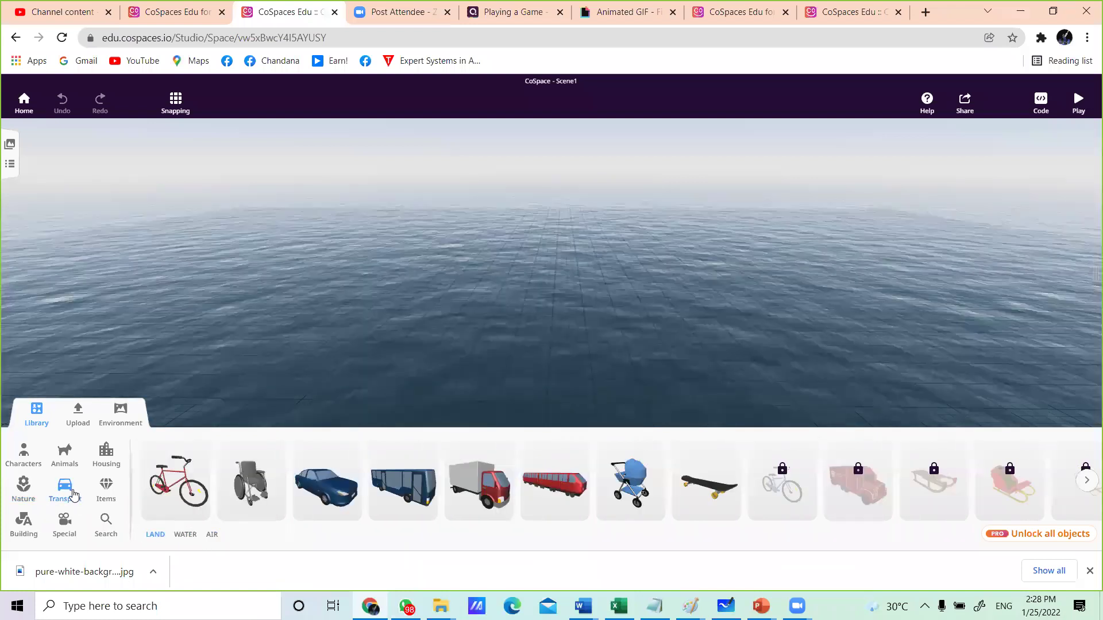
left_click(186, 534)
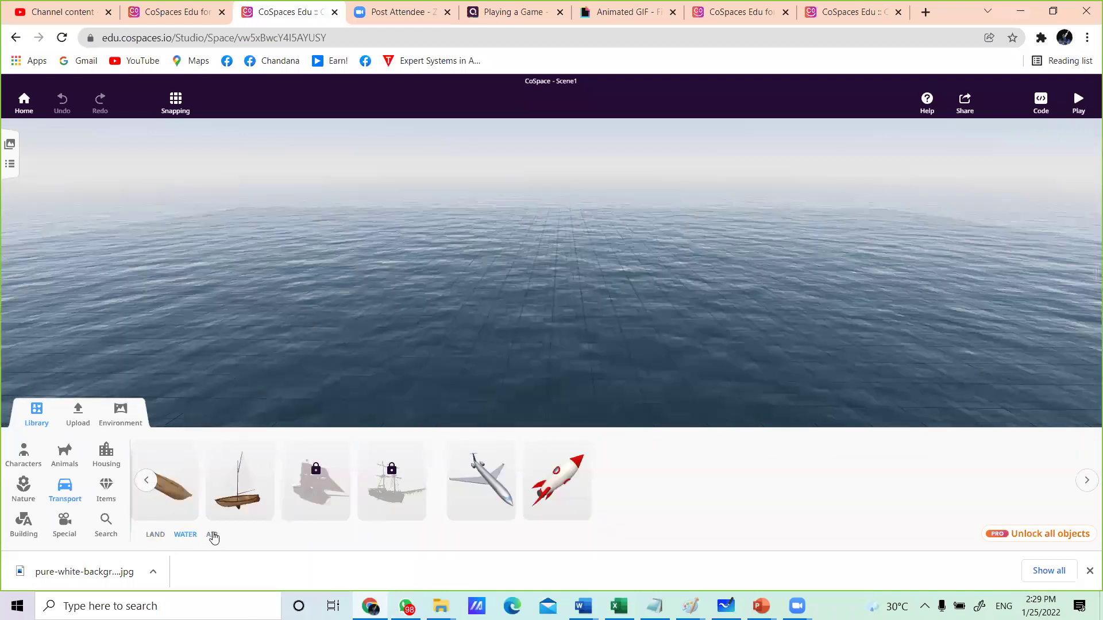
left_click(213, 535)
left_click(164, 536)
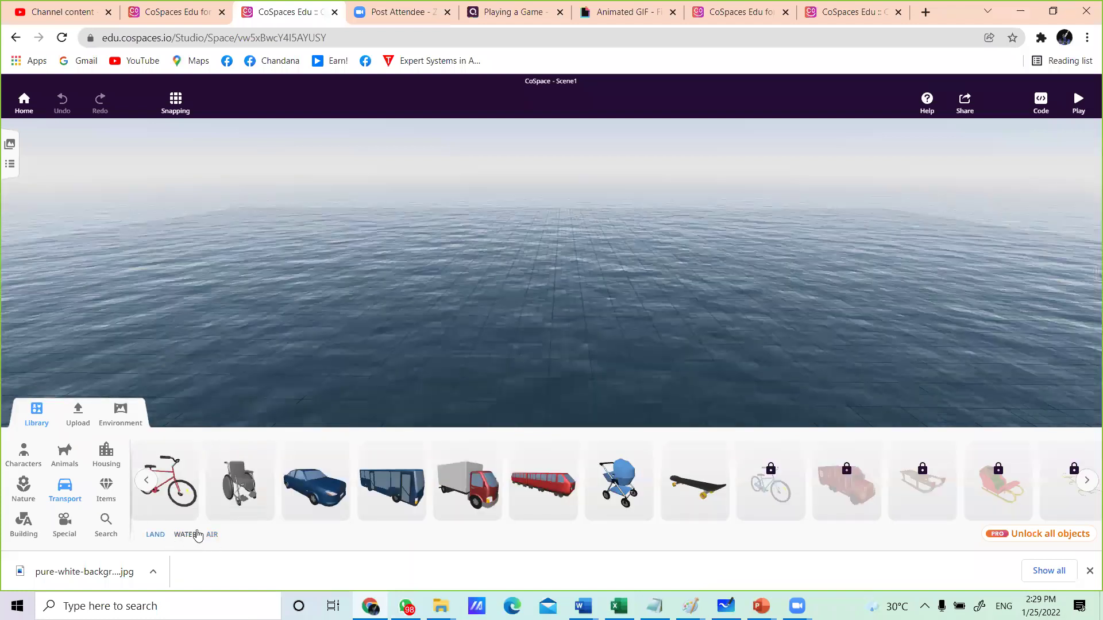
Step: Add the sailboat from the water transport objects to the front-left area of the ocean scene
left_click(197, 536)
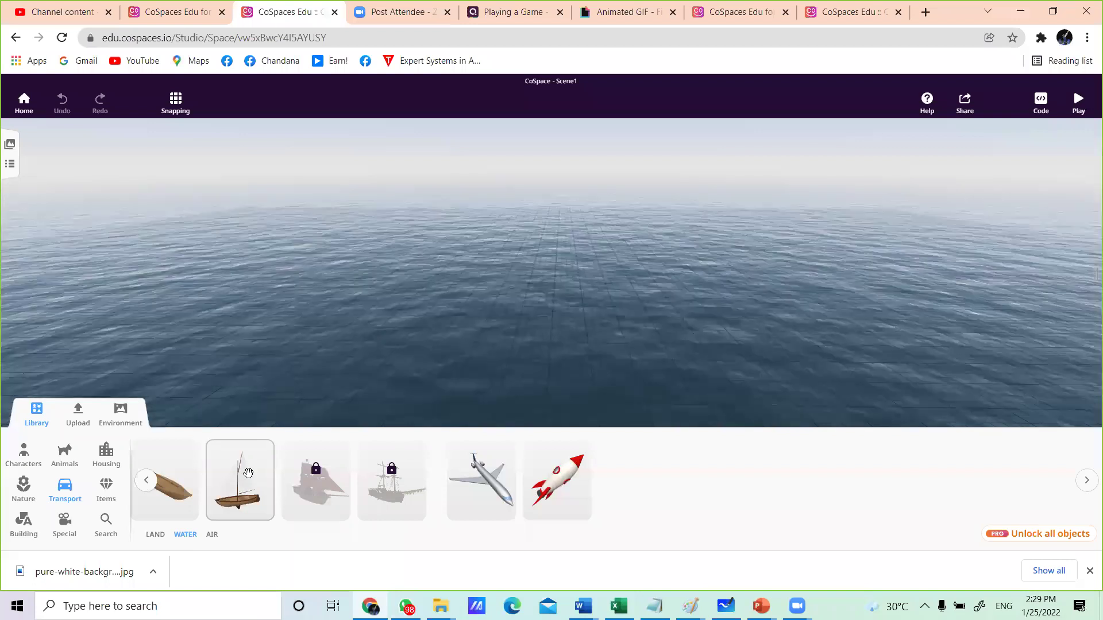
left_click_drag(244, 490, 290, 274)
left_click_drag(315, 358, 359, 408)
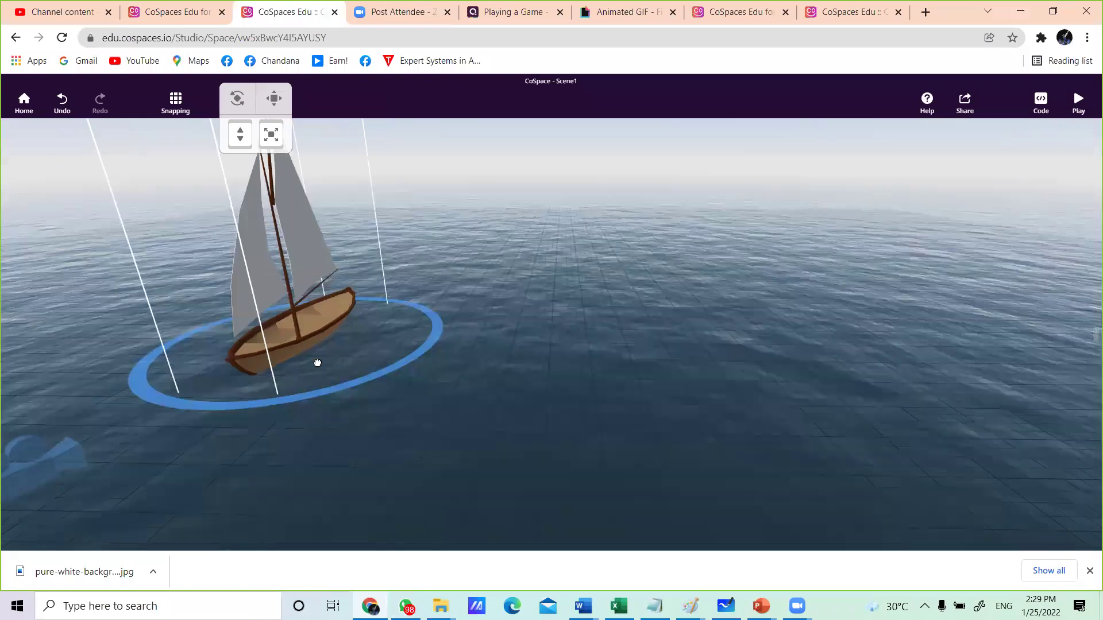
left_click_drag(528, 389, 360, 364)
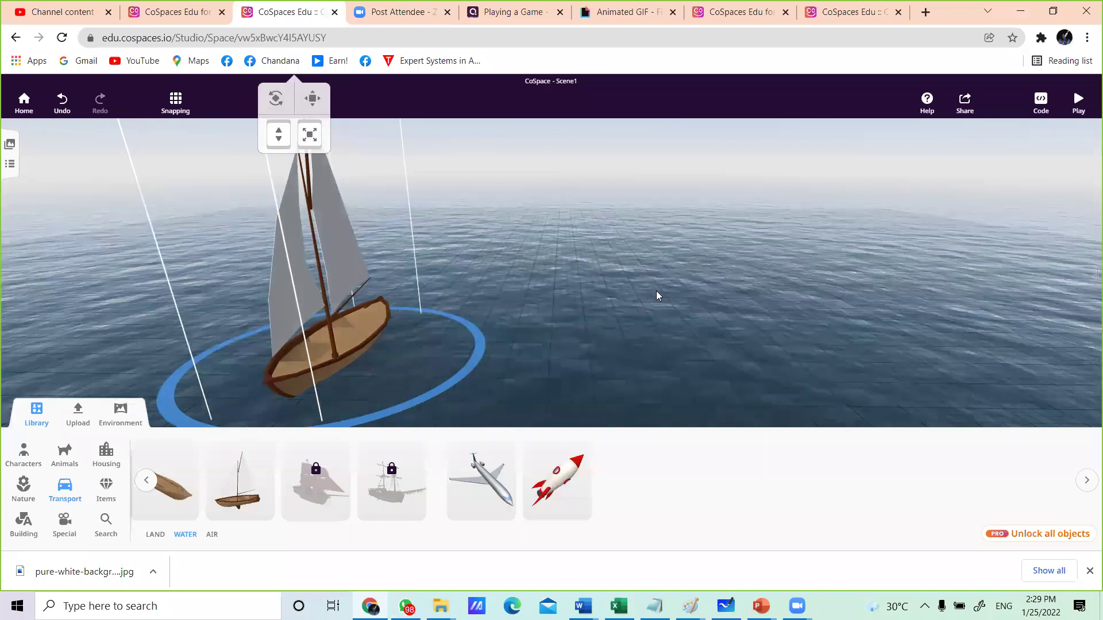
left_click(593, 351)
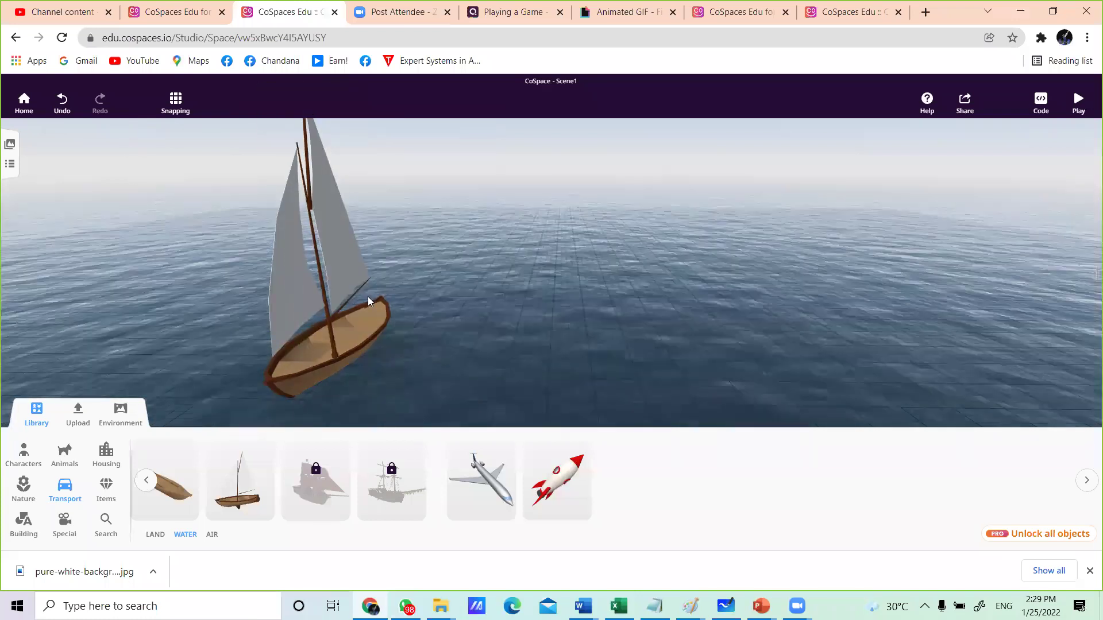
Step: Rotate the sailboat about its vertical axis until its side faces the viewer
left_click(339, 313)
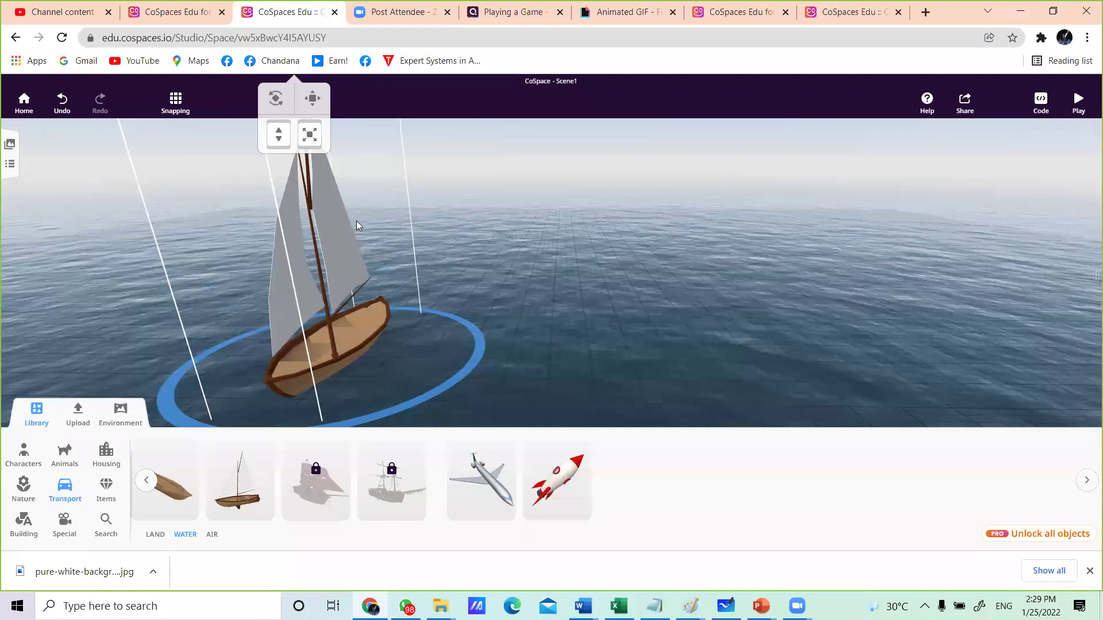
scroll(356, 221, "down", 5)
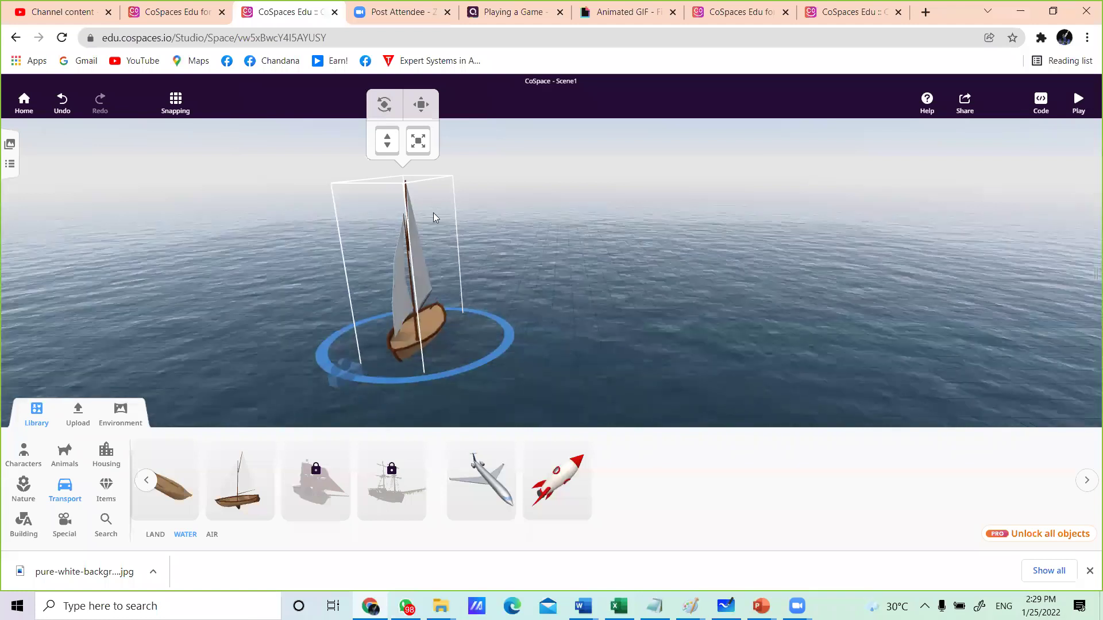
left_click(383, 108)
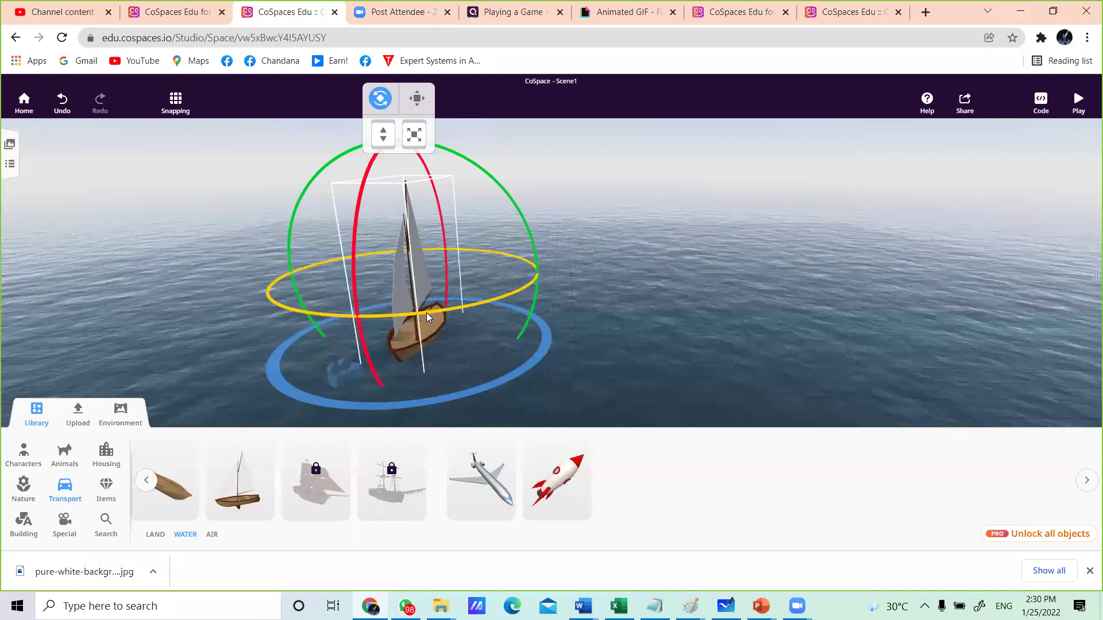
left_click_drag(425, 312, 497, 311)
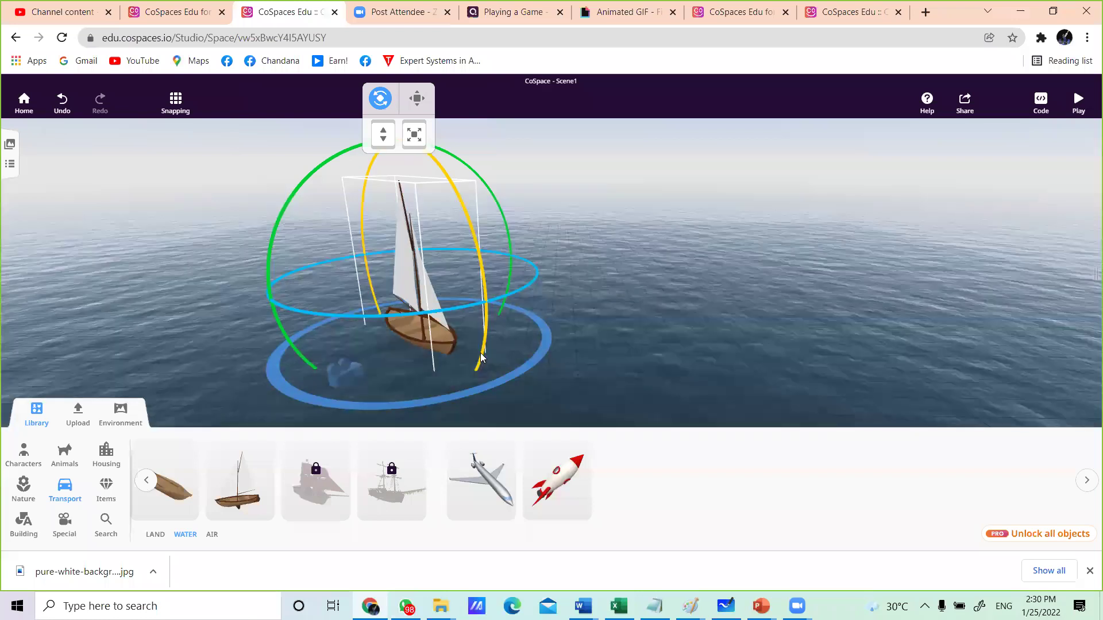
Step: Try tilting the sailboat about its horizontal axes, including by -22.5°, and set it back upright
left_click_drag(483, 323, 381, 330)
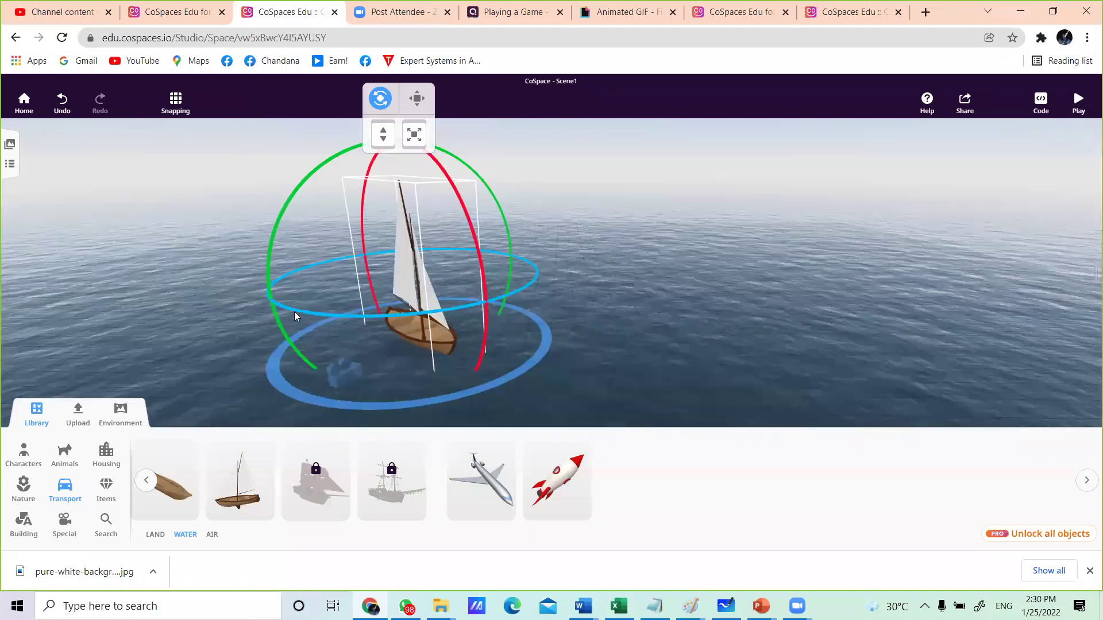
left_click_drag(294, 312, 292, 294)
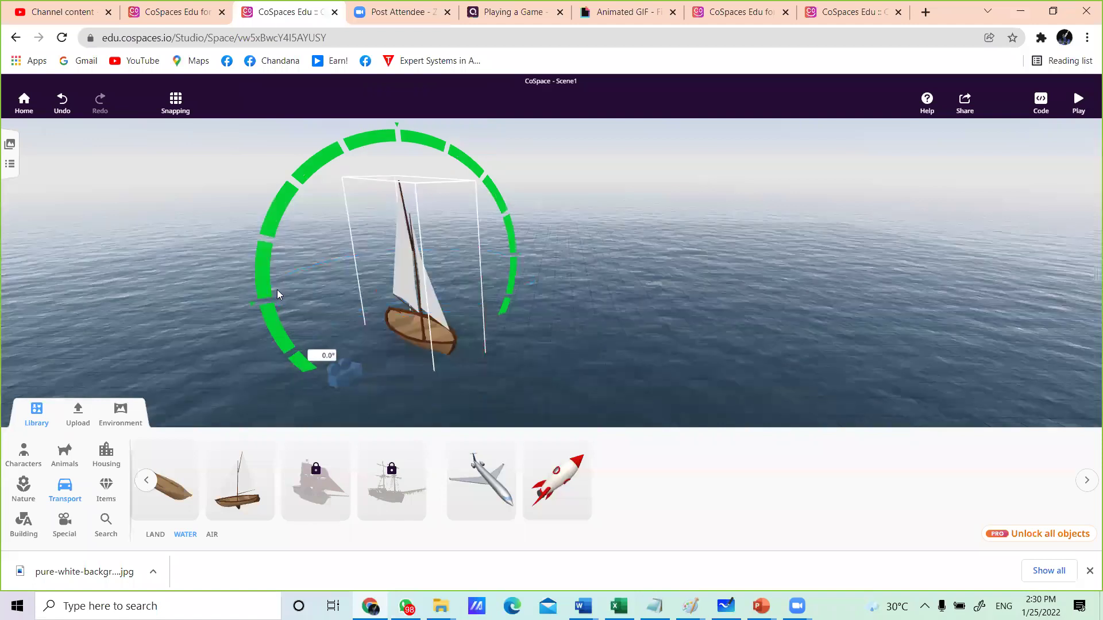
left_click_drag(277, 290, 294, 326)
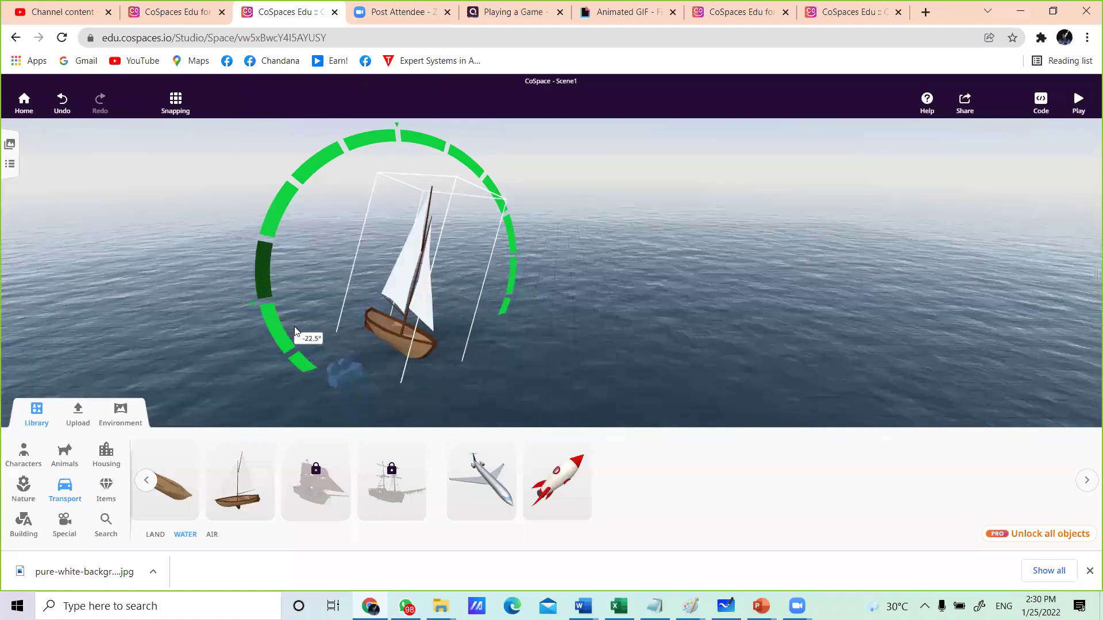
left_click_drag(450, 333, 452, 331)
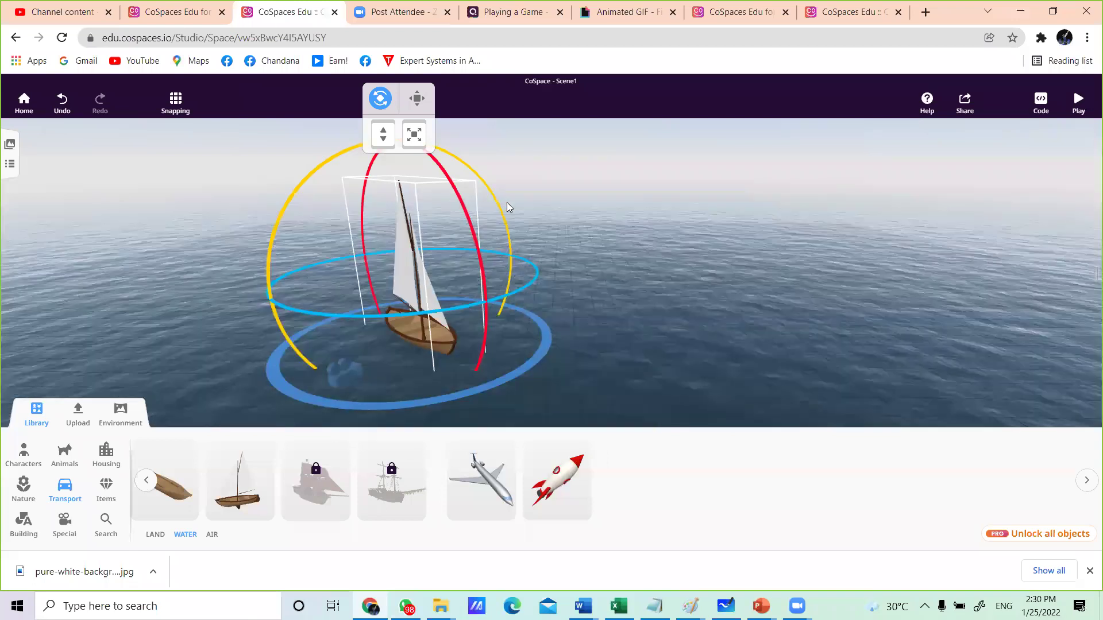
scroll(503, 202, "up", 1)
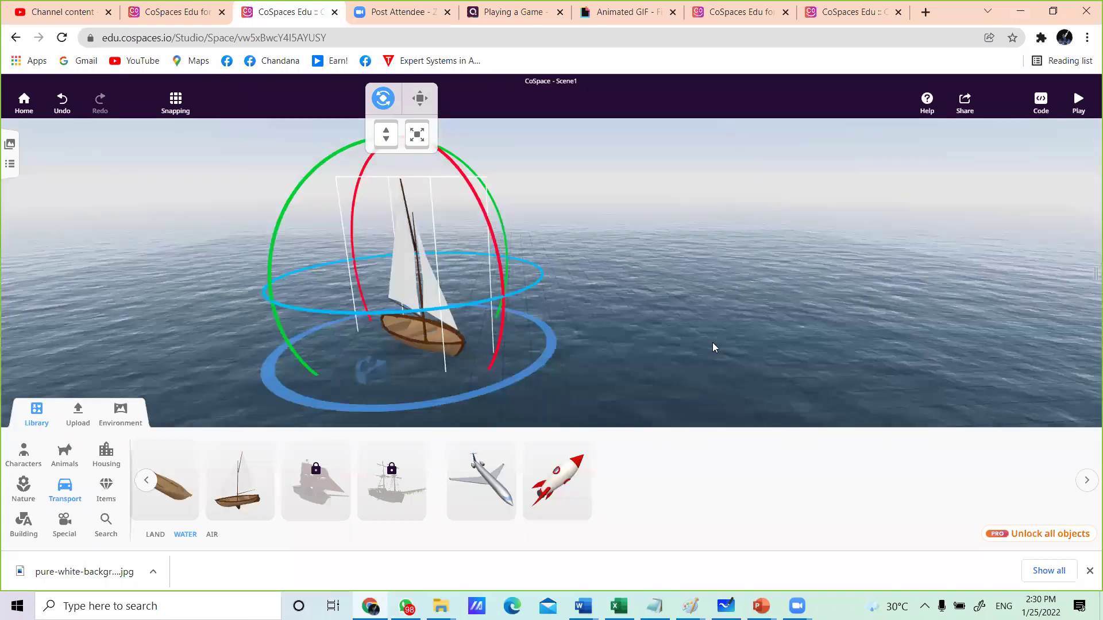
left_click(713, 347)
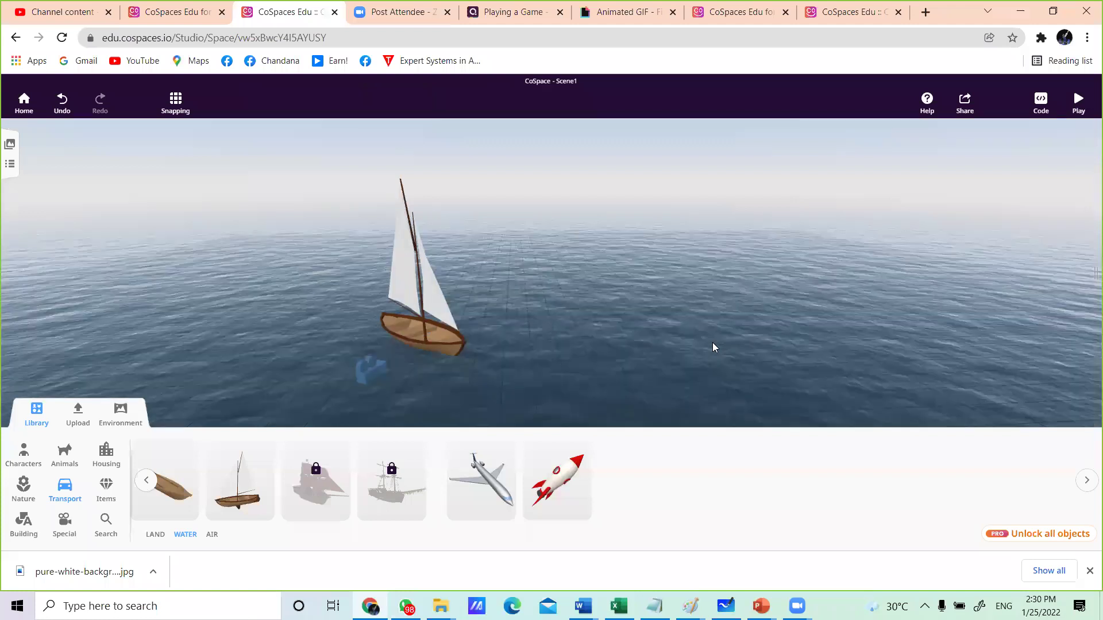
Step: Preview the scene in play mode, look around the sailboat, and return to the editor
left_click(1086, 104)
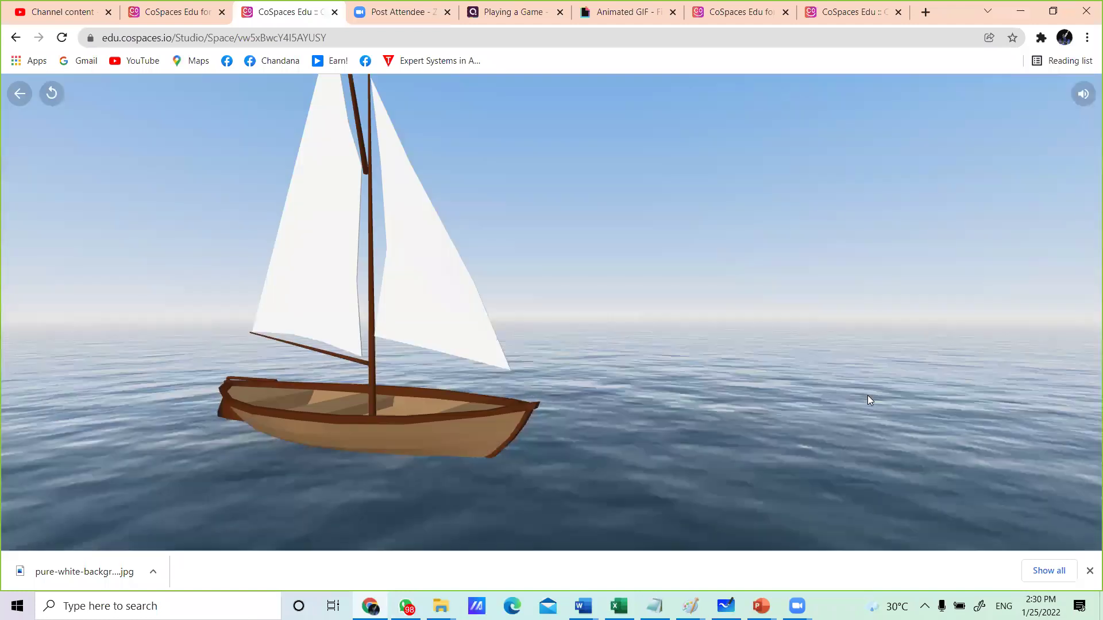
left_click_drag(881, 405, 848, 365)
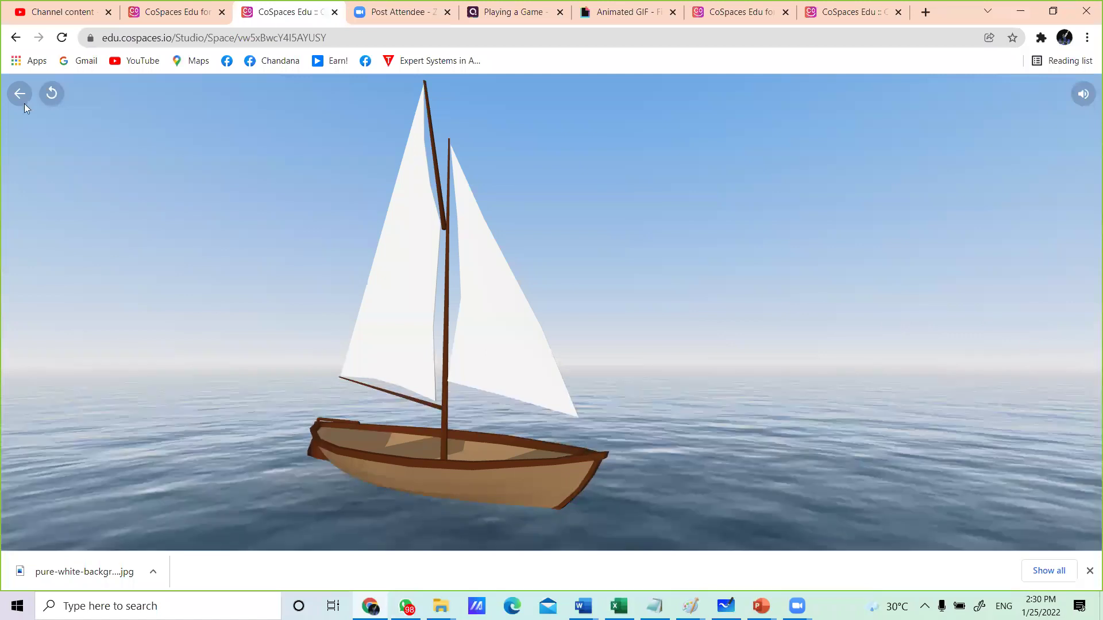
key("Escape")
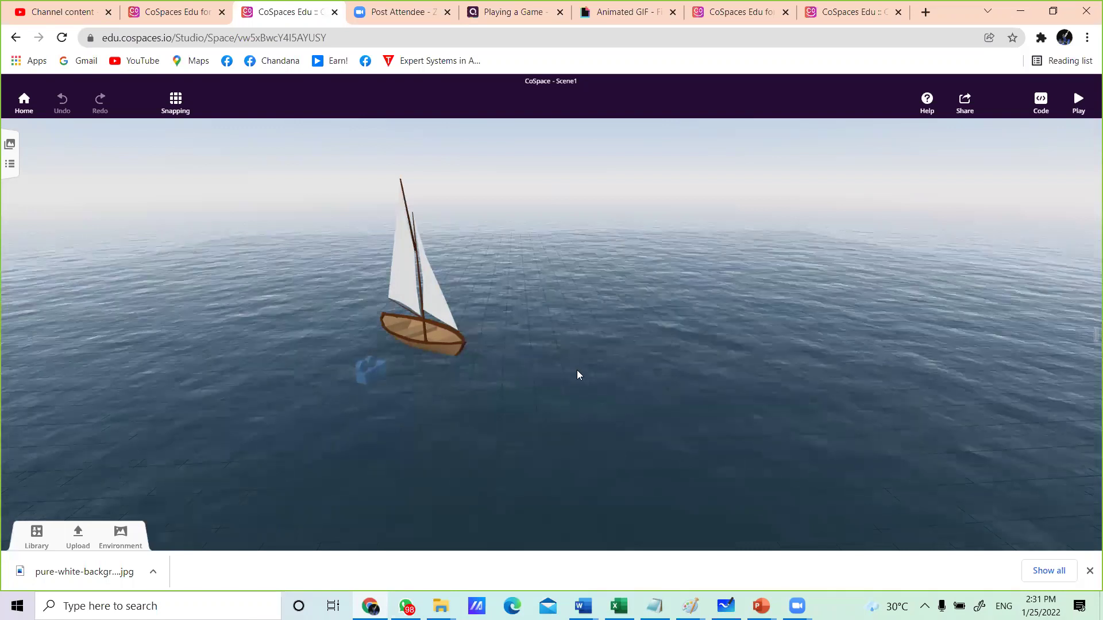
Step: Open the sailboat's object settings and examine its name, Speech and Animation options
left_click(421, 307)
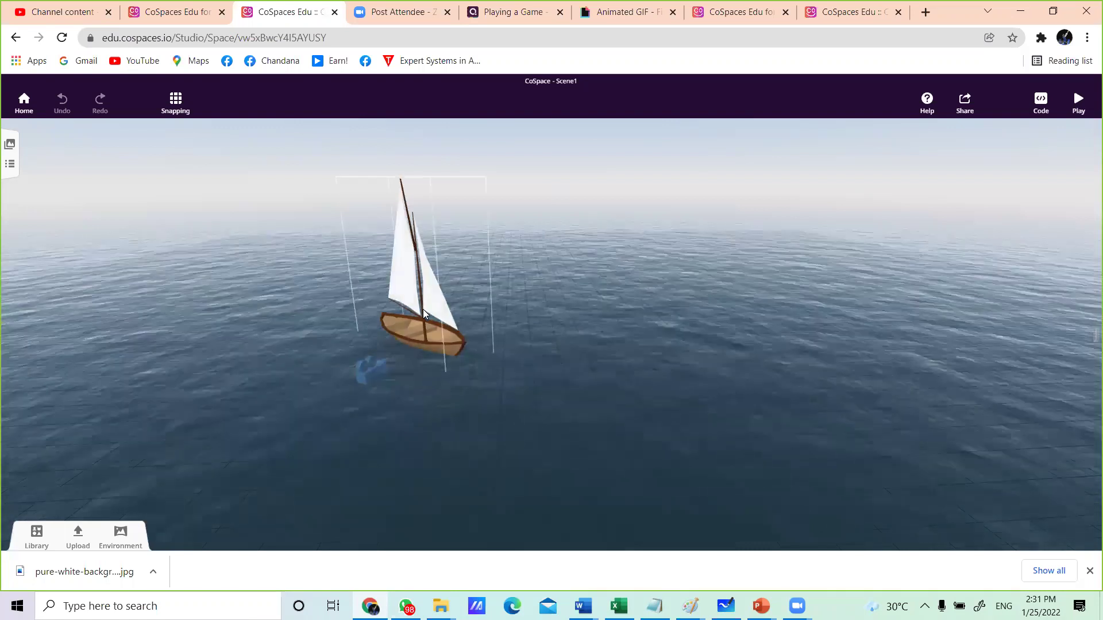
left_click(617, 318)
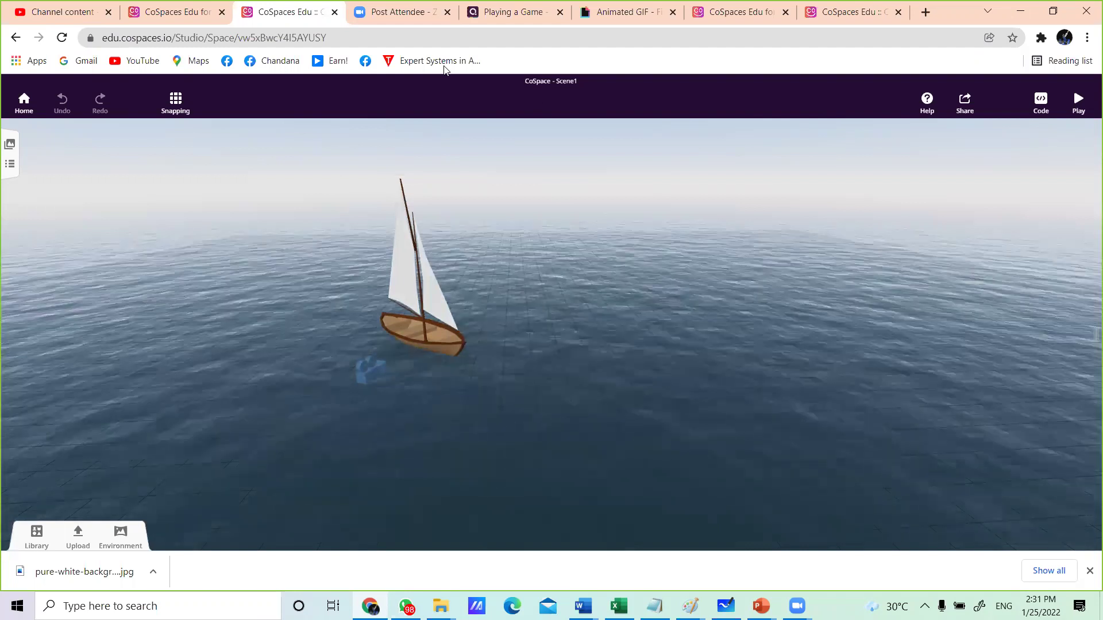
left_click(431, 282)
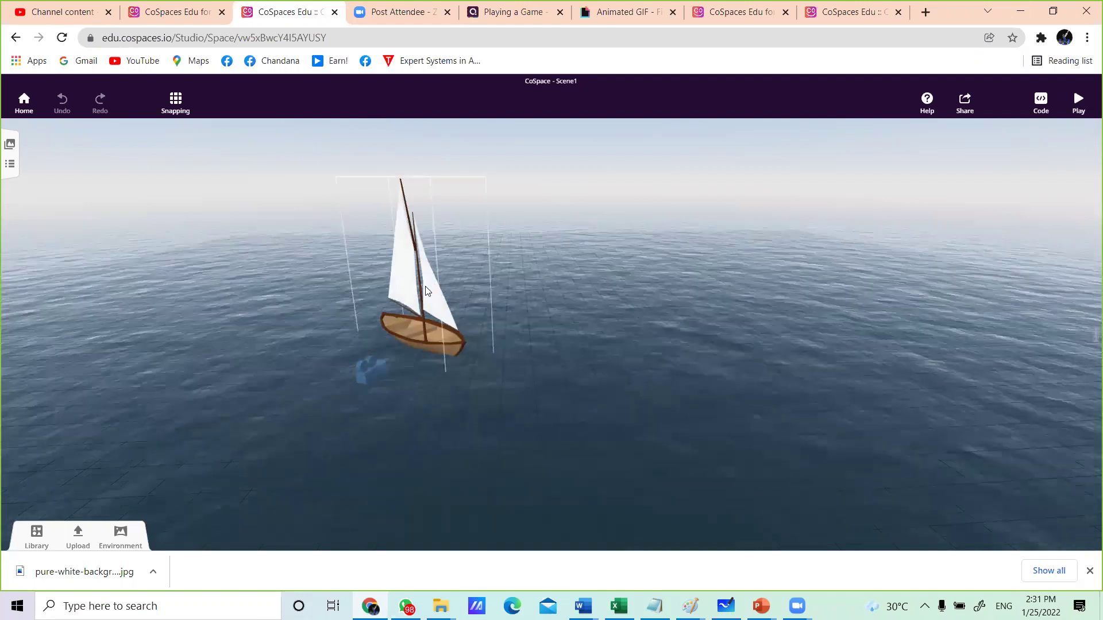
left_click(425, 290)
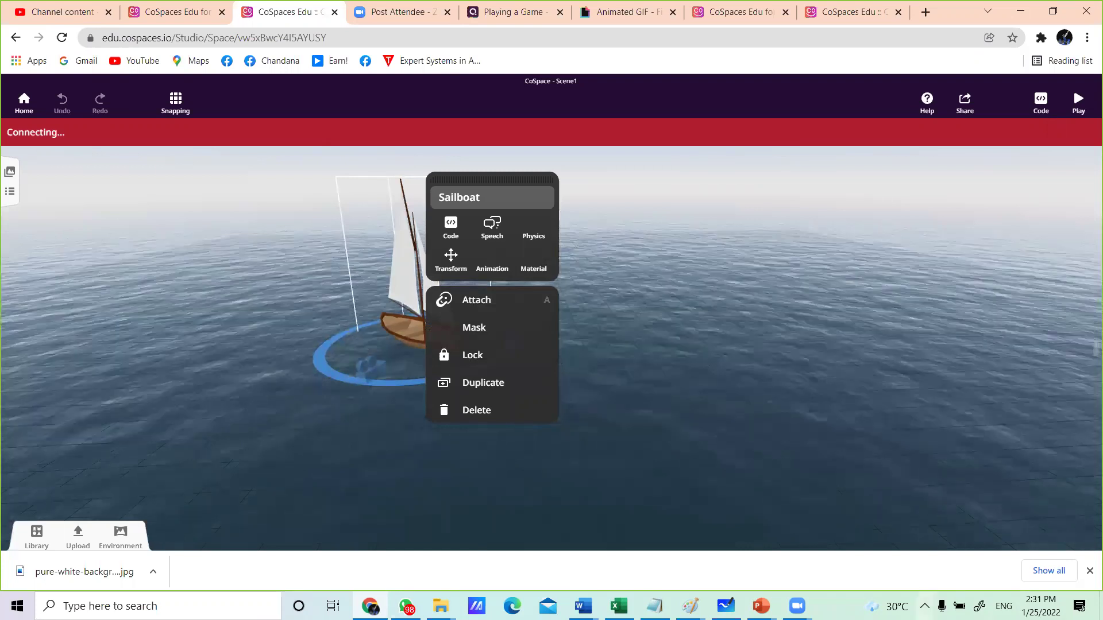
key("super+b")
key("Return")
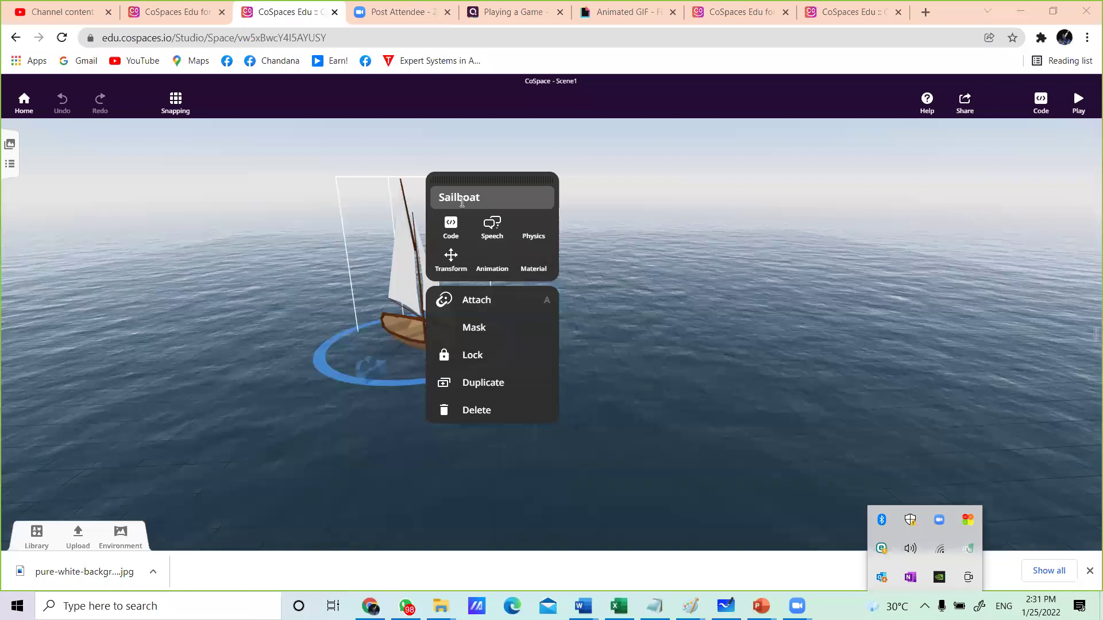
left_click(484, 198)
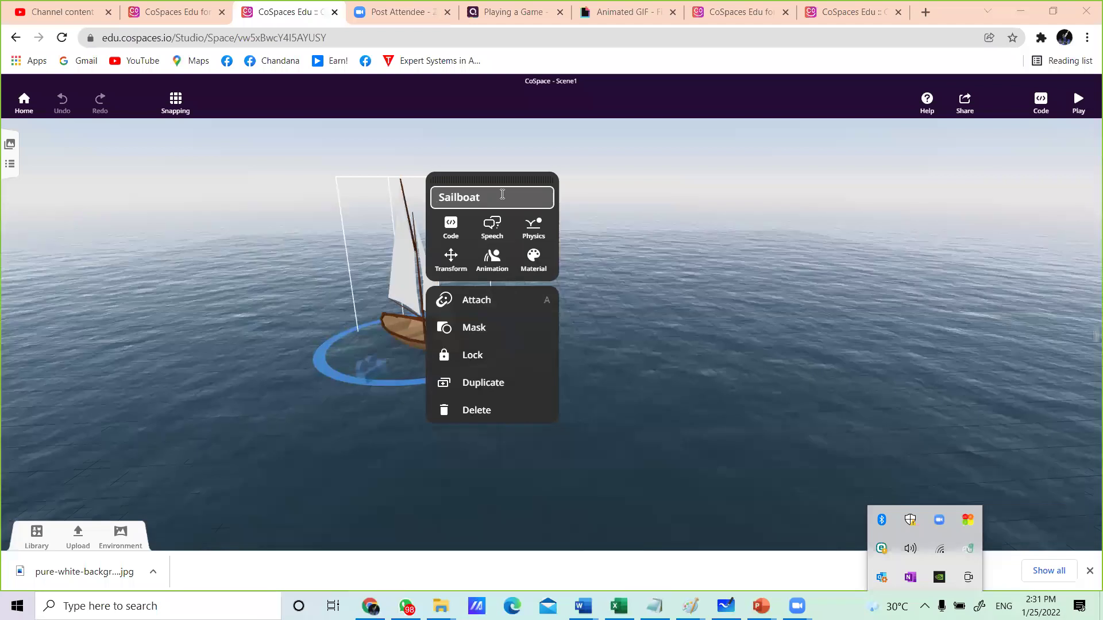
left_click(494, 229)
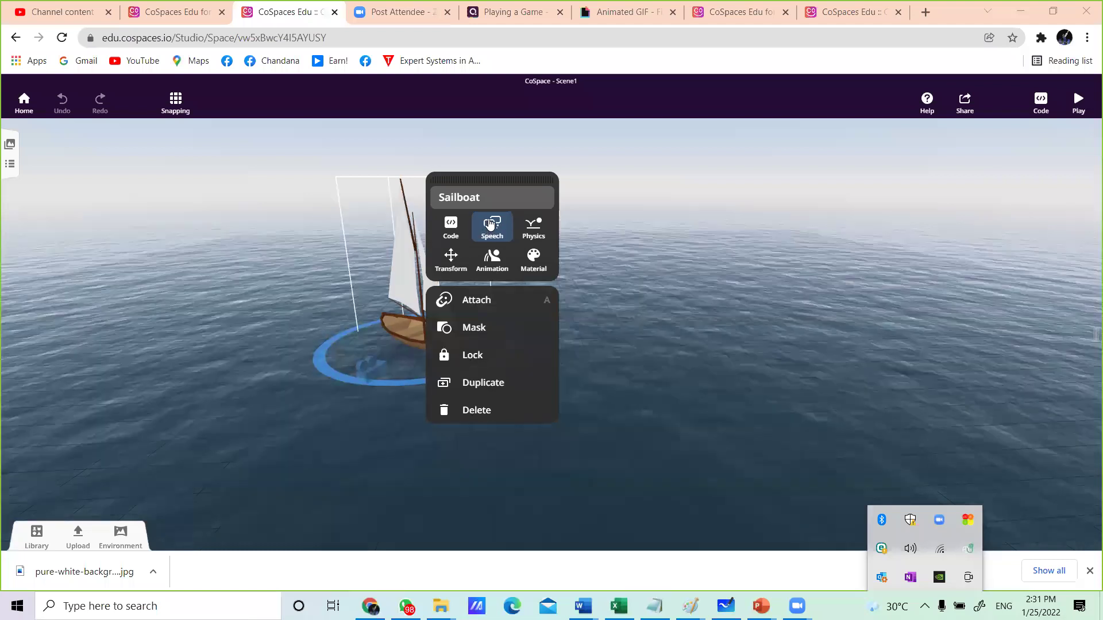
left_click(525, 207)
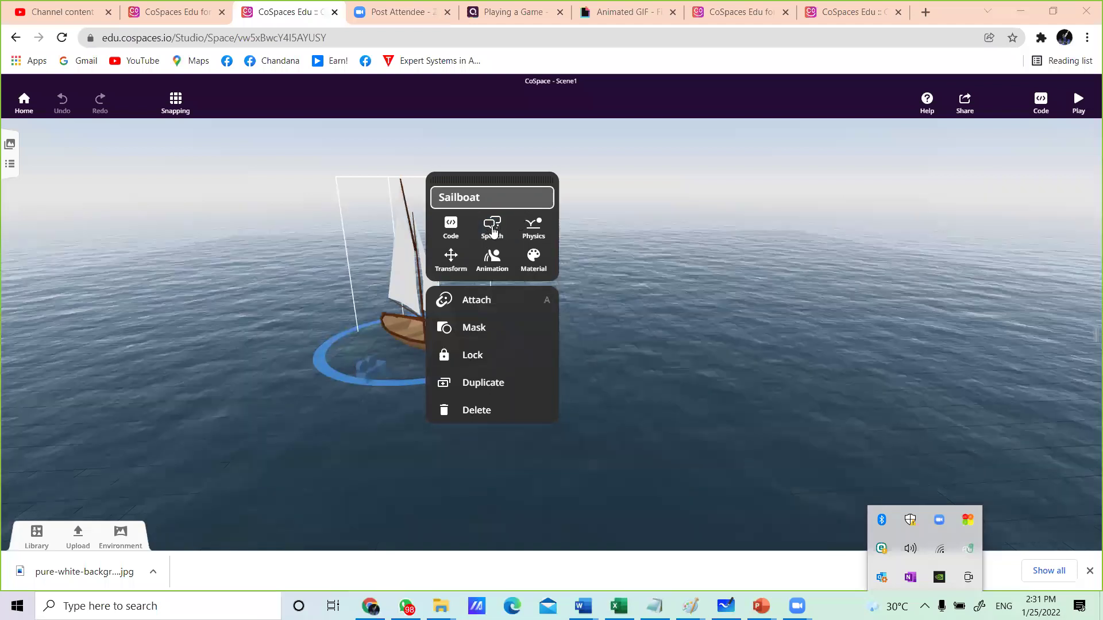
left_click(501, 262)
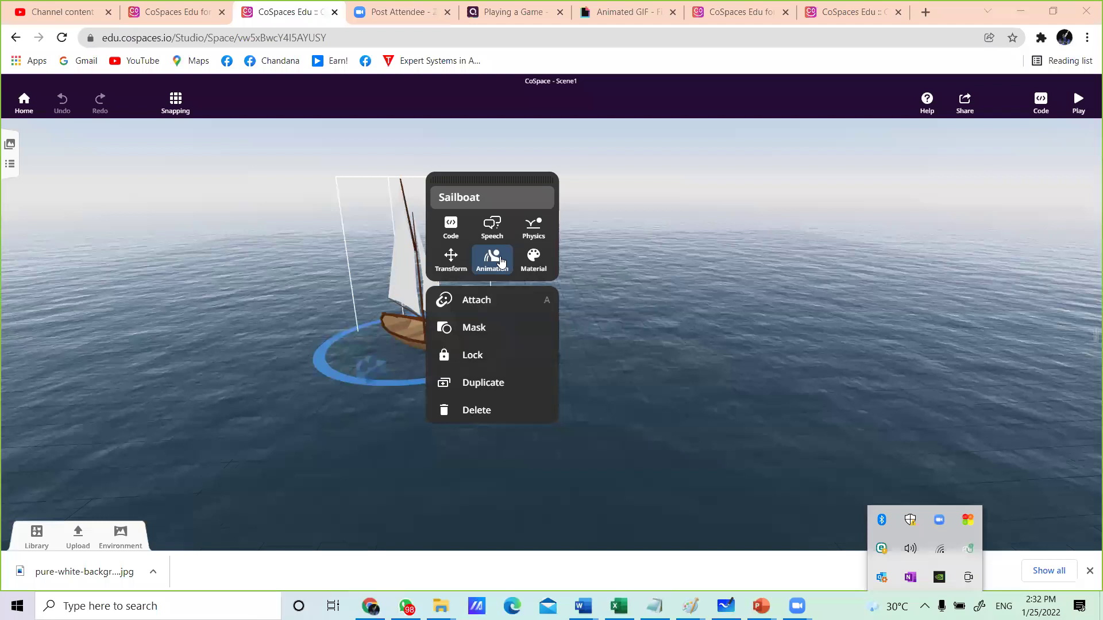
left_click(500, 262)
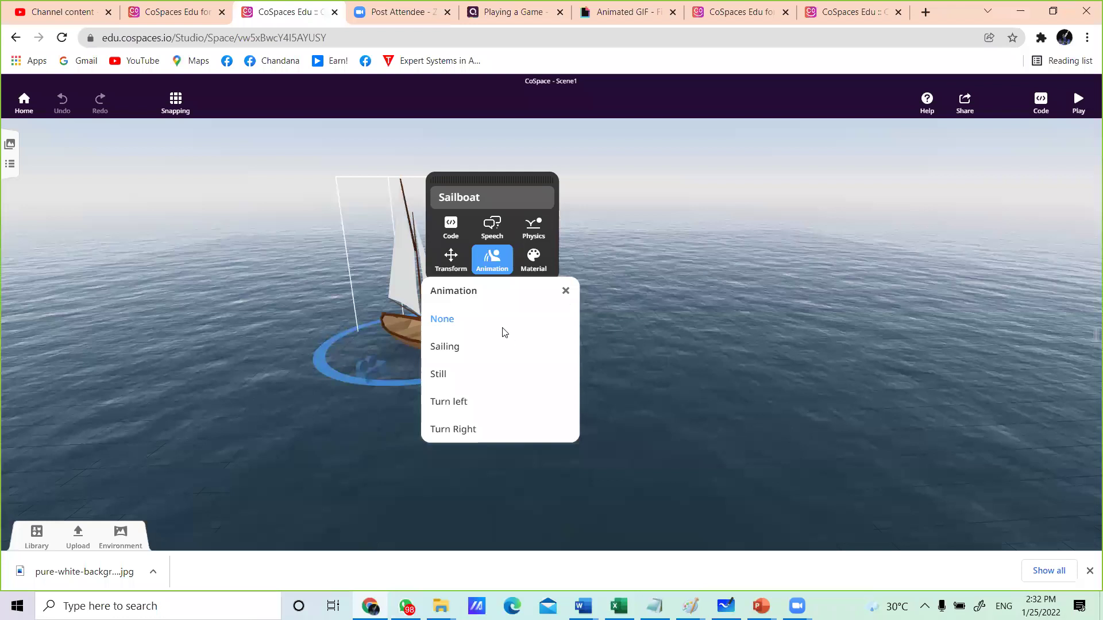
key("Escape")
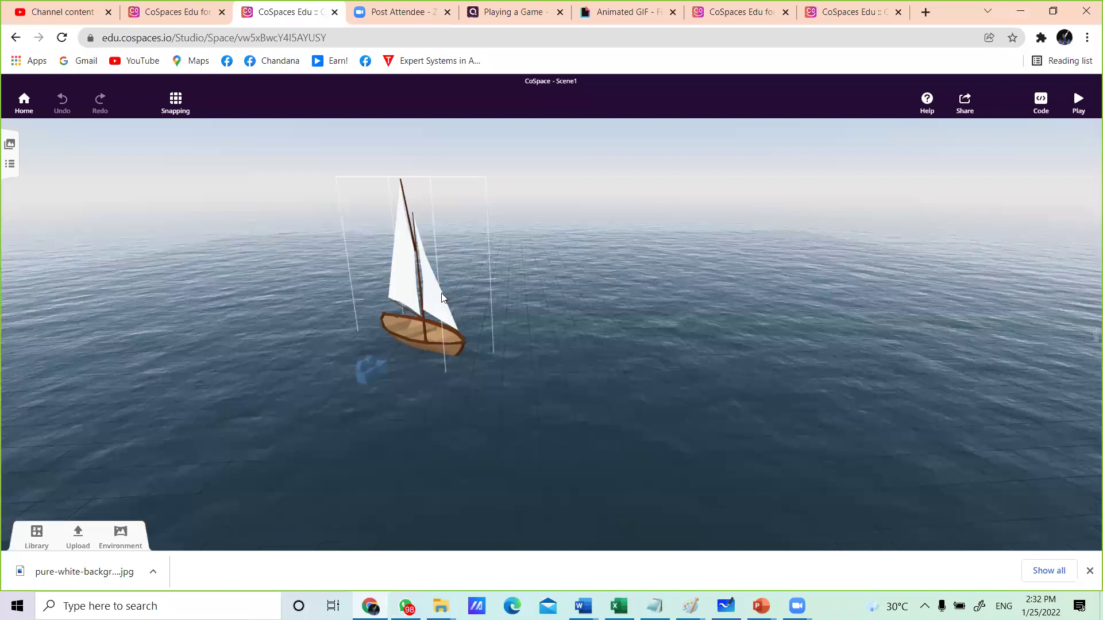
Step: Set the sailboat's animation to Sailing and close its settings
left_click(442, 297)
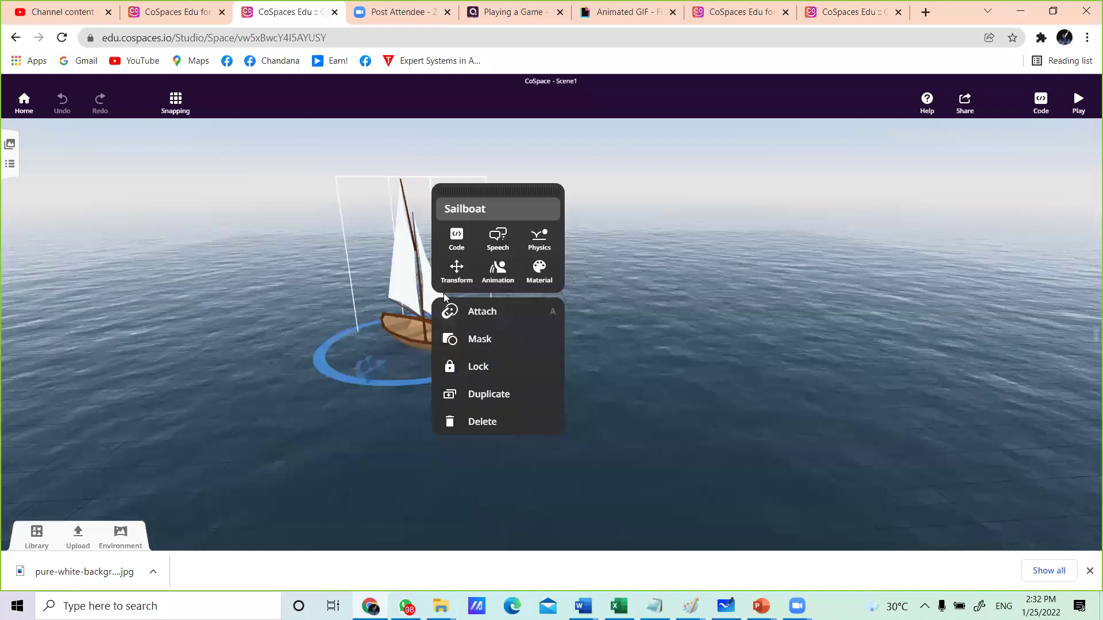
left_click(495, 270)
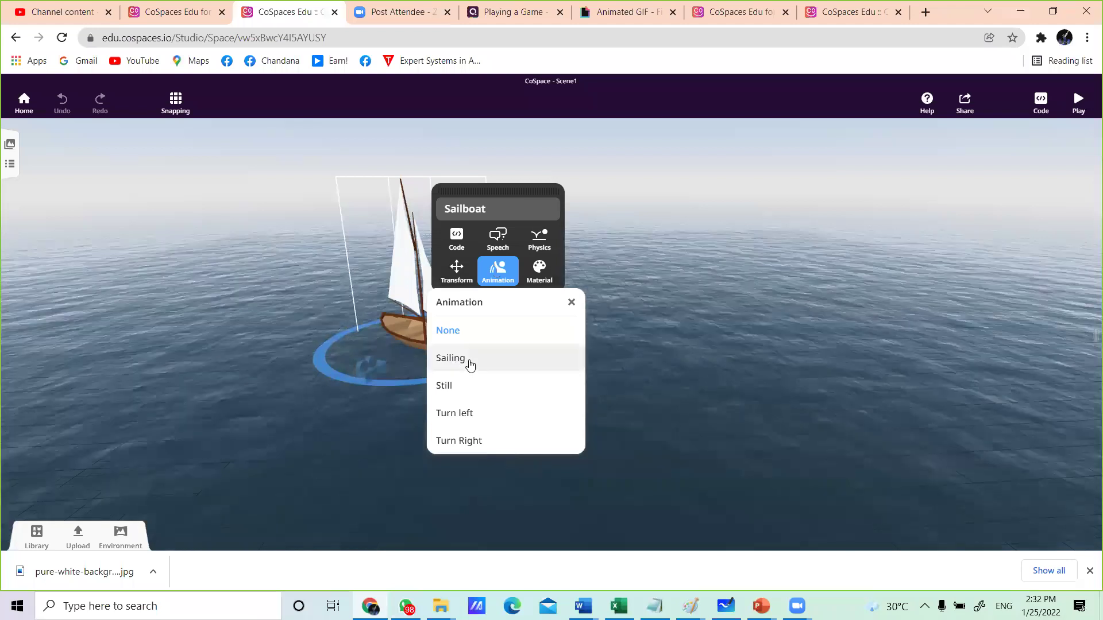
left_click(470, 359)
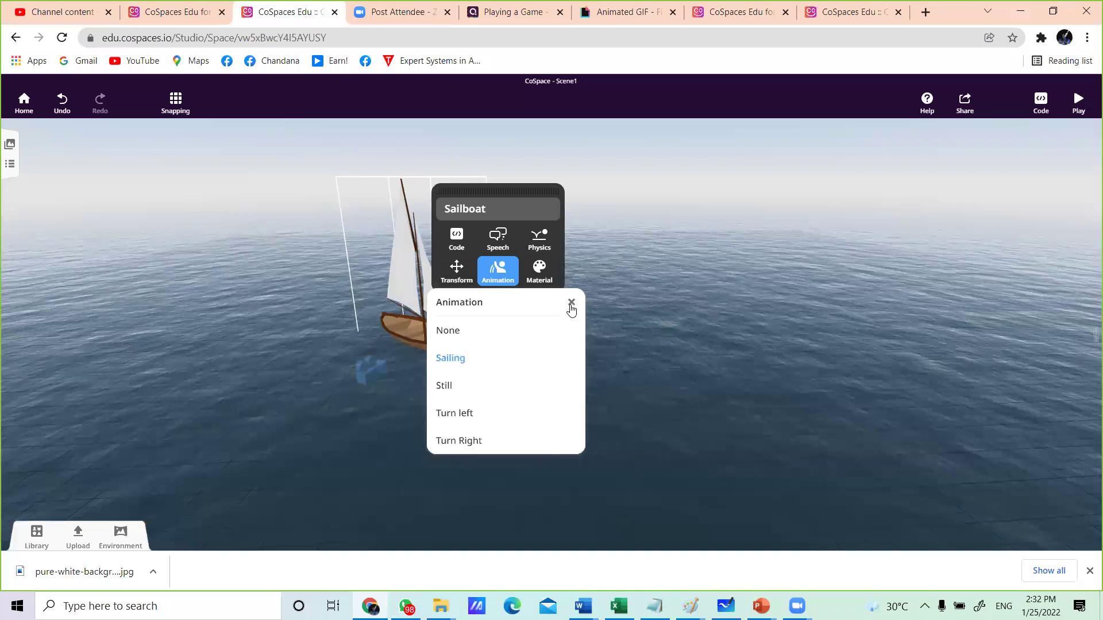
left_click(670, 352)
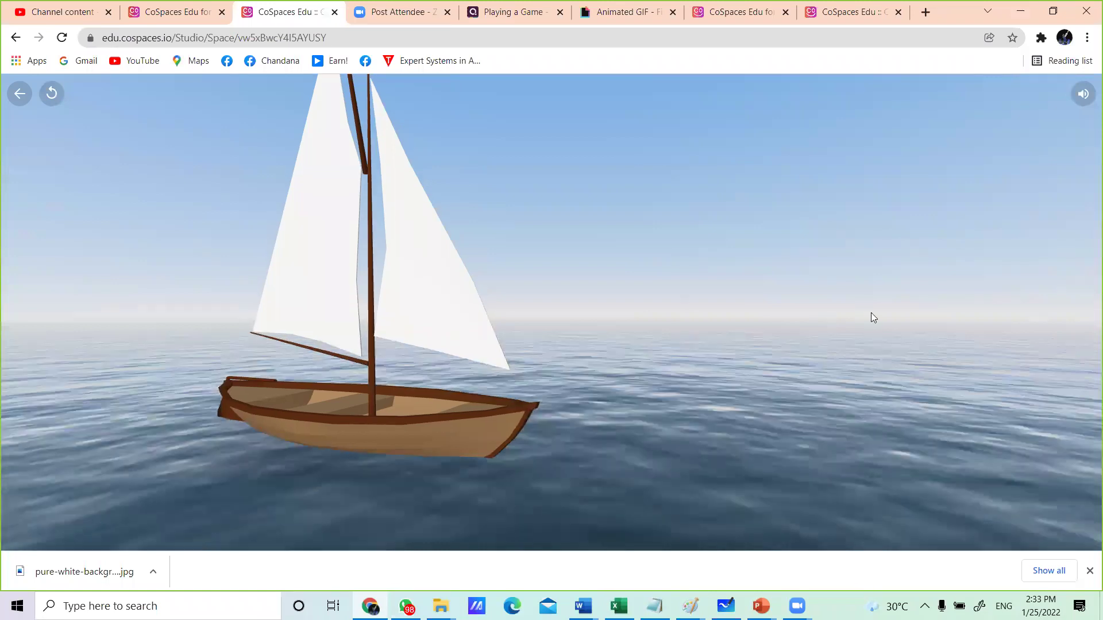
Step: Watch the sailing animation in play mode, looking around the sailboat, and return to the editor
left_click_drag(870, 313, 862, 276)
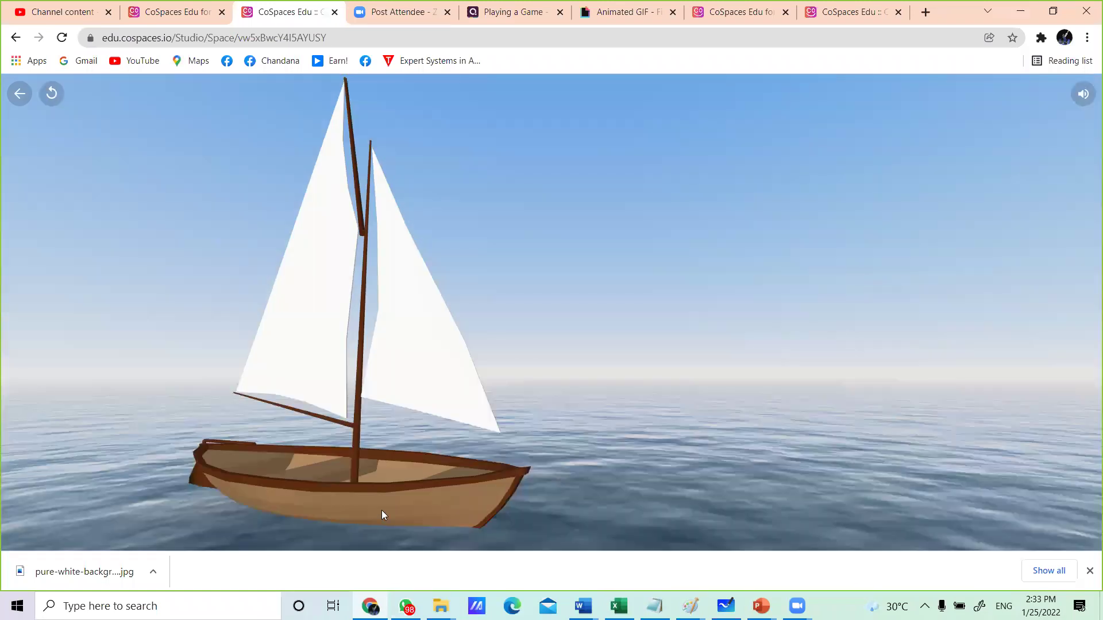
left_click_drag(296, 510, 324, 519)
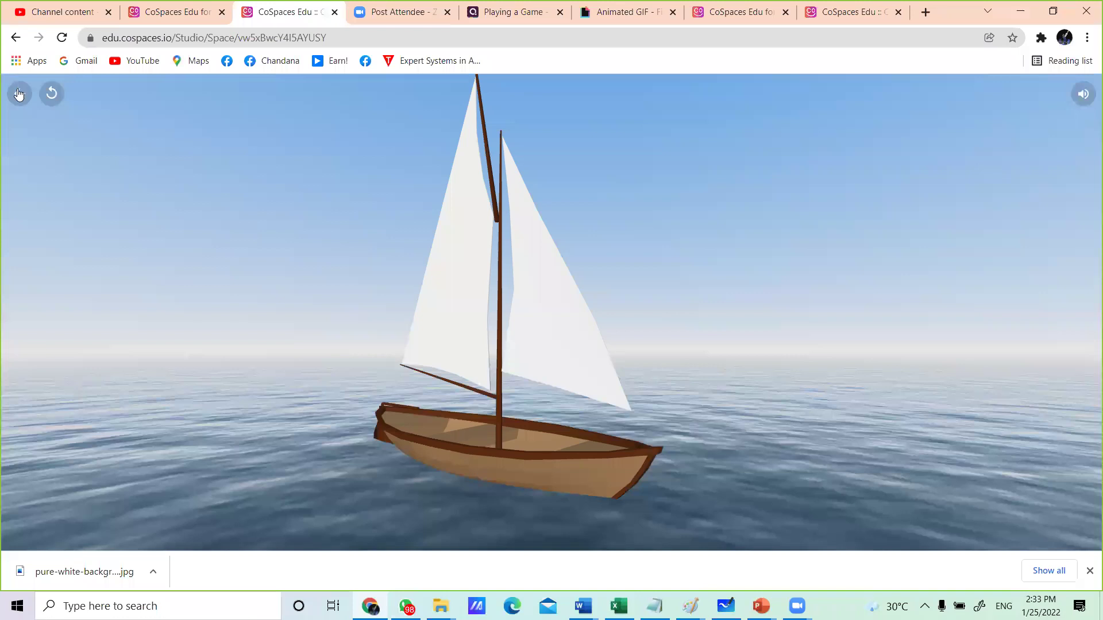
key("Escape")
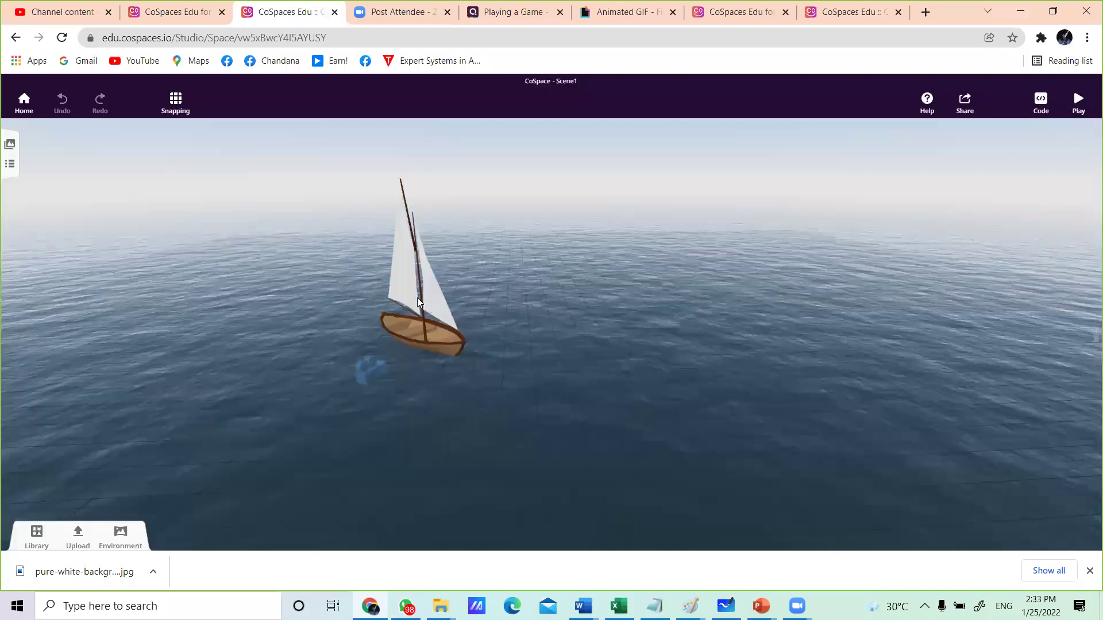
Step: Change the sailboat's animation to Turn left and preview it in play mode
left_click(482, 282)
left_click(482, 282)
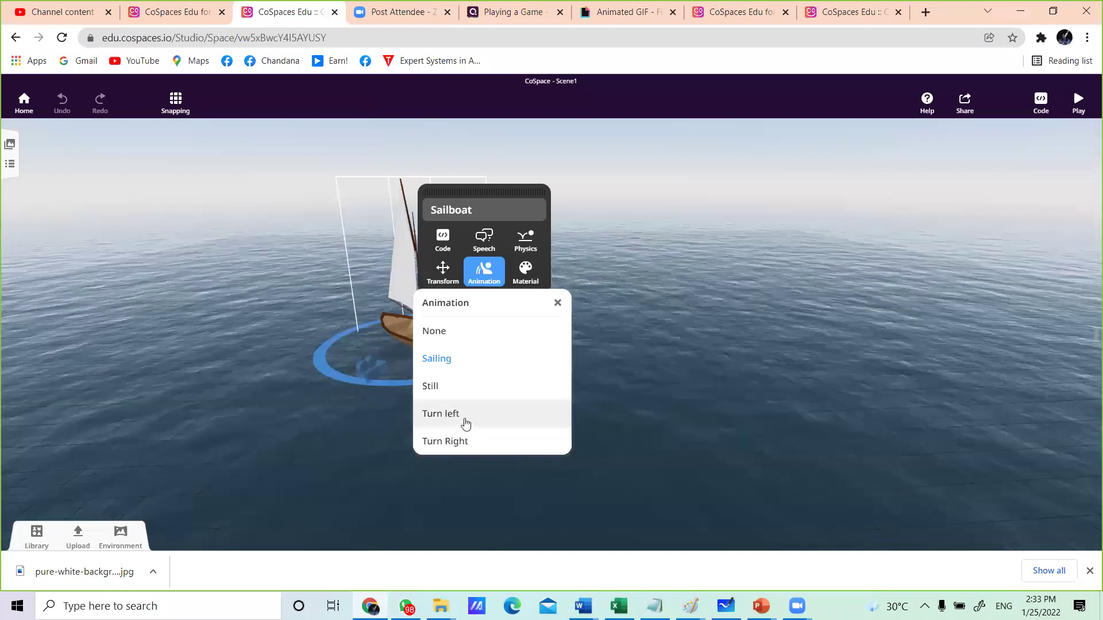
left_click(466, 423)
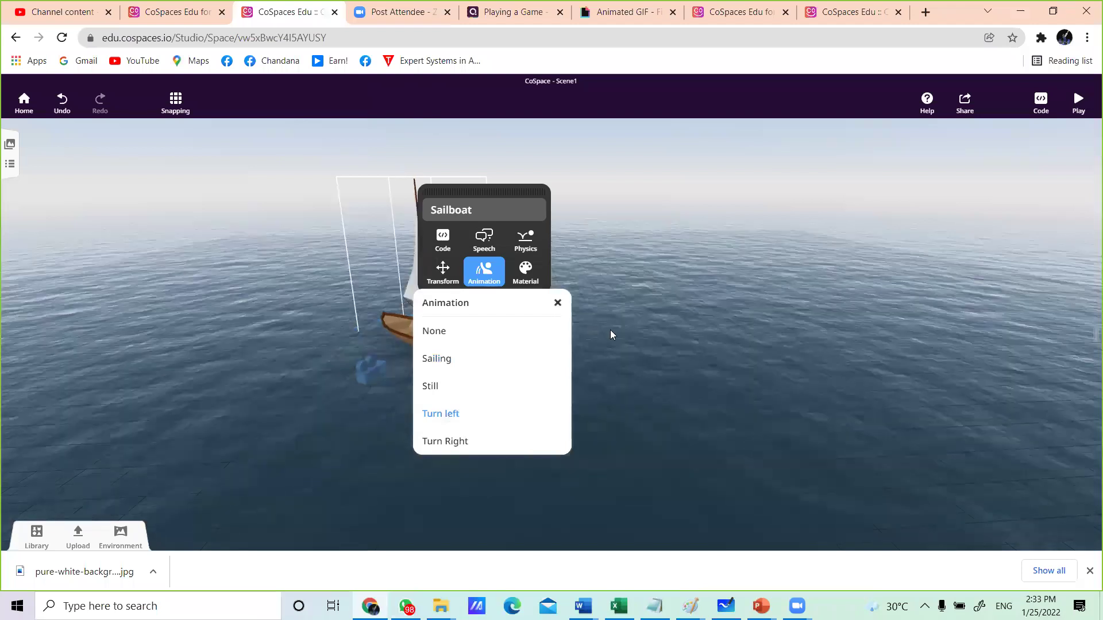
left_click(610, 334)
left_click(1079, 102)
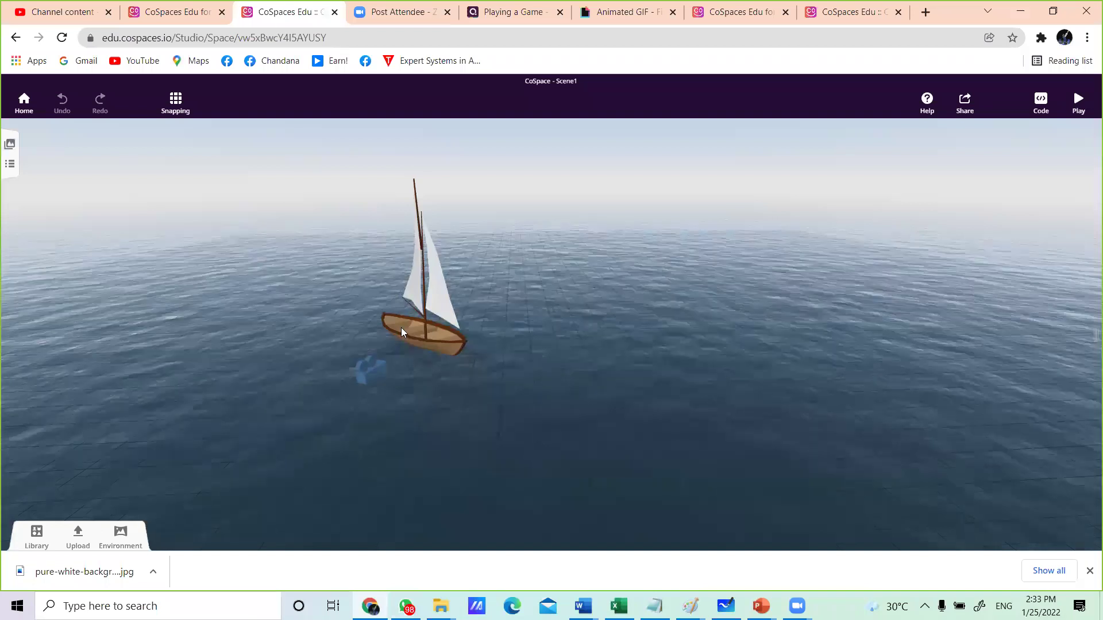
Step: Change the sailboat's animation to Still, preview it in play mode, and return to the editor
left_click(432, 330)
right_click(432, 328)
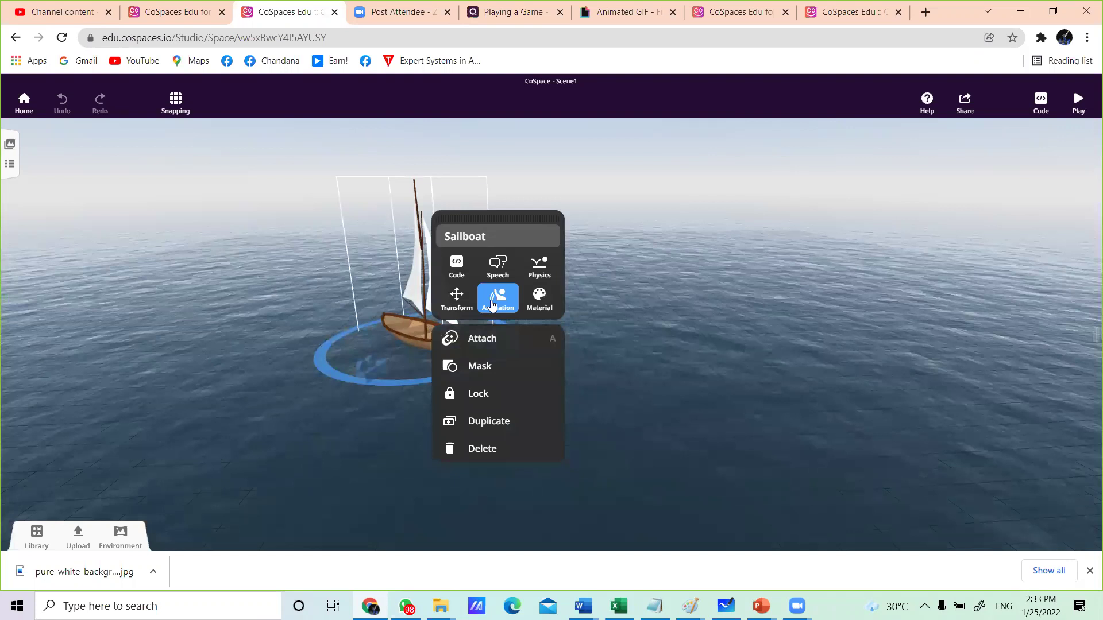
left_click(492, 304)
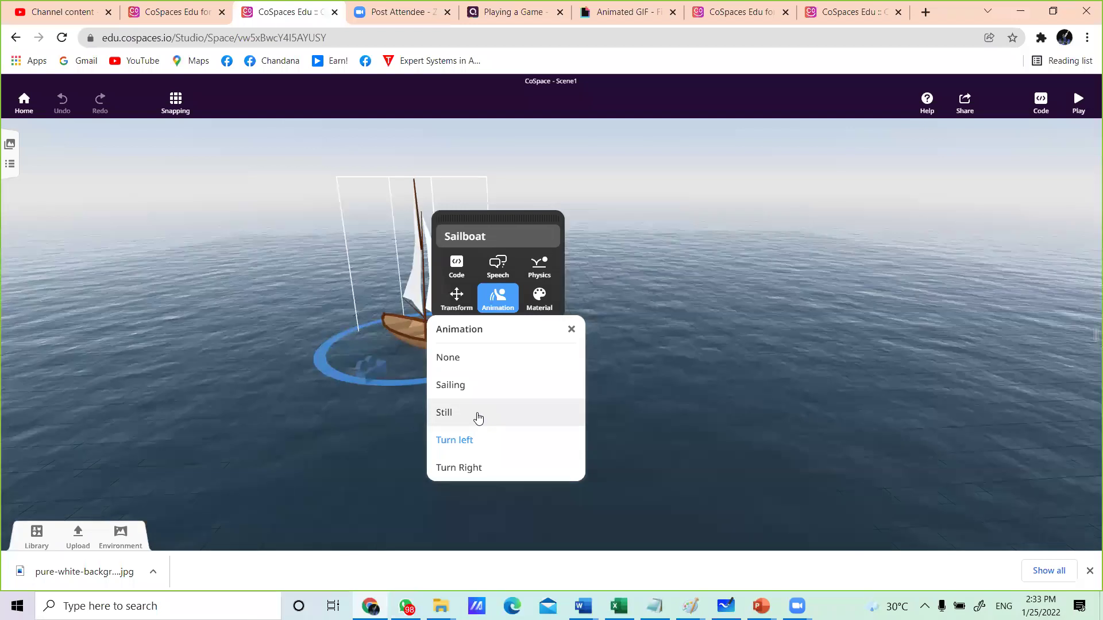
left_click(478, 418)
left_click(681, 404)
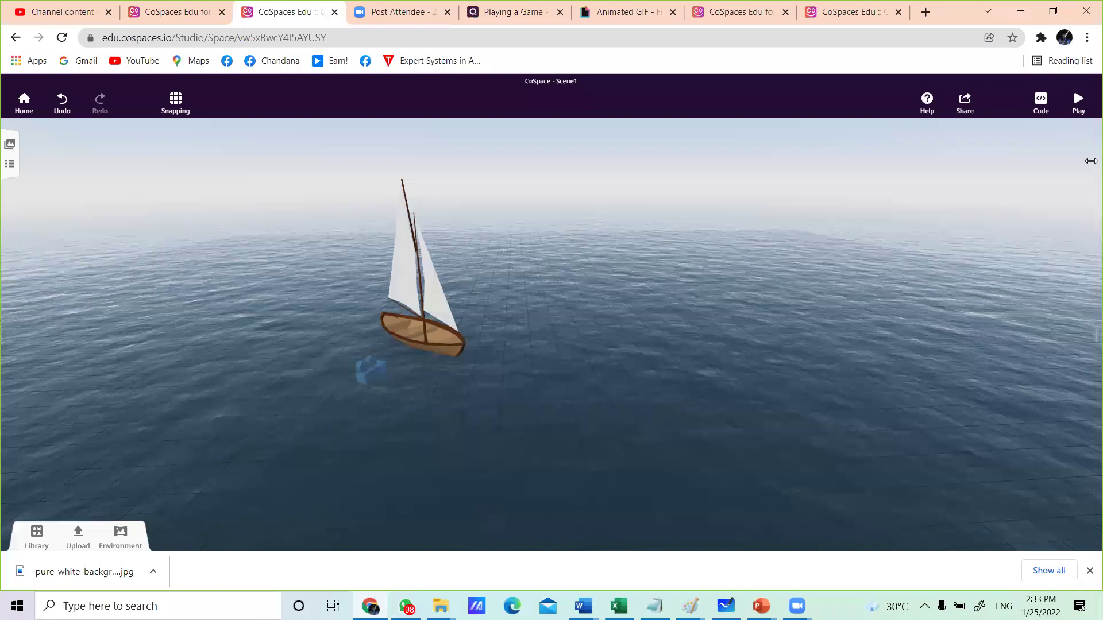
left_click(1078, 103)
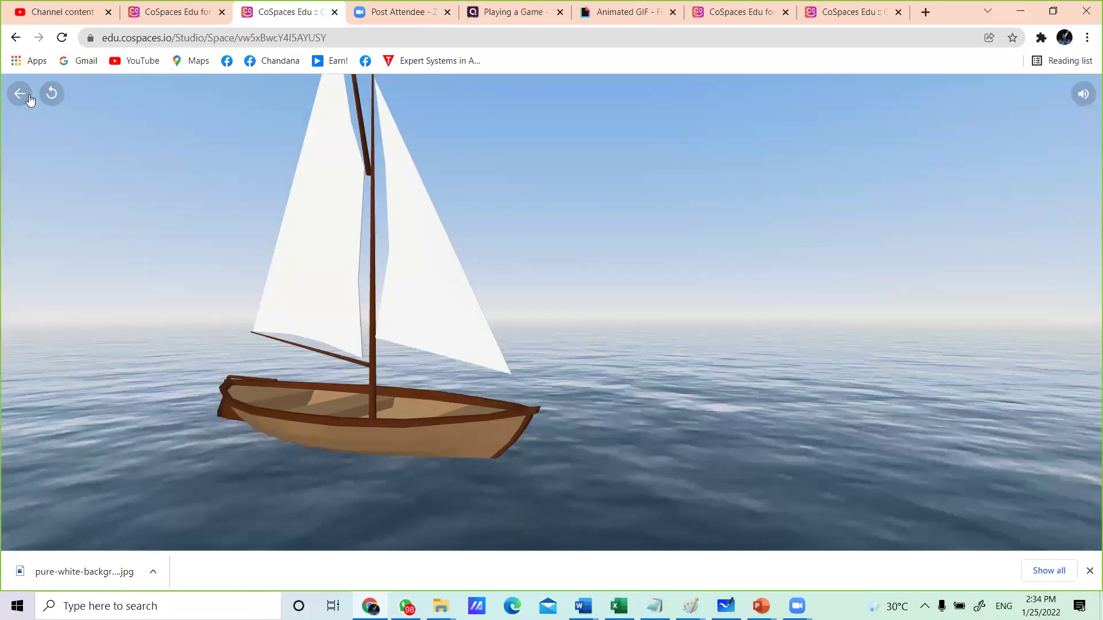
left_click(19, 93)
Step: Move the sailboat farther to the left and add the red bicycle from the land transport objects just right of the scene's centre
left_click_drag(412, 258, 244, 324)
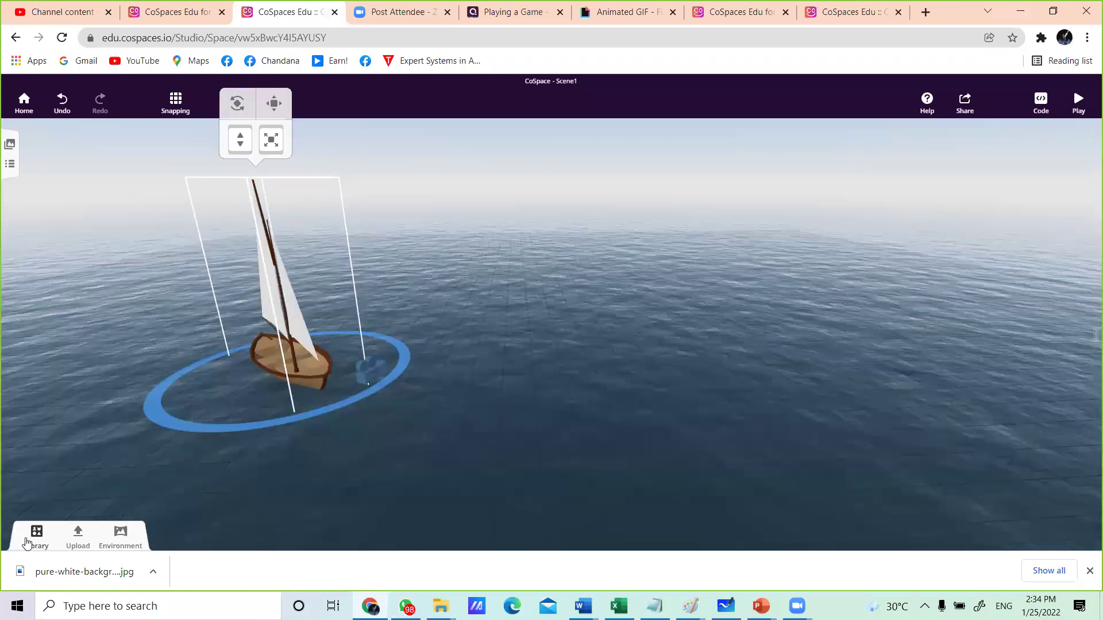
left_click(28, 540)
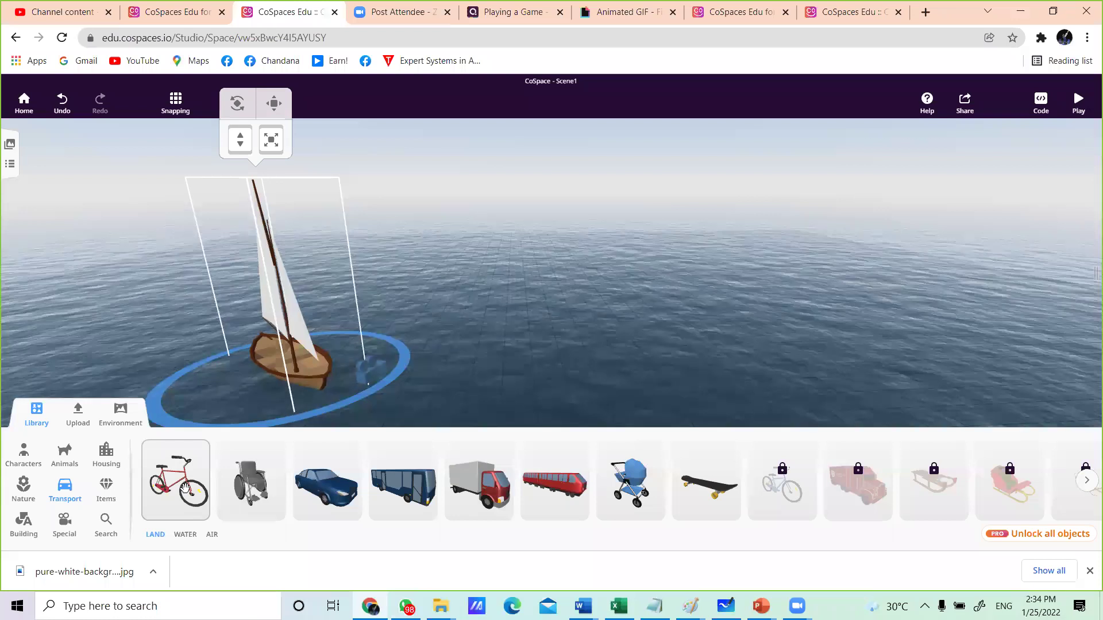
left_click_drag(184, 488, 585, 305)
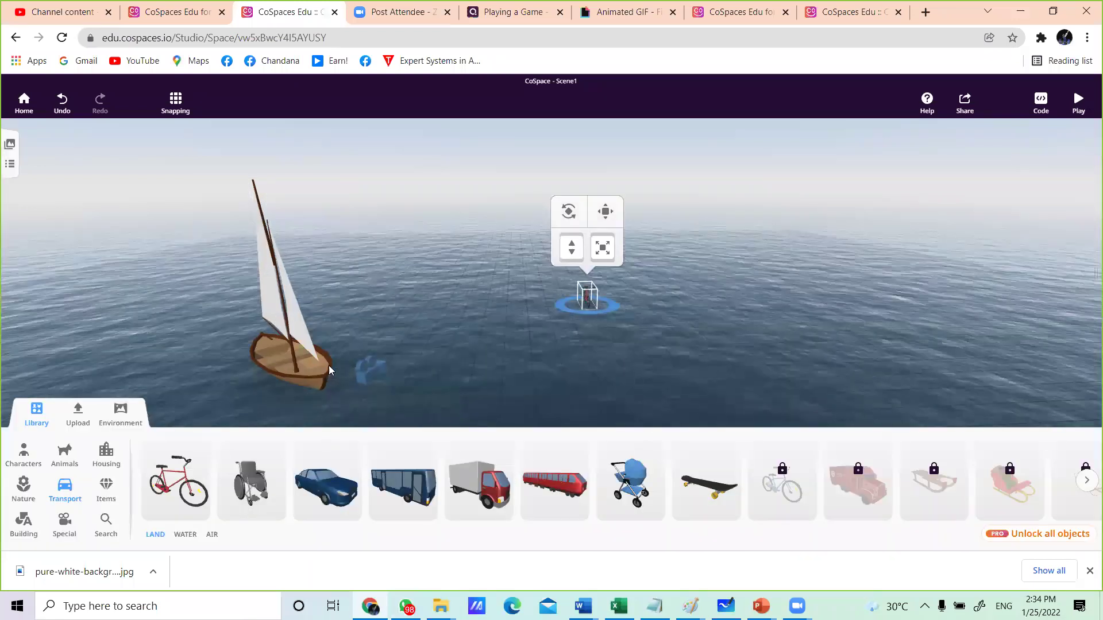
Step: Delete the sailboat from the ocean scene
left_click(319, 359)
left_click(323, 357)
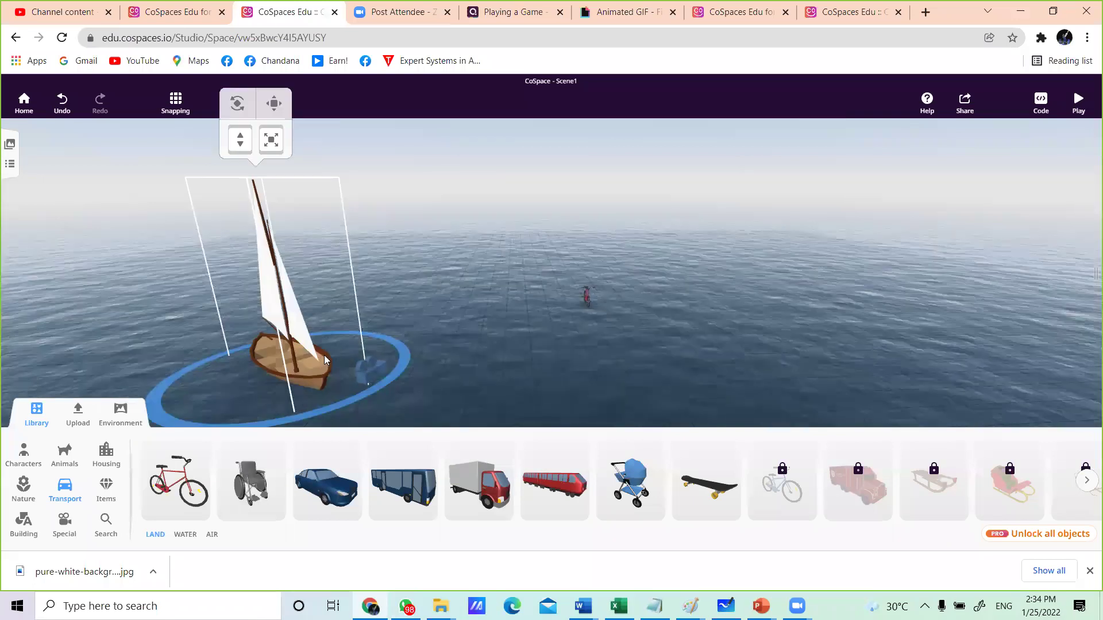
key("Delete")
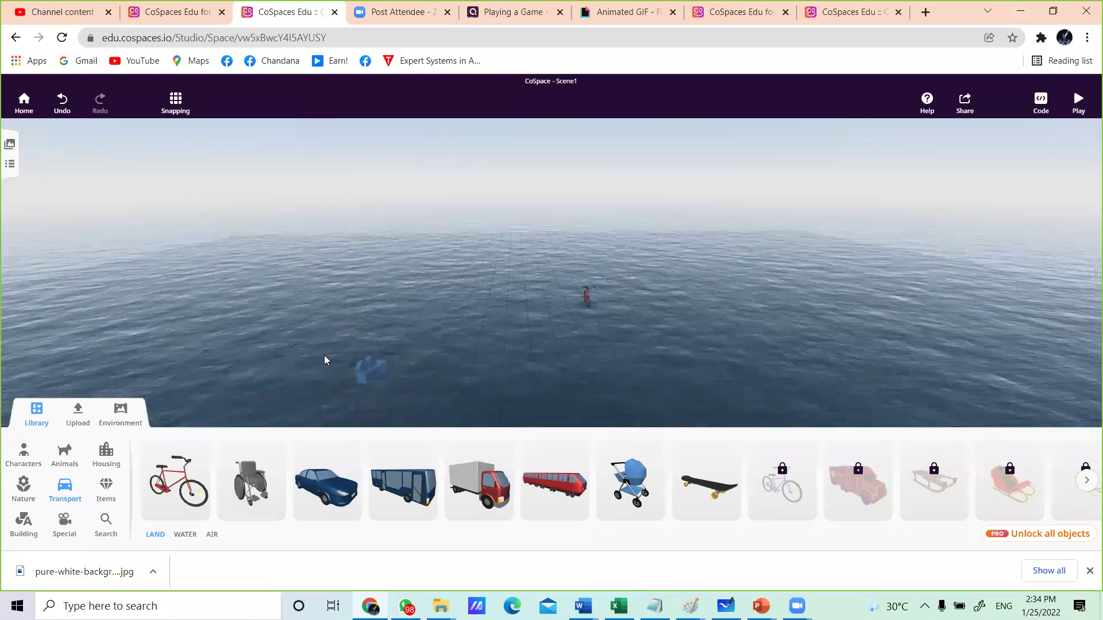
Step: Scale the bicycle up to several times its original size
left_click(585, 297)
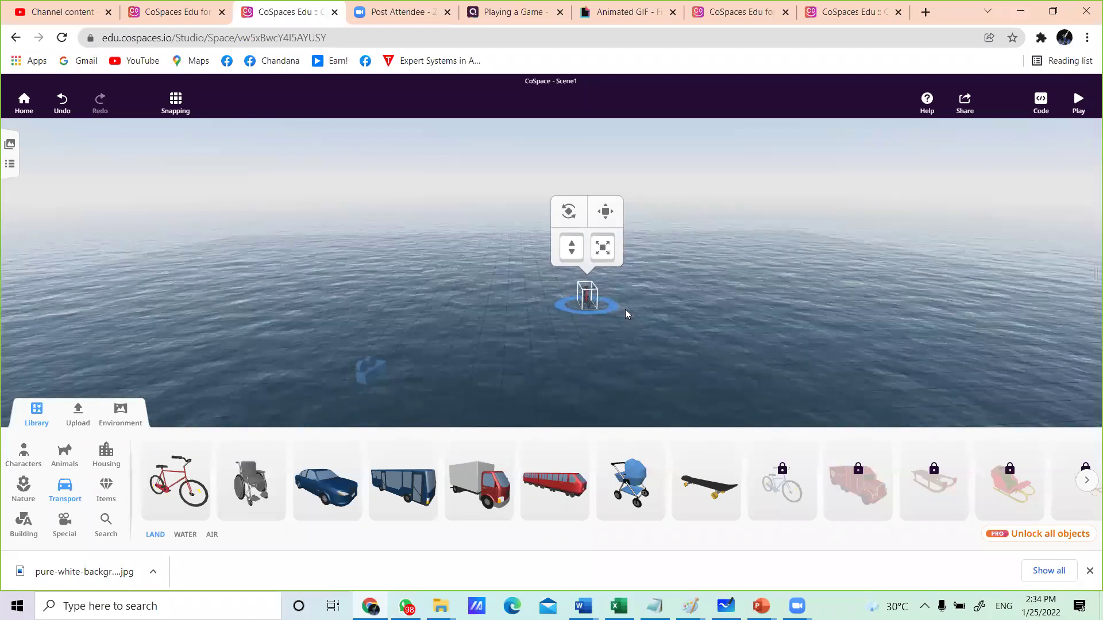
scroll(624, 306, "up", 2)
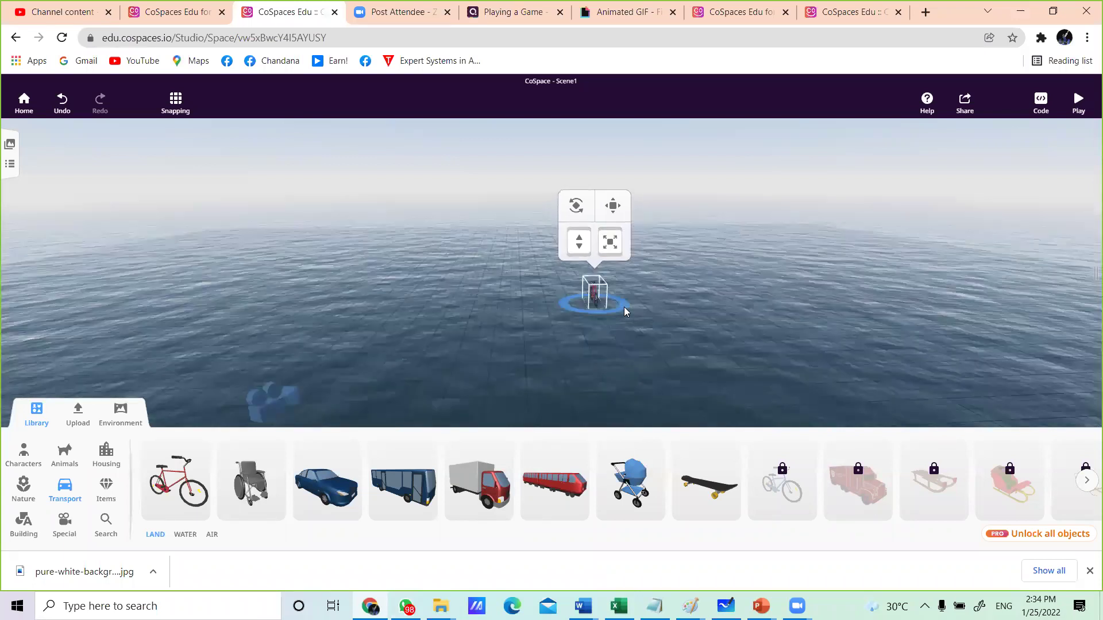
left_click_drag(640, 317, 531, 312)
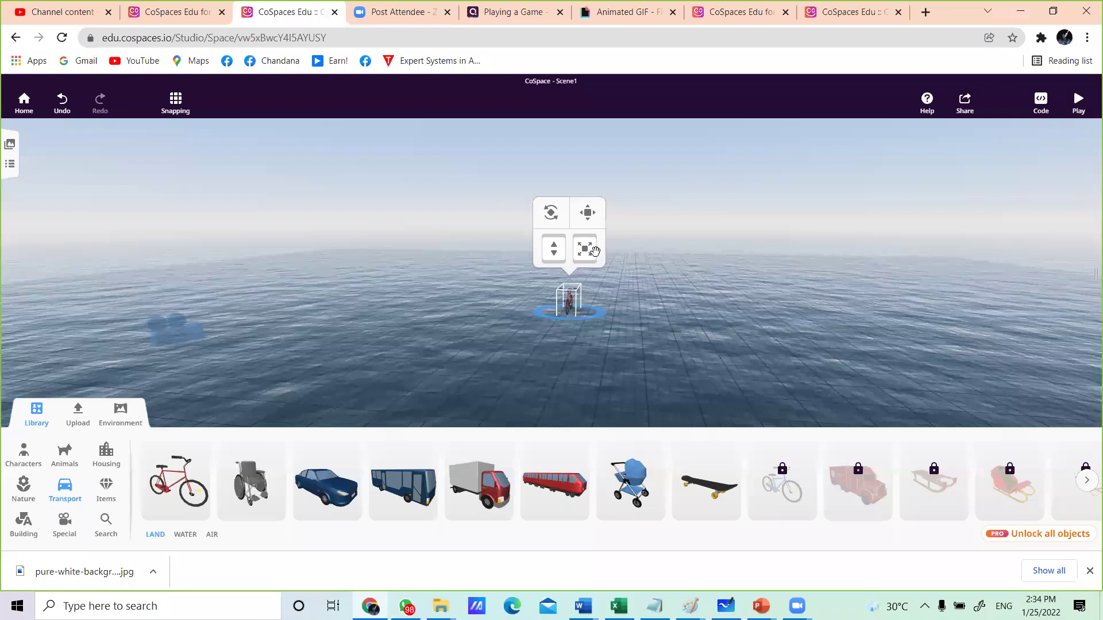
left_click_drag(584, 249, 449, 152)
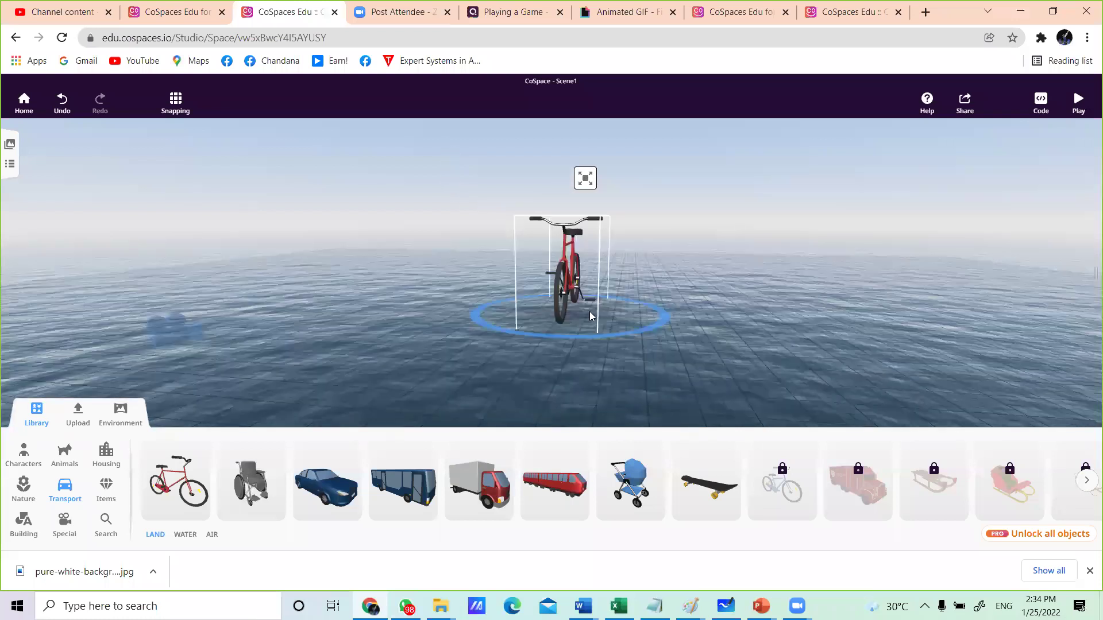
left_click_drag(586, 160, 573, 137)
Step: Rotate the enlarged bicycle about its vertical axis from facing front to a side-on orientation
left_click(552, 100)
left_click_drag(495, 253, 533, 265)
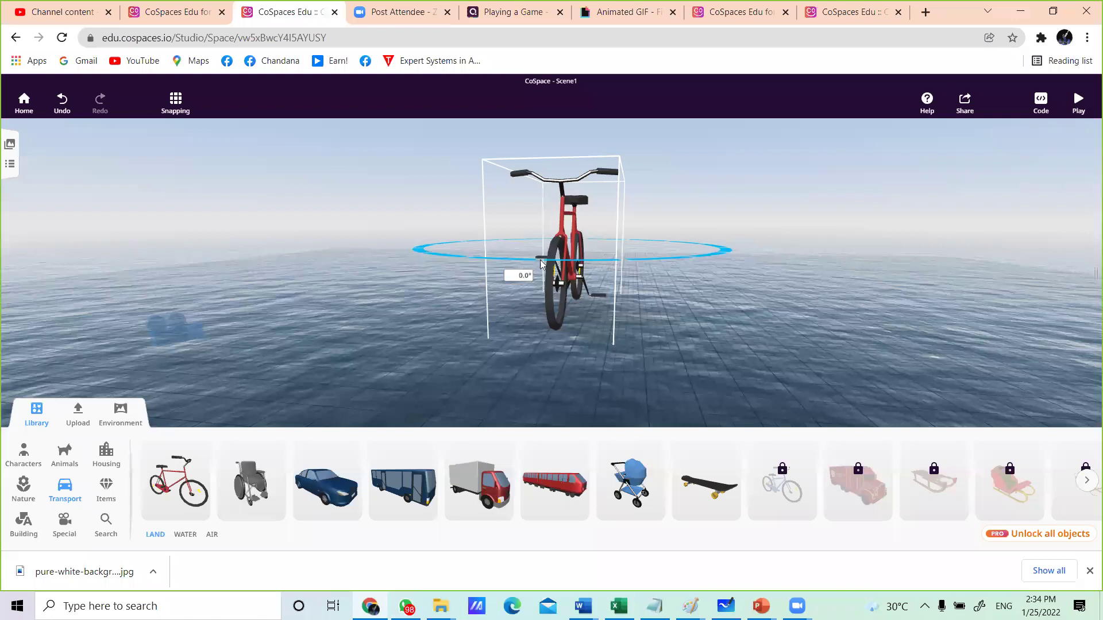
left_click_drag(599, 267, 562, 303)
left_click_drag(564, 376, 564, 375)
left_click(811, 342)
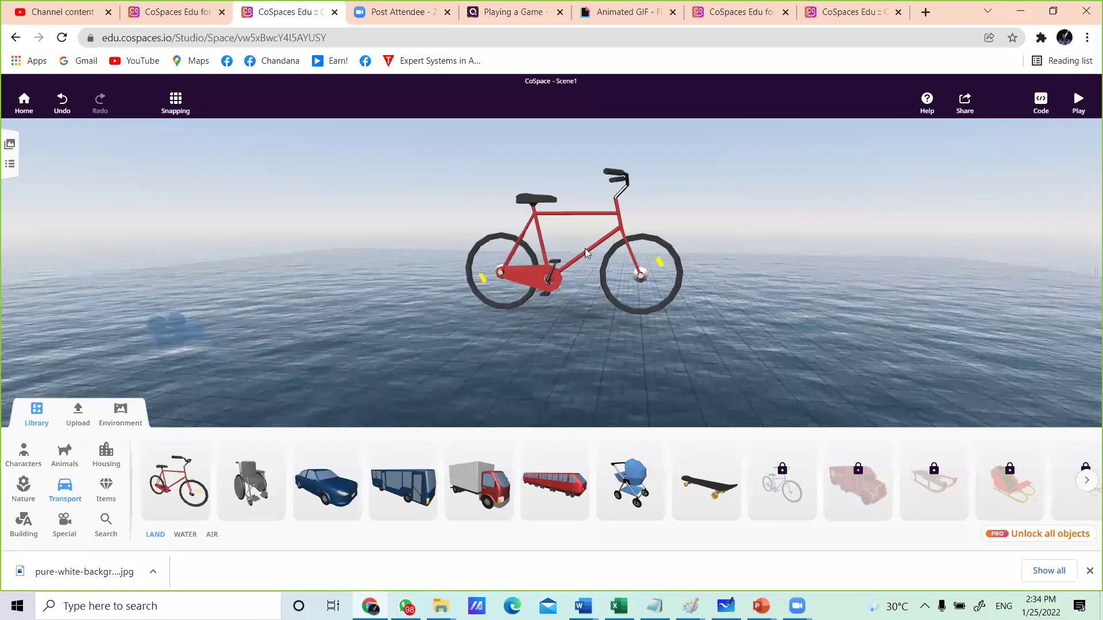
left_click_drag(585, 248, 525, 278)
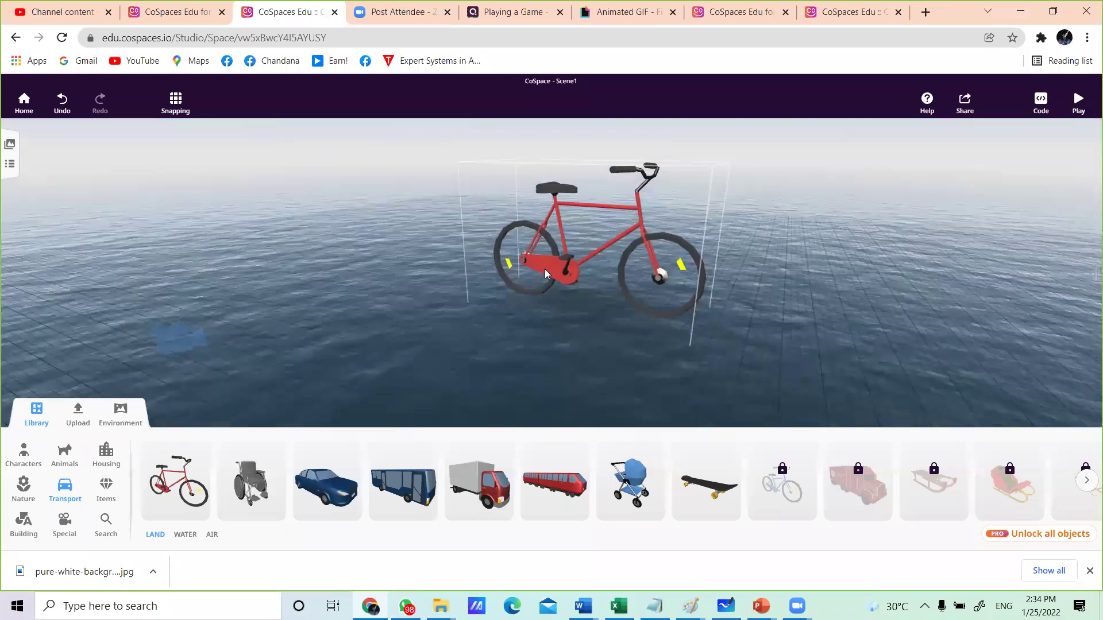
Step: Review the bicycle's animation options without changing them, preview the scene in play mode, and return to the editor
left_click(545, 269)
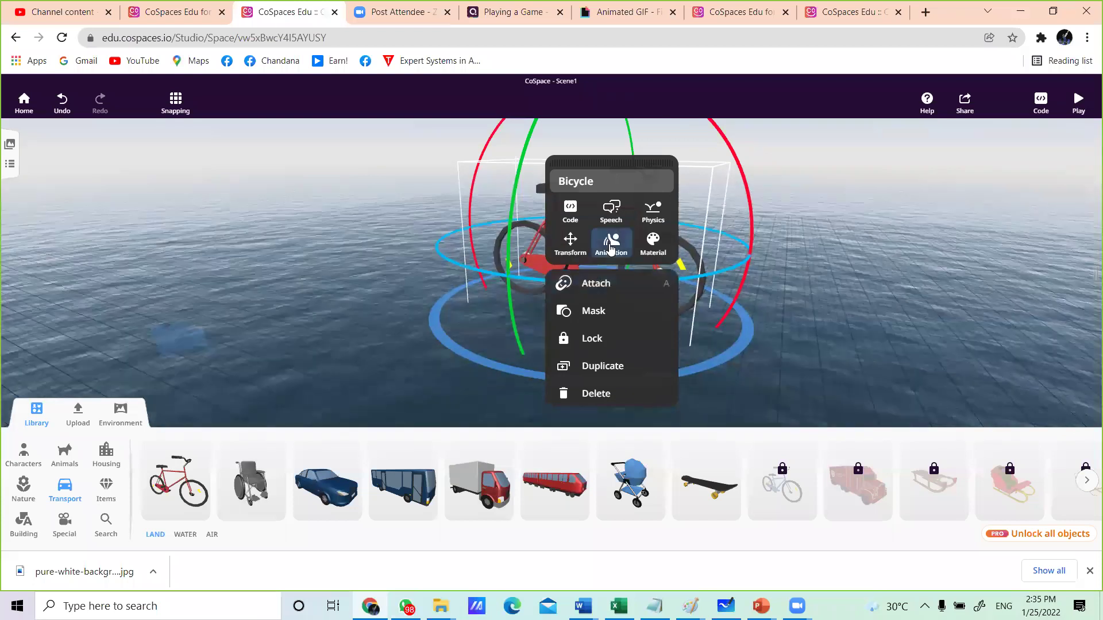
left_click(611, 249)
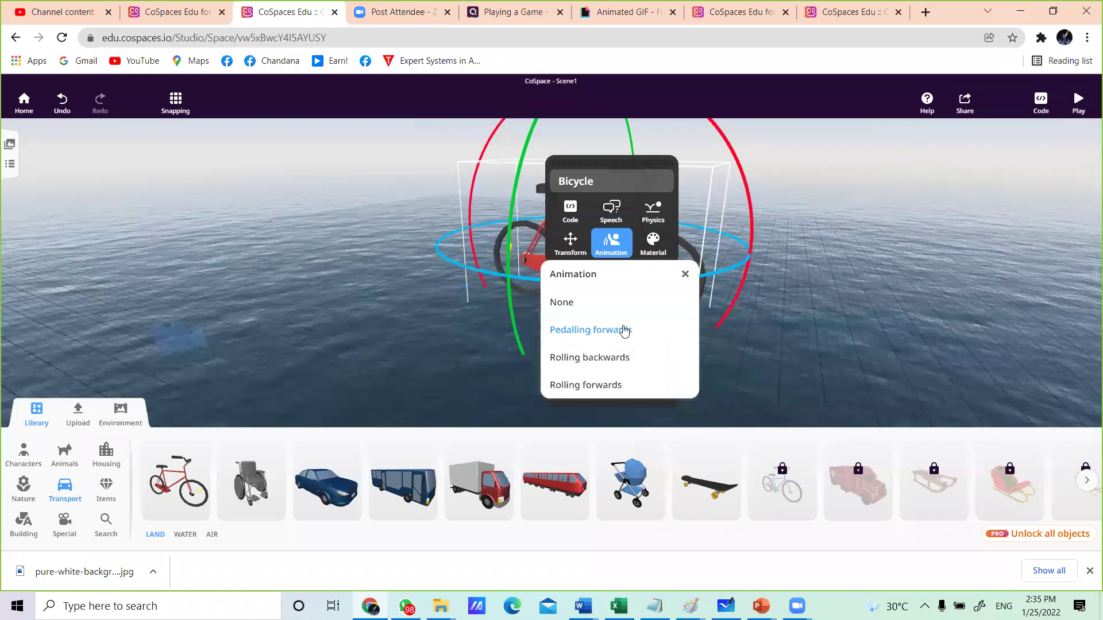
left_click(686, 277)
left_click(772, 347)
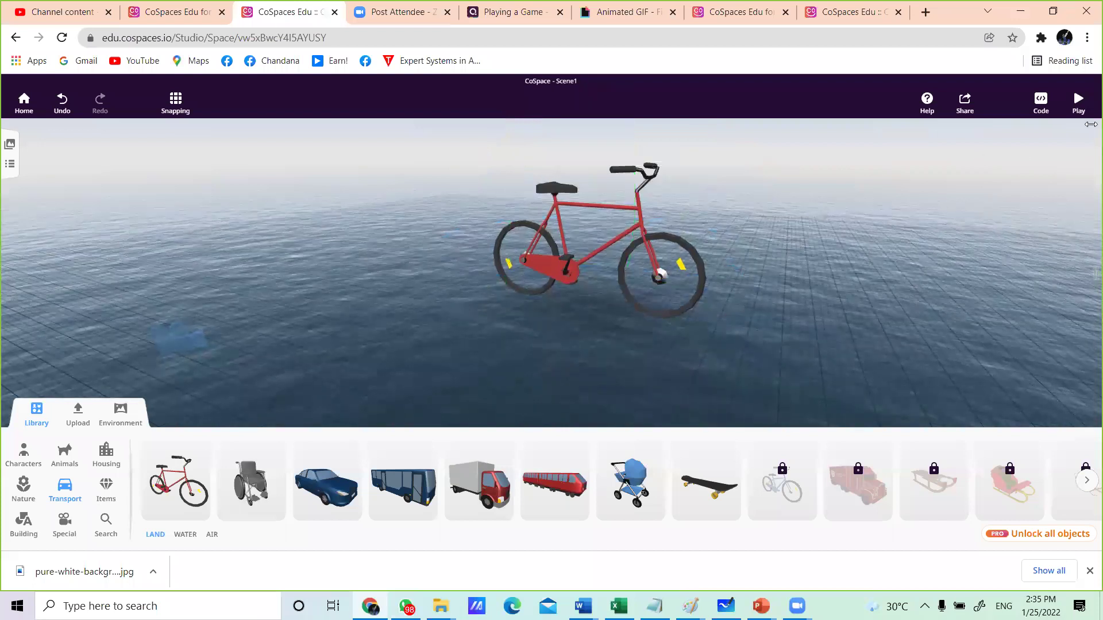
left_click(1078, 103)
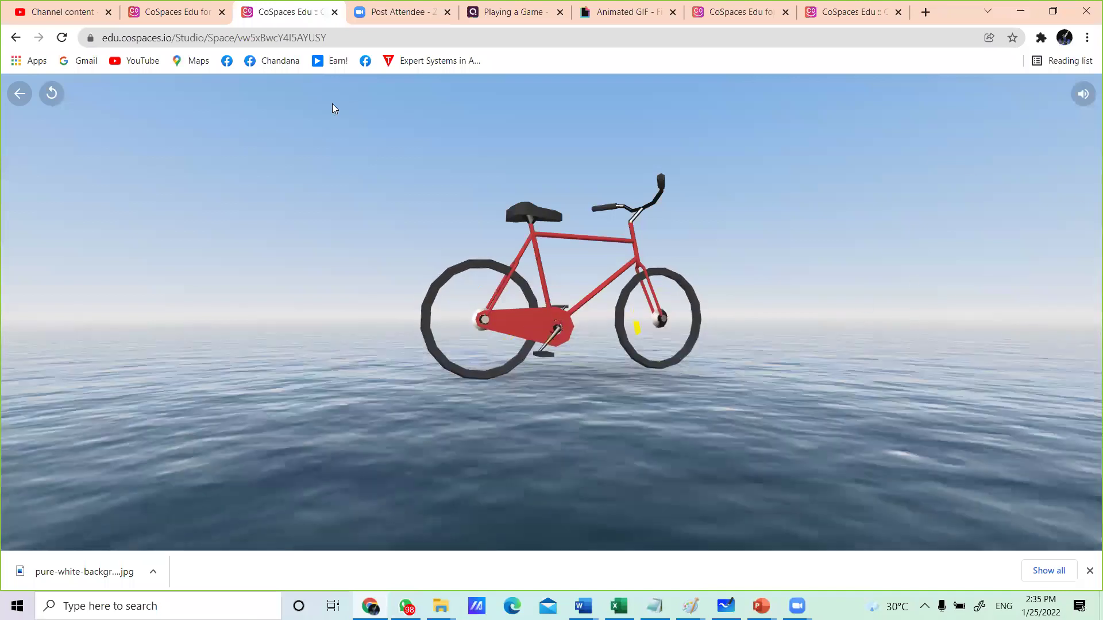
left_click(19, 95)
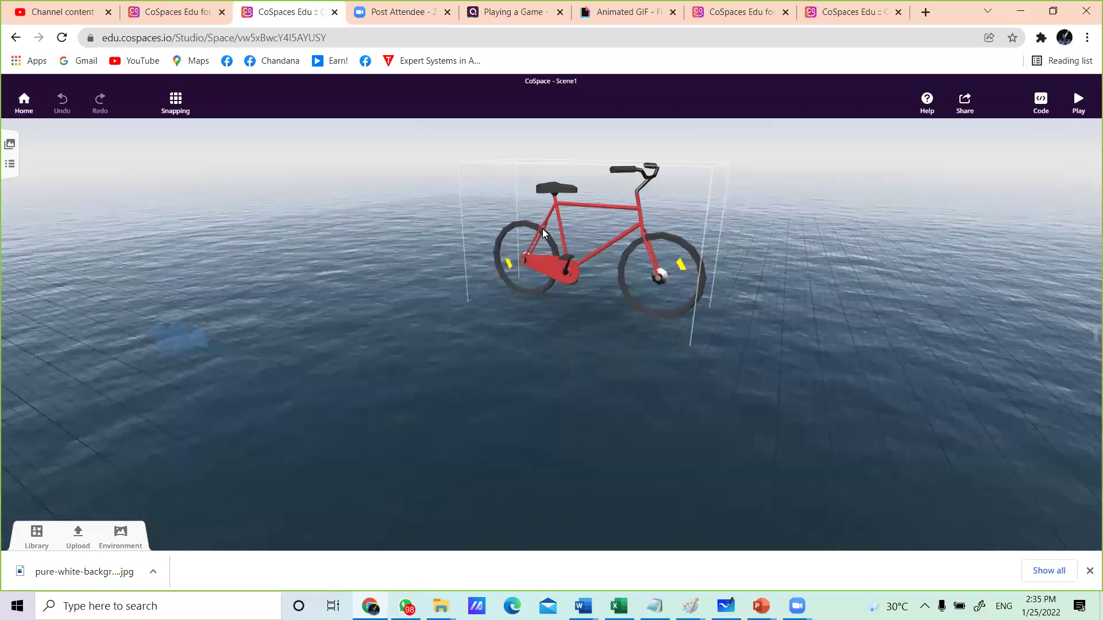
Step: Change the bicycle's animation to Rolling backwards, preview it in play mode, and return to the editor
left_click(544, 228)
right_click(543, 228)
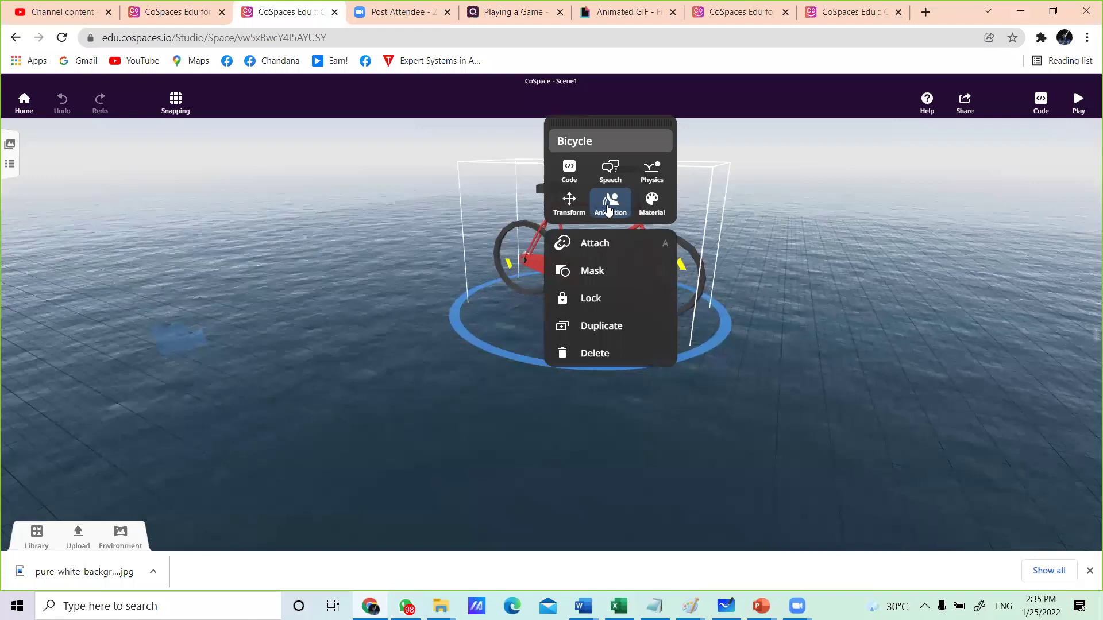
left_click(608, 205)
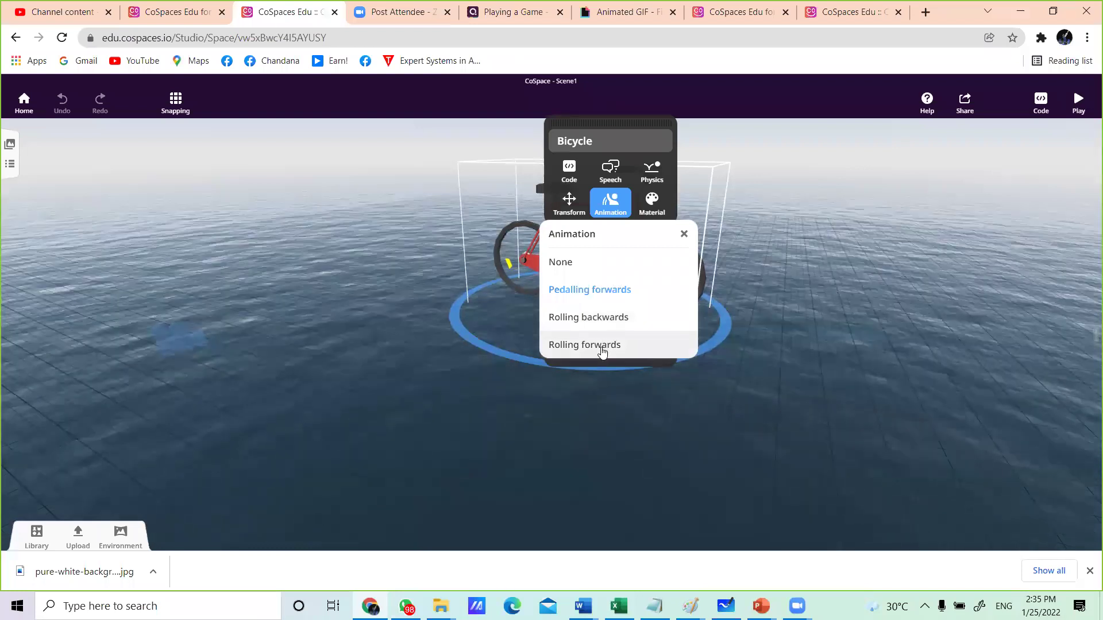
left_click(583, 318)
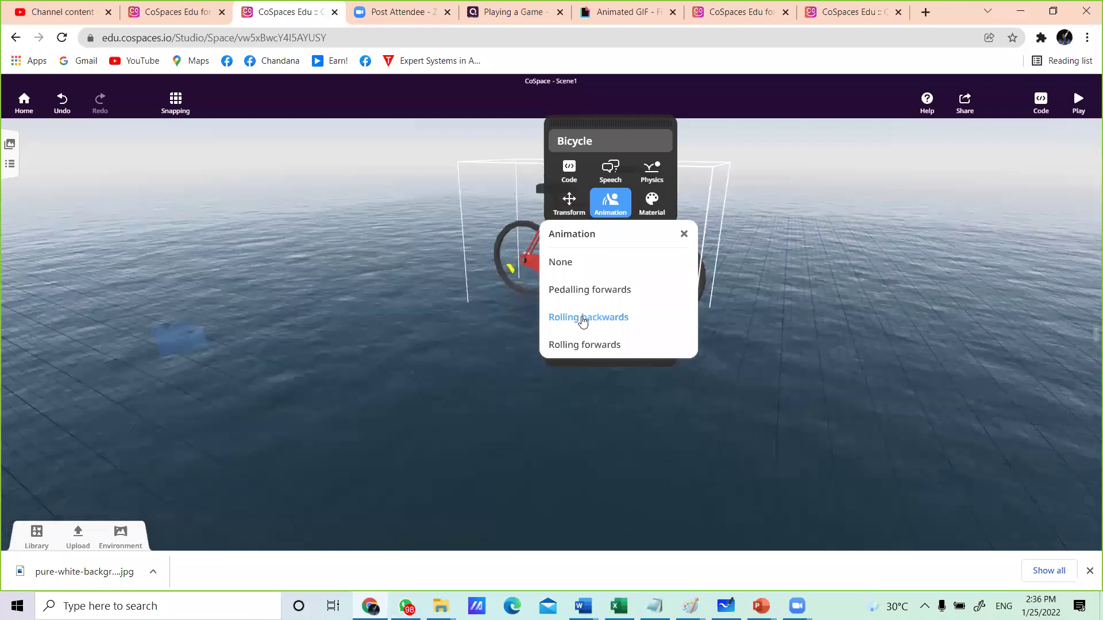
left_click(414, 285)
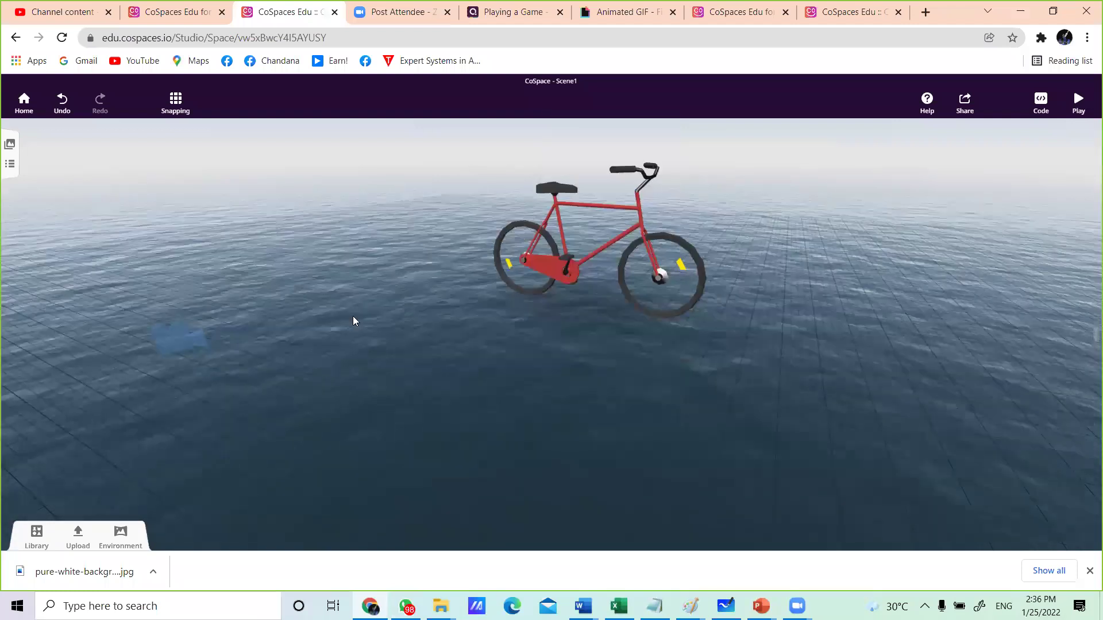
left_click(1078, 104)
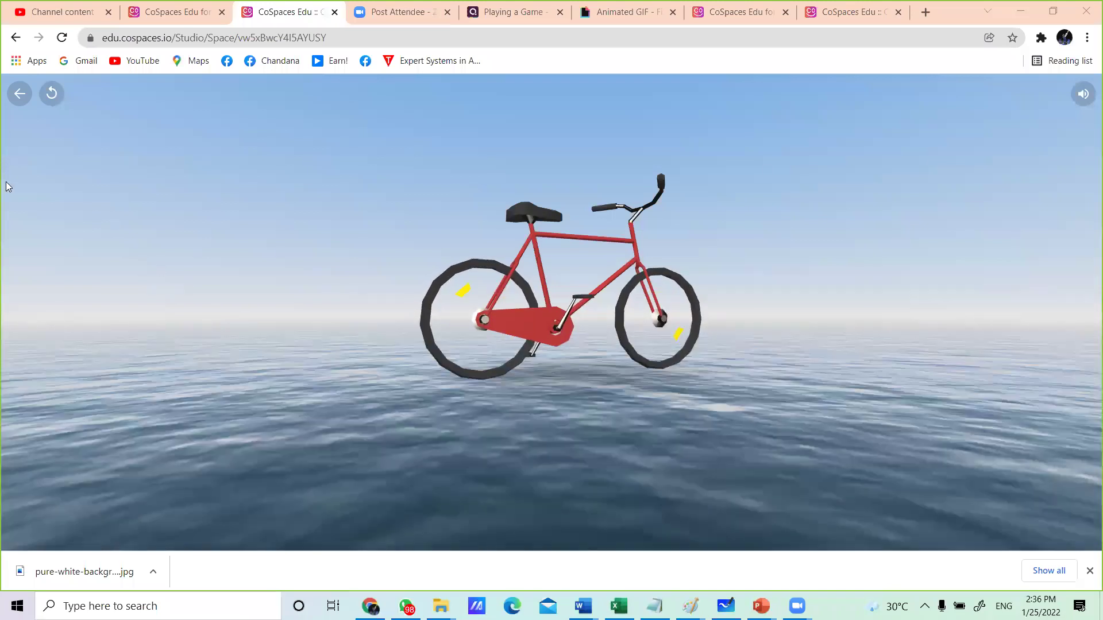
left_click(19, 94)
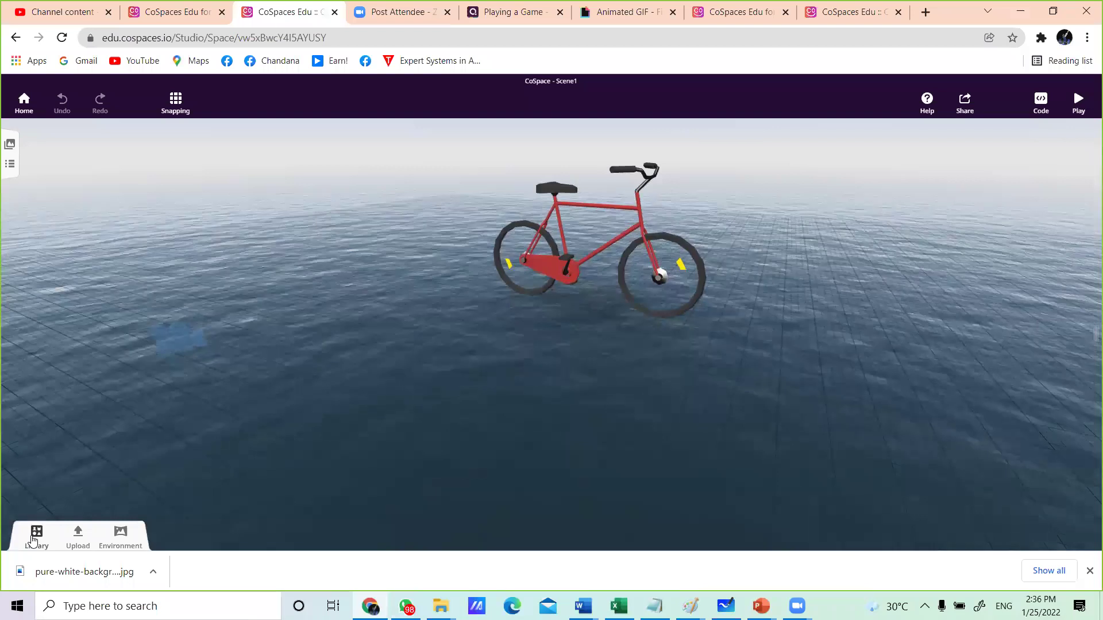
Step: Add the man in the green patterned shirt and red trousers from the people characters to the right of the bicycle
left_click(36, 537)
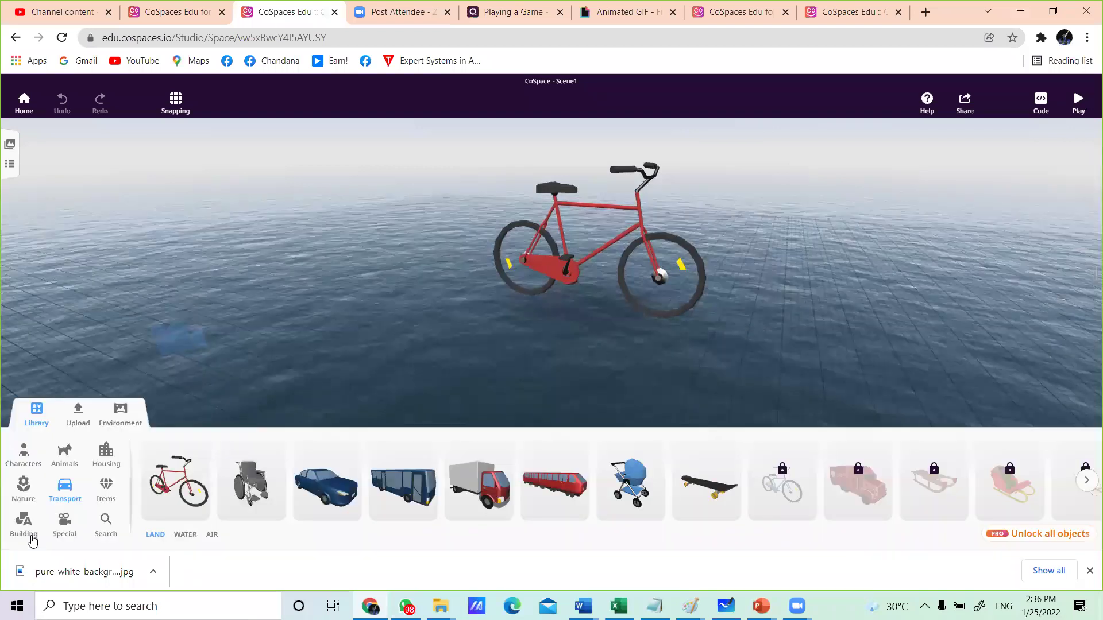
left_click(33, 463)
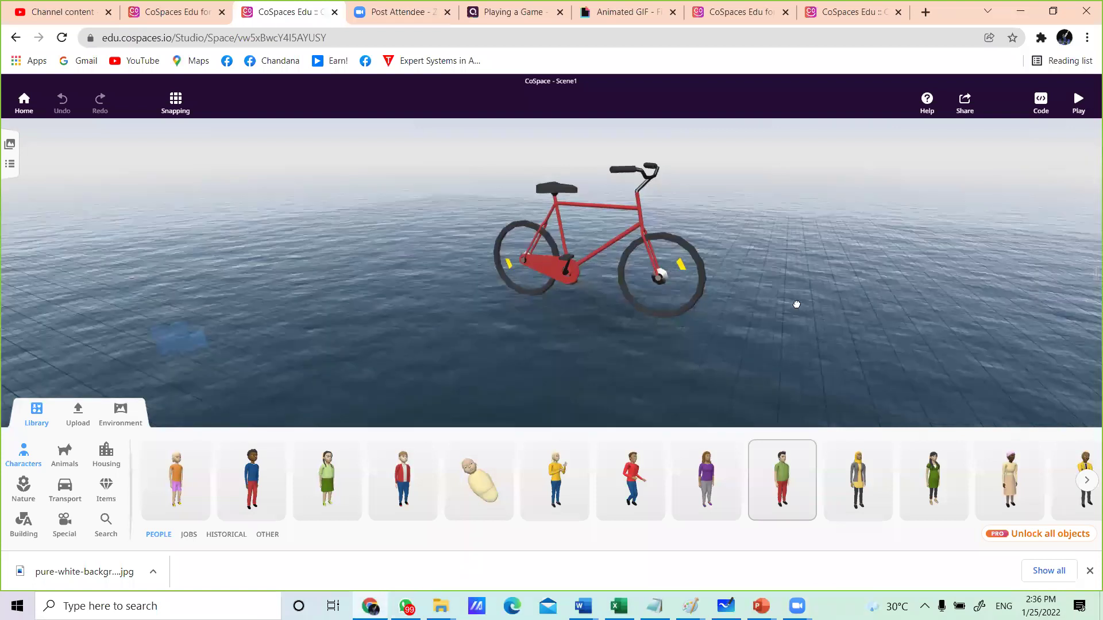
left_click_drag(797, 294, 797, 294)
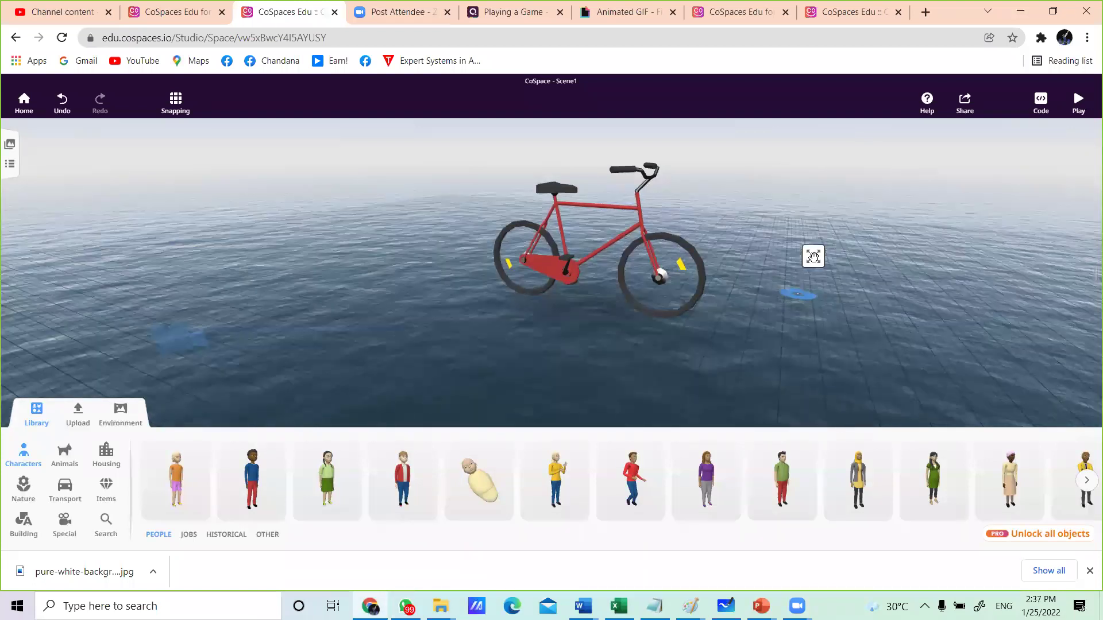
Step: Move the bicycle away to the far left of the ocean and delete it from the scene
left_click(611, 253)
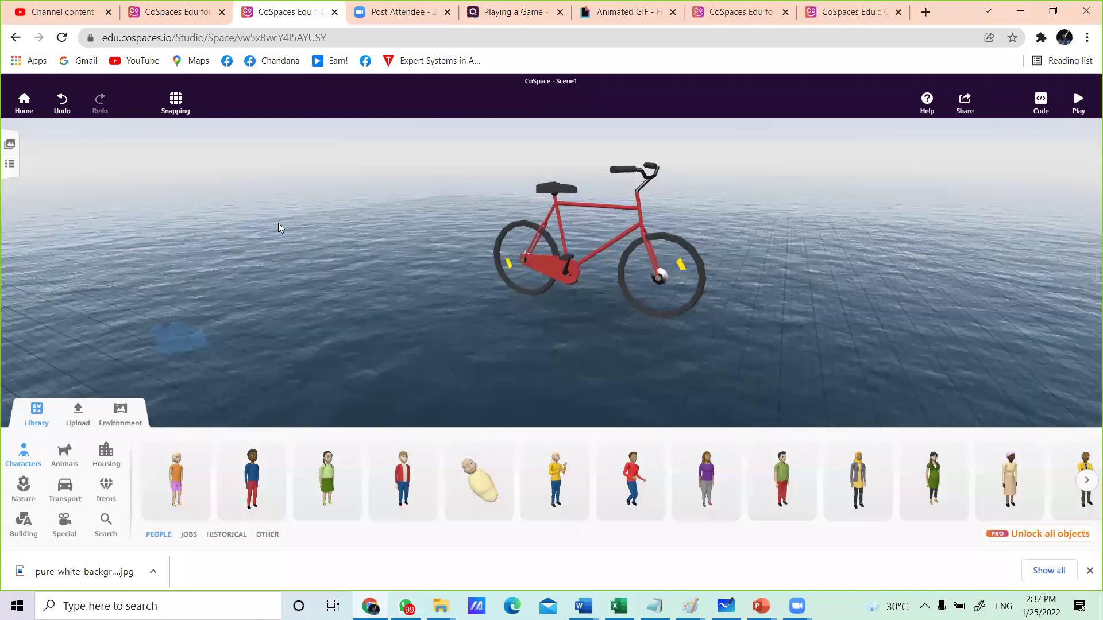
left_click_drag(632, 242, 290, 220)
left_click(809, 321)
scroll(810, 319, "down", 2)
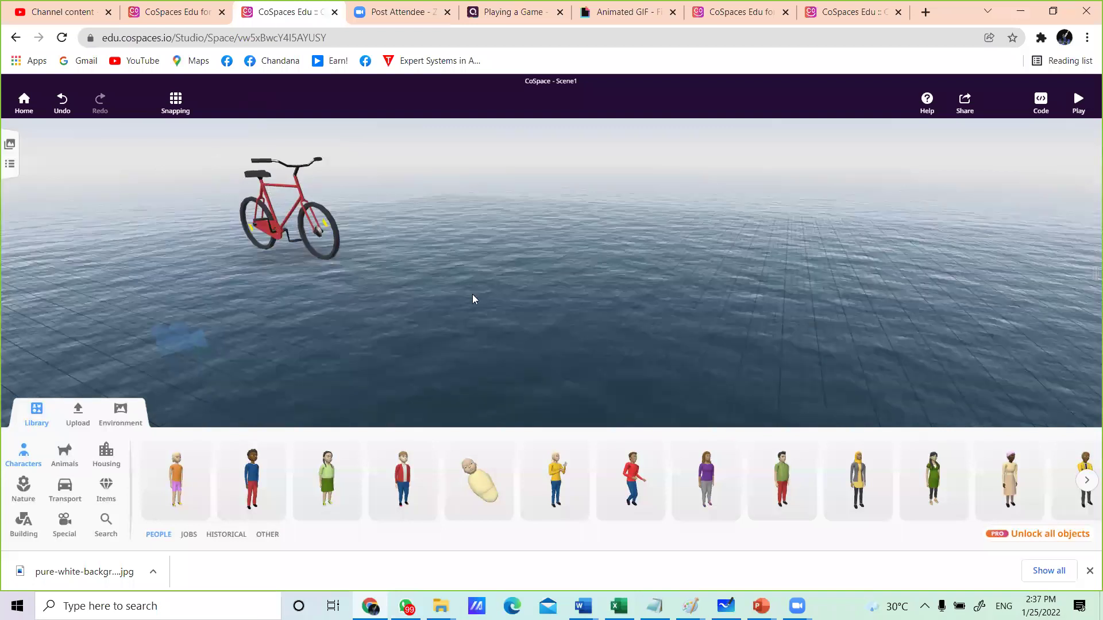
left_click(485, 300)
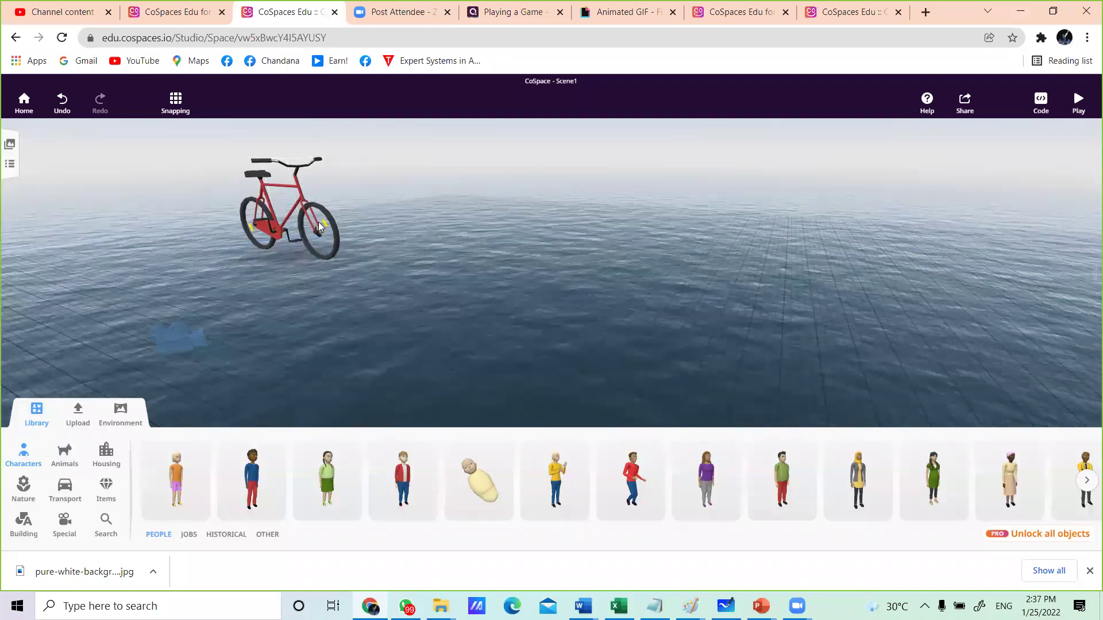
left_click(319, 225)
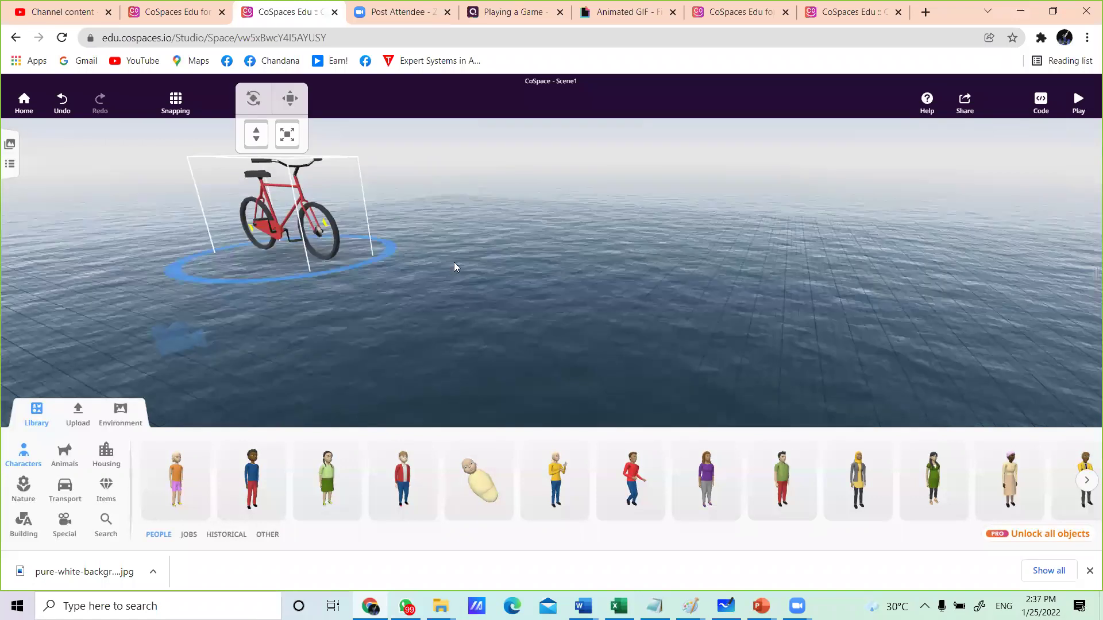
key("Delete")
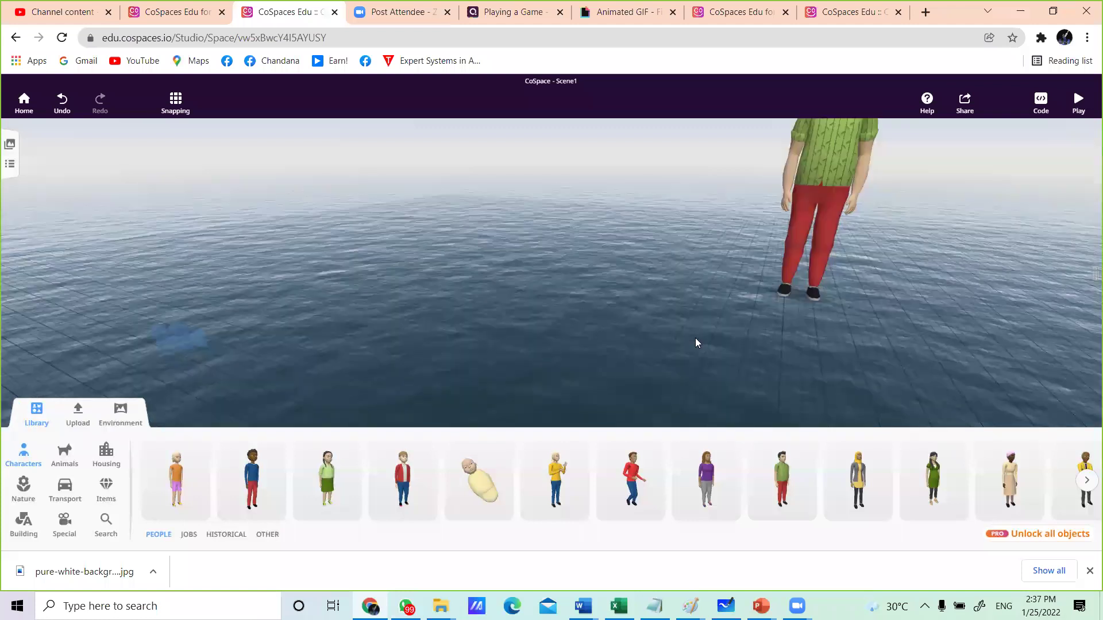
Step: Scale the man down slightly and bring him forward so his whole body stands right of the scene's centre
left_click(834, 143)
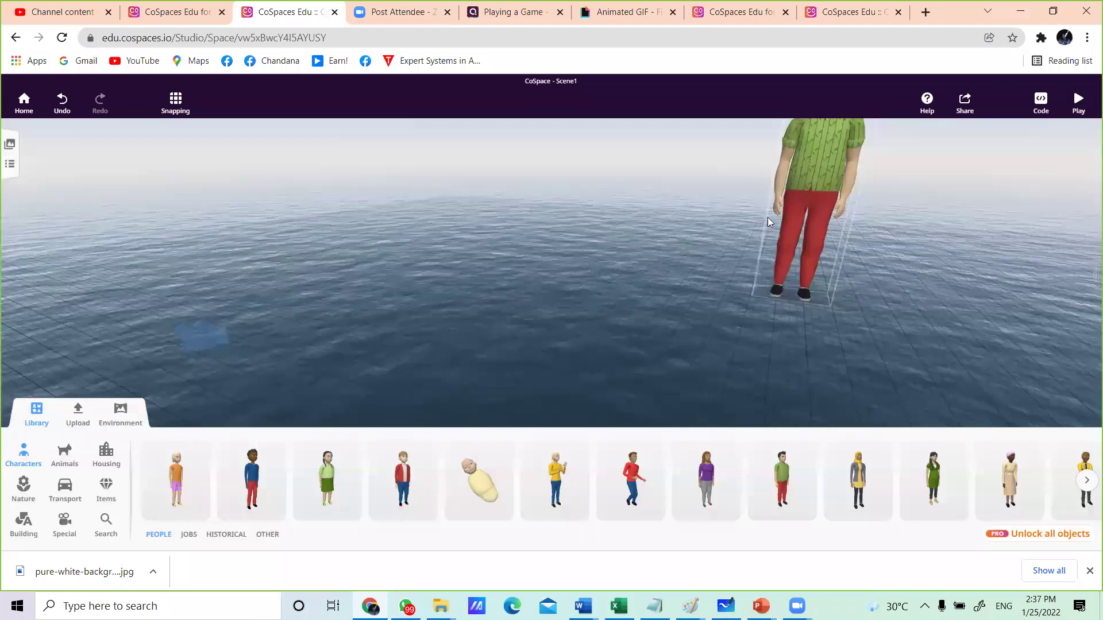
scroll(795, 241, "down", 3)
left_click(790, 218)
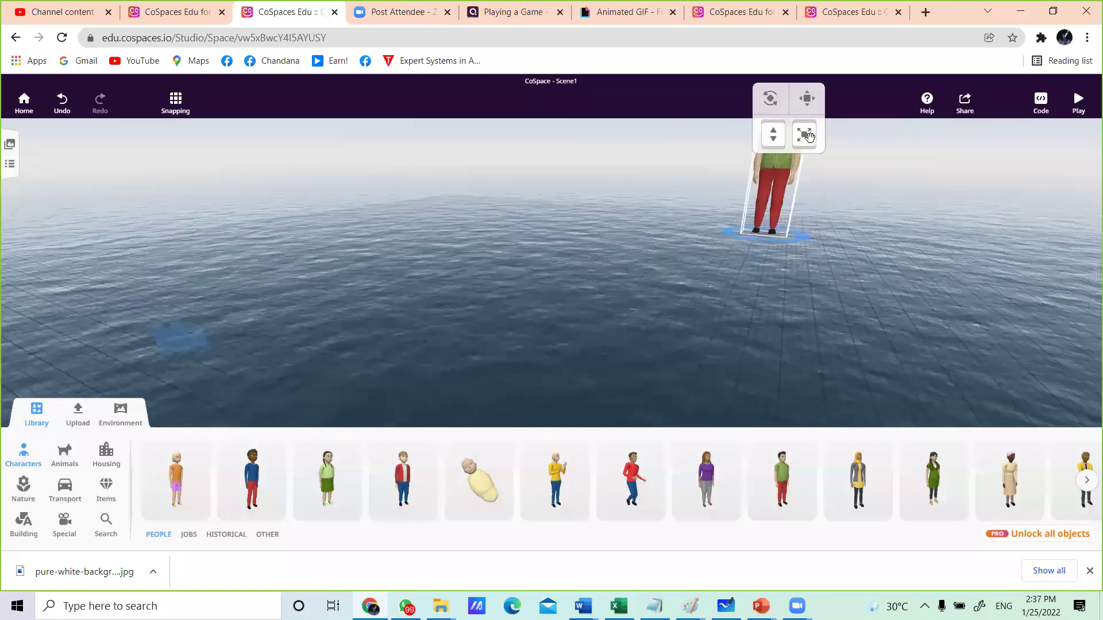
left_click_drag(808, 135, 795, 178)
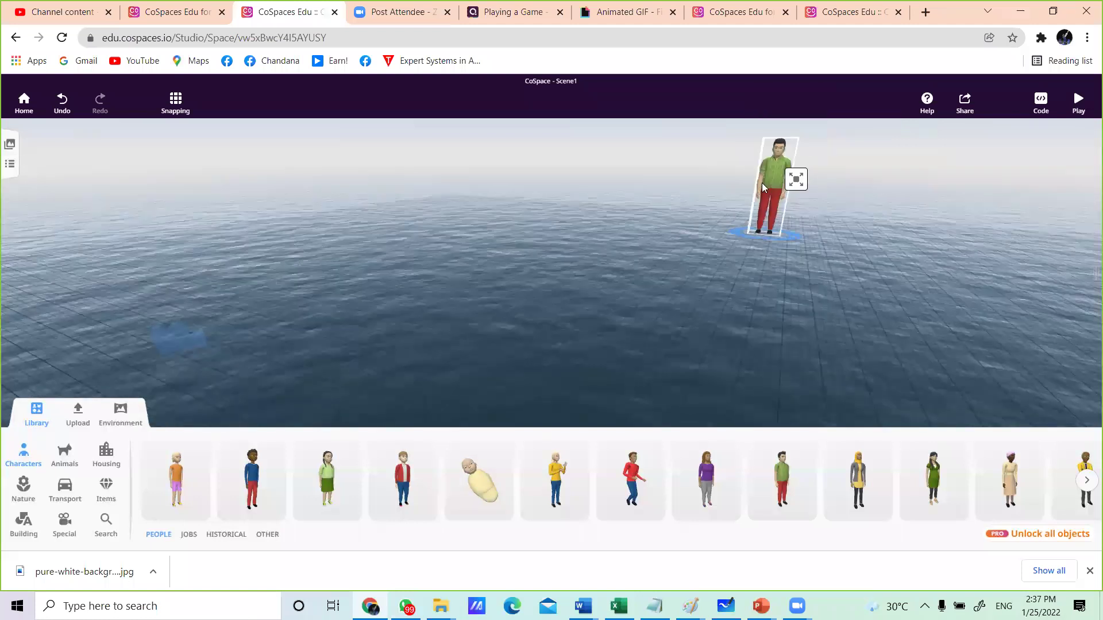
scroll(705, 235, "up", 3)
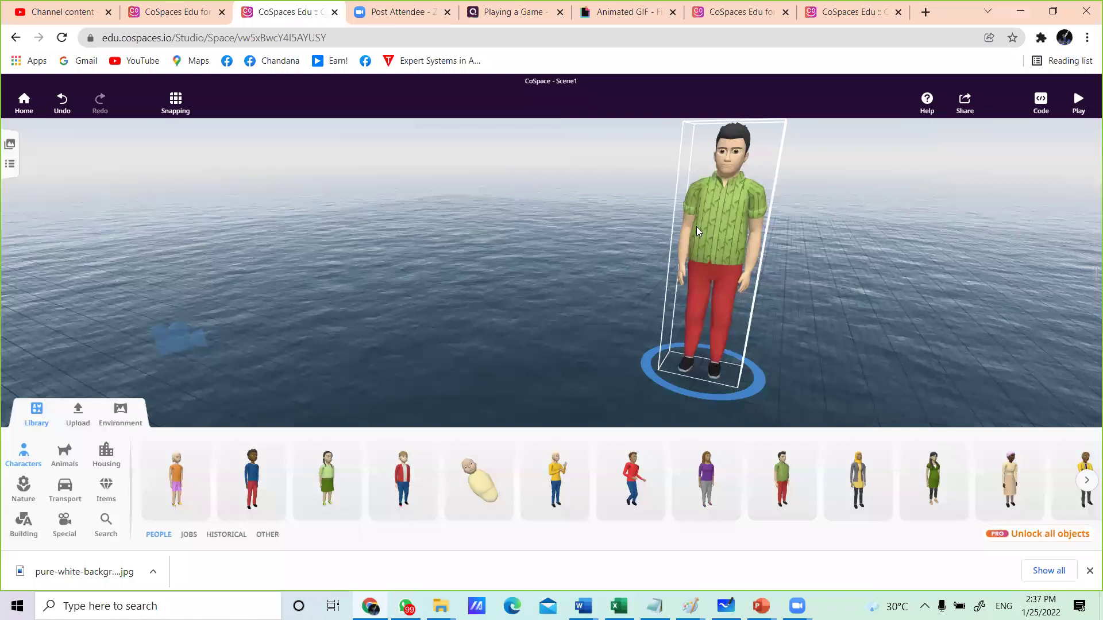
scroll(698, 227, "down", 3)
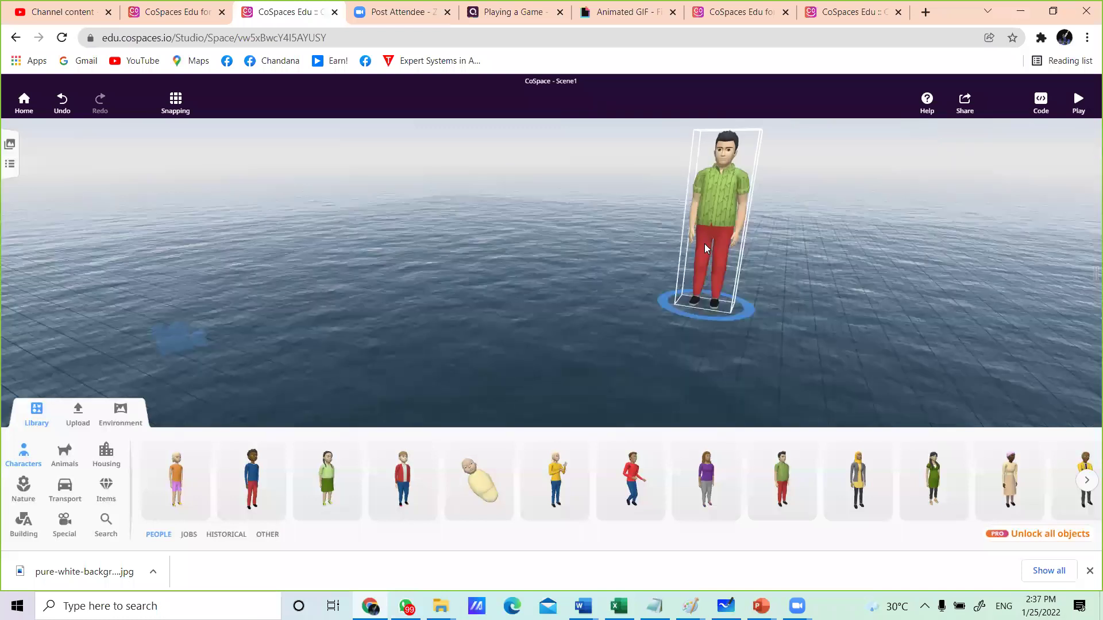
scroll(707, 240, "up", 2)
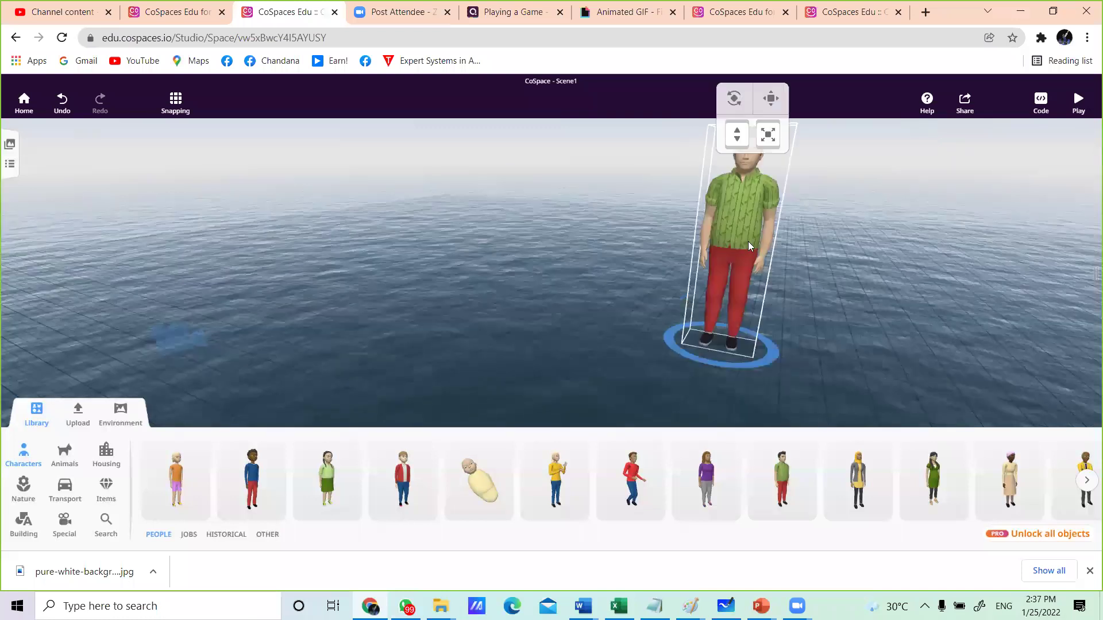
left_click(849, 243)
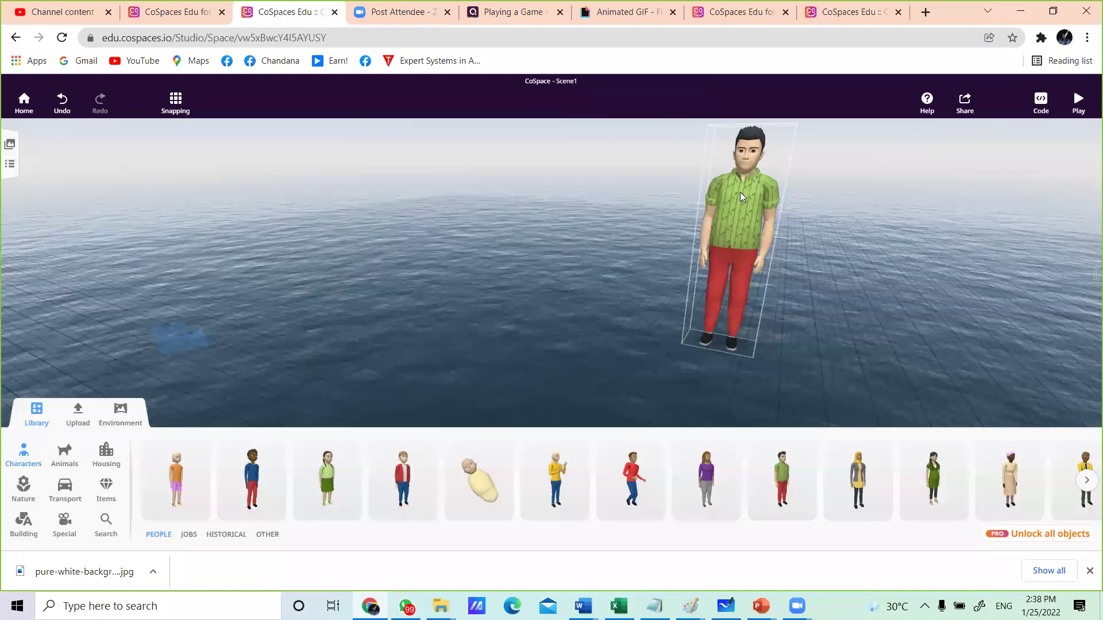
Step: Give the man in the green patterned shirt a Say speech bubble with the text "I am running"
left_click(740, 191)
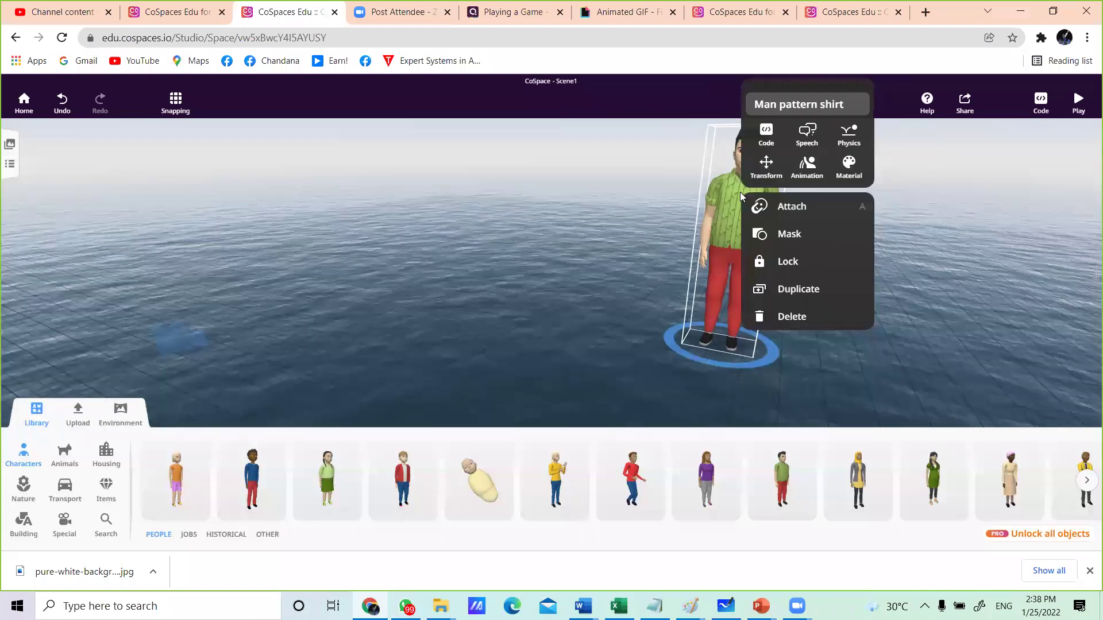
left_click(807, 171)
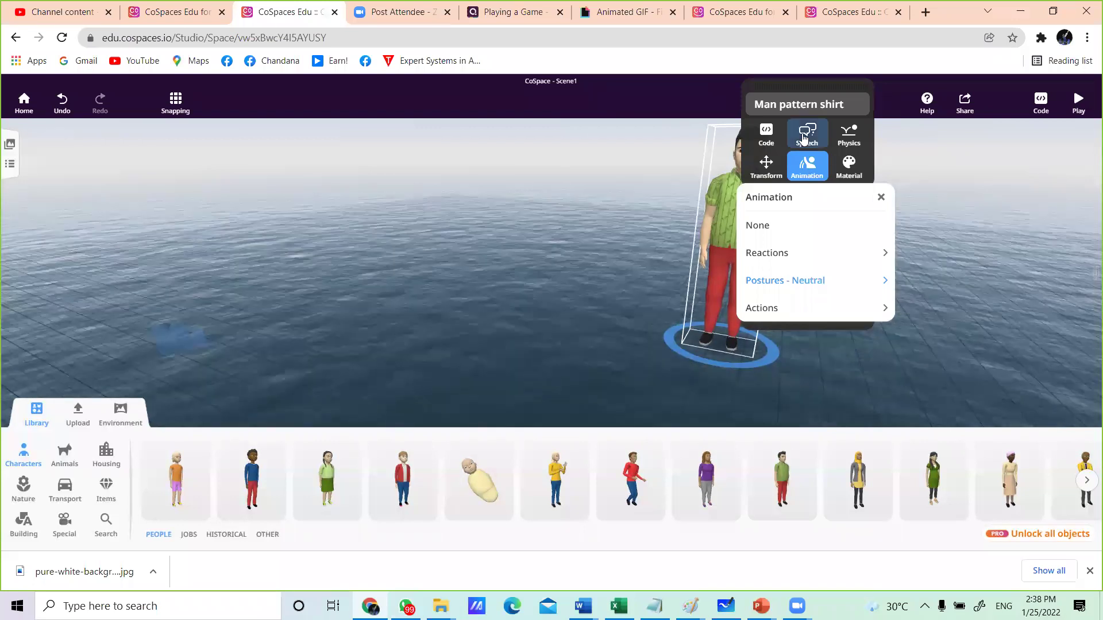
left_click(804, 138)
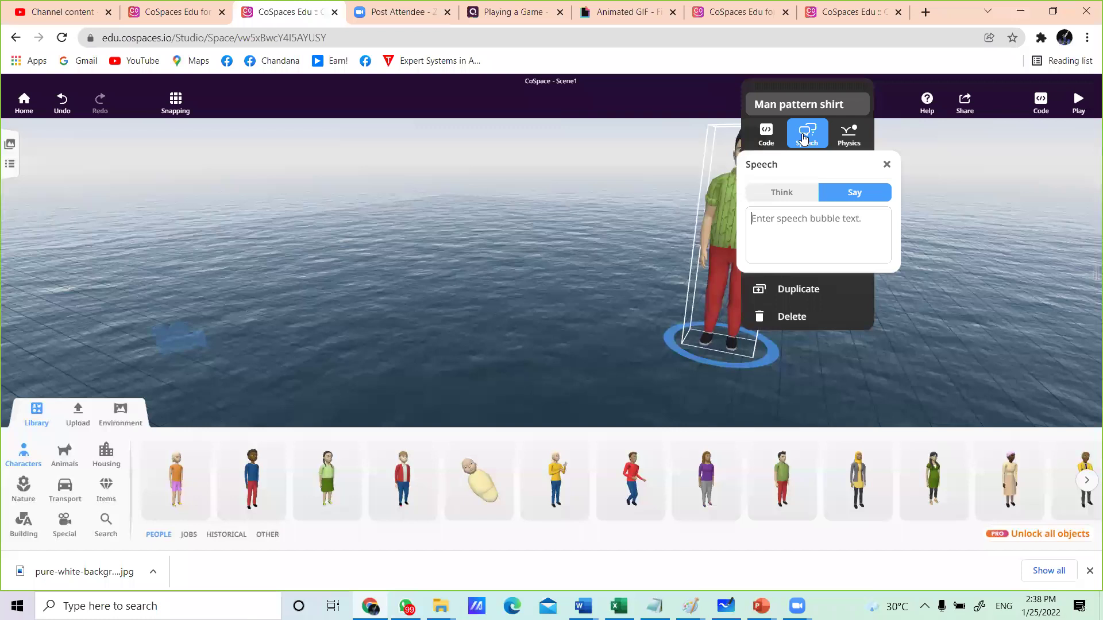
left_click(786, 196)
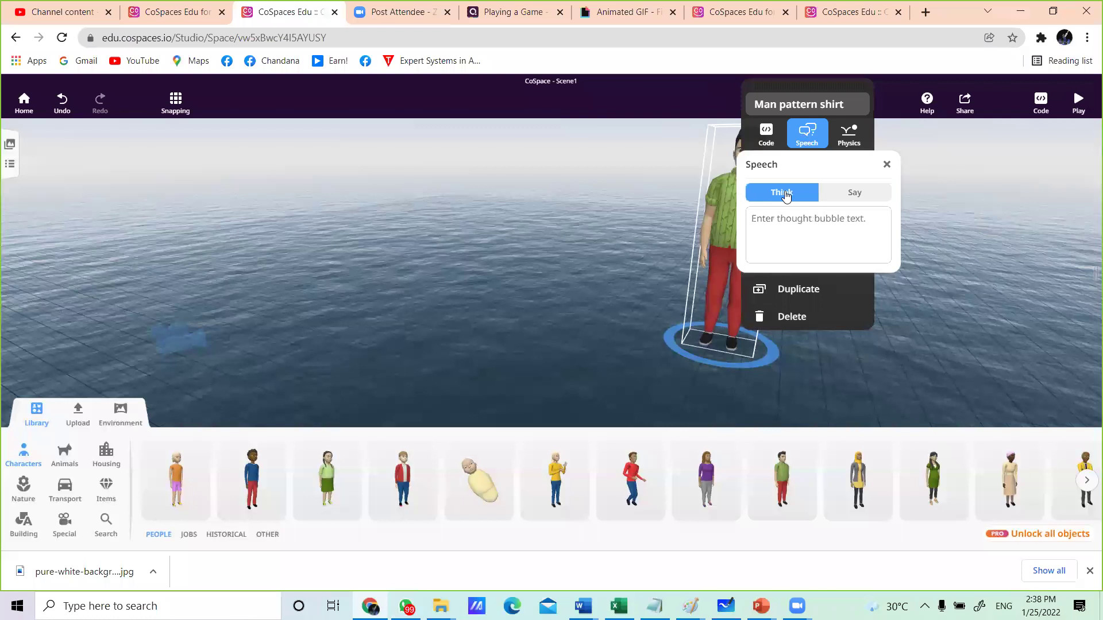
left_click(853, 193)
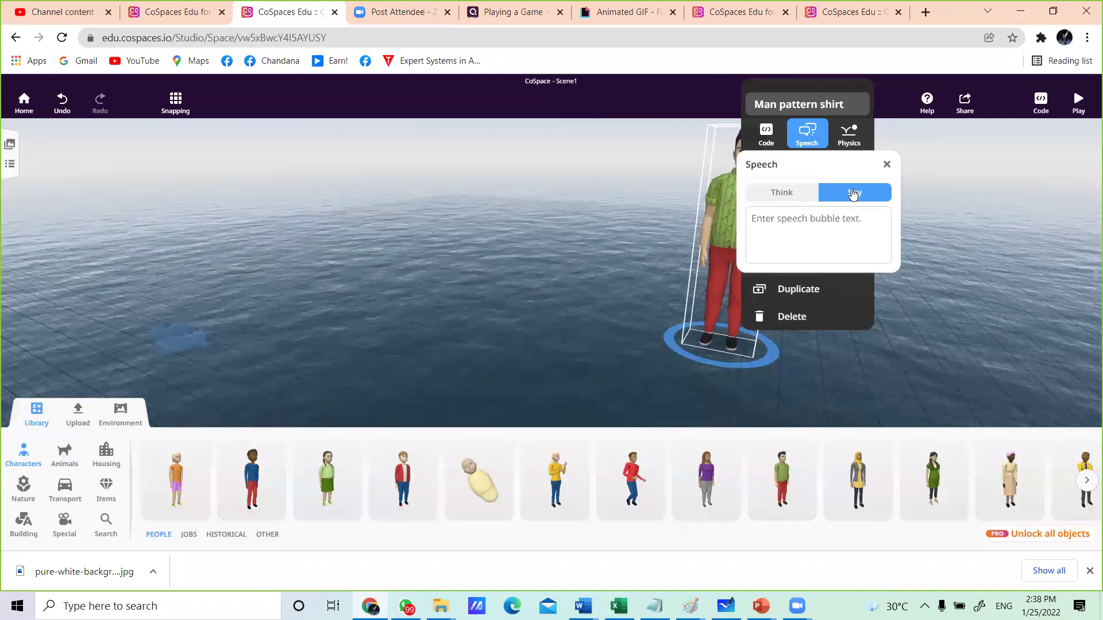
left_click(849, 229)
type("I")
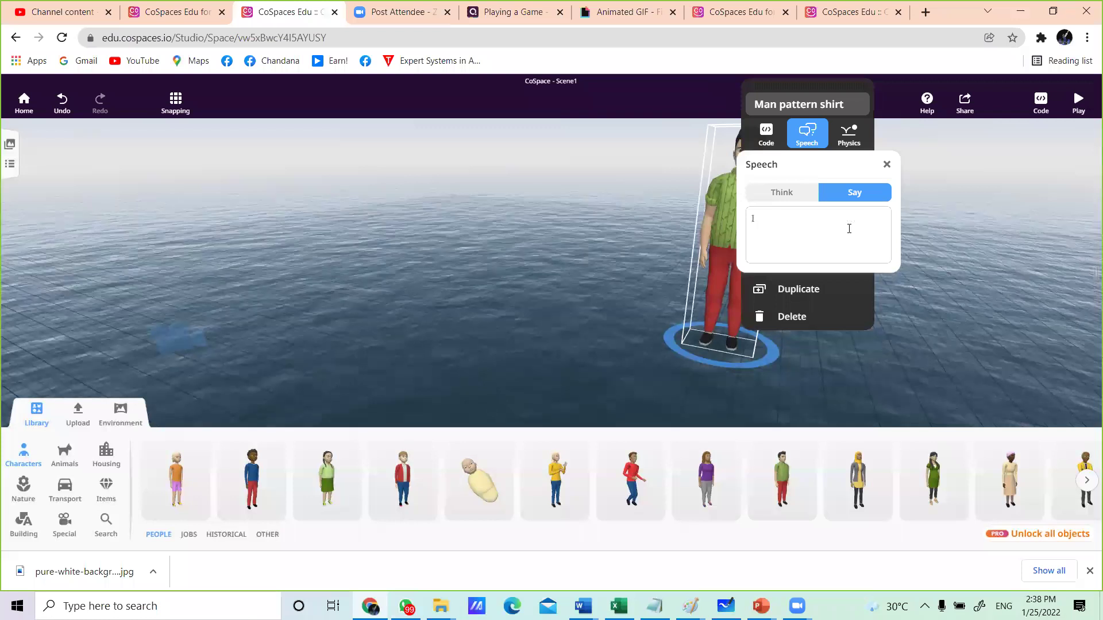
type(" w")
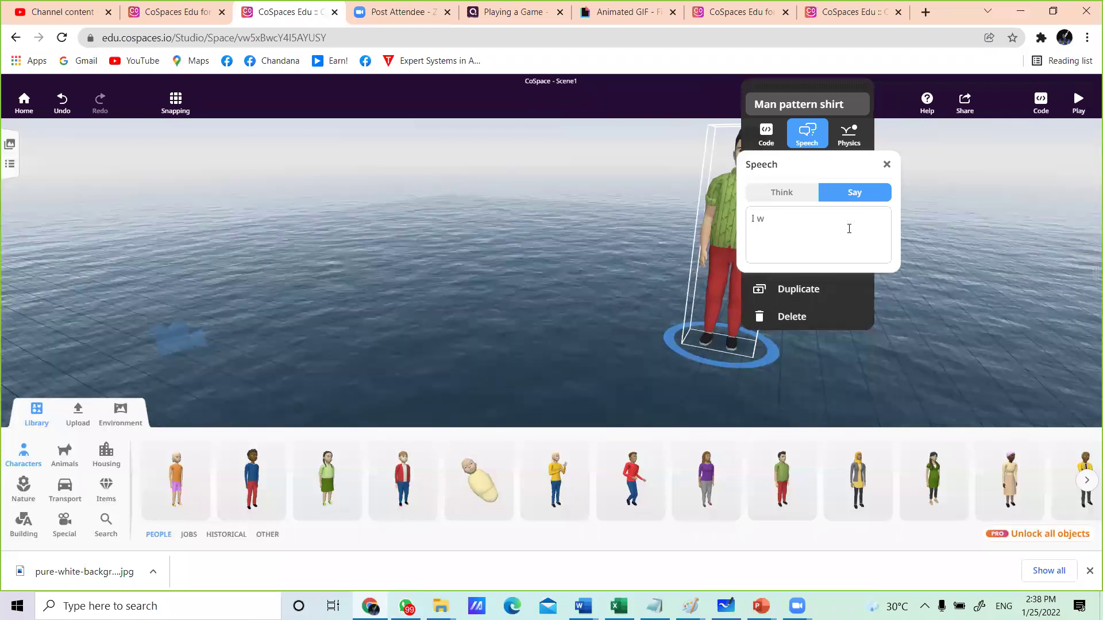
key("BackSpace")
type("am ")
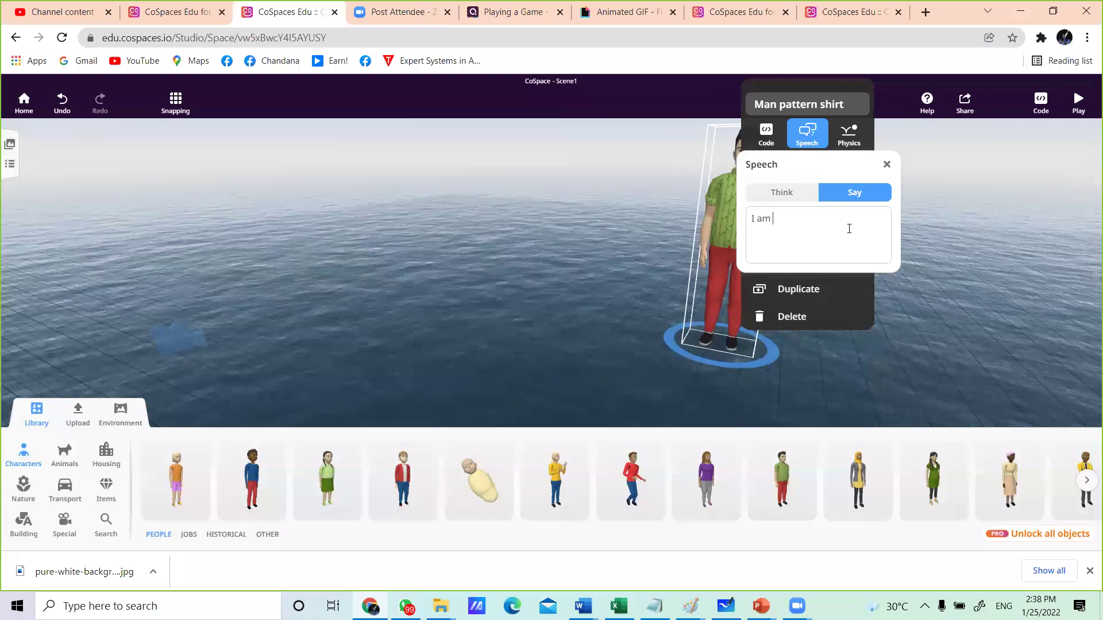
type("ru")
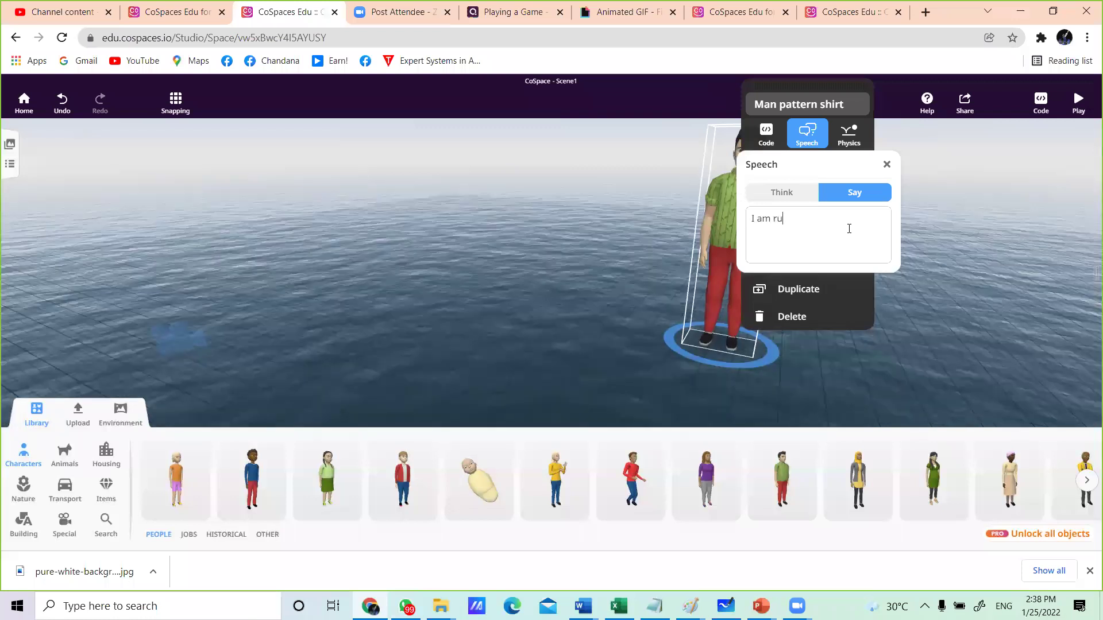
type("nning")
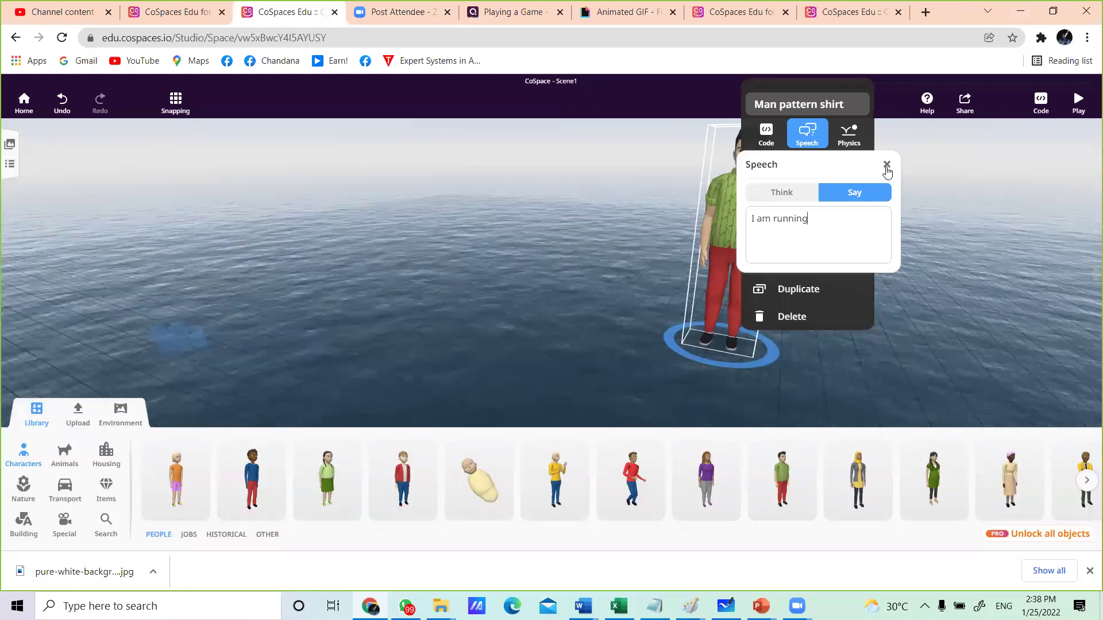
left_click(912, 240)
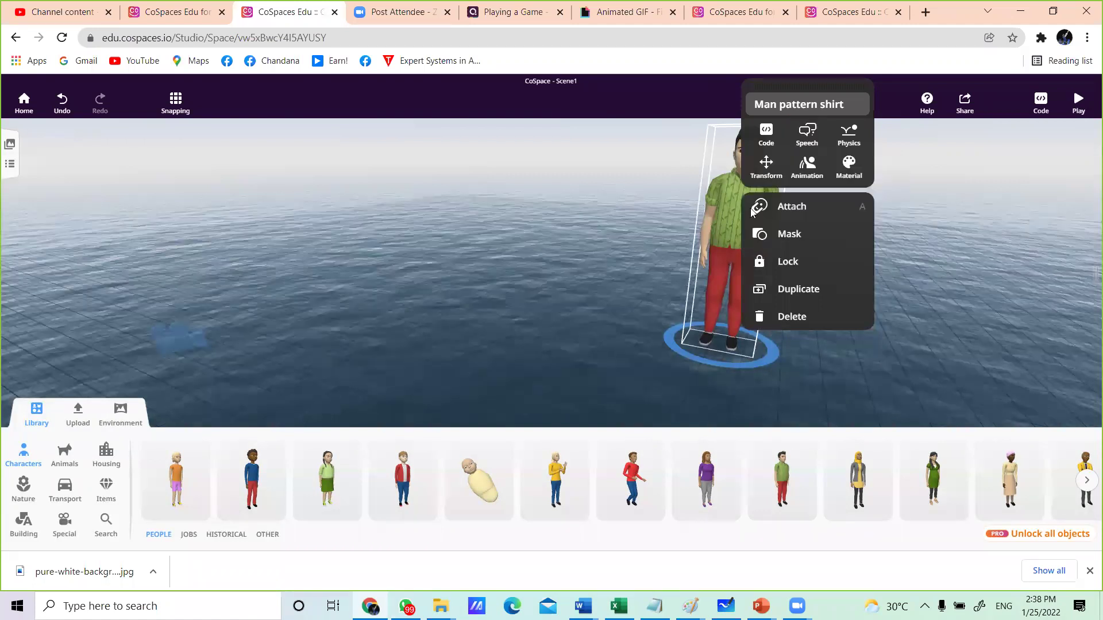
Step: Move the man farther back on the ocean, preview the scene in play mode, and return to the editor
left_click(723, 229)
left_click_drag(722, 229, 752, 174)
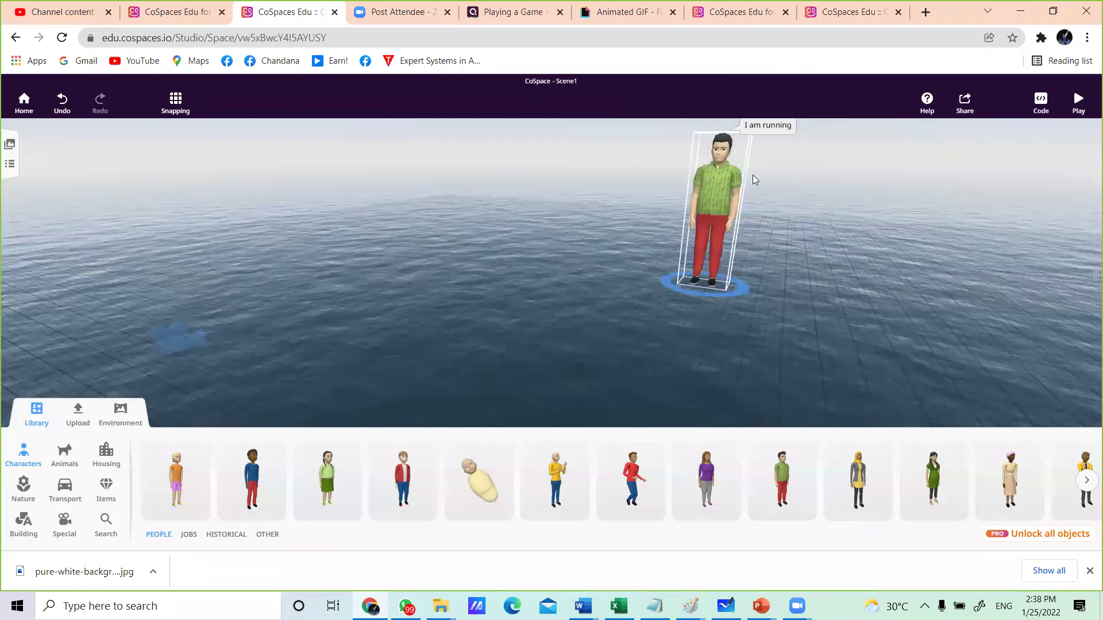
left_click_drag(704, 148, 705, 143)
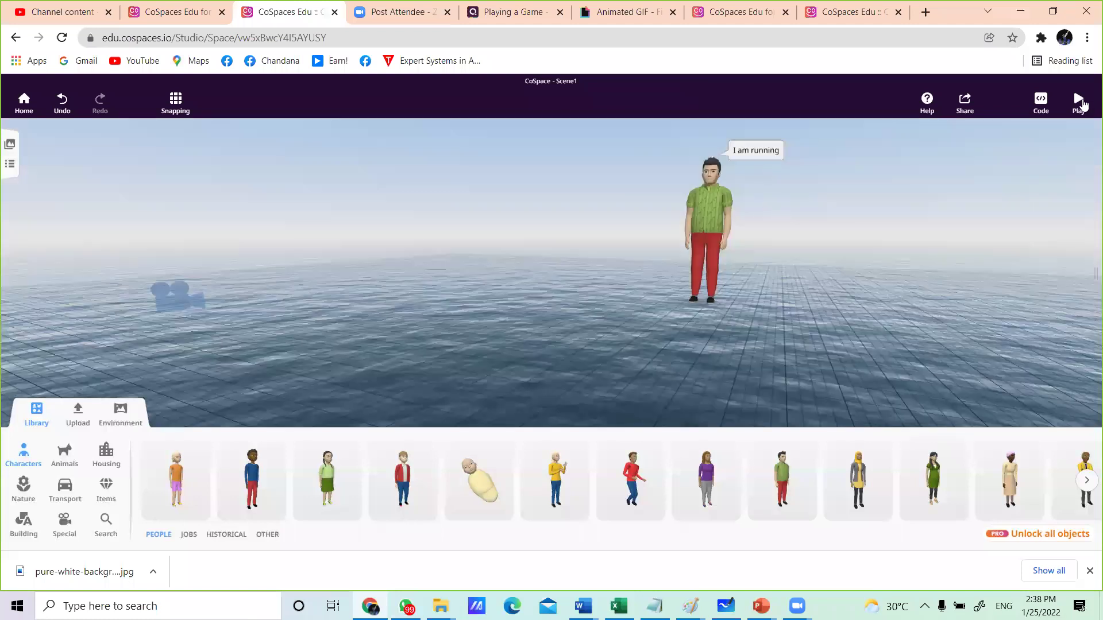
left_click(1079, 102)
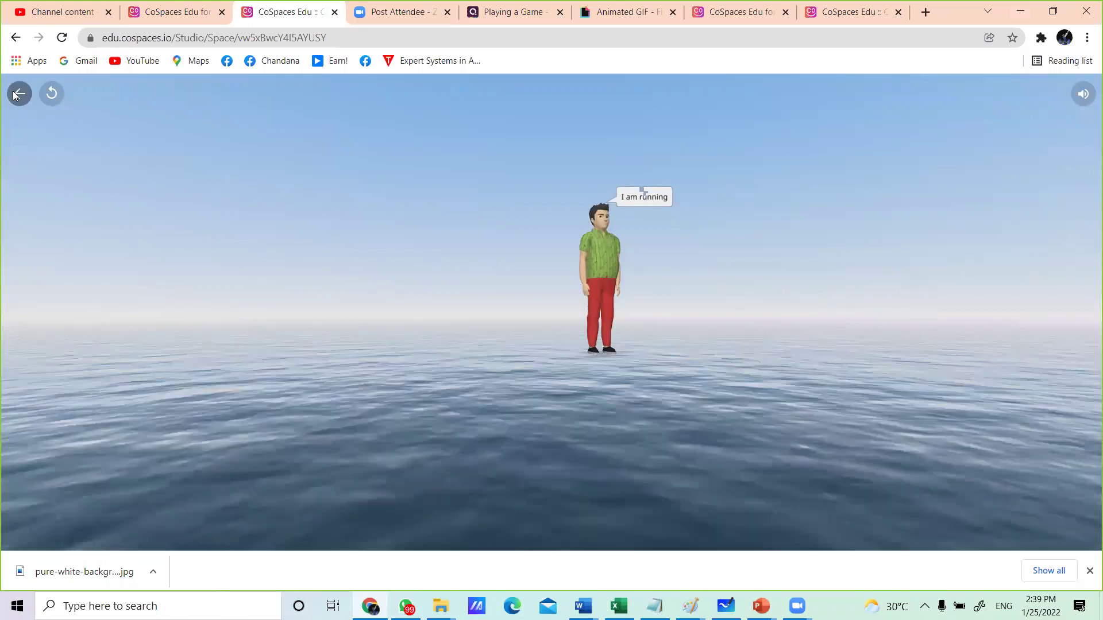
key("Escape")
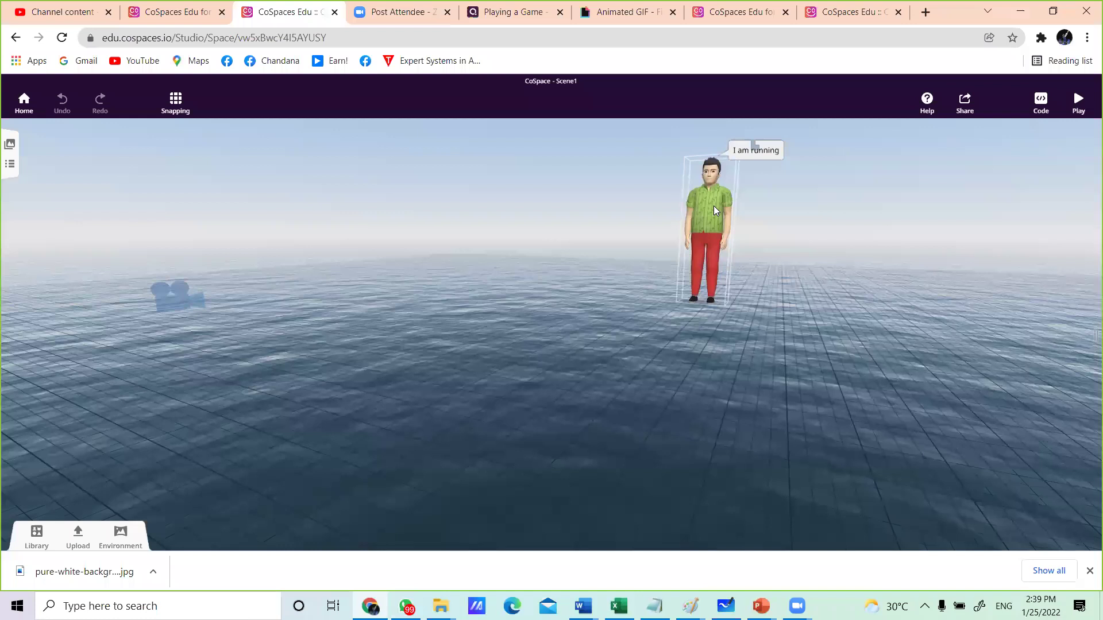
Step: Set the man's animation to the Run action, preview it in play mode, and return to the editor
left_click(714, 206)
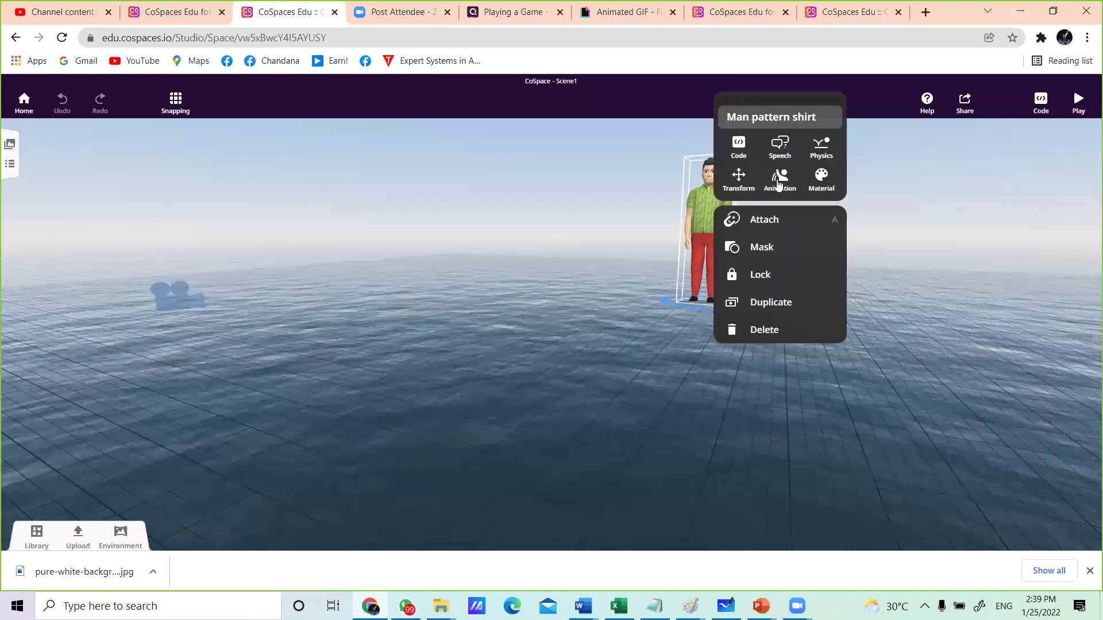
left_click(779, 184)
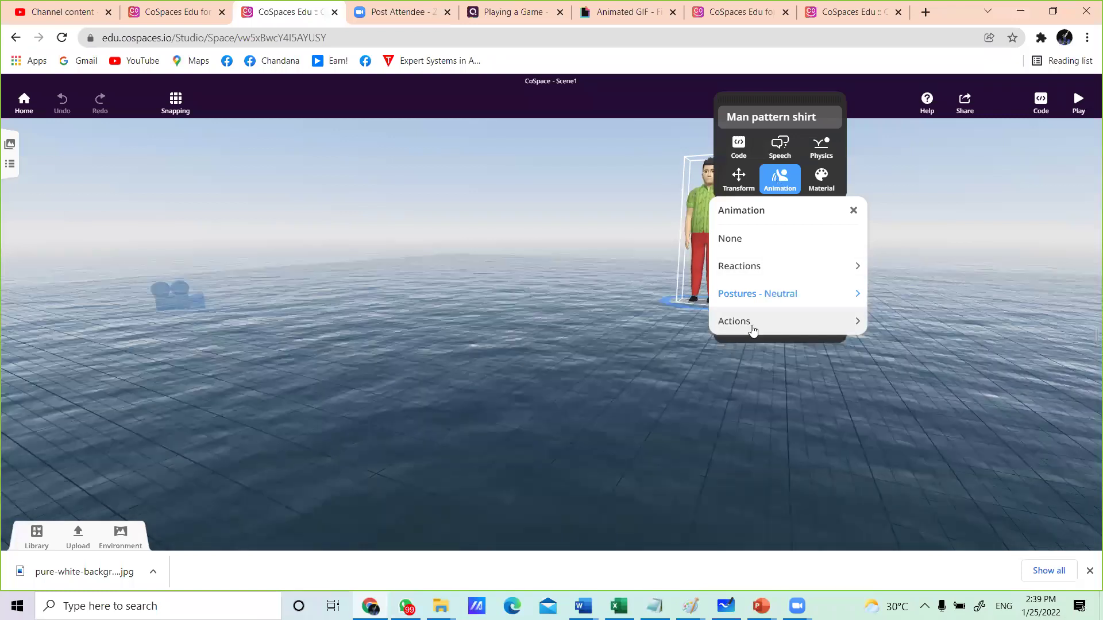
left_click(751, 326)
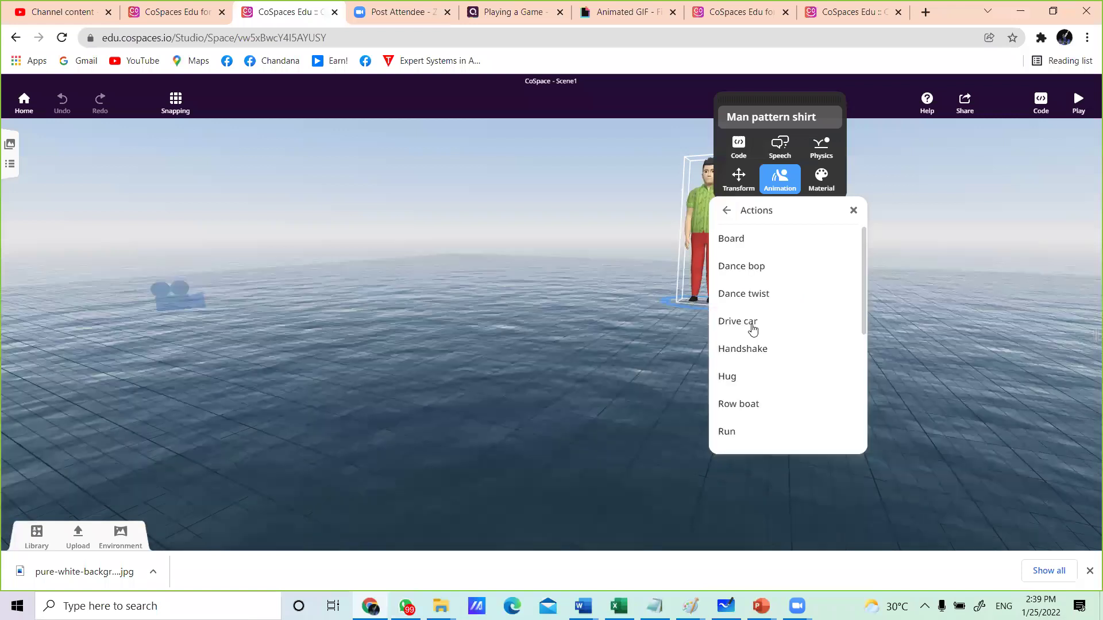
scroll(787, 353, "down", 1)
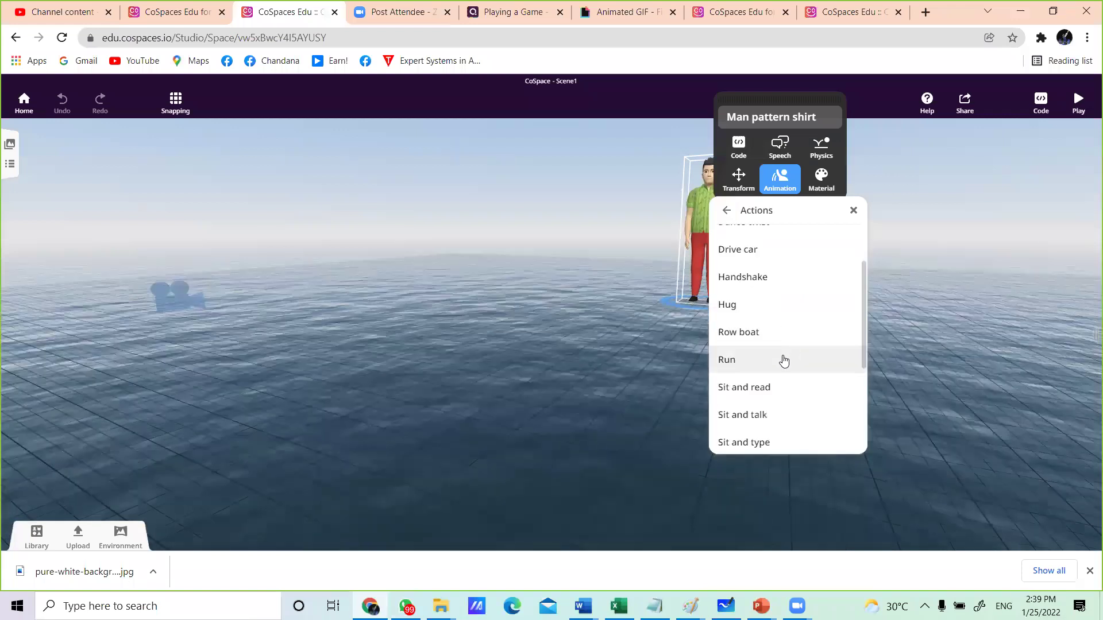
left_click(741, 366)
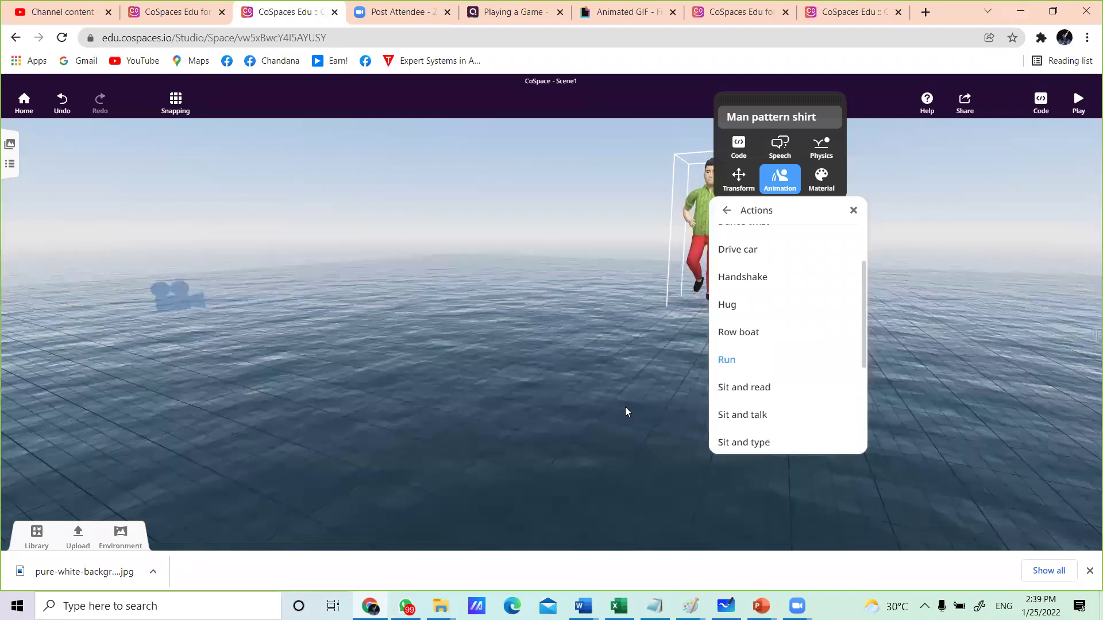
left_click(547, 545)
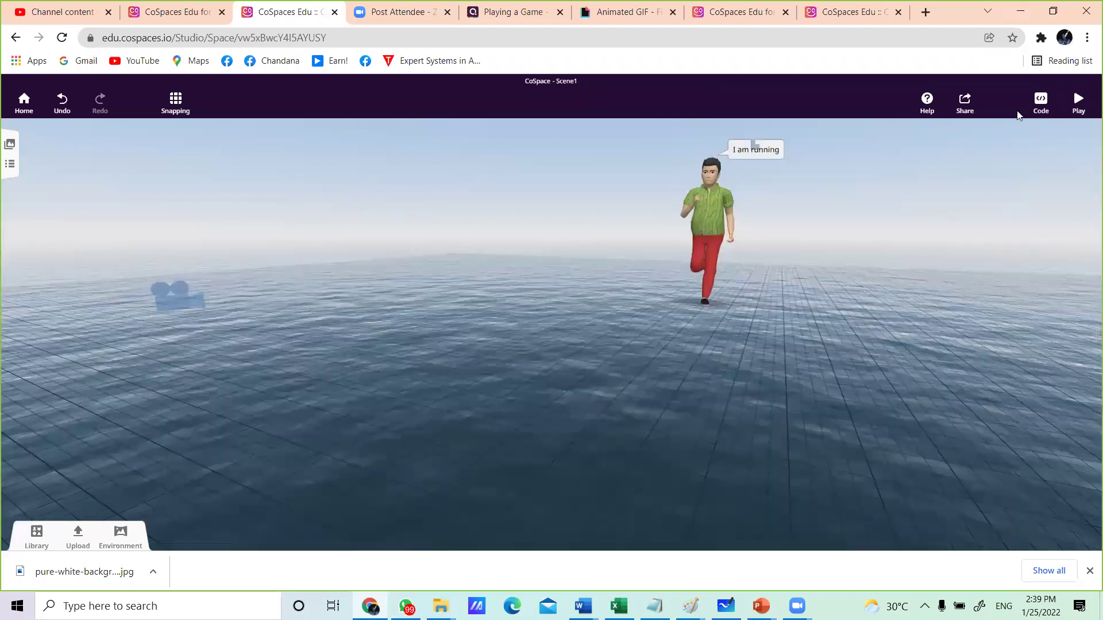
left_click(1080, 101)
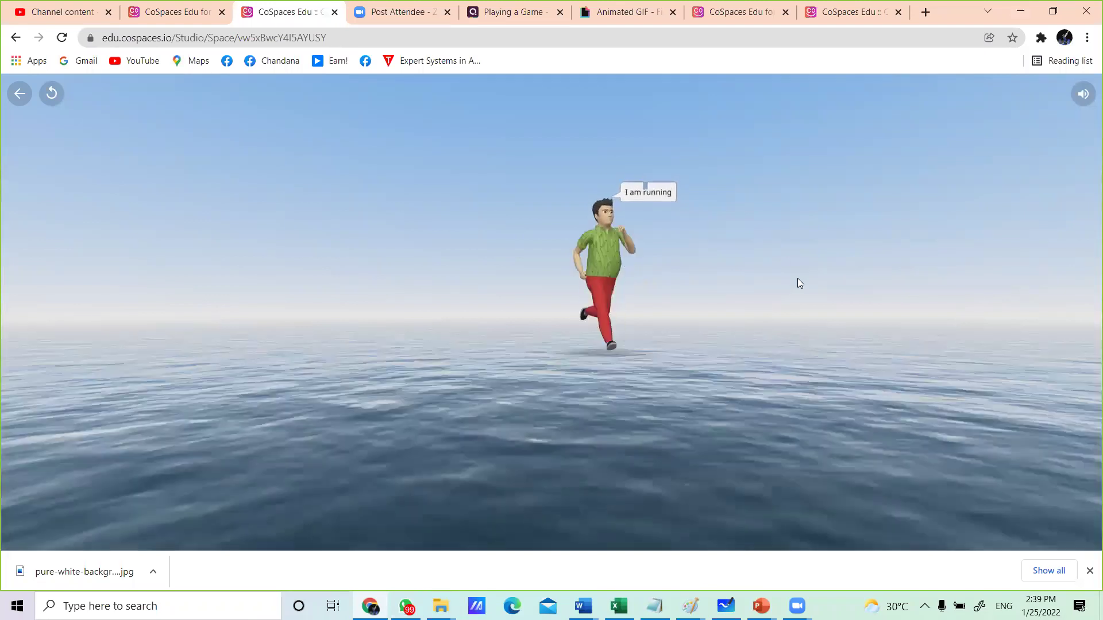
left_click(14, 93)
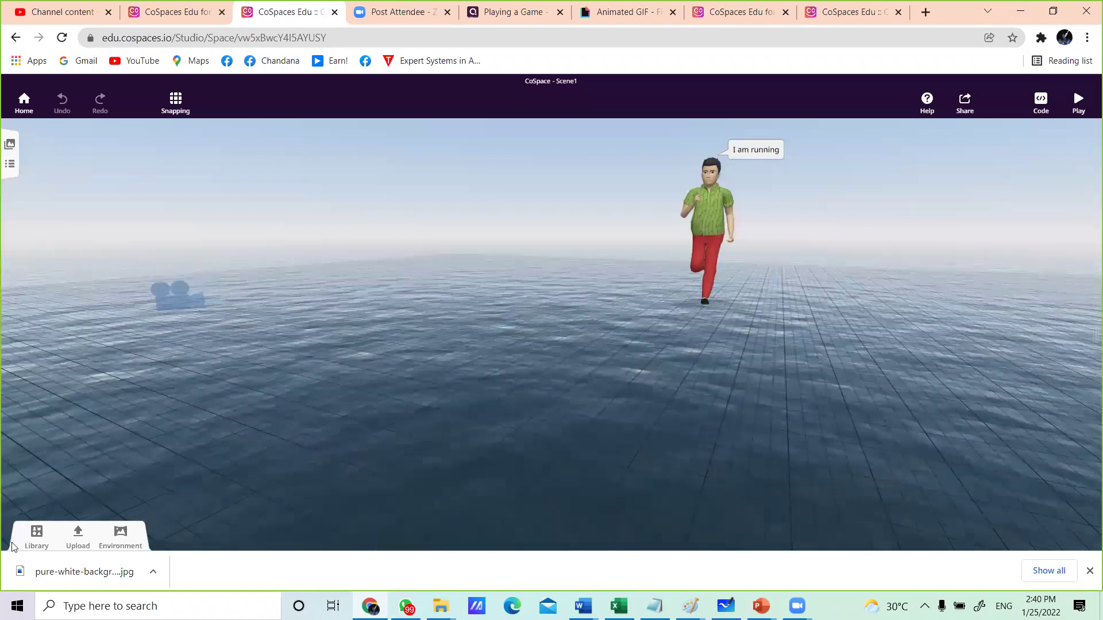
Step: Add the blonde woman in the yellow top from the people characters left of the man and enlarge her to about his height
left_click(34, 540)
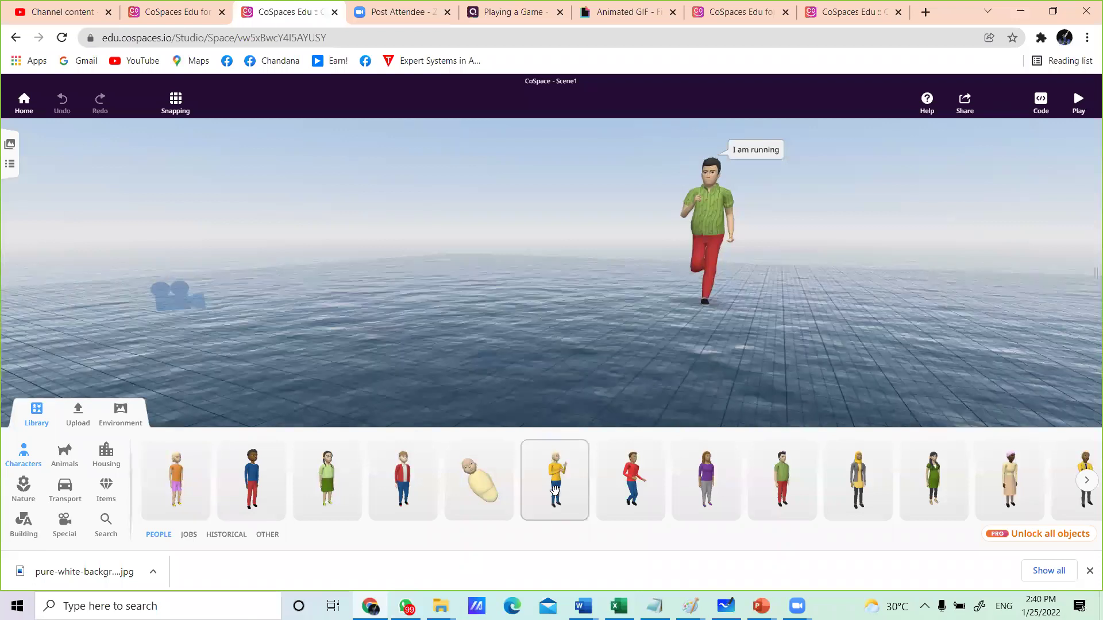
left_click_drag(554, 489, 465, 387)
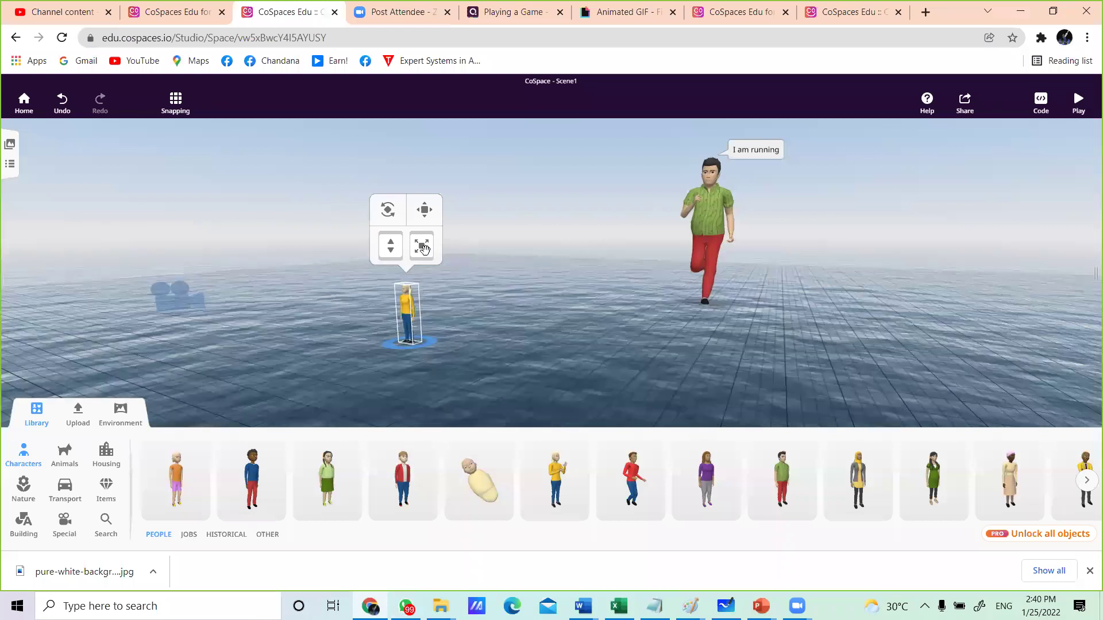
left_click_drag(424, 248, 499, 185)
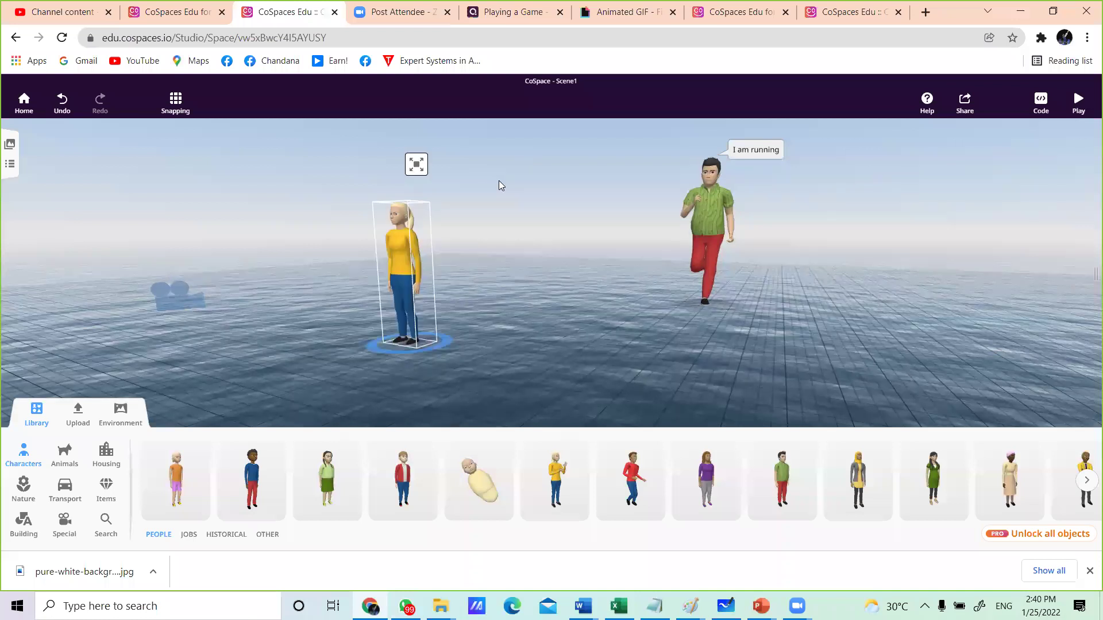
Step: Rotate the woman about her vertical axis so that she faces the running man
left_click(401, 230)
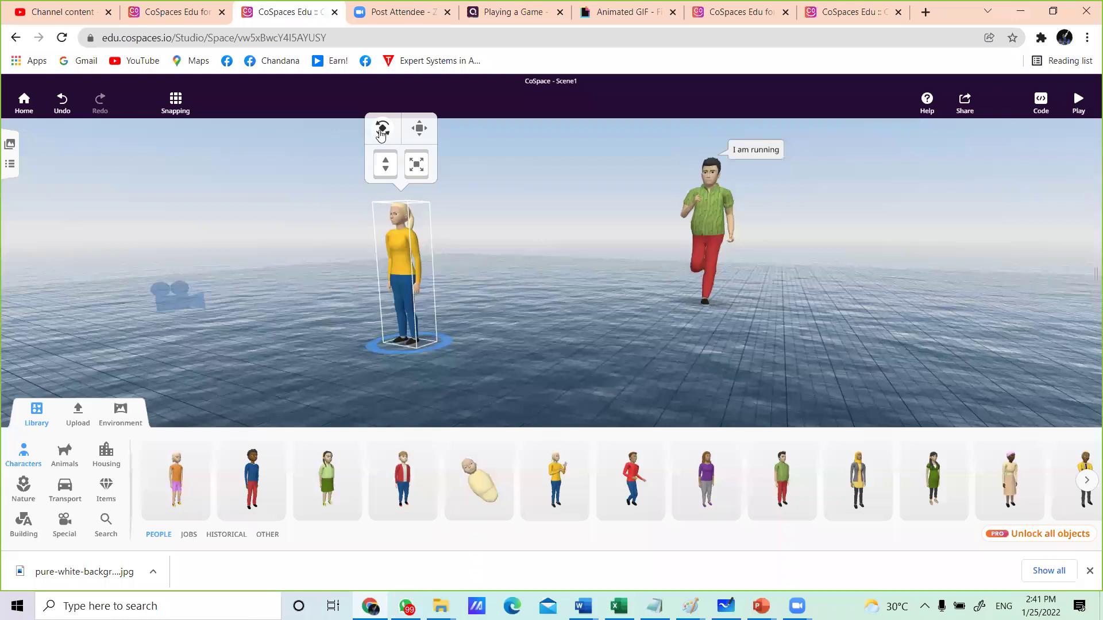
left_click(380, 131)
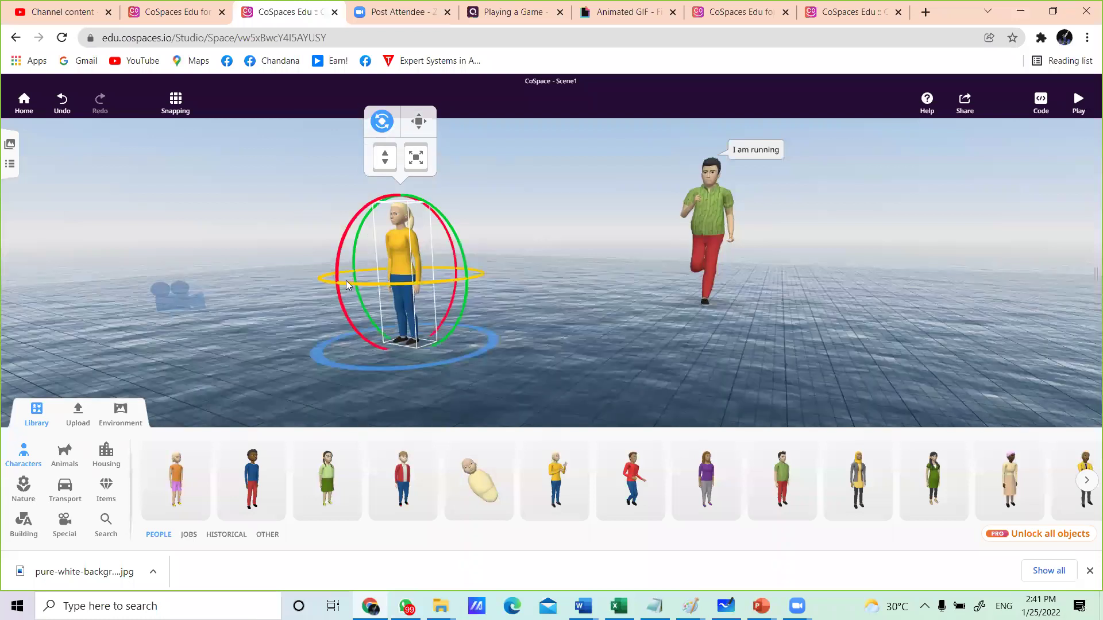
left_click_drag(346, 282, 346, 282)
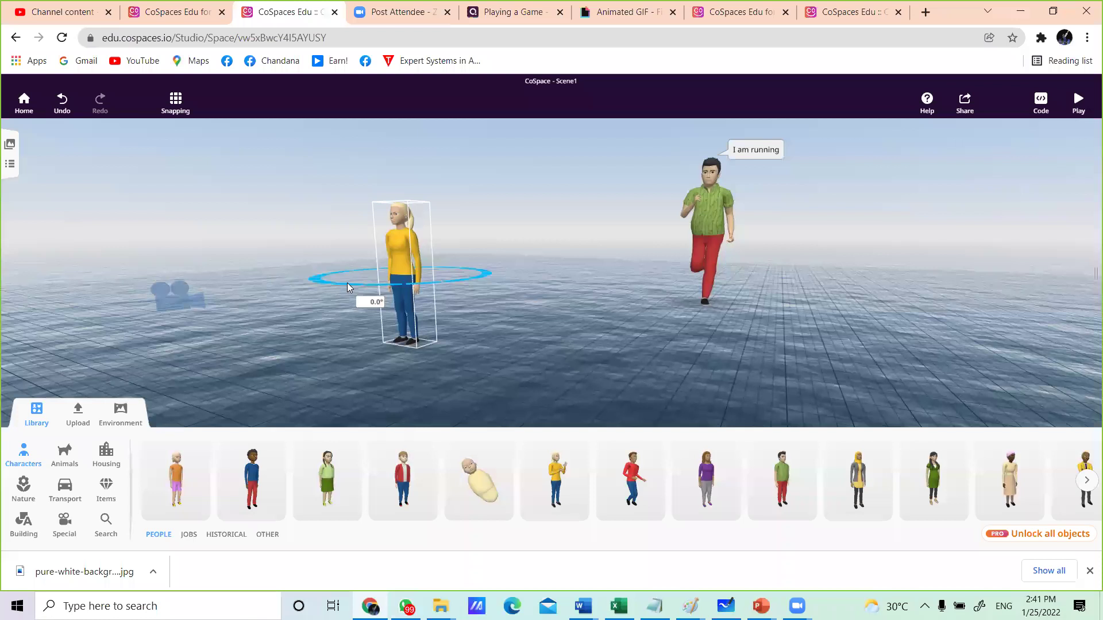
left_click_drag(413, 286, 423, 282)
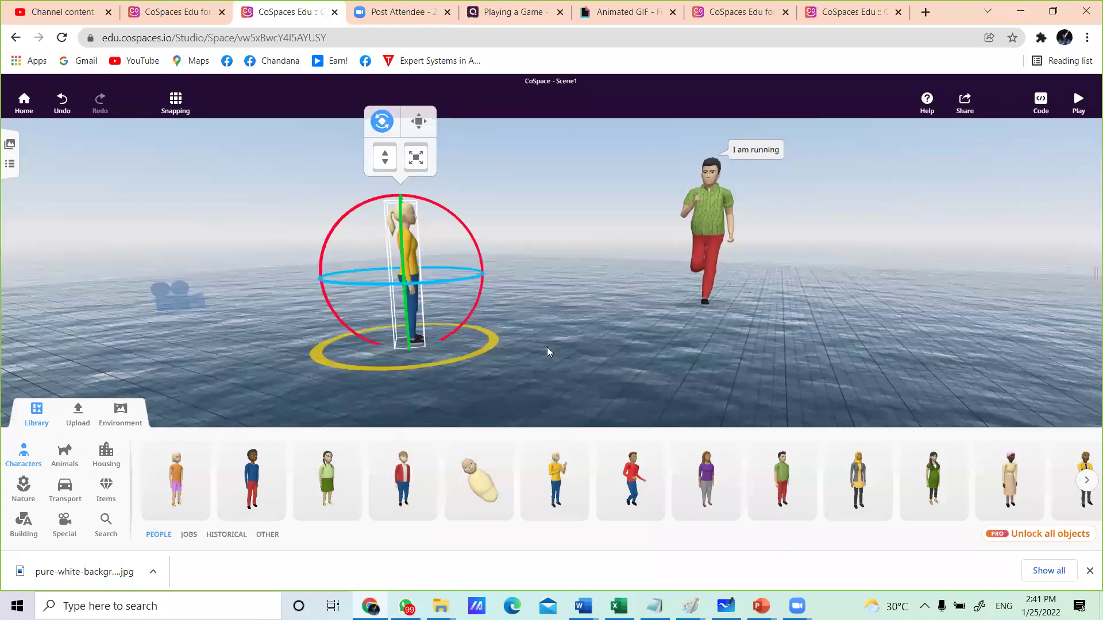
left_click(547, 348)
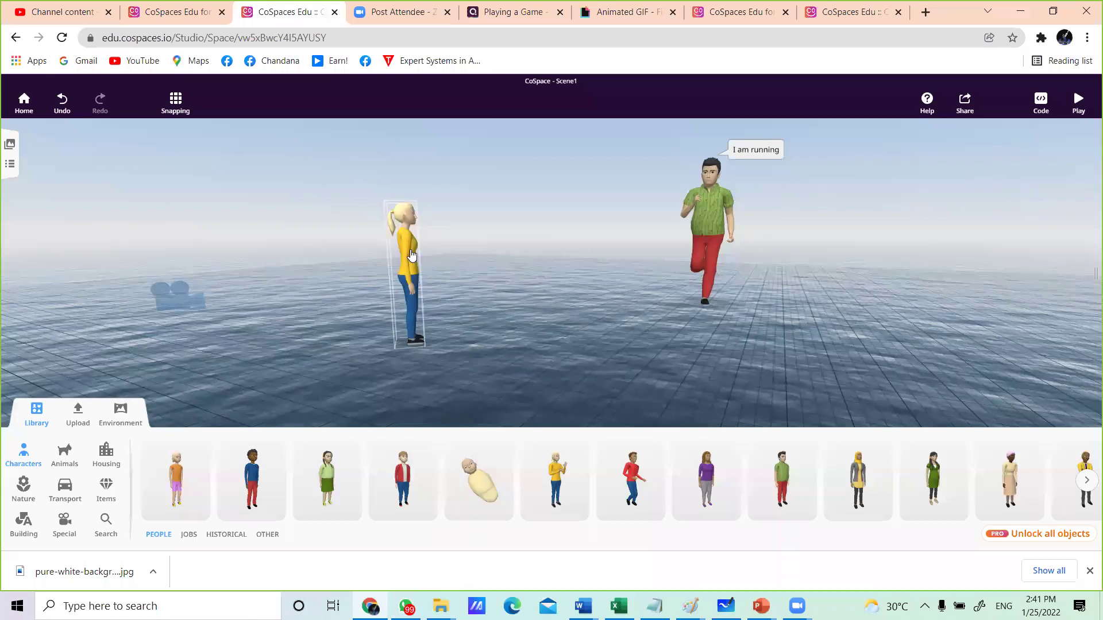
Step: Review the available actions for the blonde woman and set her animation to the Clap reaction
left_click(445, 257)
left_click(476, 232)
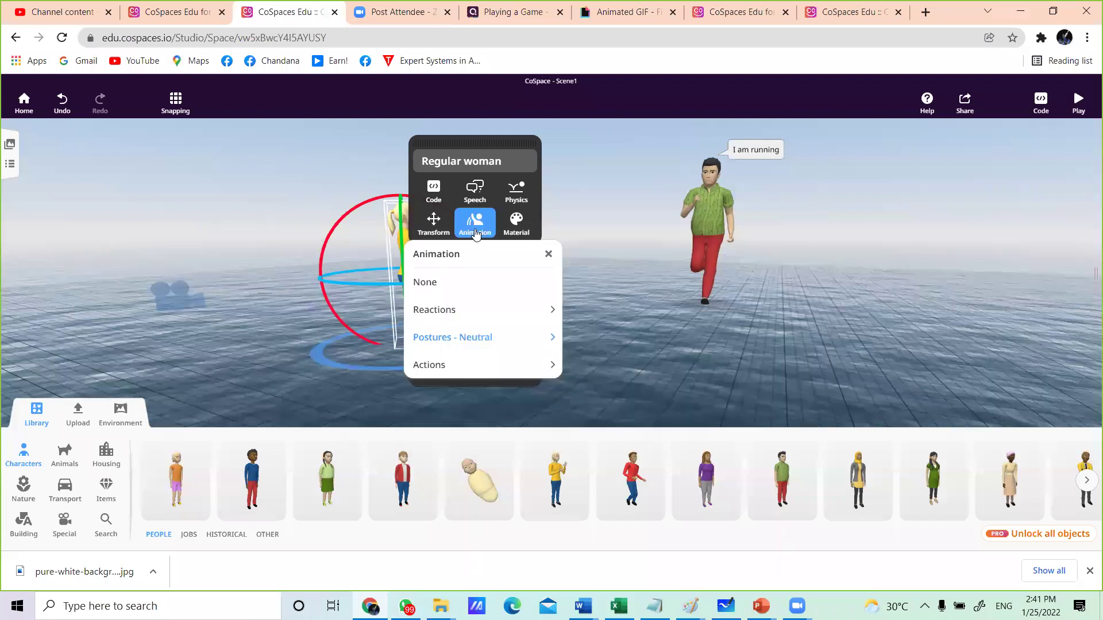
left_click(459, 365)
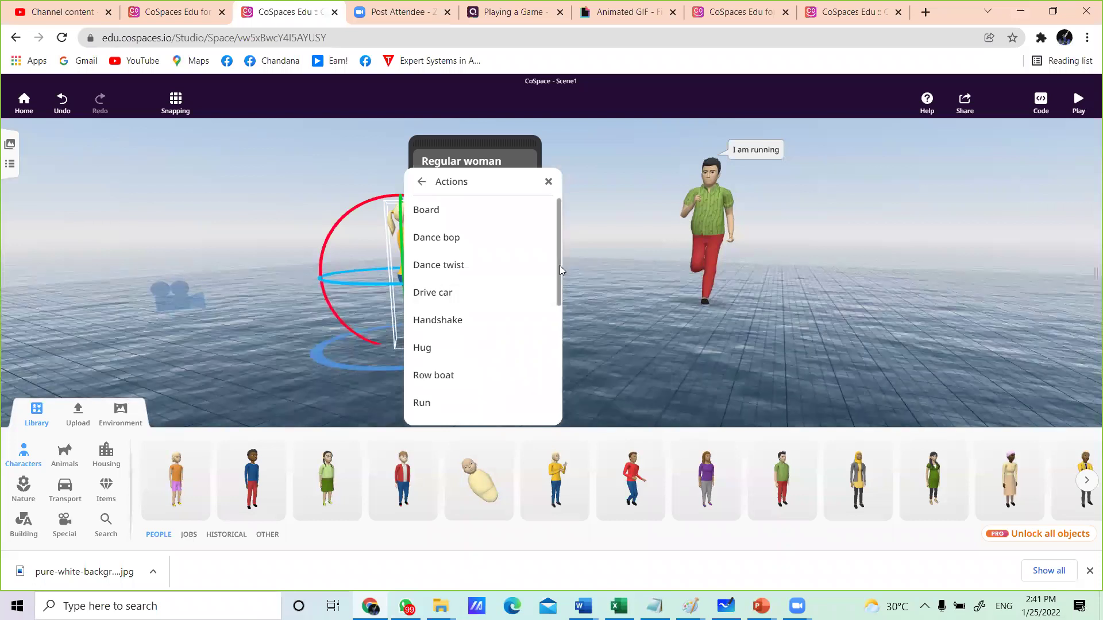
left_click_drag(558, 276, 559, 287)
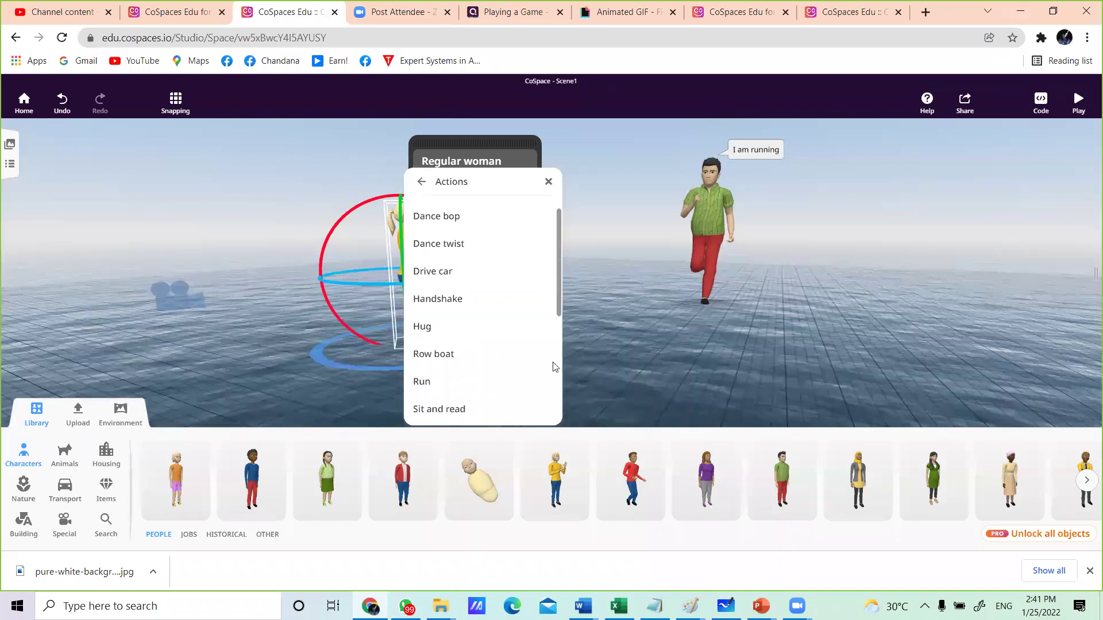
scroll(551, 395, "down", 4)
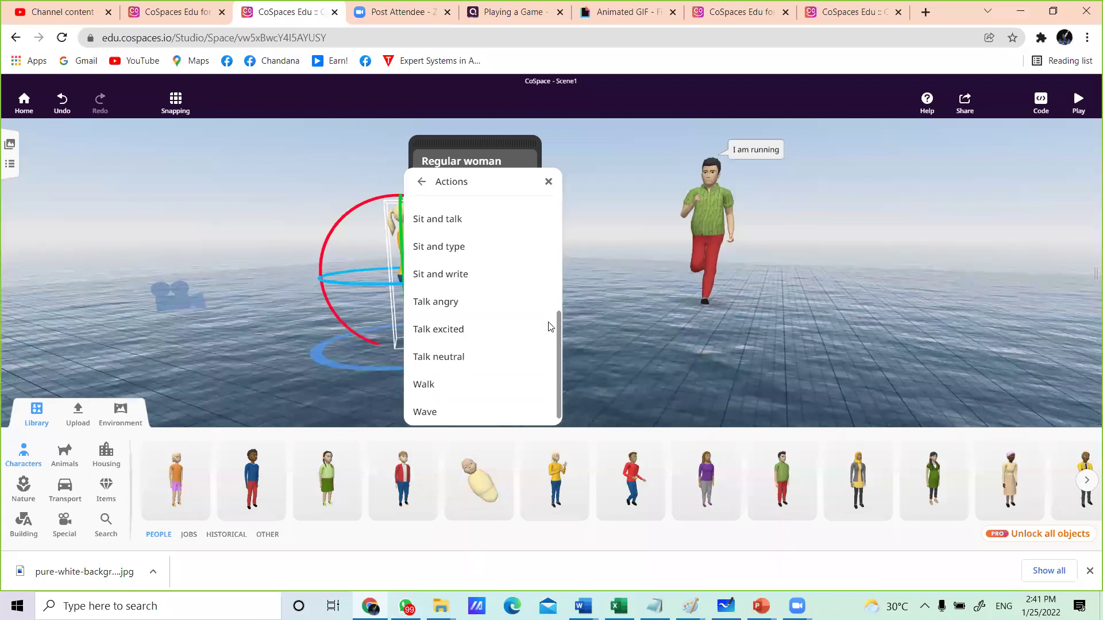
scroll(544, 281, "up", 4)
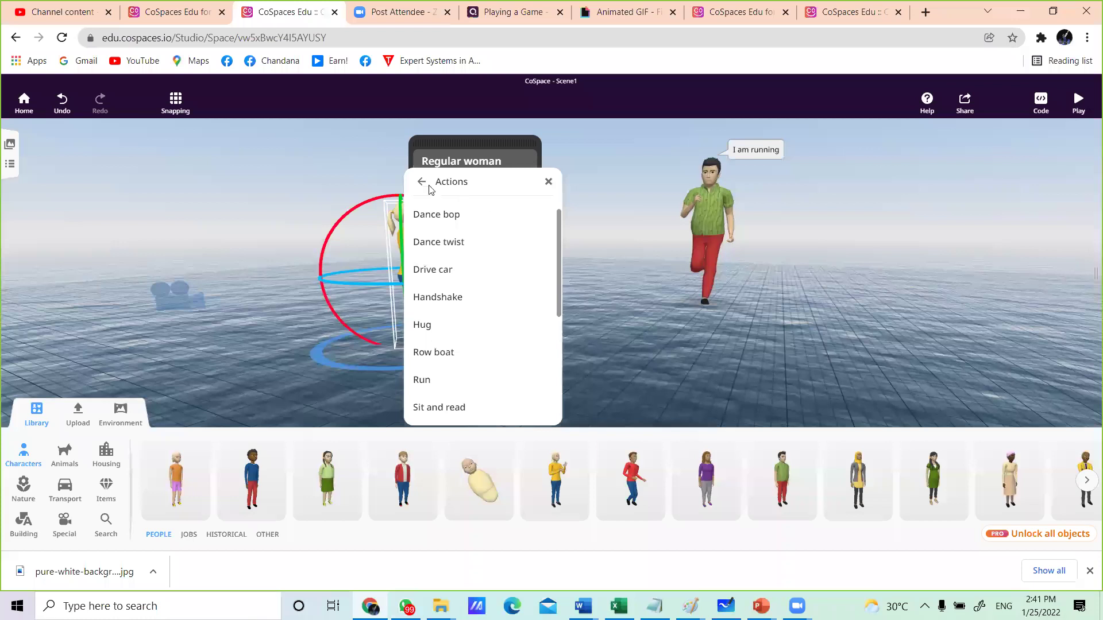
scroll(420, 189, "up", 1)
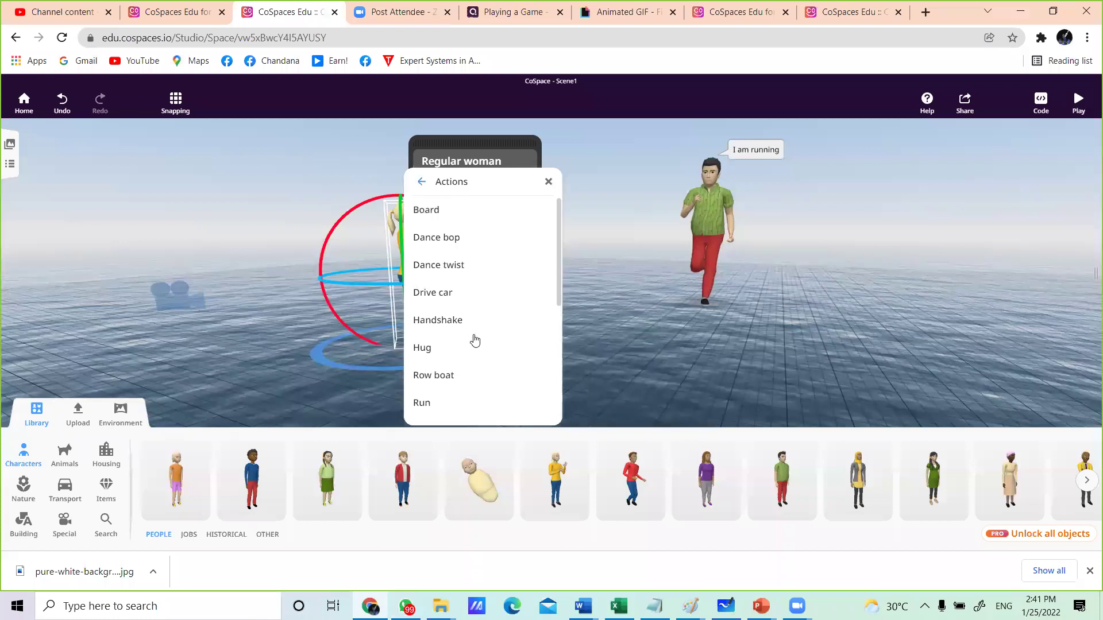
scroll(473, 311, "down", 3)
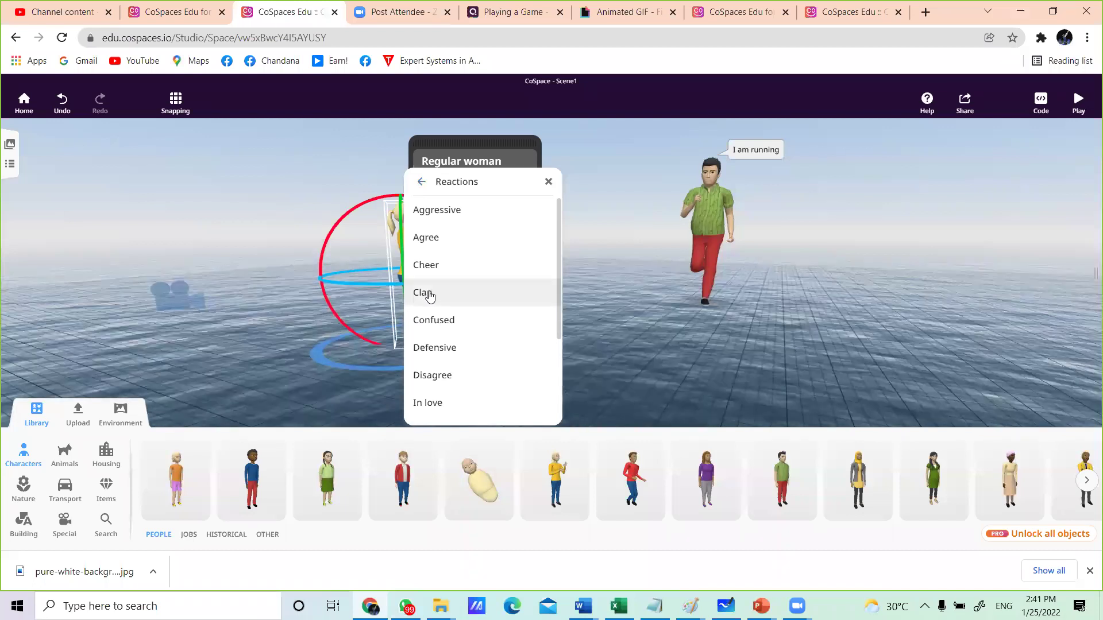
left_click(429, 295)
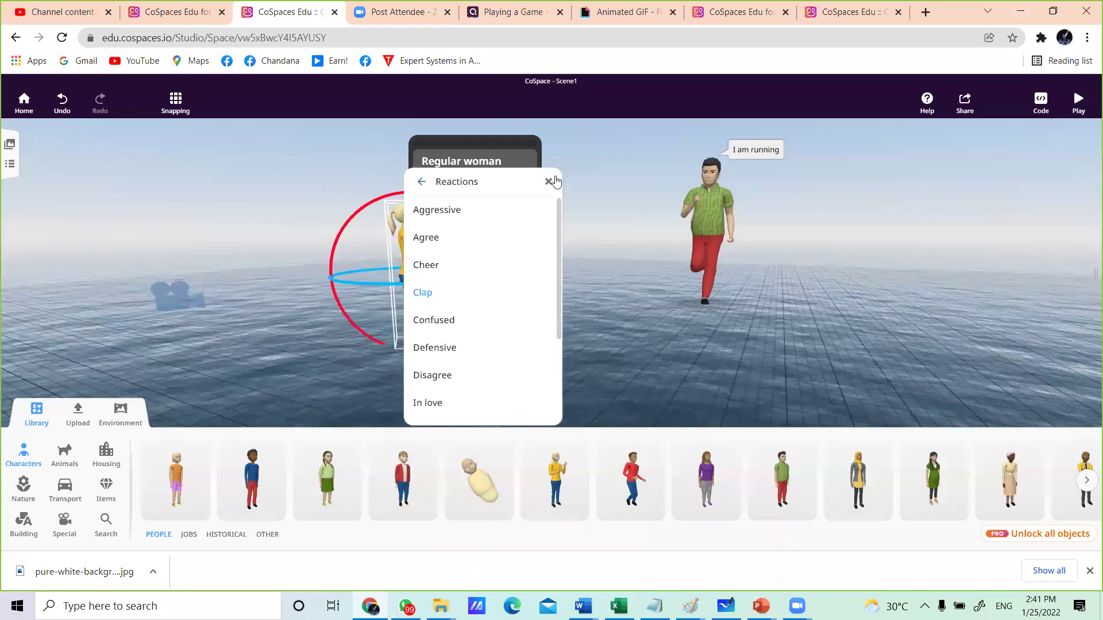
left_click(621, 345)
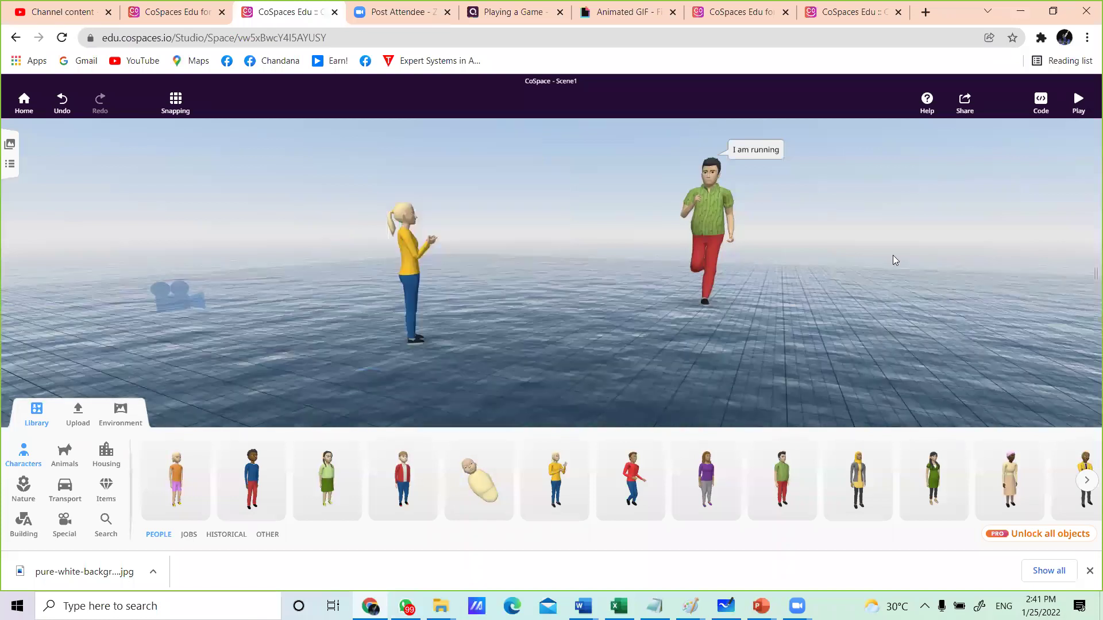
Step: Preview the scene in play mode, look around the clapping woman and the running man, and return to the editor
left_click(1078, 103)
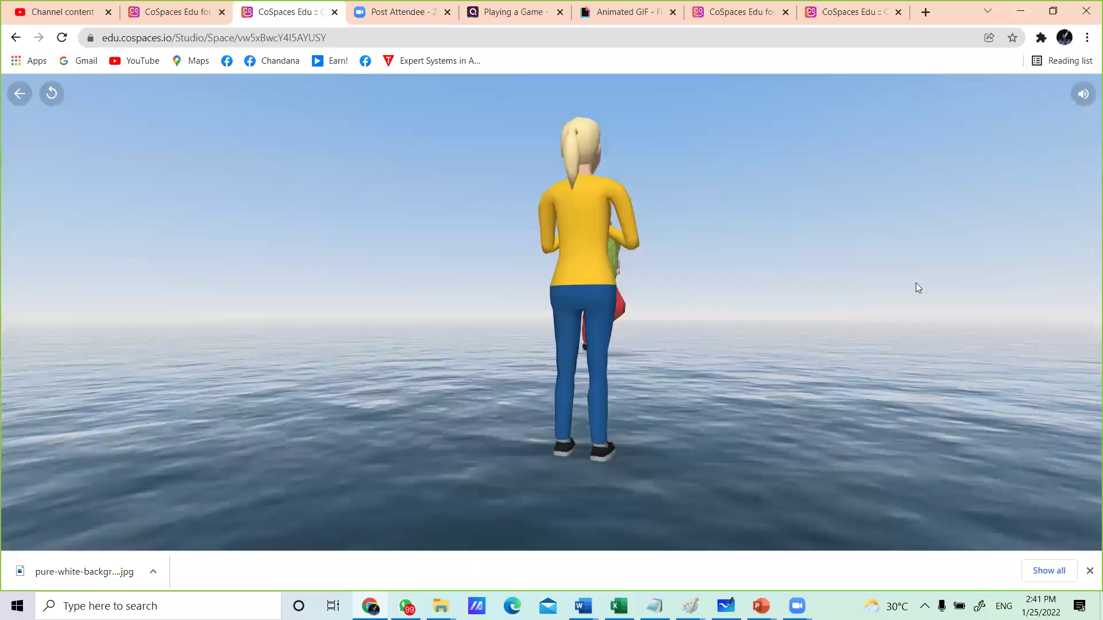
left_click_drag(917, 287, 956, 280)
left_click_drag(879, 430, 535, 455)
left_click_drag(775, 420, 579, 460)
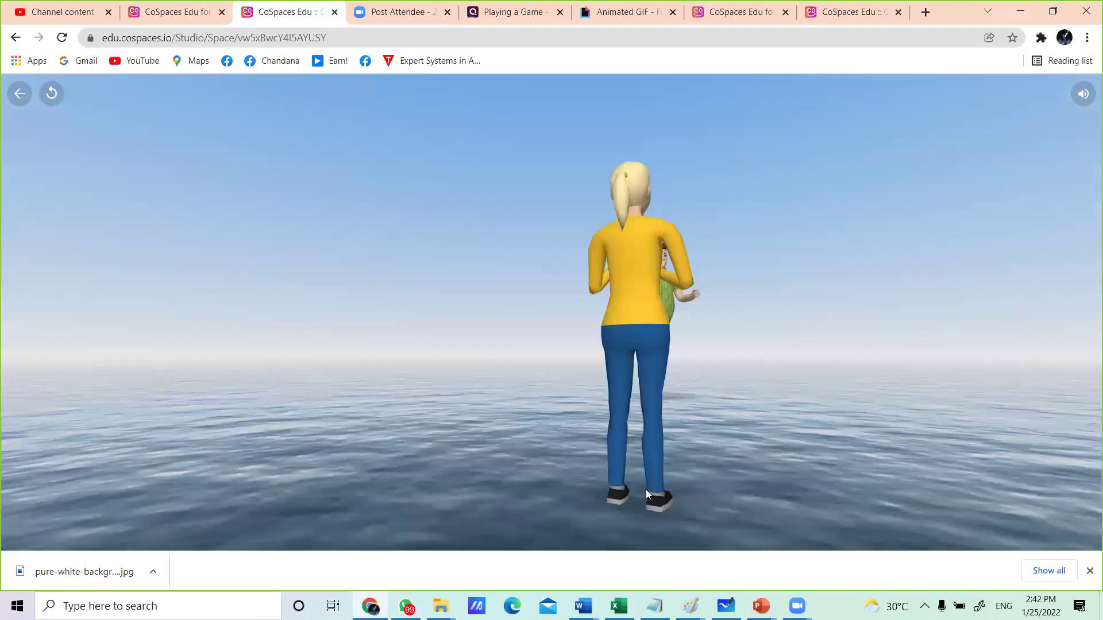
left_click_drag(646, 490, 750, 338)
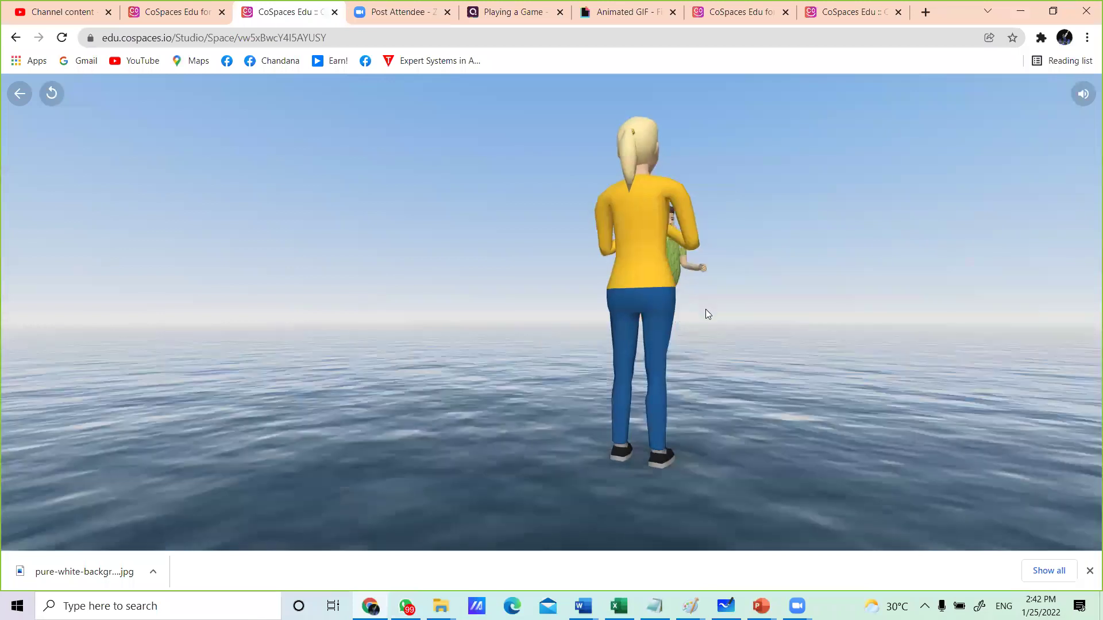
left_click(13, 94)
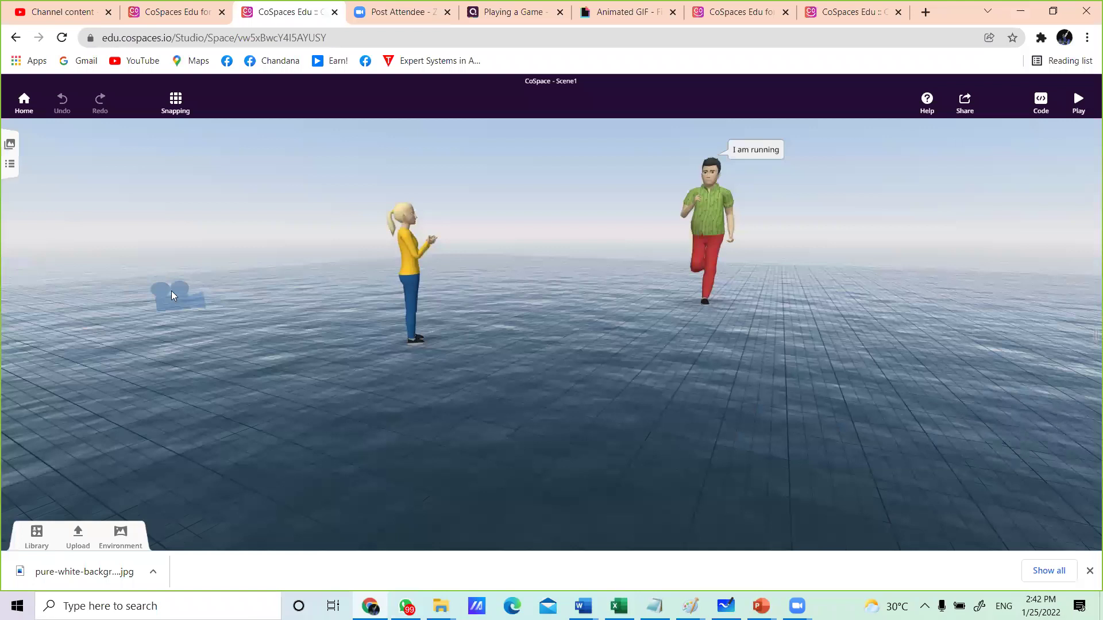
Step: Move the camera closer to the foreground, rotate it 22.5° about its vertical axis, and preview the scene in play mode
left_click_drag(167, 306, 153, 336)
left_click_drag(120, 405, 120, 426)
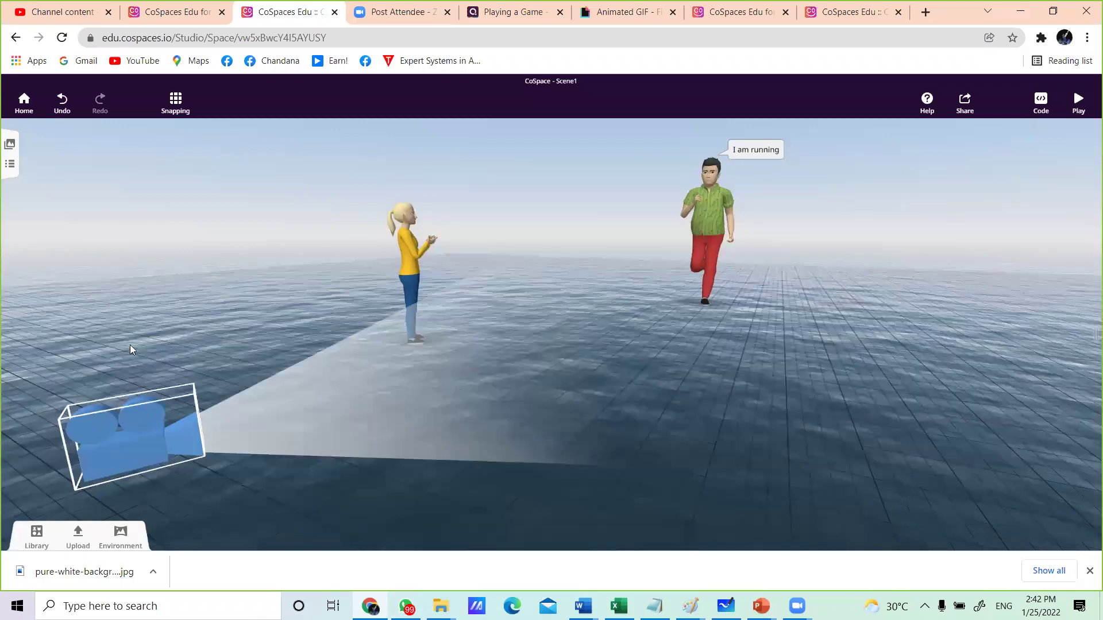
left_click(204, 447)
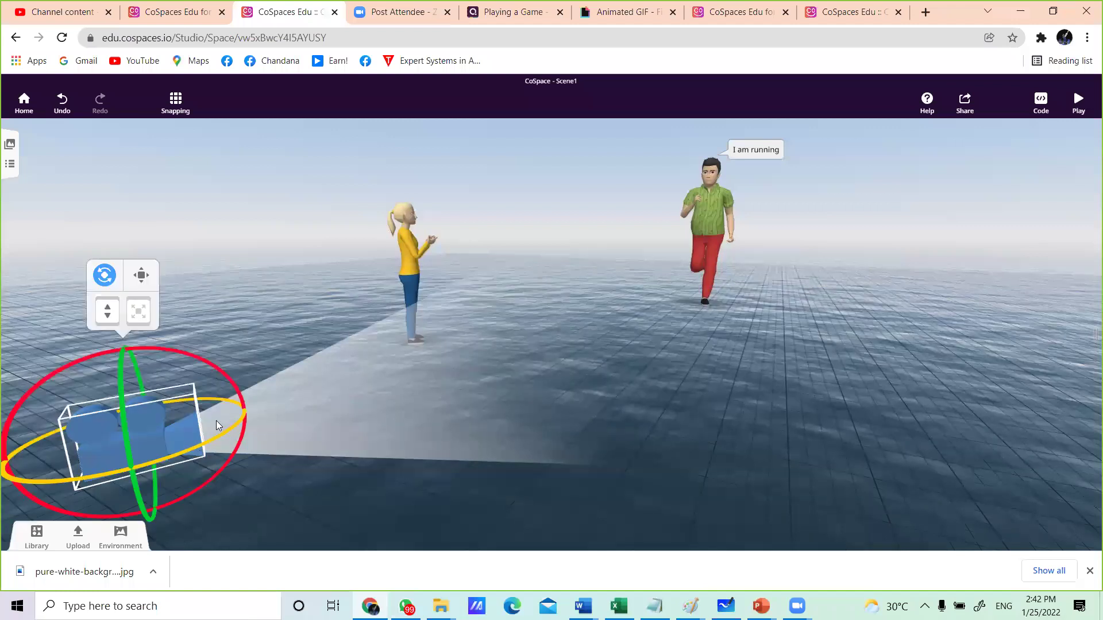
left_click_drag(216, 420, 216, 421)
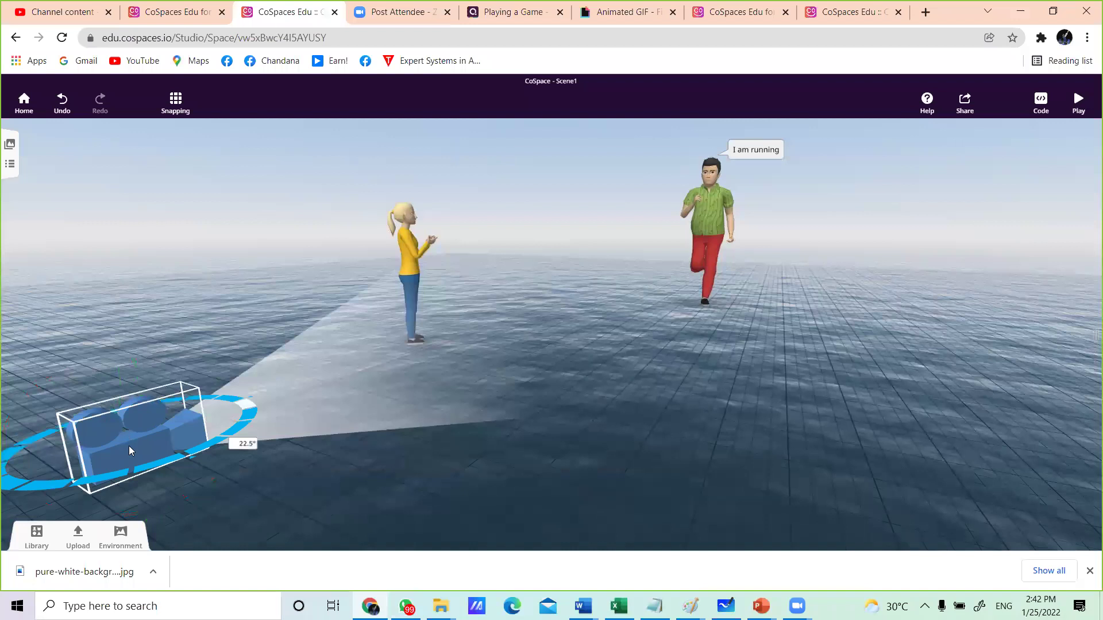
left_click_drag(129, 445, 139, 452)
left_click(767, 388)
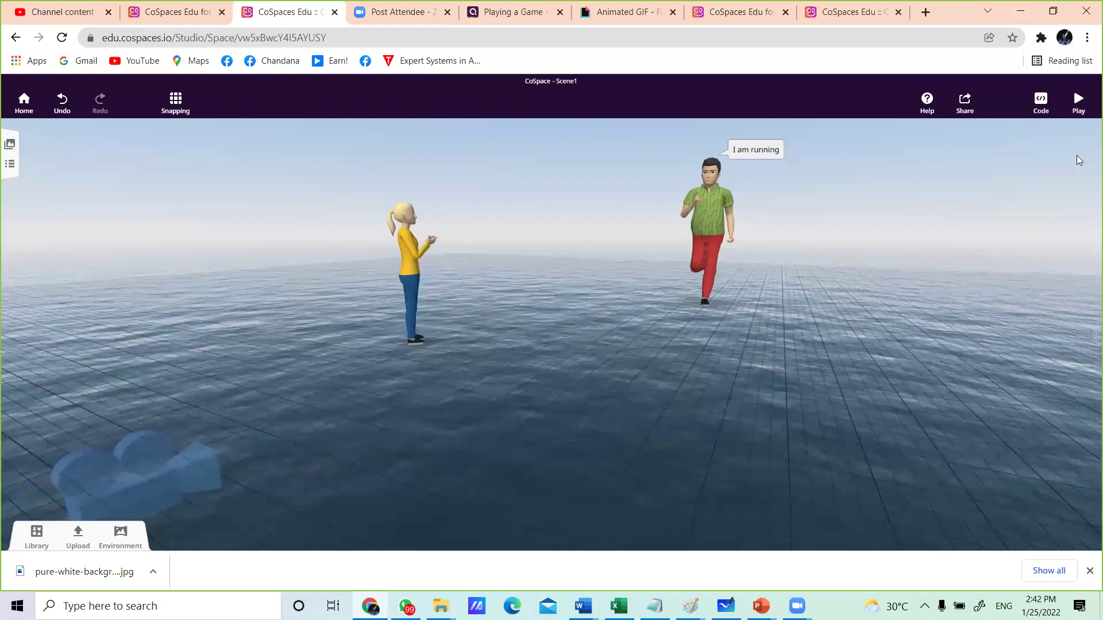
left_click(1080, 106)
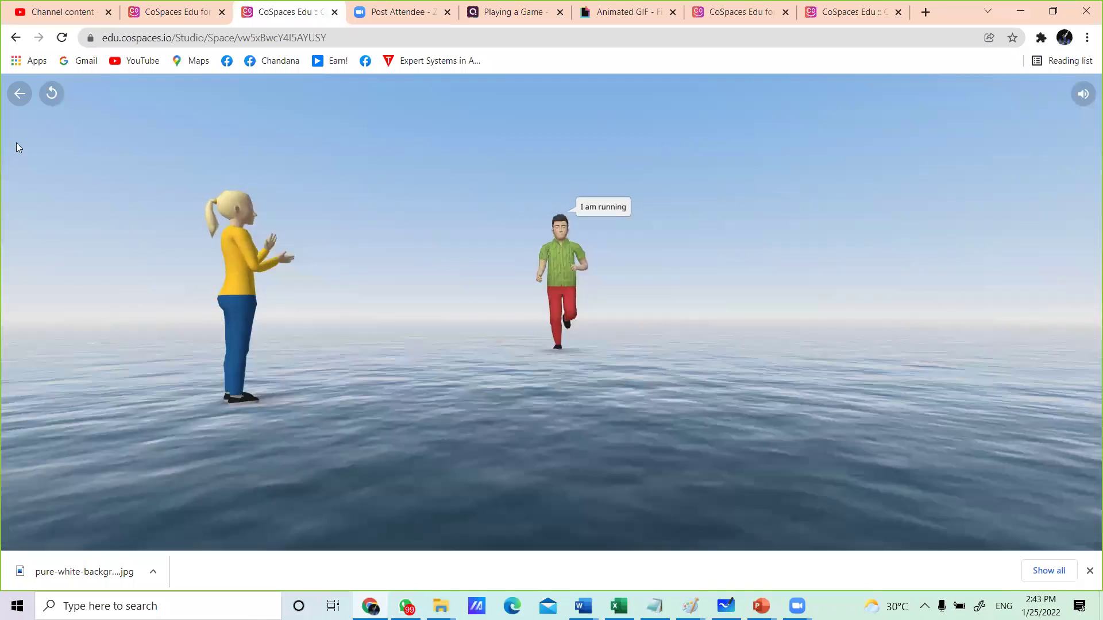
left_click(21, 96)
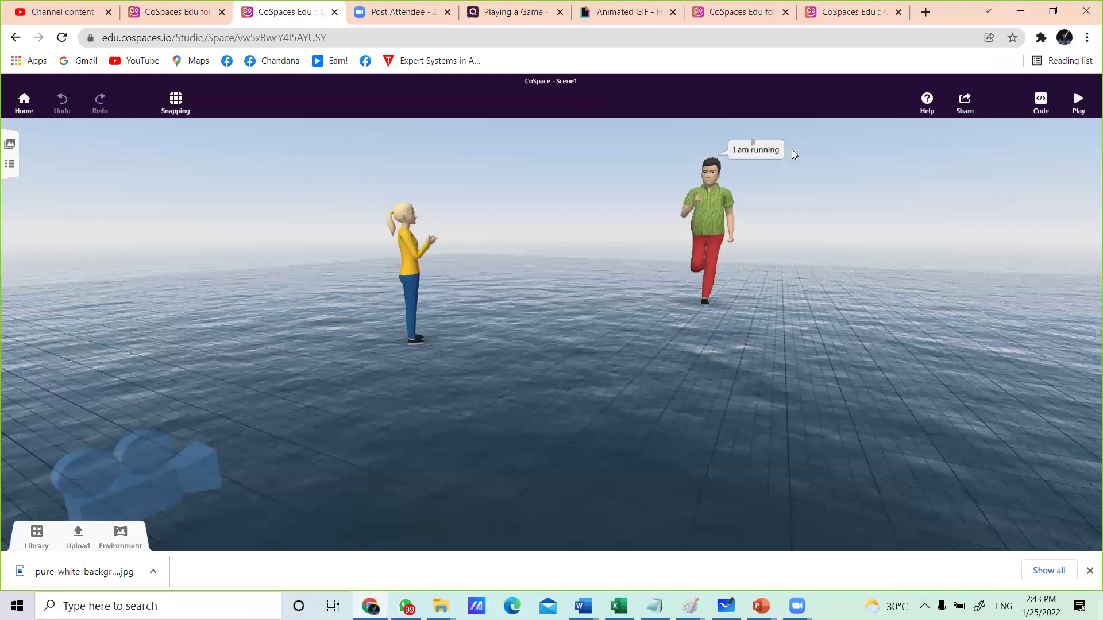
Step: Create a CoBlocks (basic blocks) script, look through its Transform and Events blocks, and close the code editor
left_click(1041, 103)
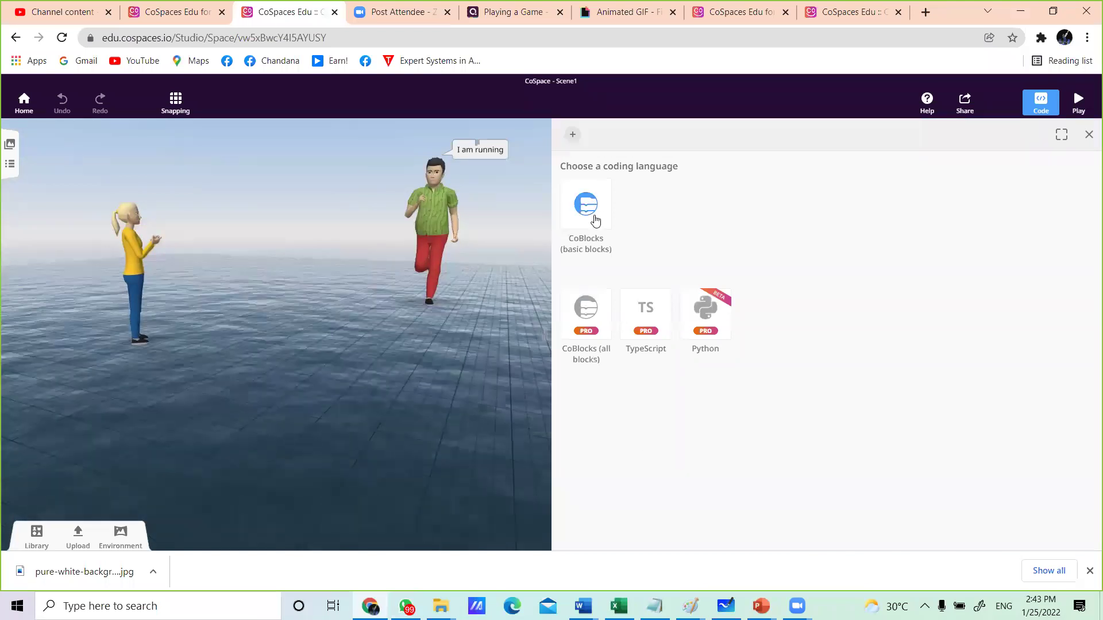
left_click(595, 220)
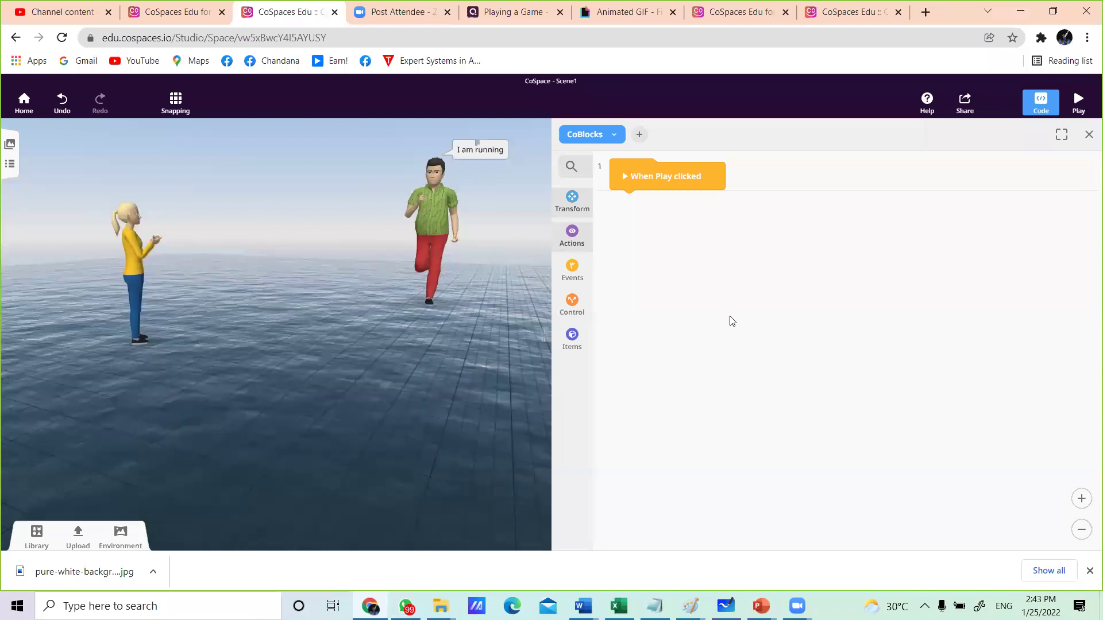
left_click(575, 205)
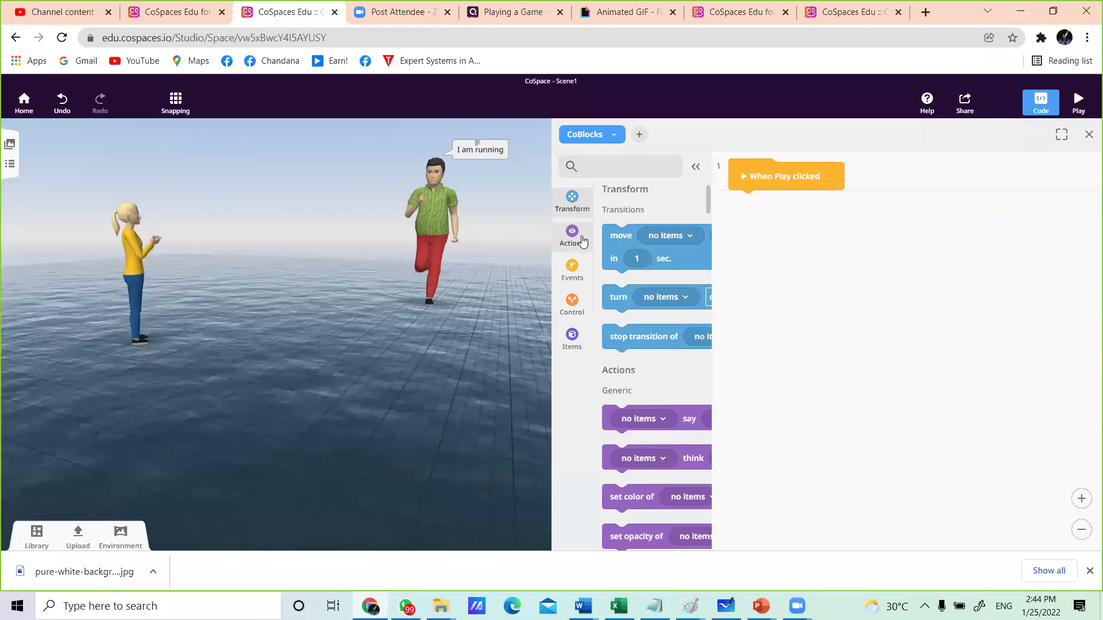
left_click(580, 269)
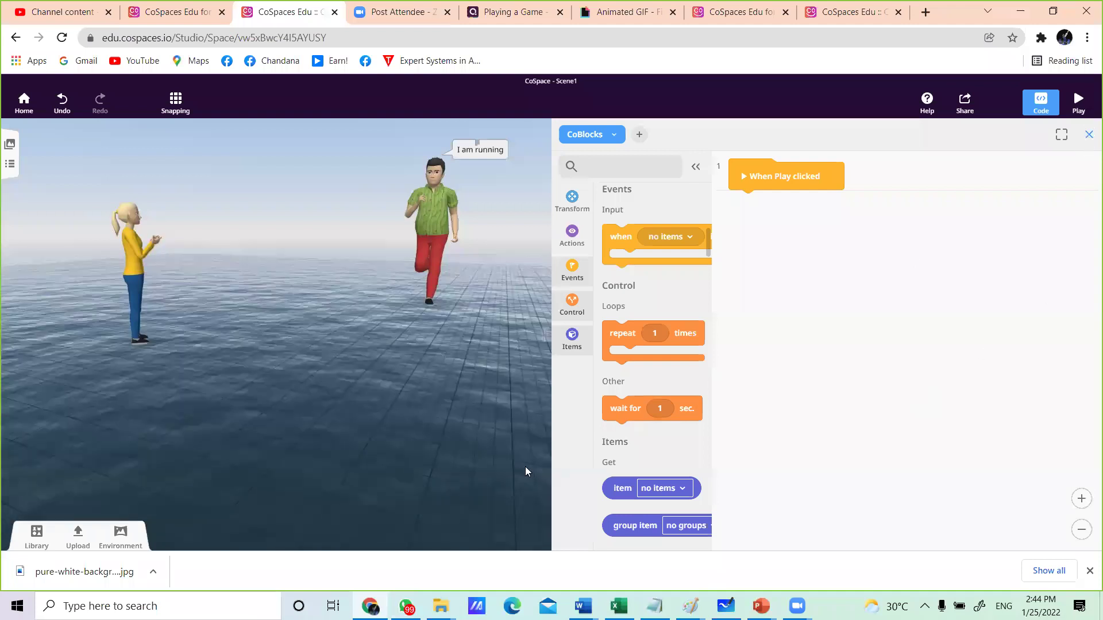
key("Escape")
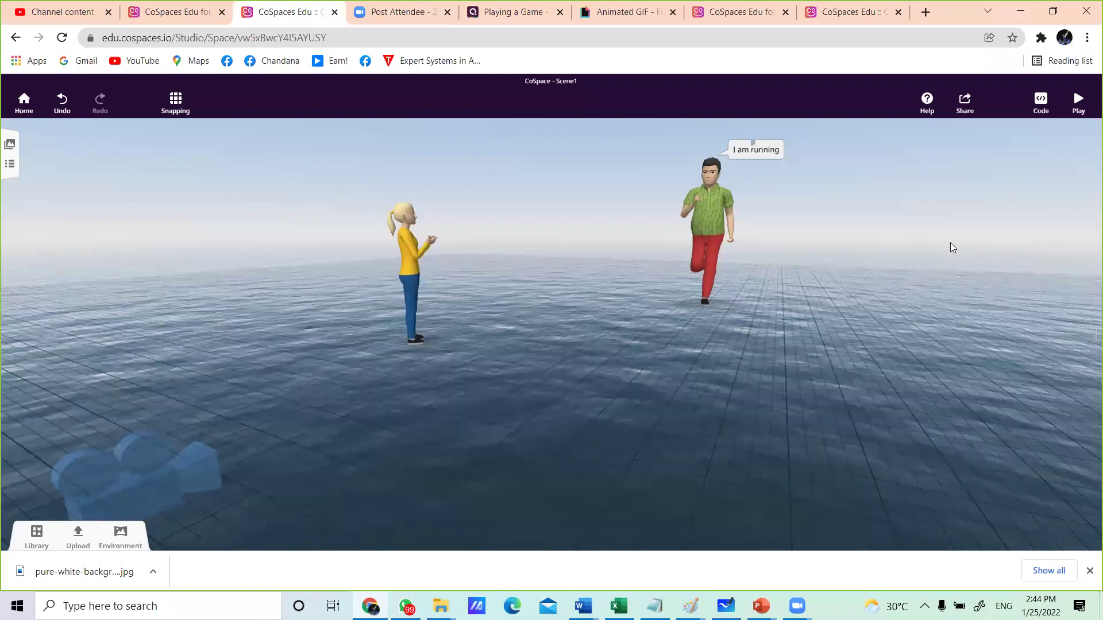
Step: Share the CoSpace under the name CoSpace with its privacy set to Share unlisted
left_click_drag(943, 221, 948, 255)
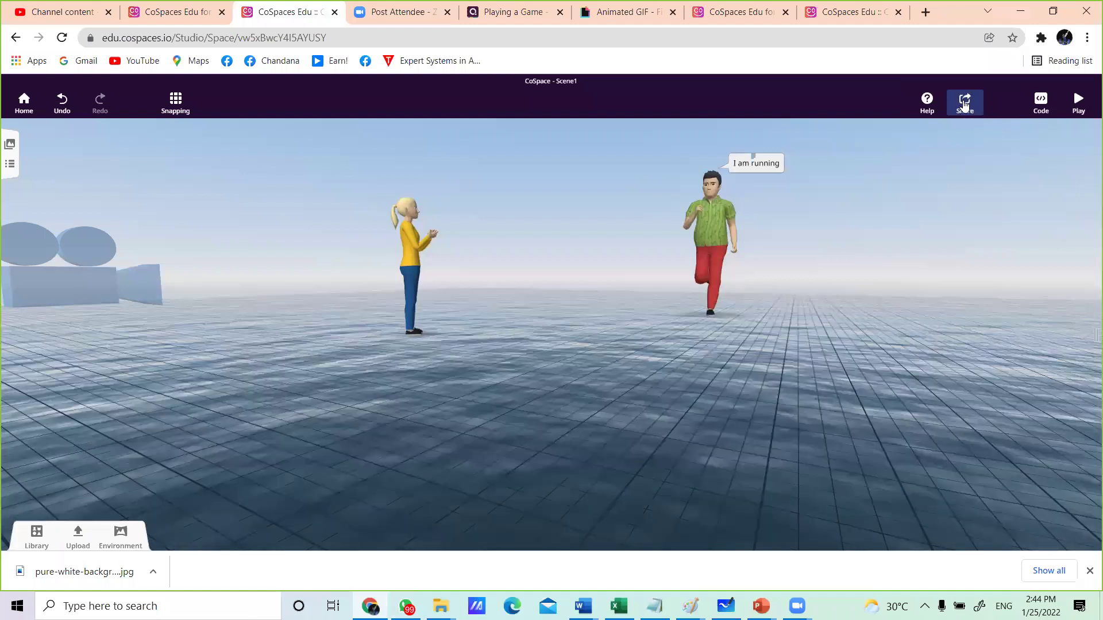
left_click(965, 107)
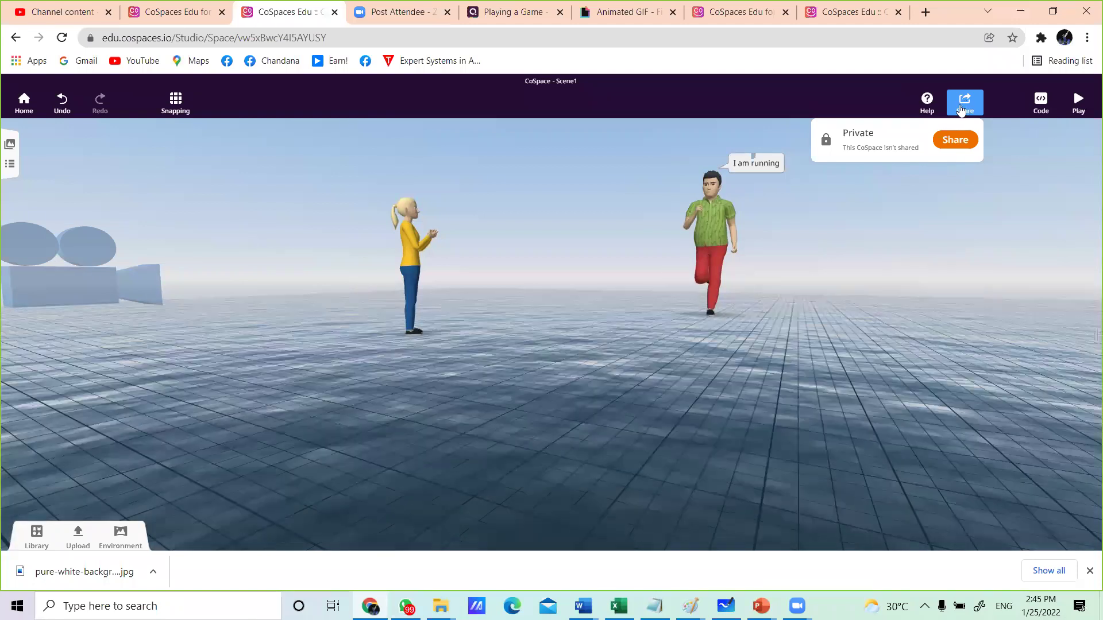
left_click(953, 143)
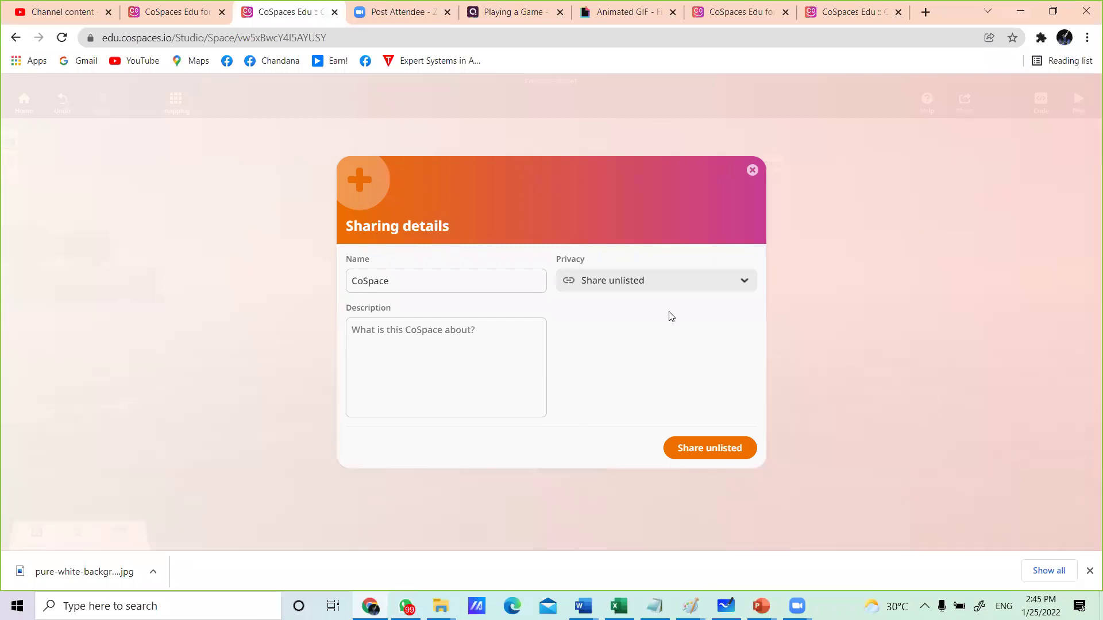
left_click(696, 279)
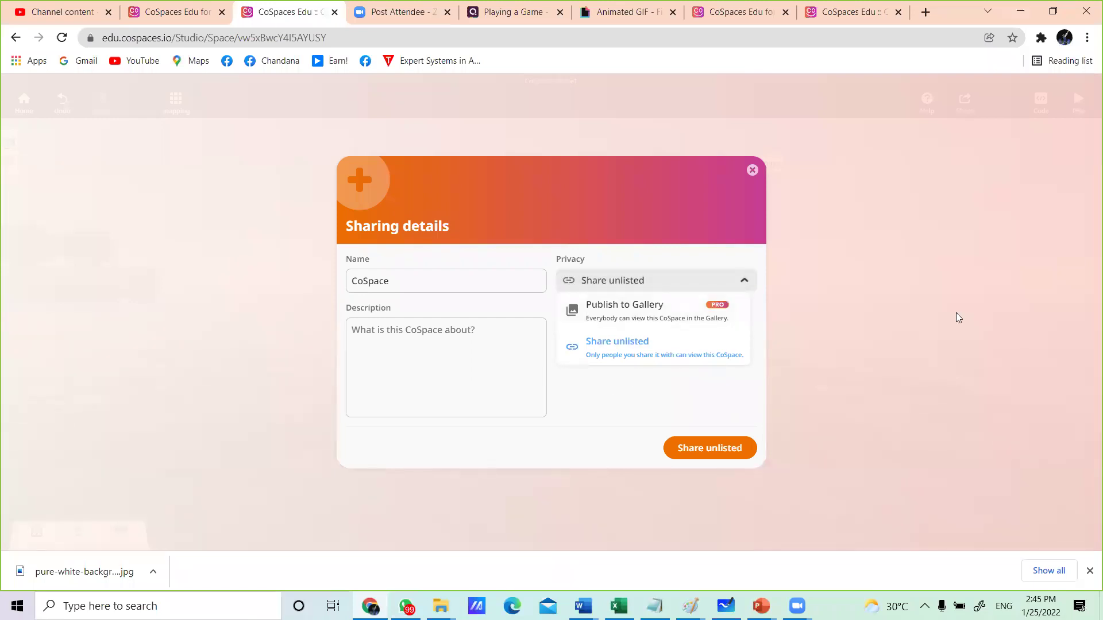
left_click(737, 314)
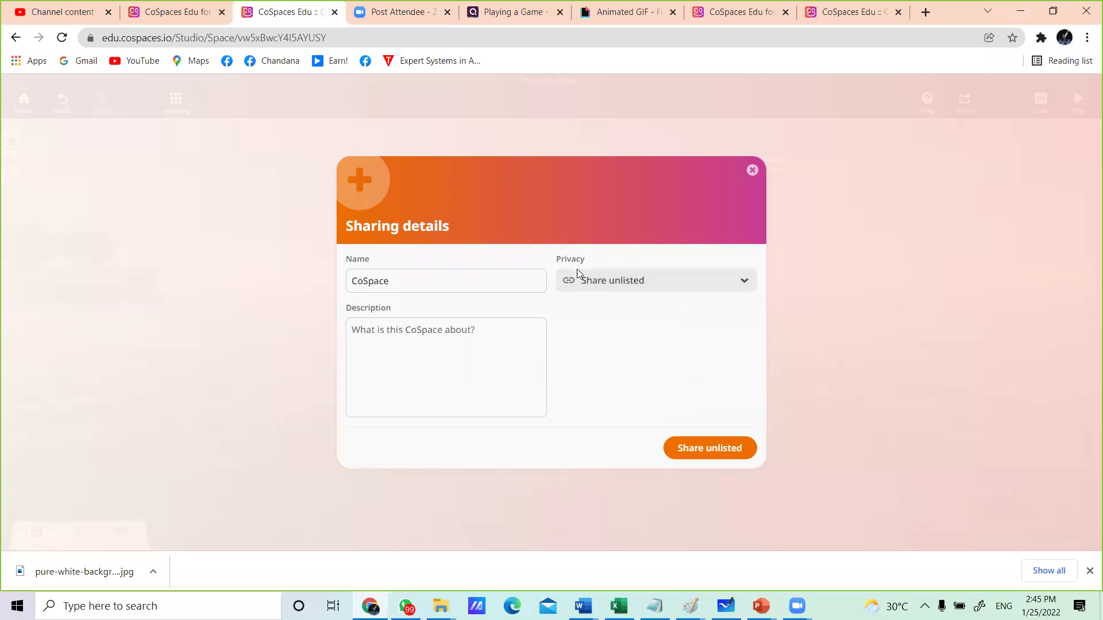
left_click(681, 281)
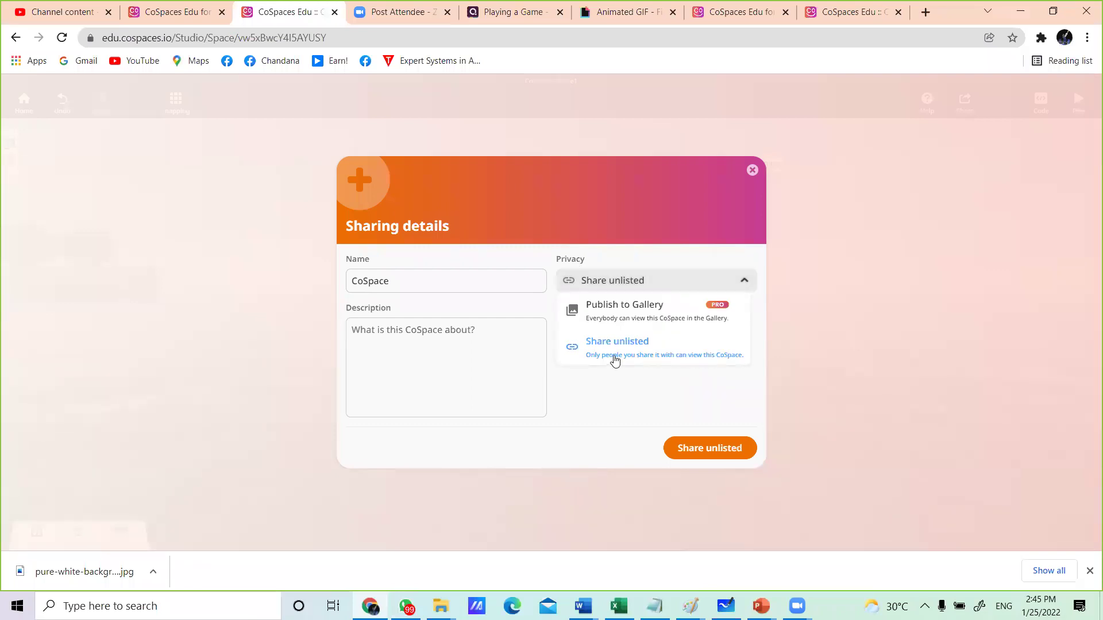
left_click(649, 346)
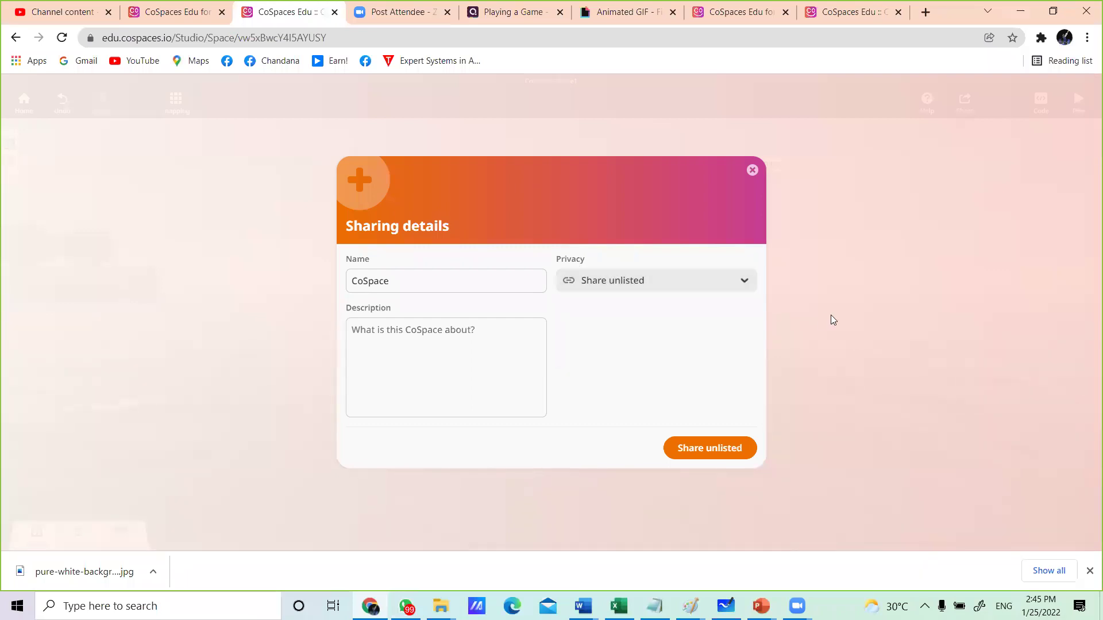
left_click(708, 454)
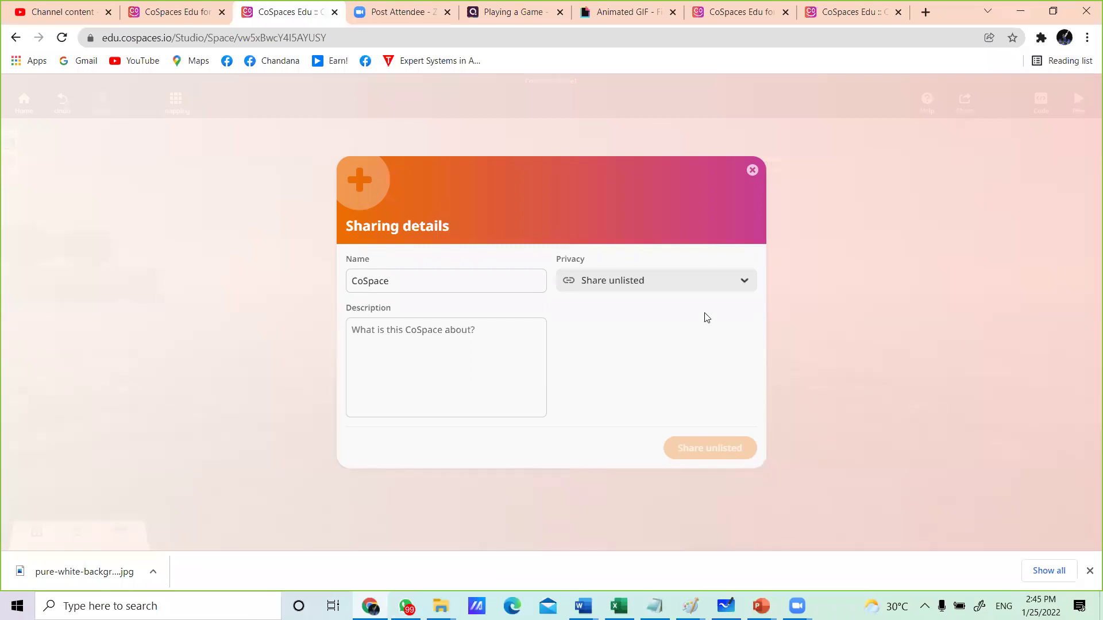
Step: Try to change the CoSpace's privacy to Publish to Gallery and open the license plan page
left_click(725, 286)
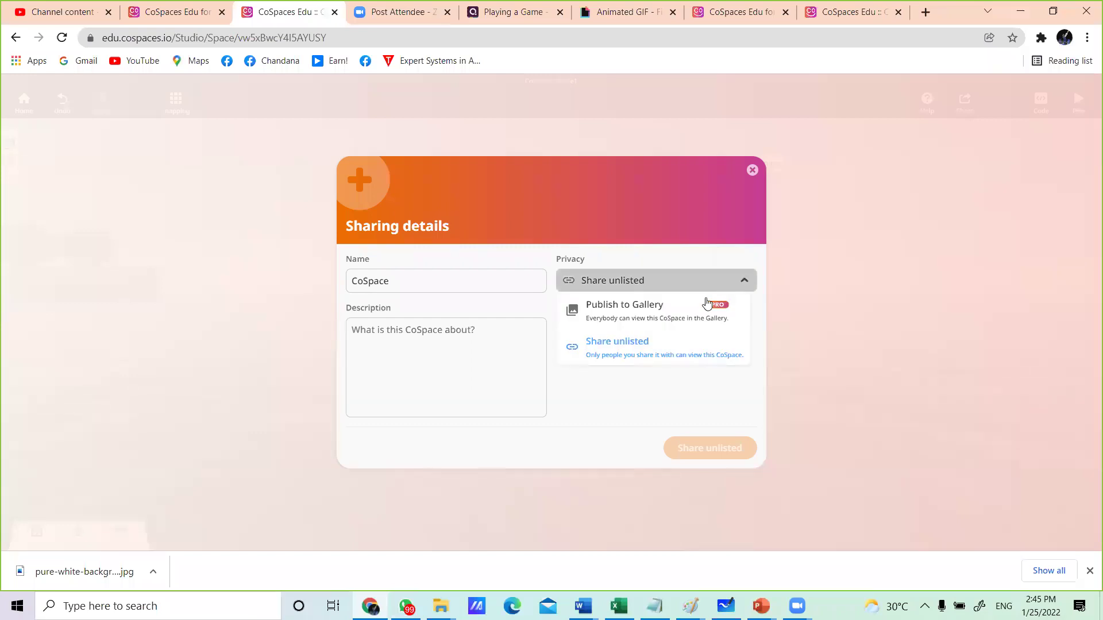
left_click(689, 314)
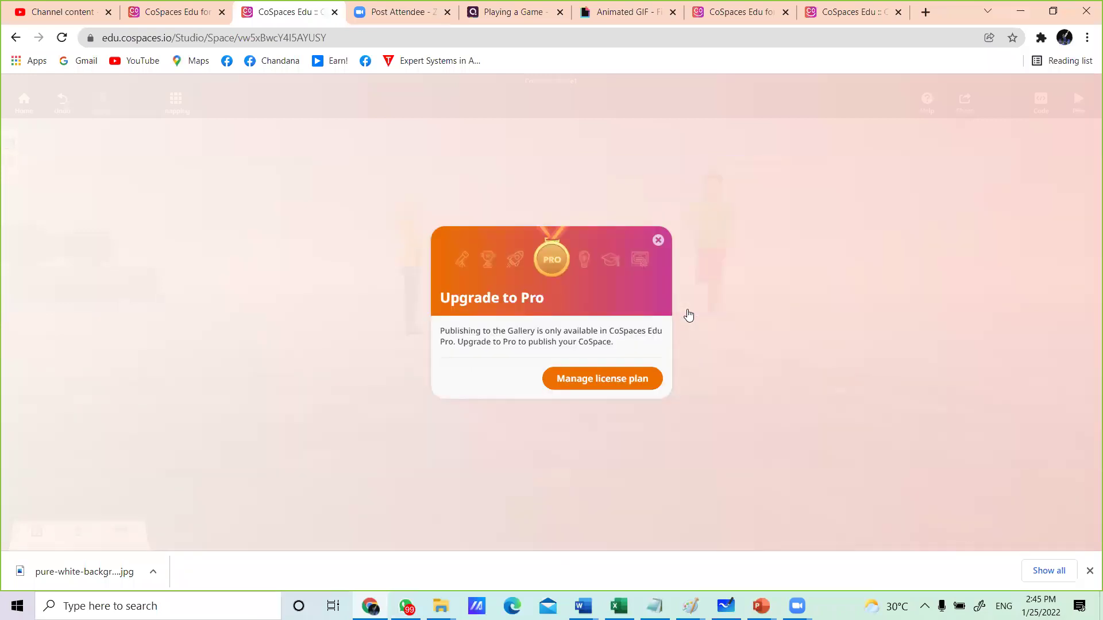
left_click(592, 377)
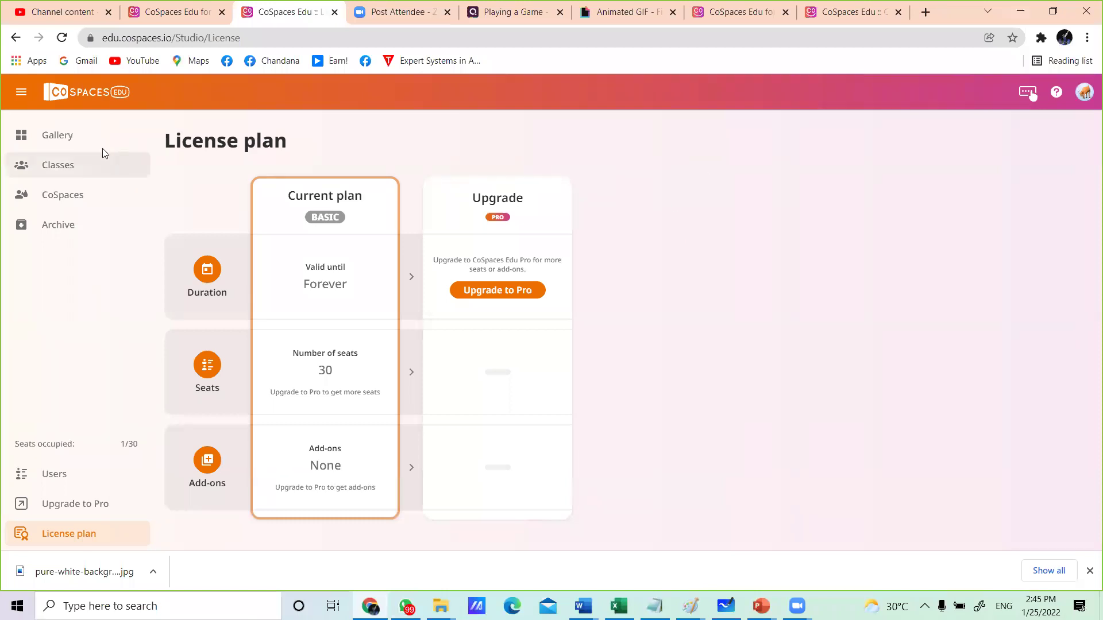
Step: Open the share link details of the CoSpace from the CoSpaces list, review its codes and link, and return to the list
left_click(99, 194)
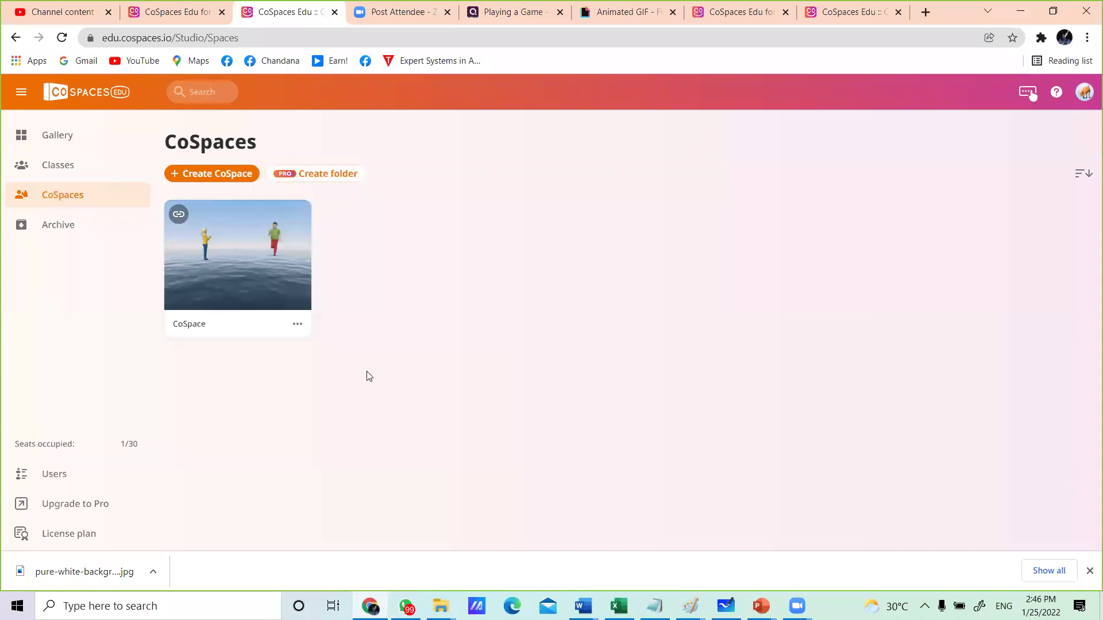
left_click(298, 325)
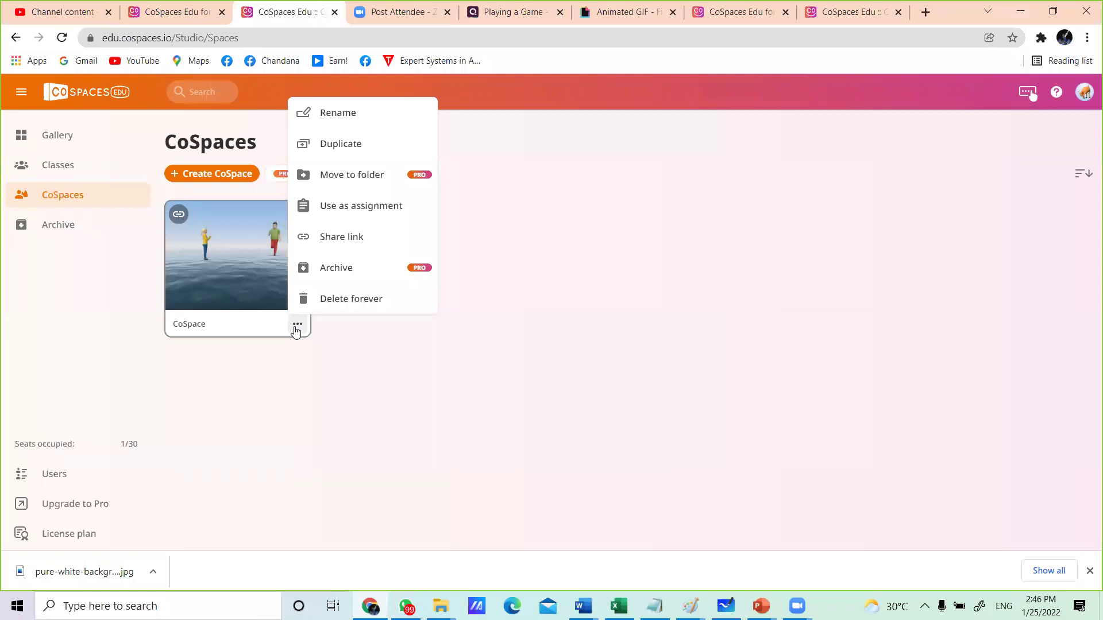
left_click(338, 235)
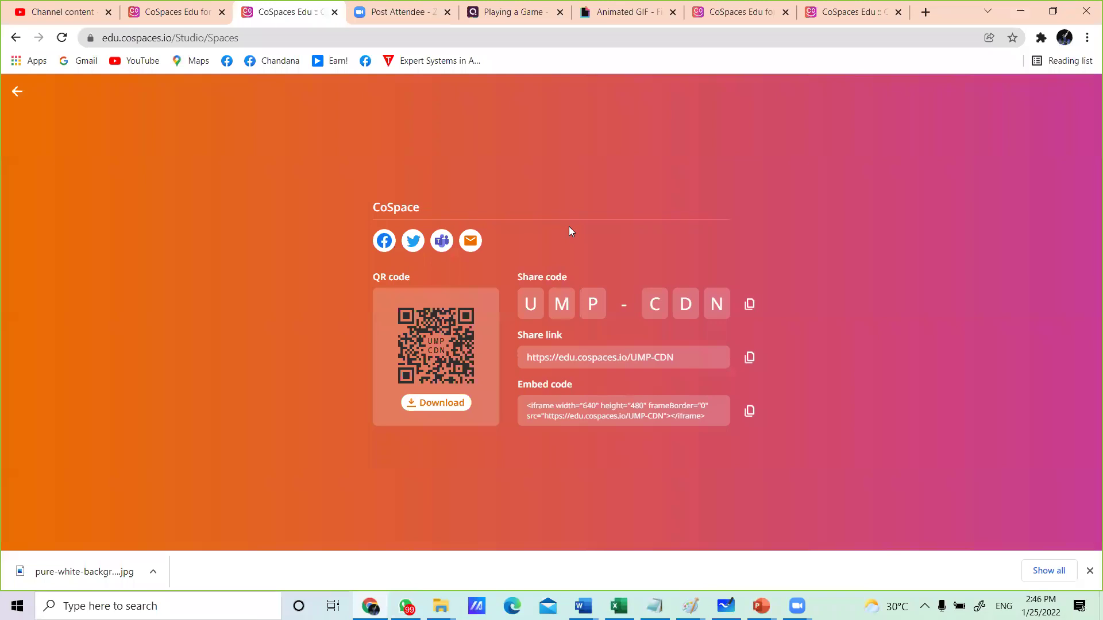
left_click(16, 90)
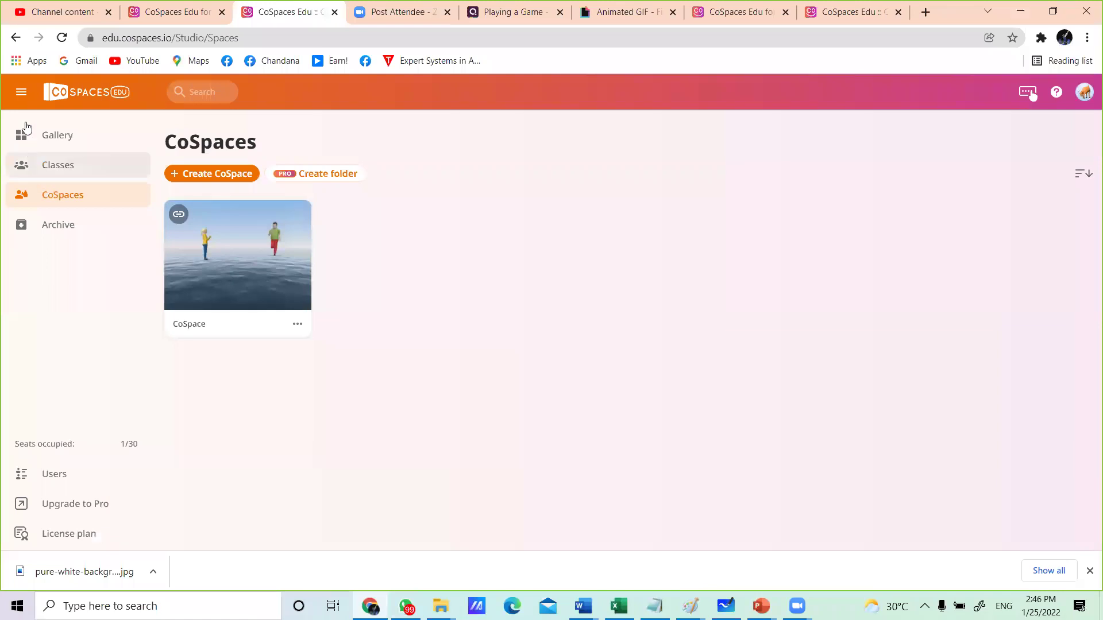
Step: Open the CoSpace for editing, shift the camera slightly toward the foreground, and return to the CoSpaces list
left_click(224, 278)
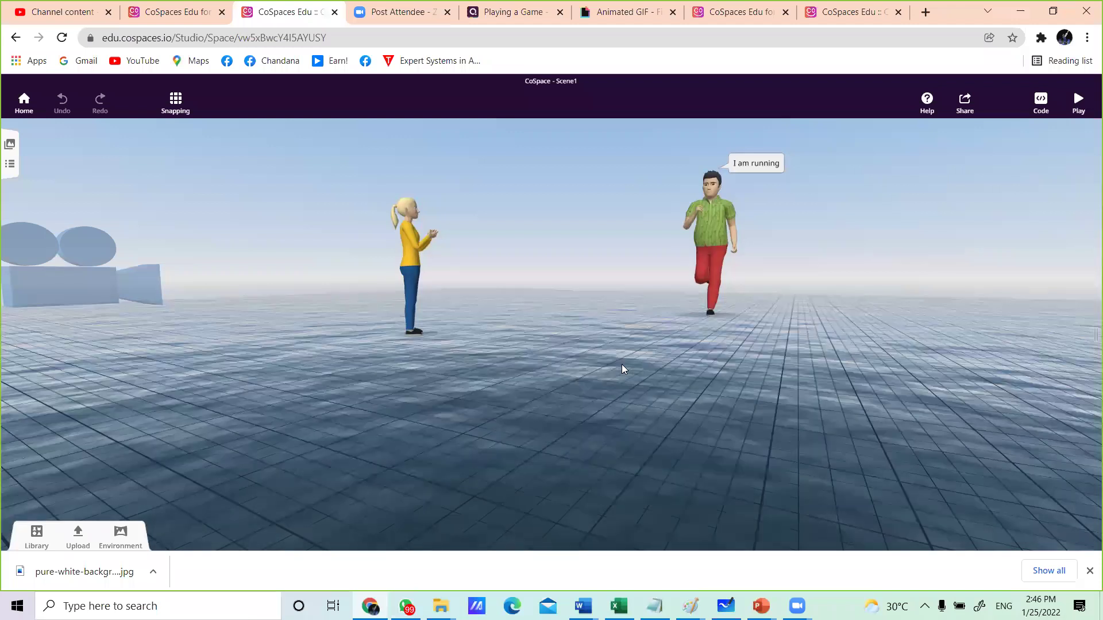
left_click_drag(86, 327, 116, 319)
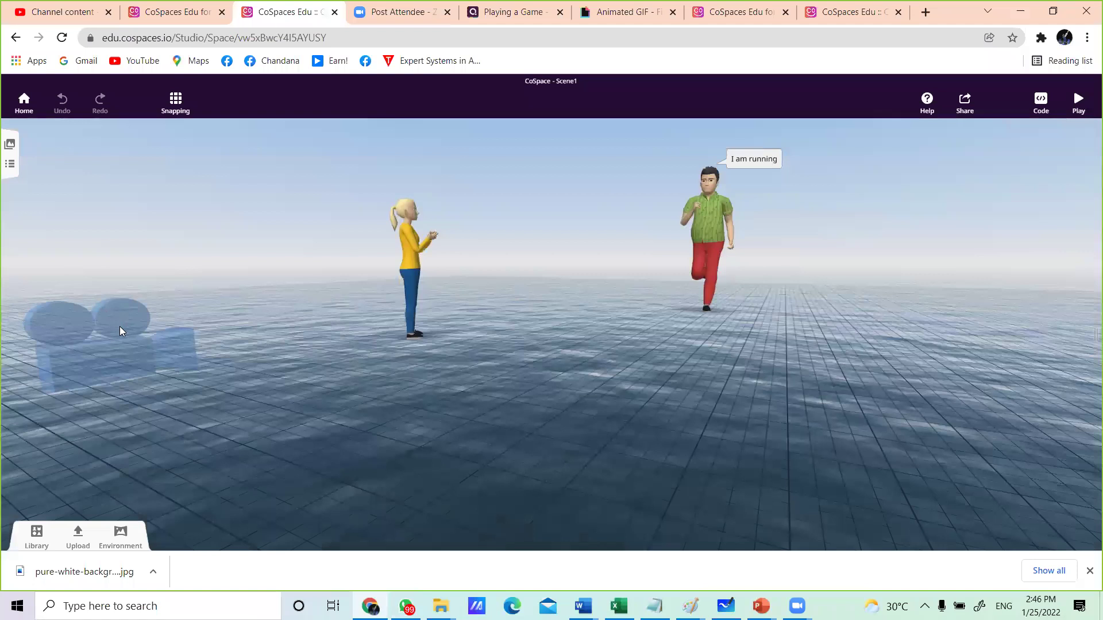
left_click(121, 329)
left_click_drag(125, 357, 123, 360)
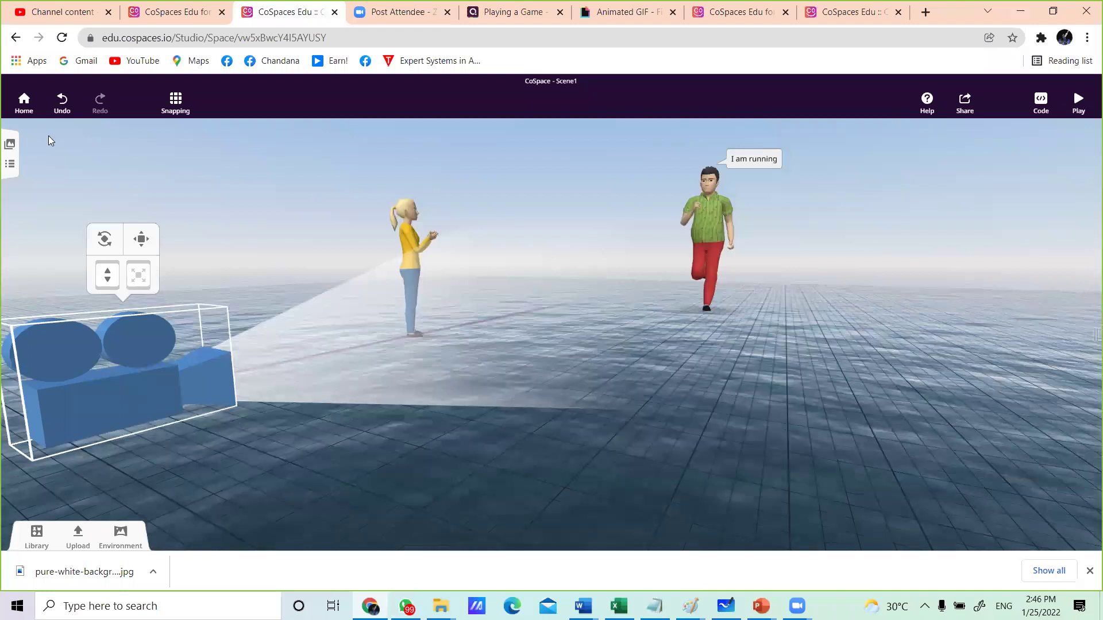
left_click(20, 101)
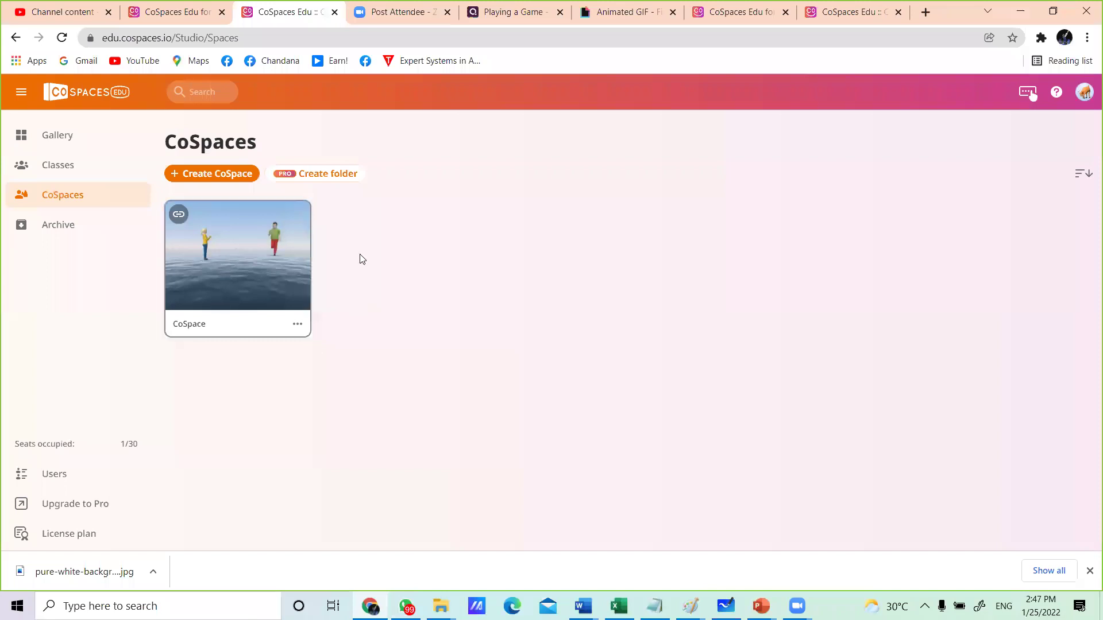
Step: Open the share link details of the CoSpace and copy its share link
left_click(297, 325)
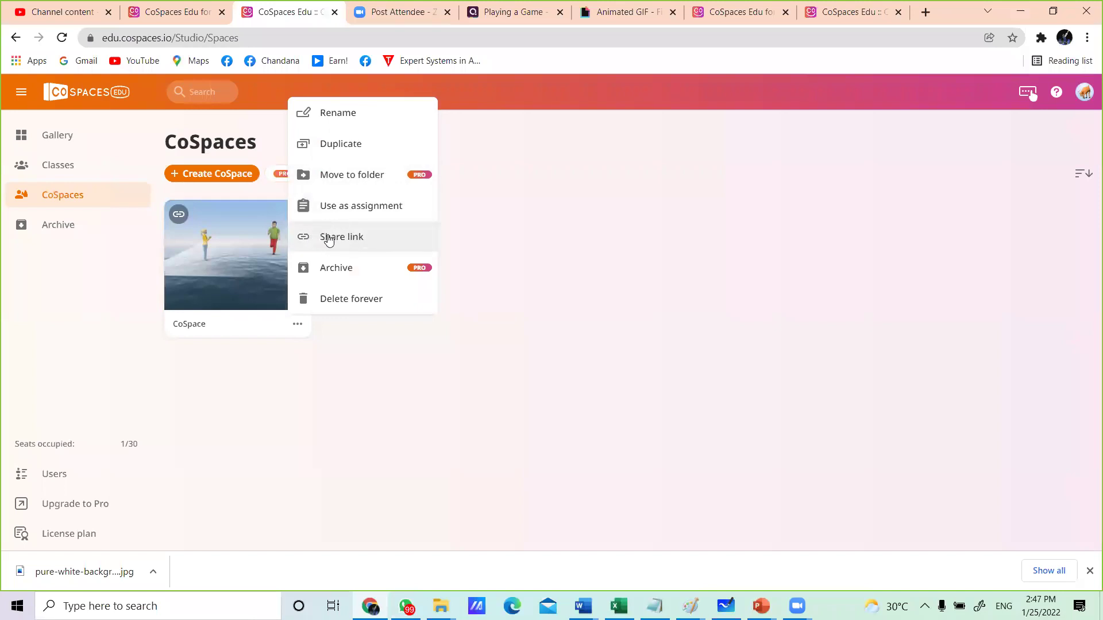
left_click(357, 238)
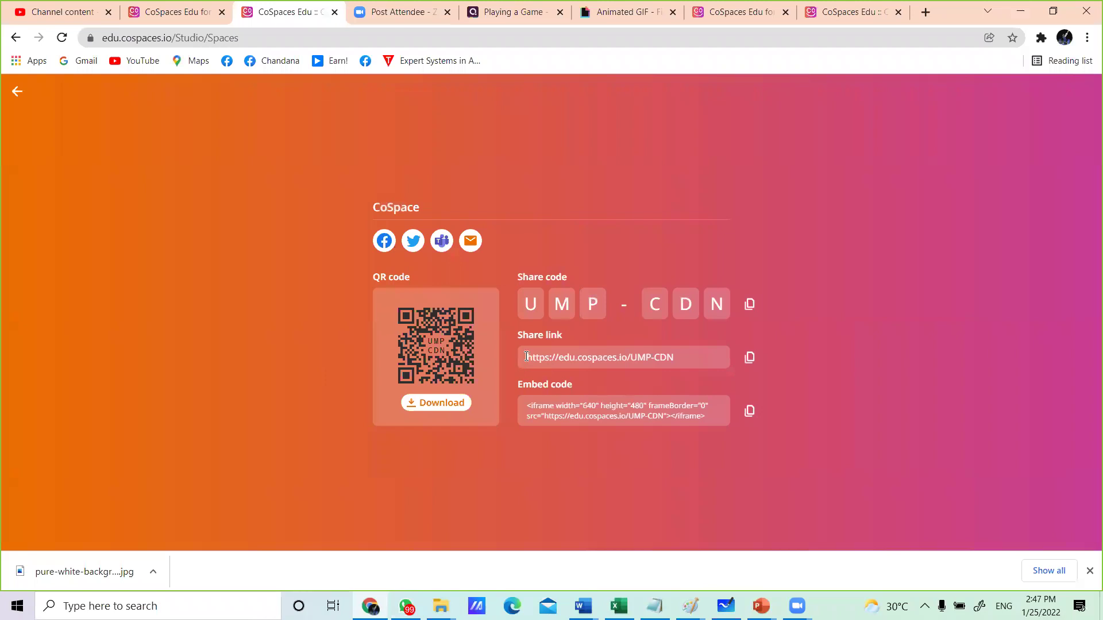
left_click(665, 358)
left_click(751, 357)
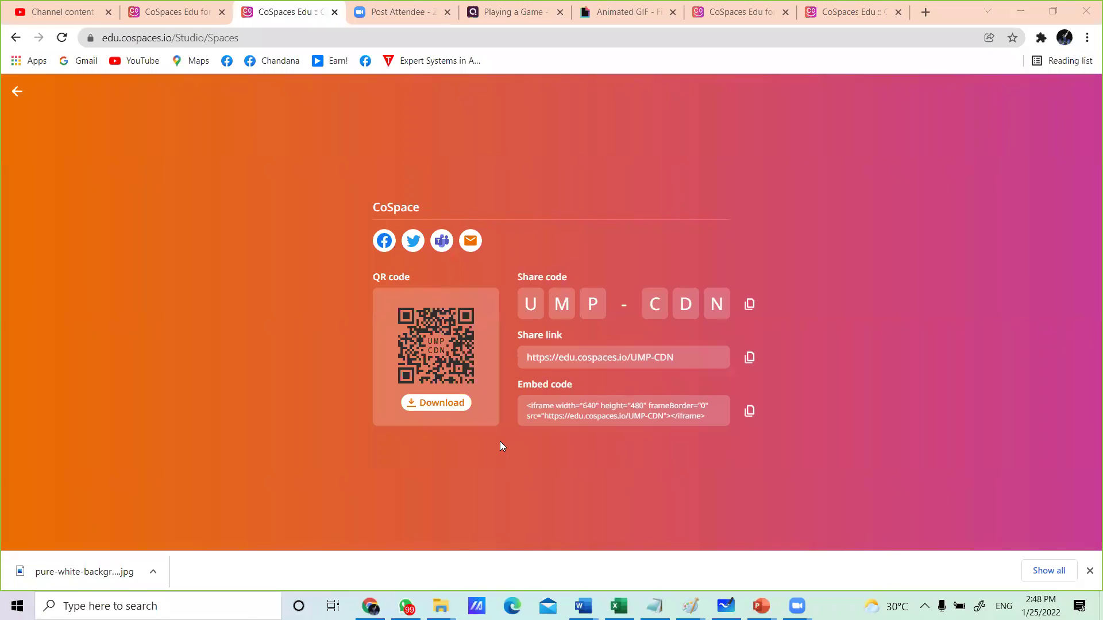
Step: Open the copied share link in a new browser tab and play it, and play the shared CoSpace with the car and dog
key("ctrl+t")
key("ctrl+v")
key("Return")
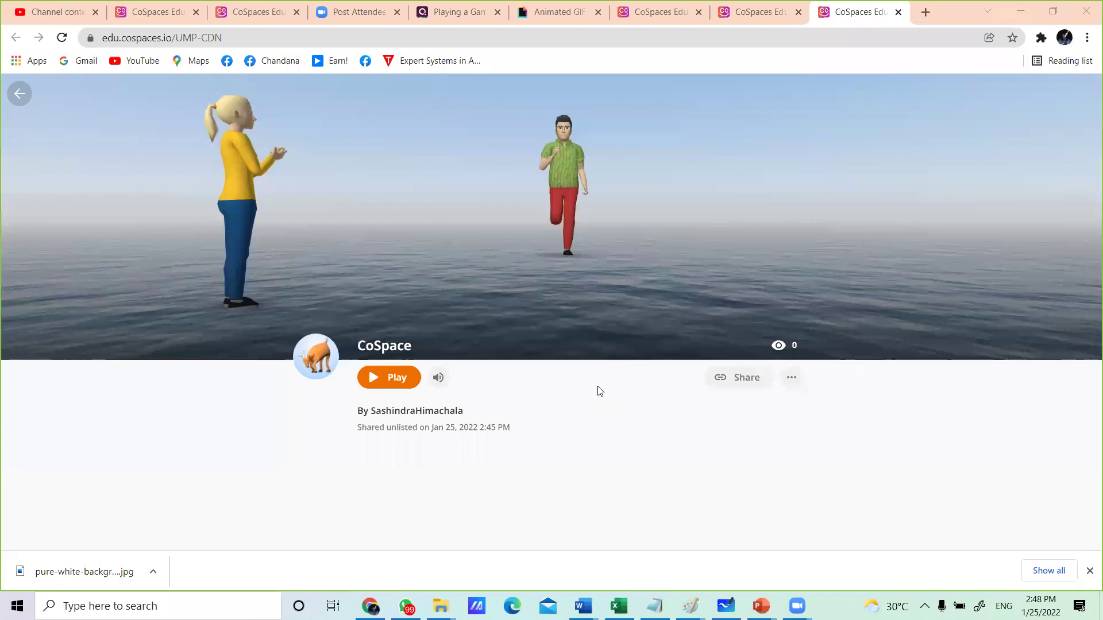
left_click(389, 379)
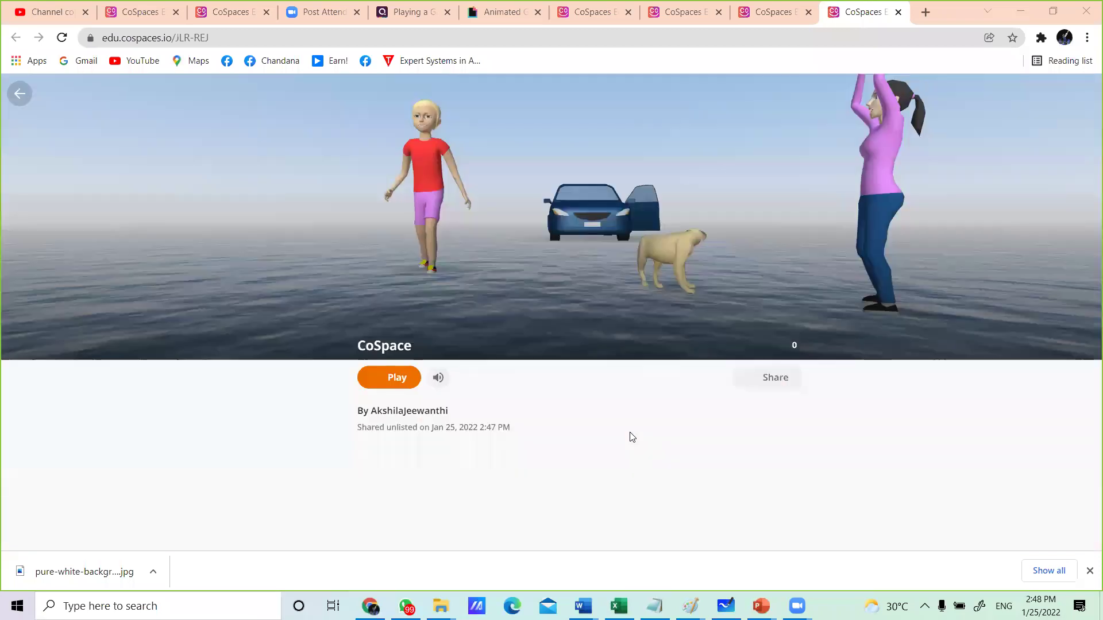
left_click(379, 377)
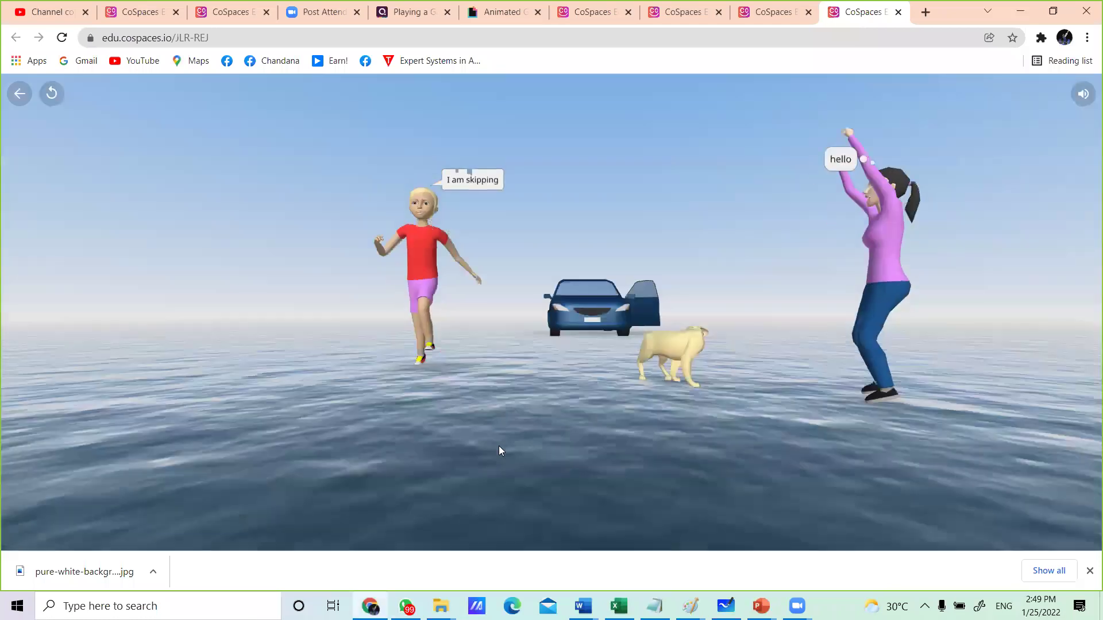